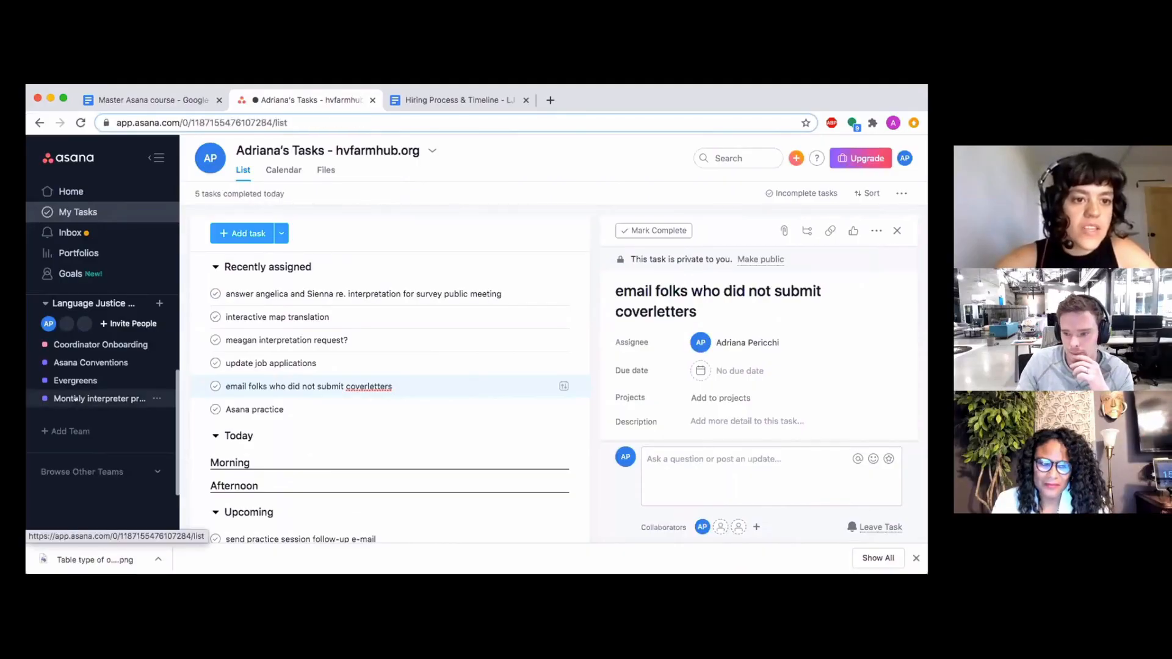
left_click(74, 398)
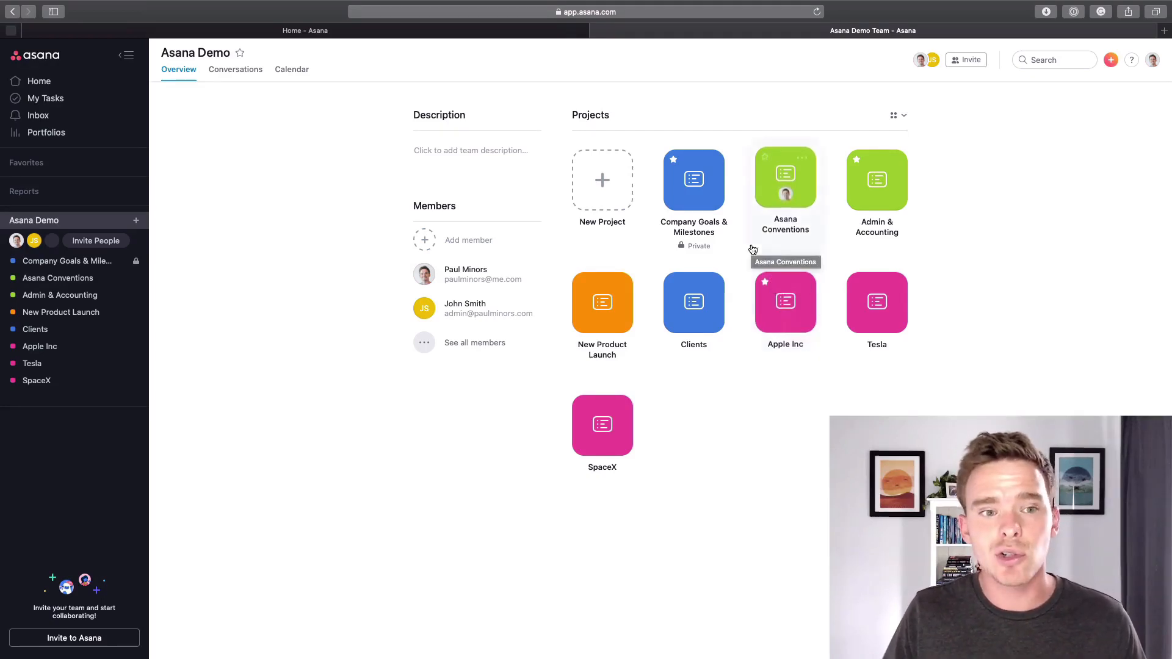
left_click(471, 31)
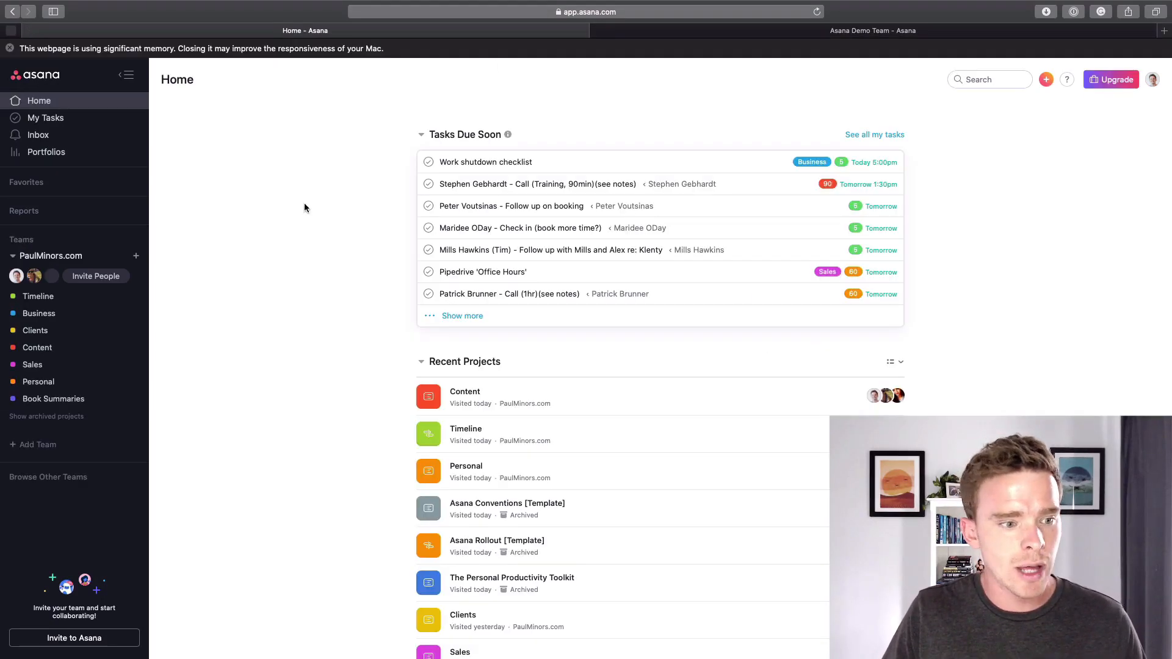
left_click(9, 49)
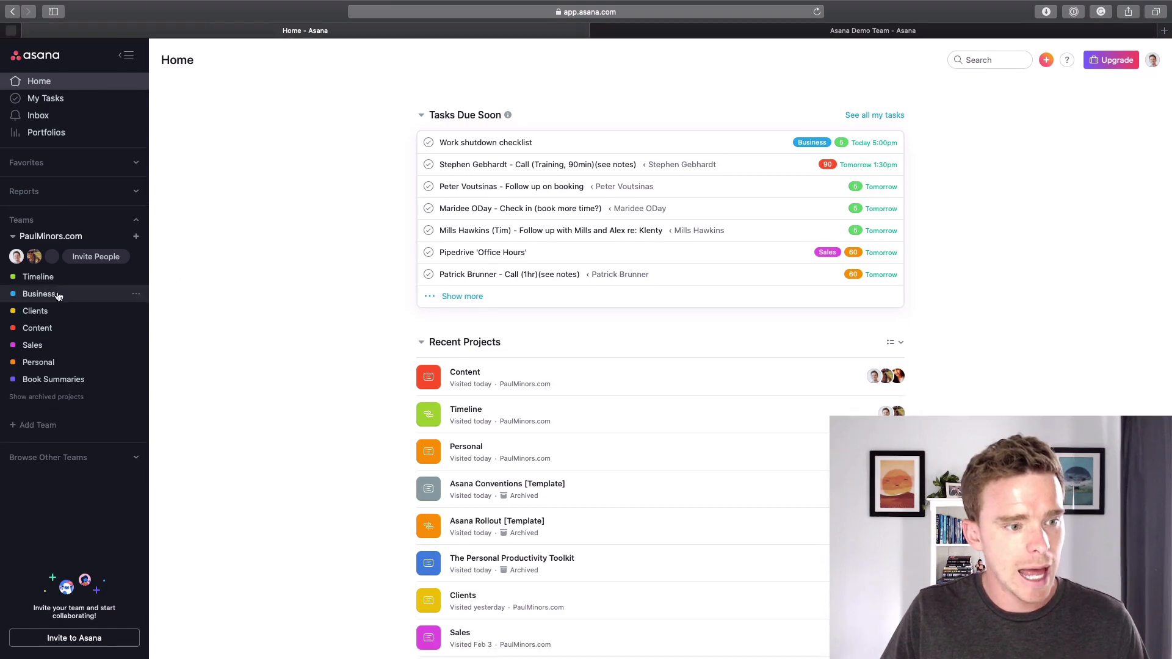
left_click(36, 426)
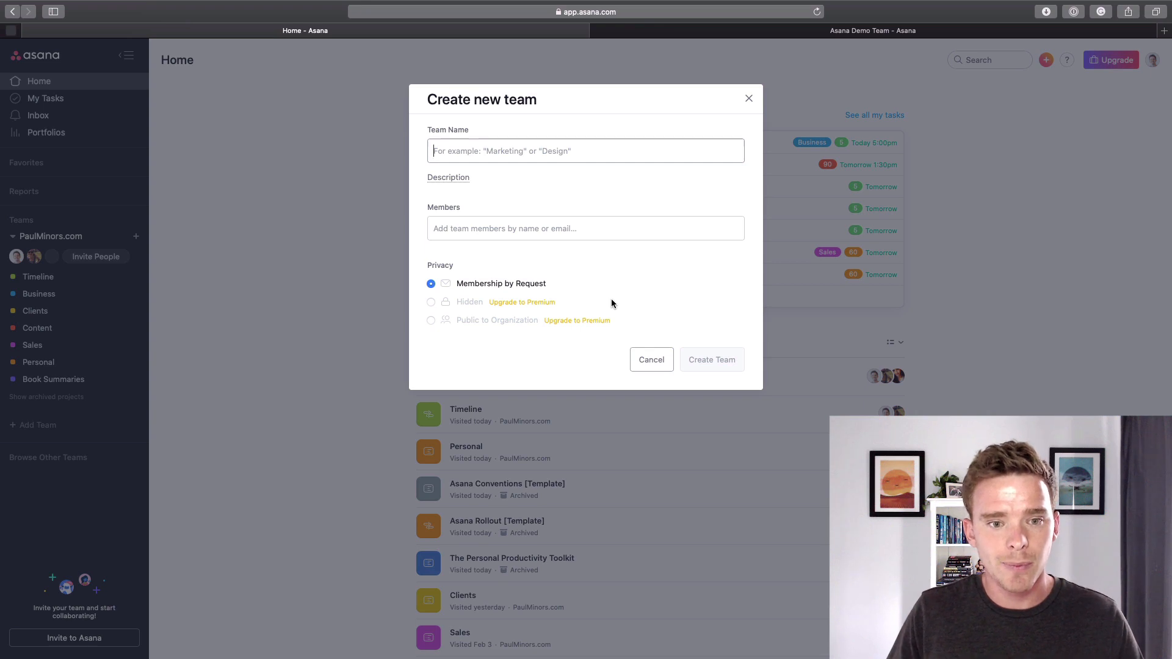
type("Marketing")
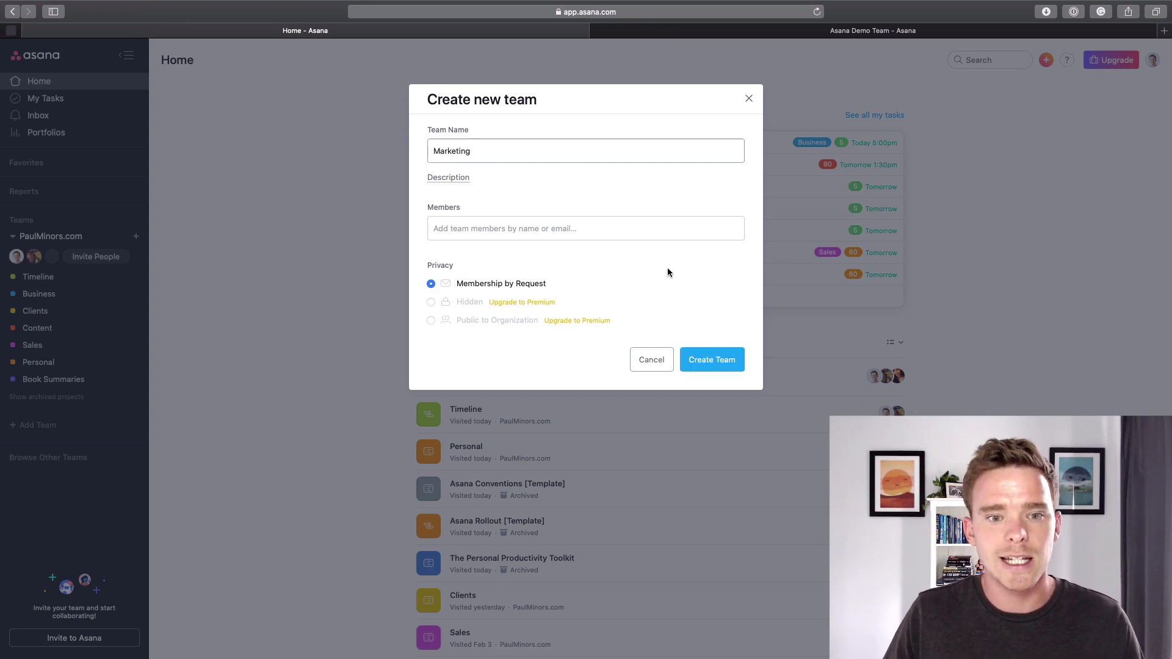
left_click(467, 180)
left_click(475, 208)
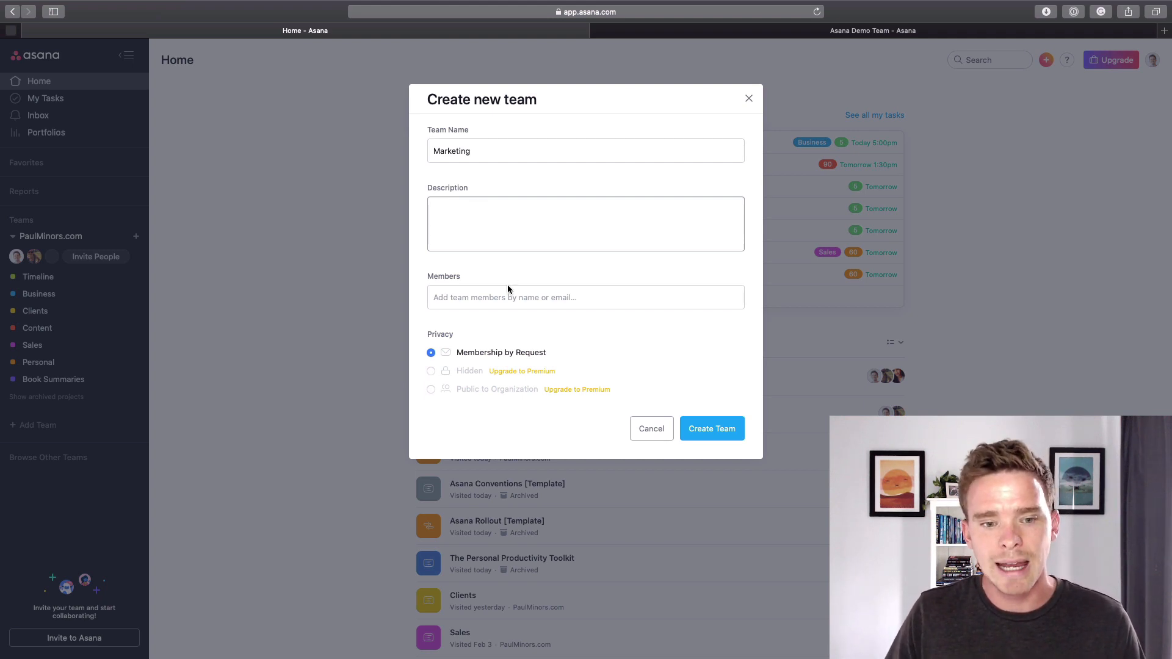
left_click(538, 296)
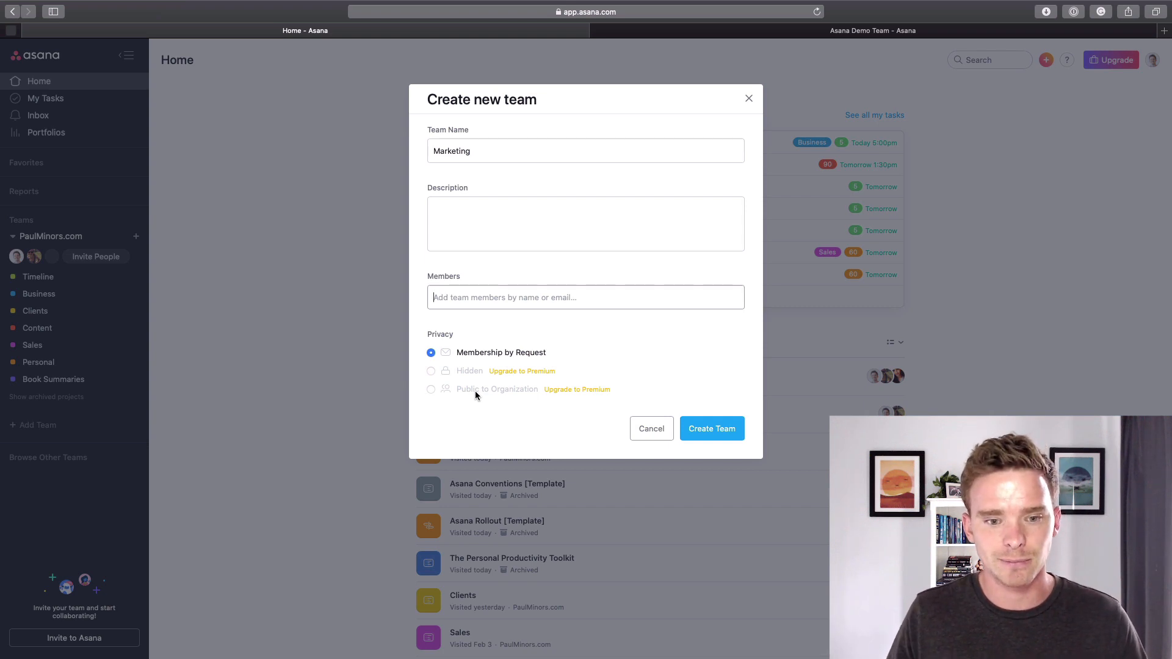
left_click(651, 429)
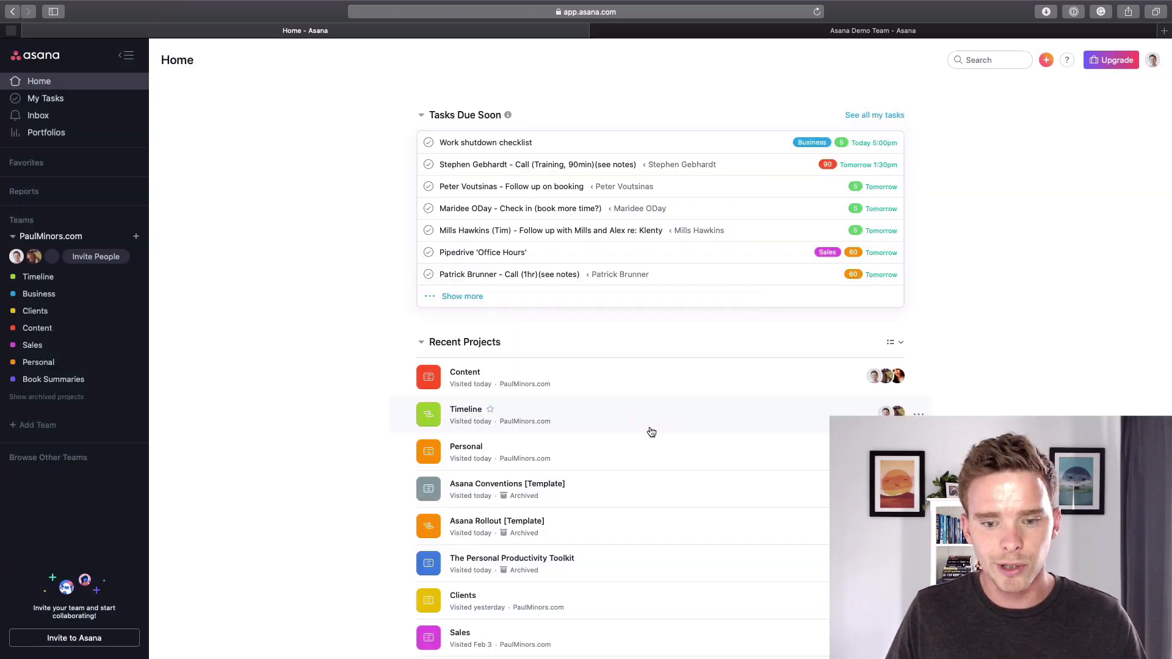
left_click(673, 35)
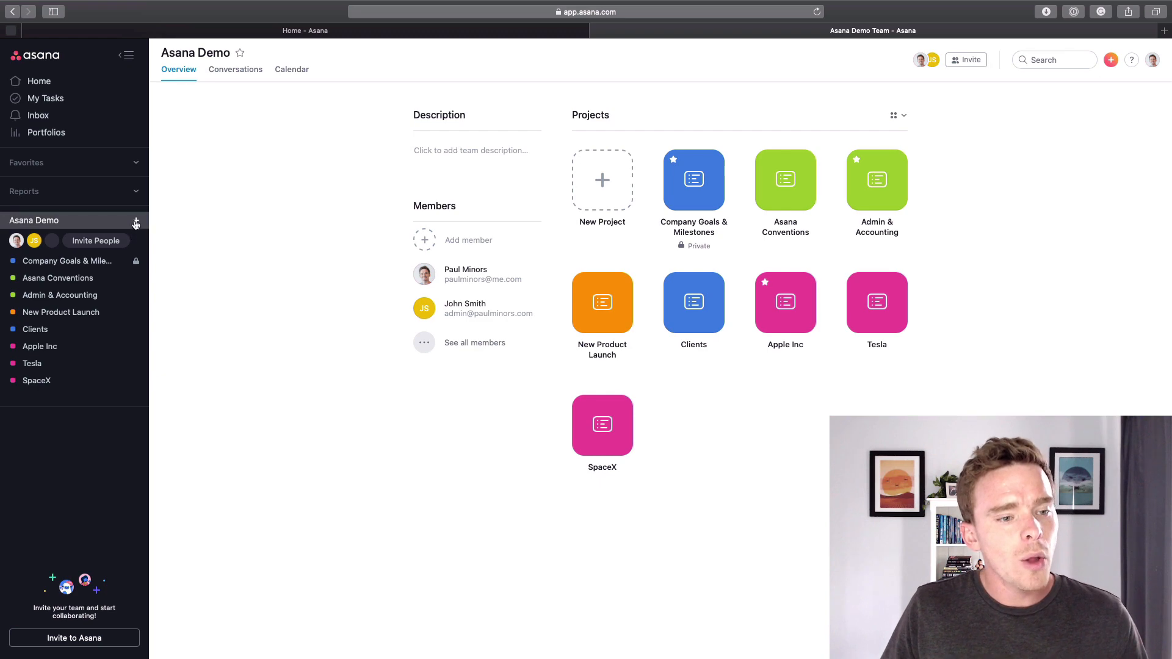
left_click(136, 221)
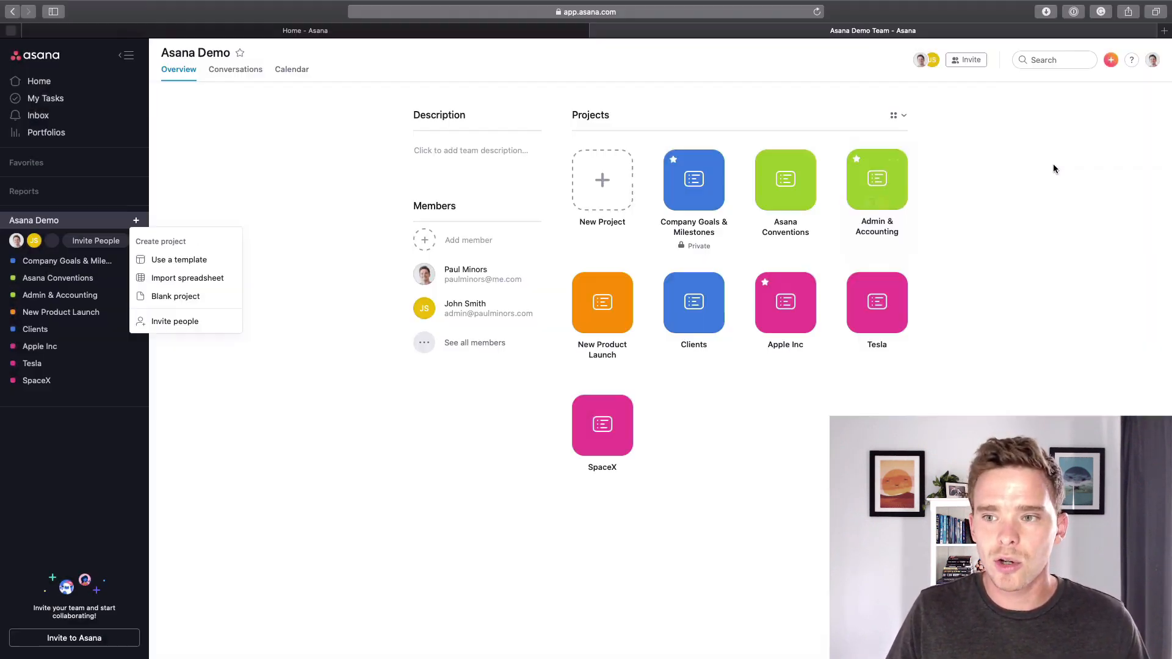
left_click(1053, 165)
left_click(1111, 59)
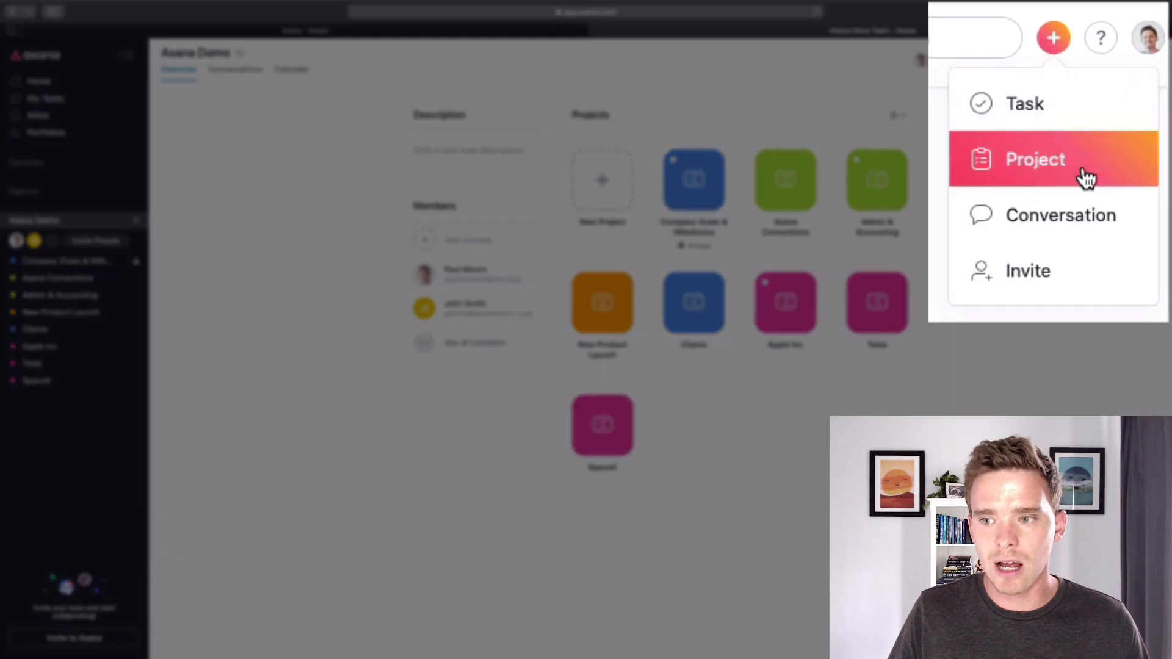
left_click(187, 225)
- Open the project template gallery for the Asana Demo team and view the general templates and the team's own templates
left_click(135, 221)
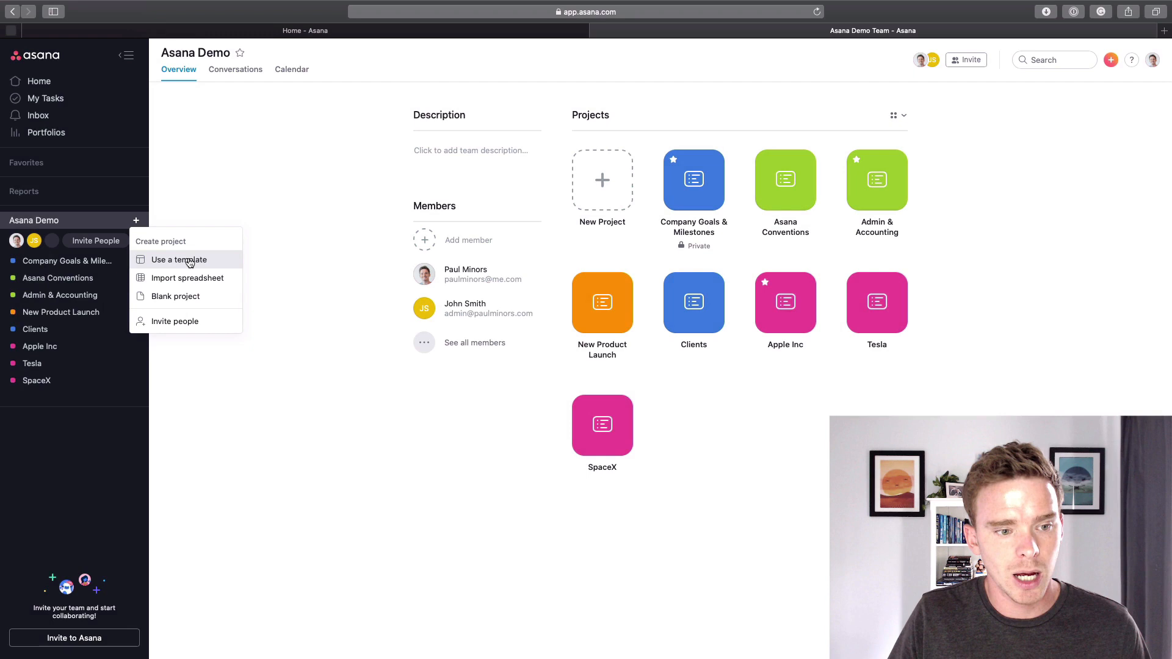
left_click(189, 261)
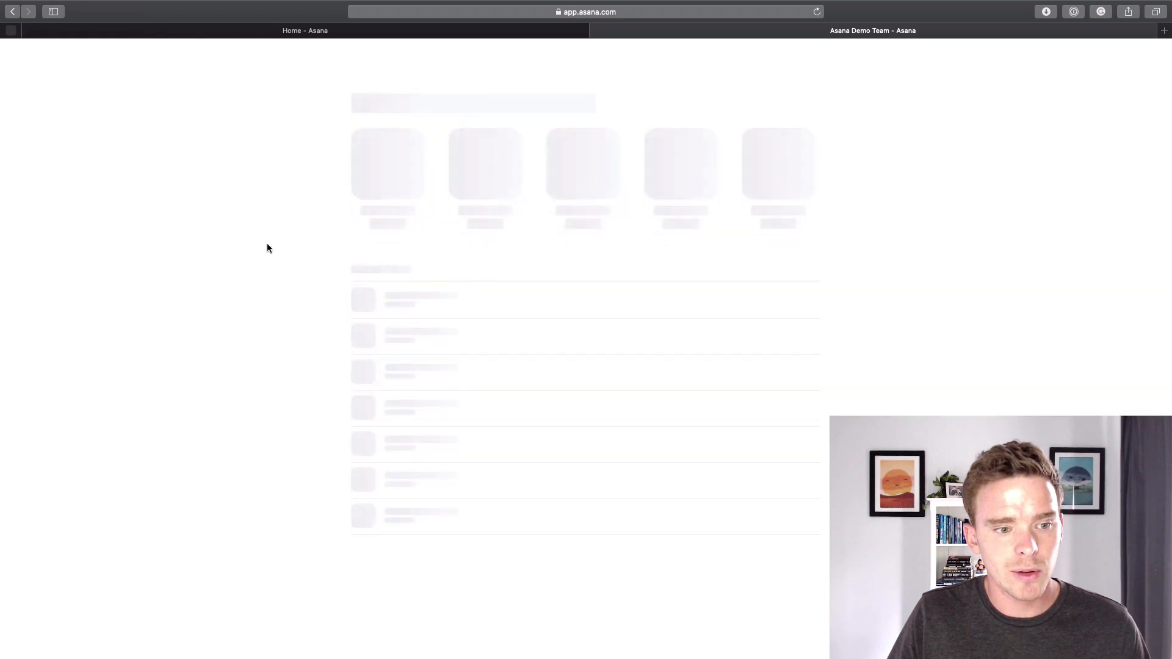
scroll(473, 232, "down", 3)
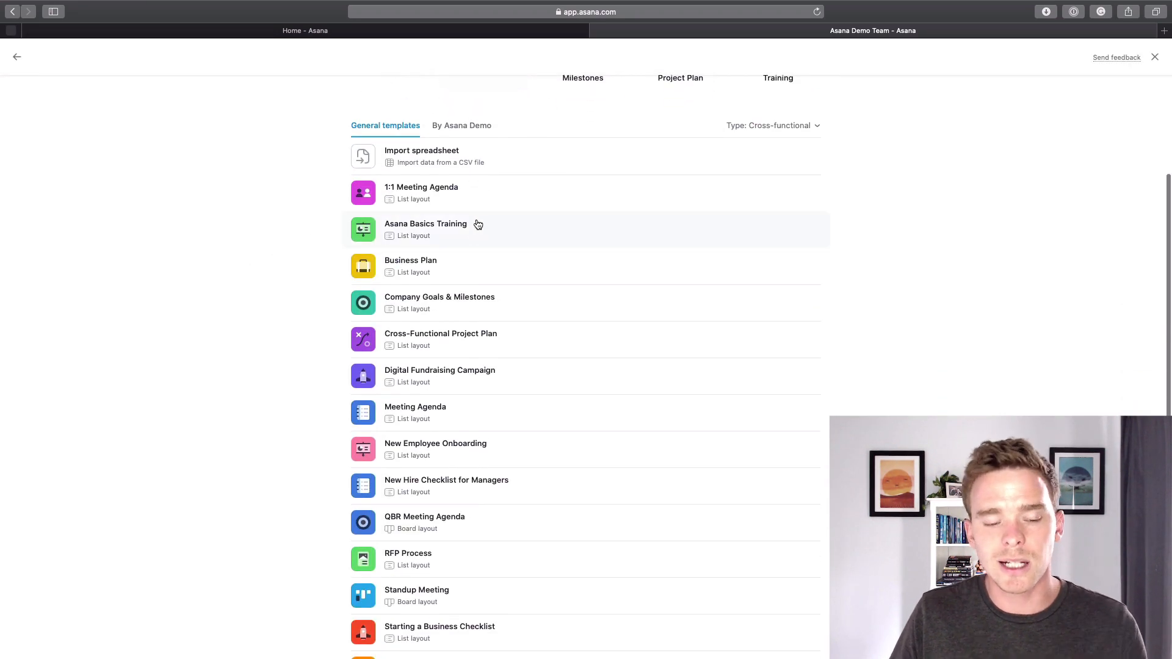
scroll(475, 230, "up", 3)
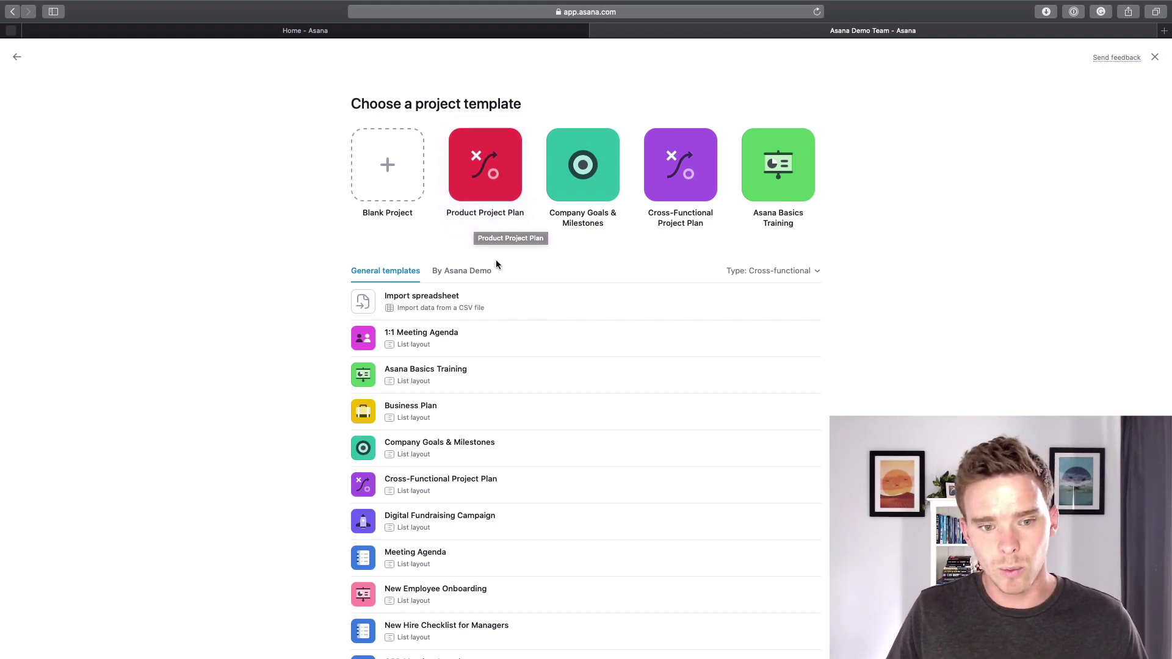
left_click(477, 272)
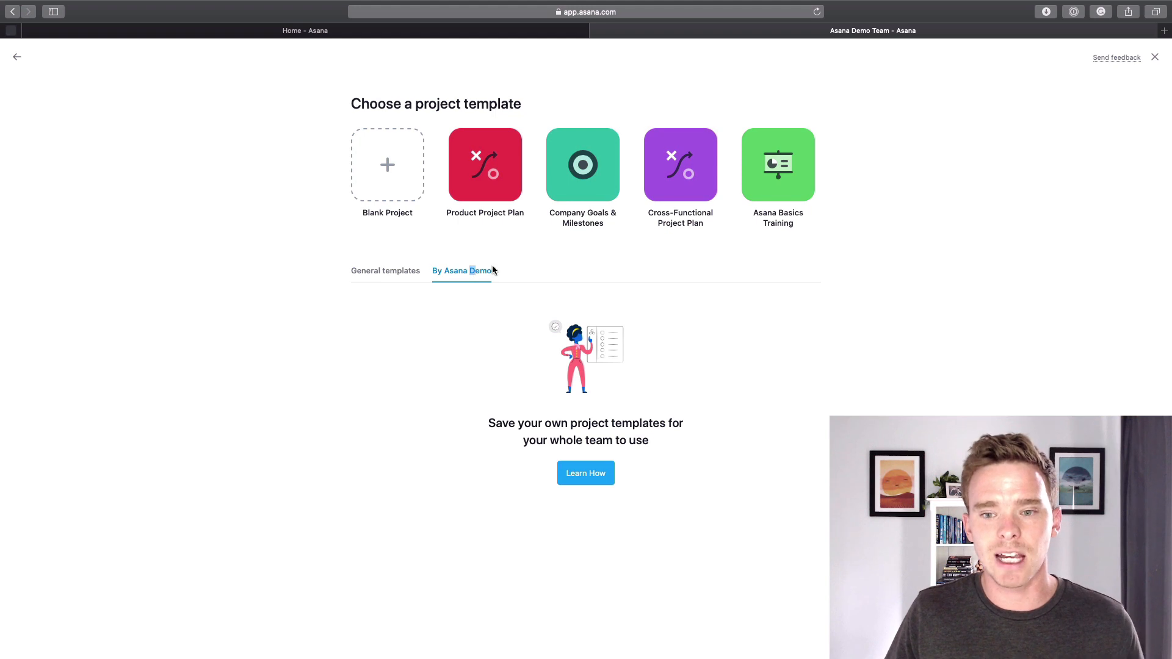
- Start a blank project and name it "W - Minor Workshop"
left_click(394, 178)
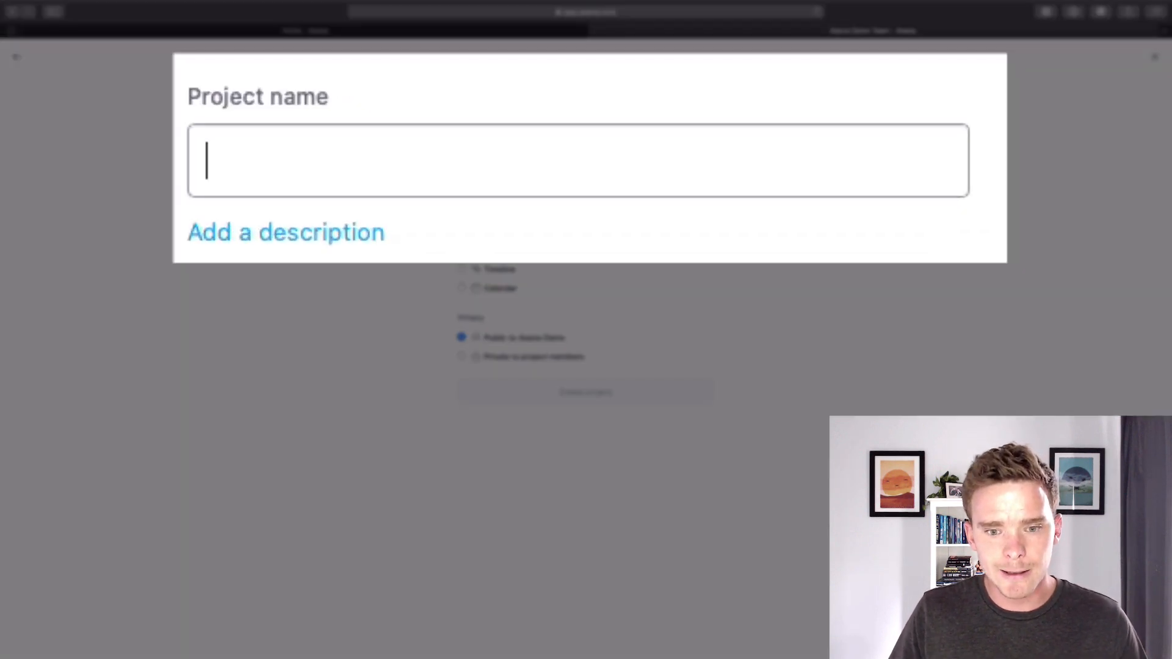
type("W")
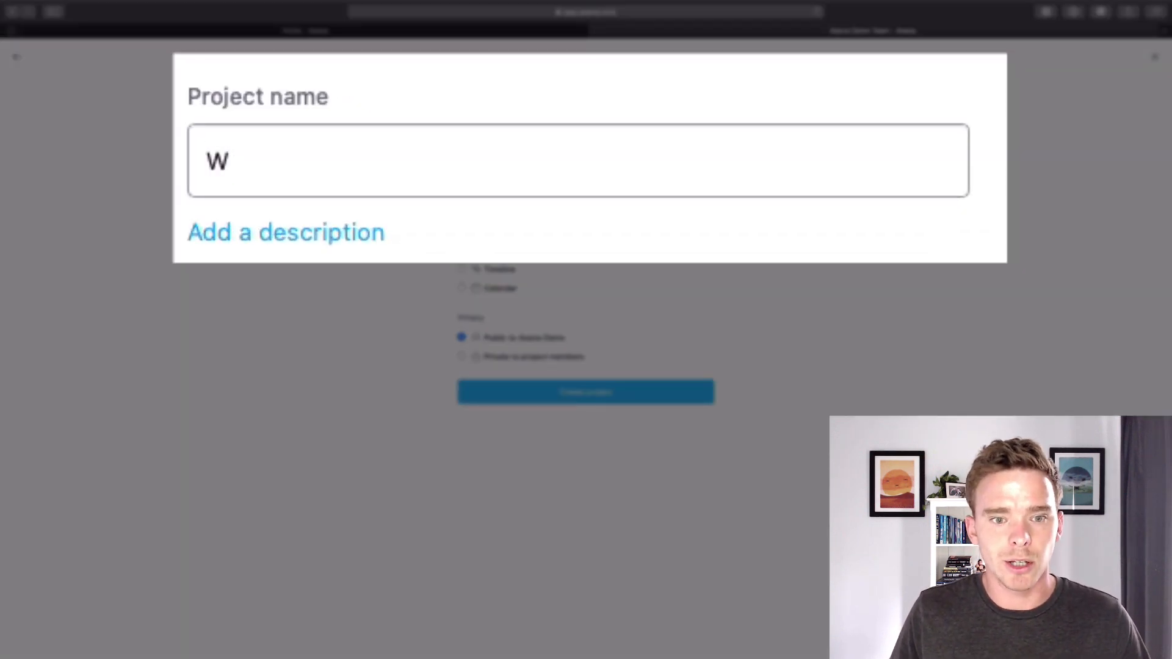
type("-")
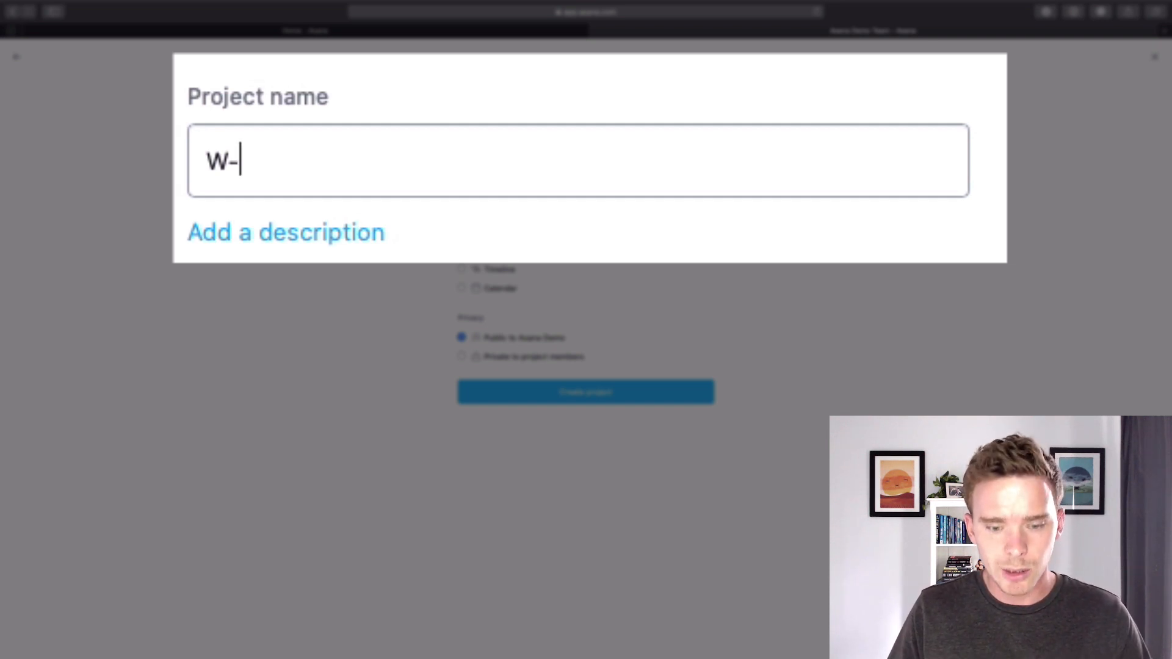
type("Minor Workshop")
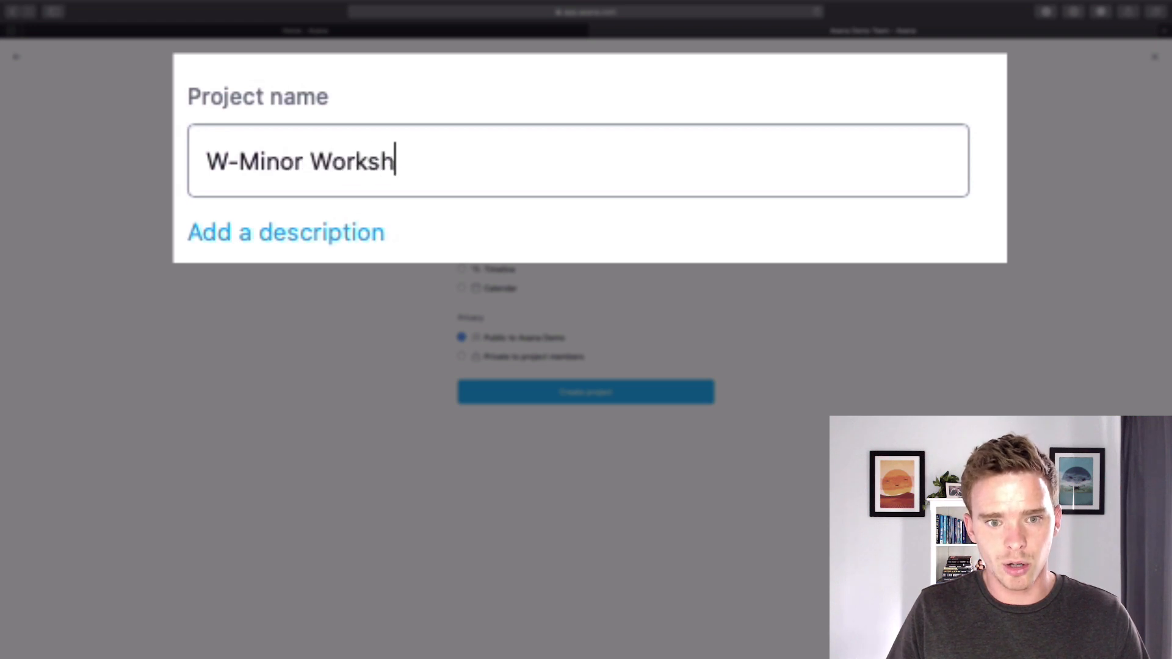
key("Left")
key("Left")
key("Left")
key("Left")
key("Left")
key("Left")
key("Left")
key("Left")
key("Left")
key("Left")
key("Left")
key("Left")
key("Left")
key("Left")
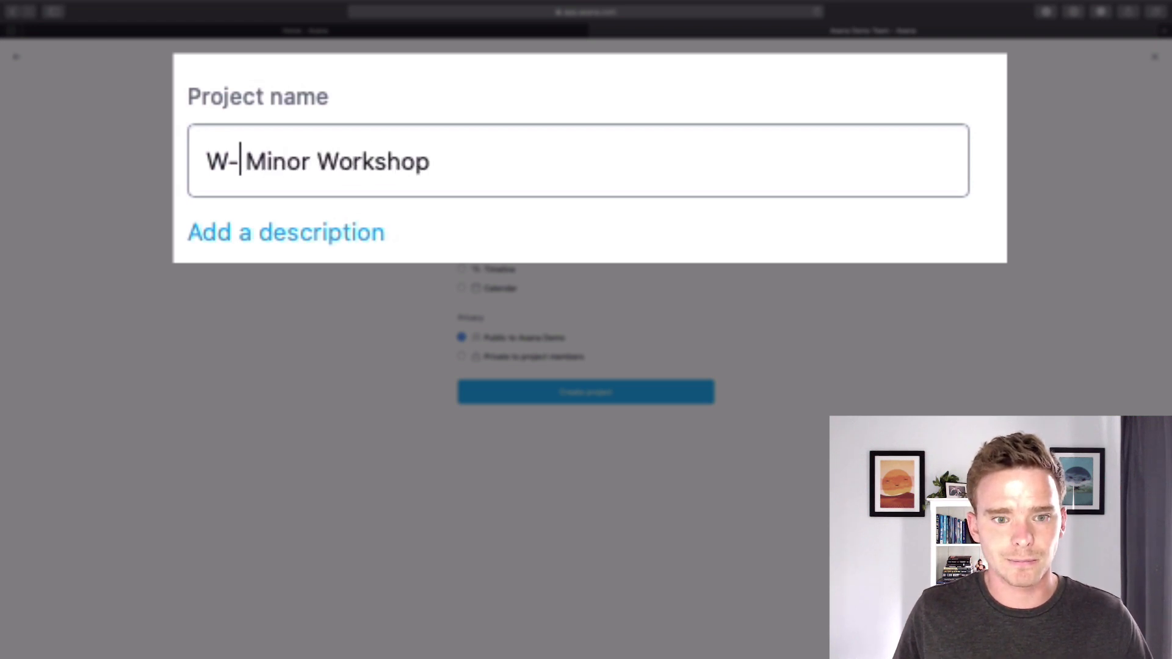
key("Left")
key("Left")
key("Right")
left_click(440, 161)
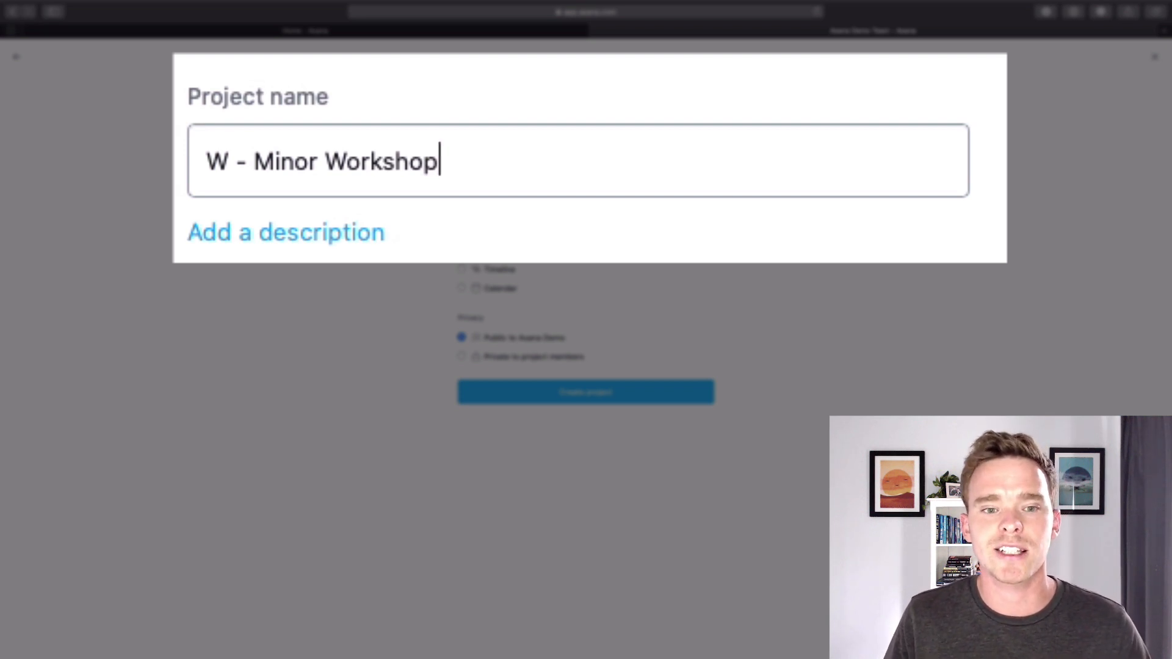
- Extend the prefix in the project name so it reads "Web - Minor Workshop"
left_click(230, 161)
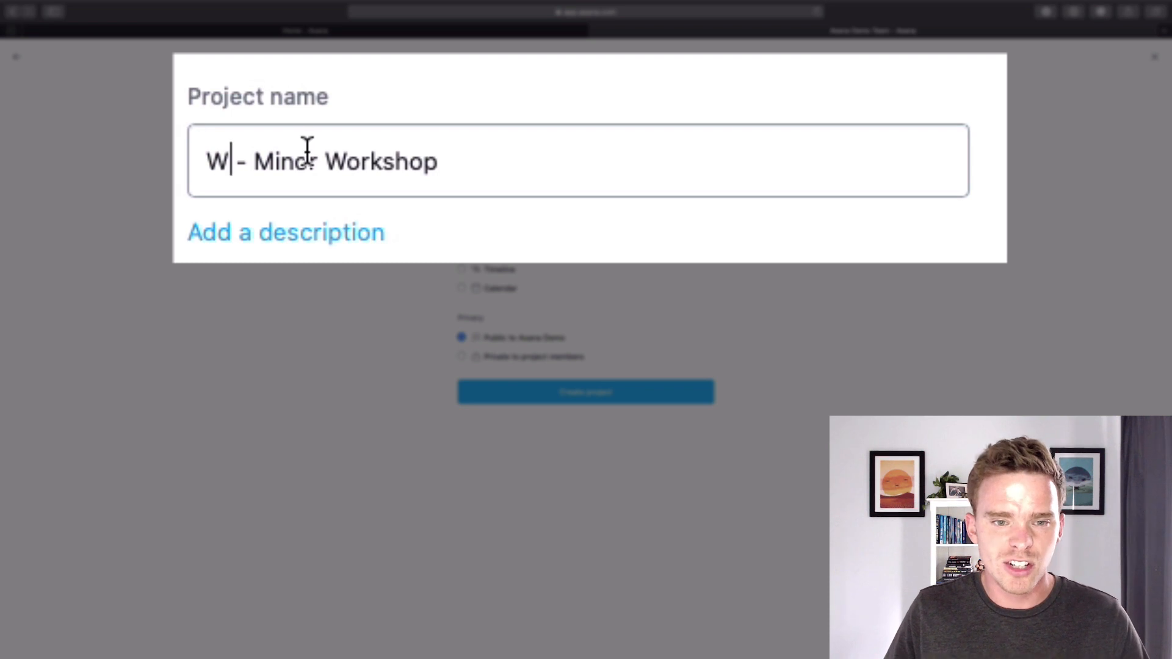
type("ed")
key("BackSpace")
type("b")
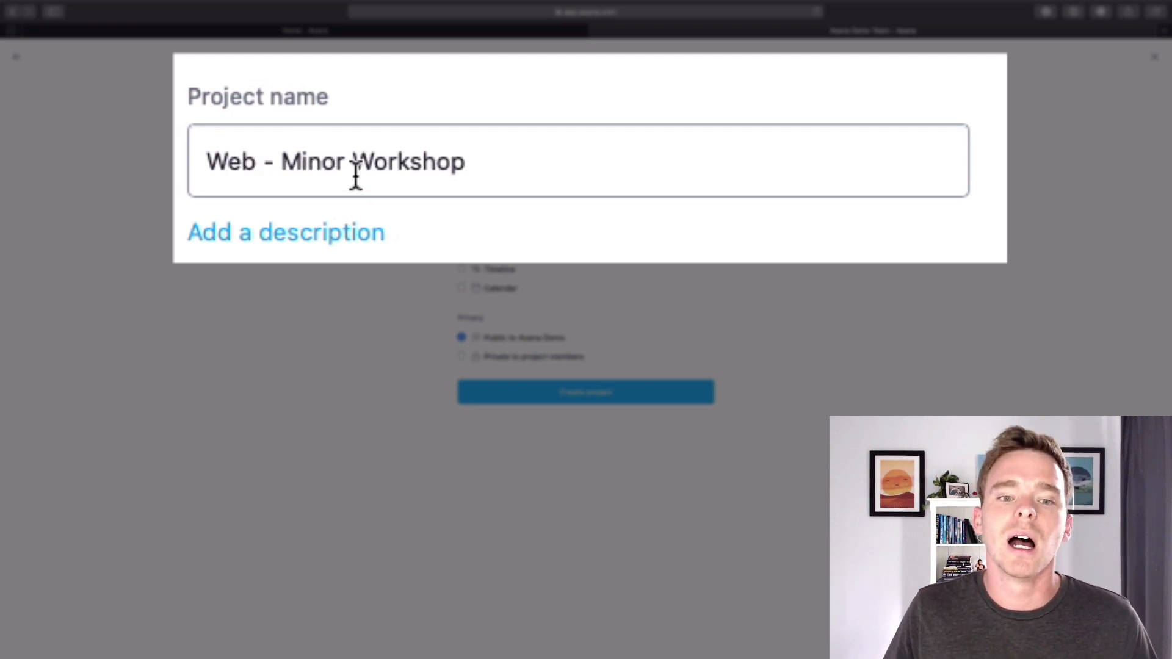
- Try the prefixes "Social" and "SEO" in the project name, and restore "Web"
double_click(223, 162)
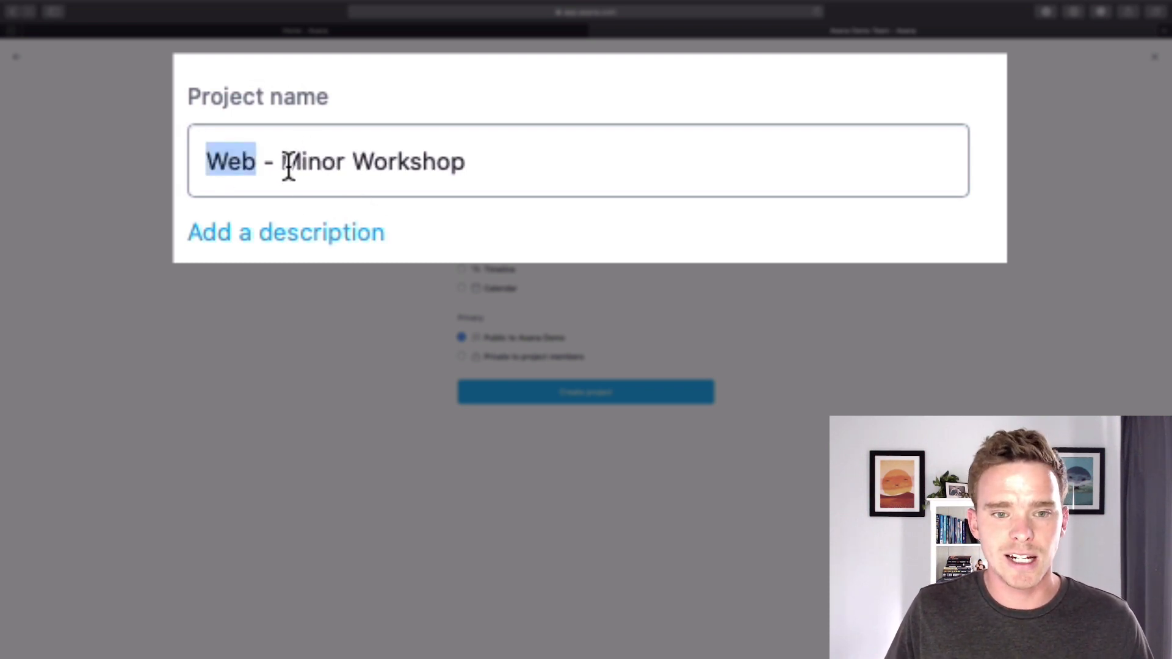
left_click_drag(284, 166, 525, 168)
left_click(536, 165)
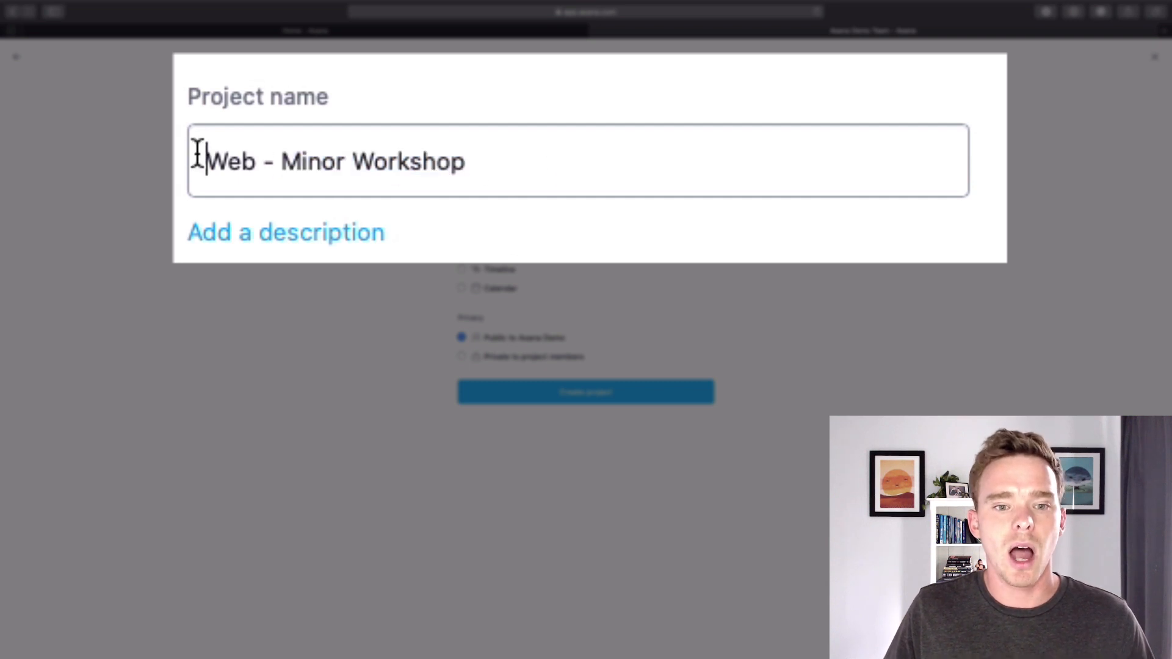
double_click(215, 154)
type("Social")
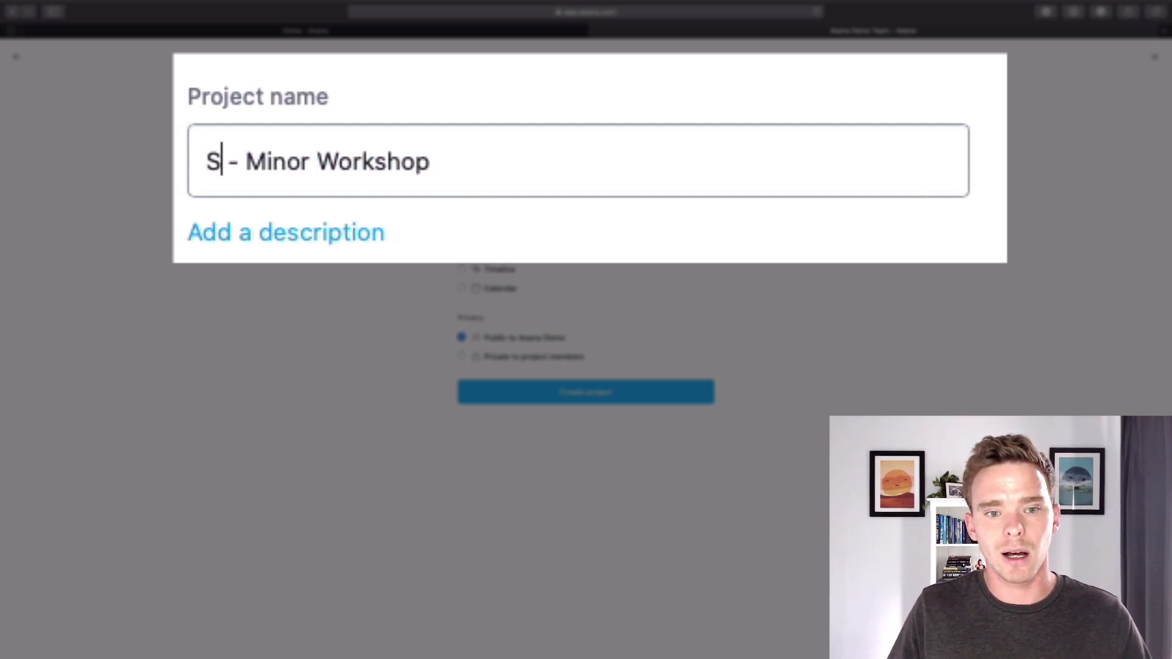
key("alt+shift+Left")
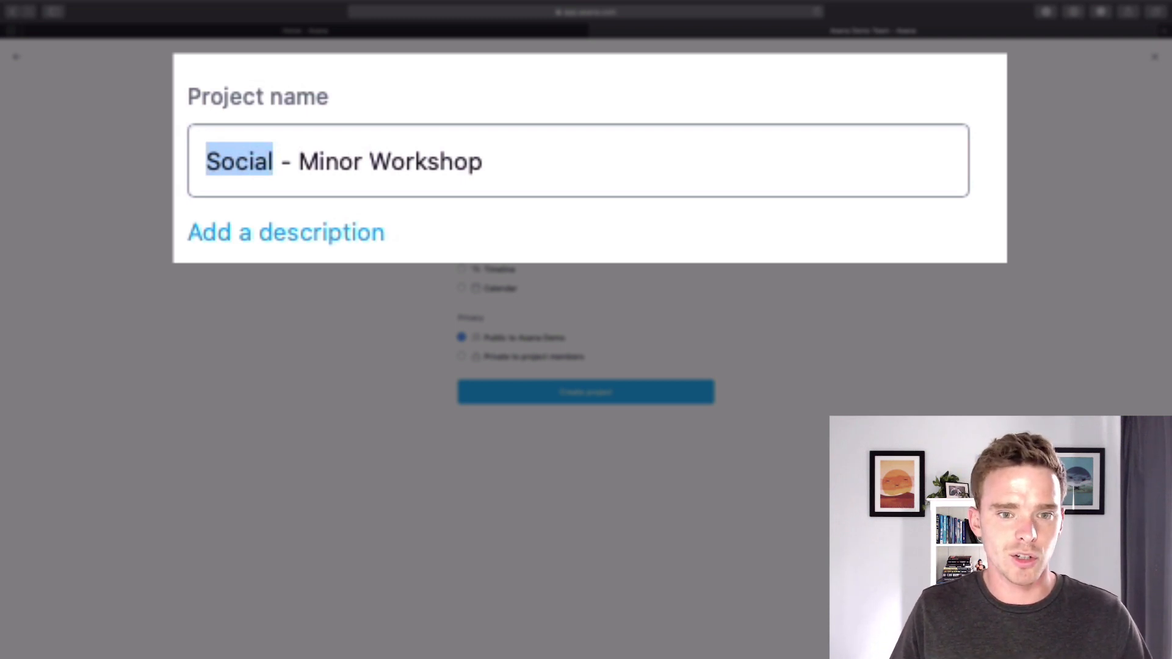
type("SEO")
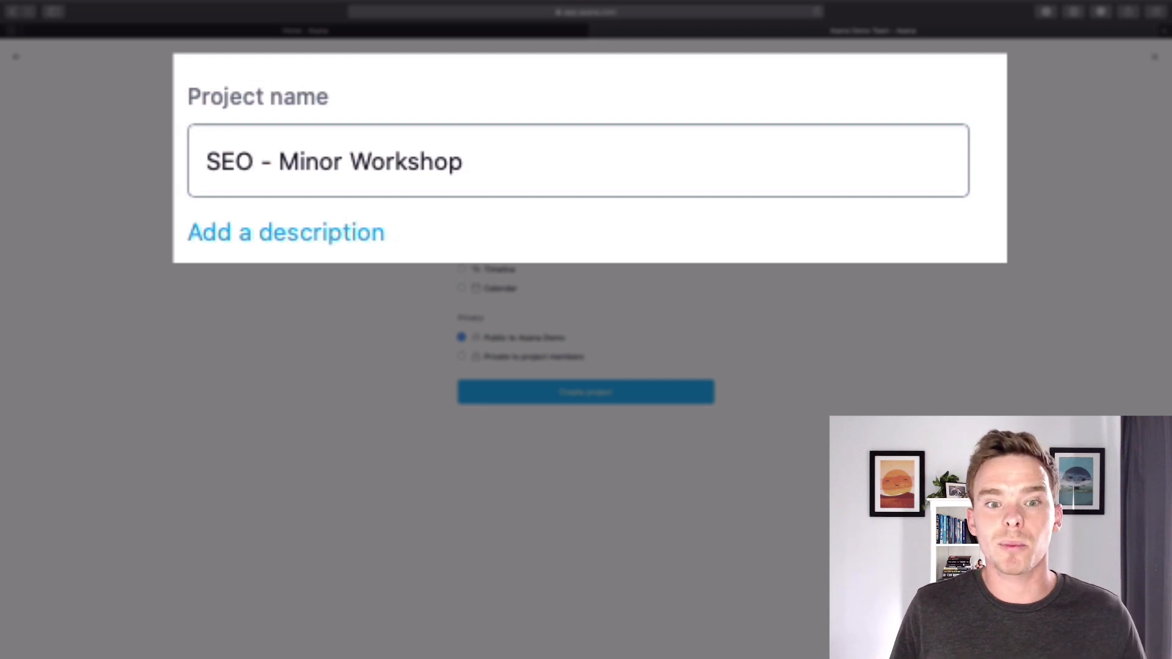
key("alt+shift+Left")
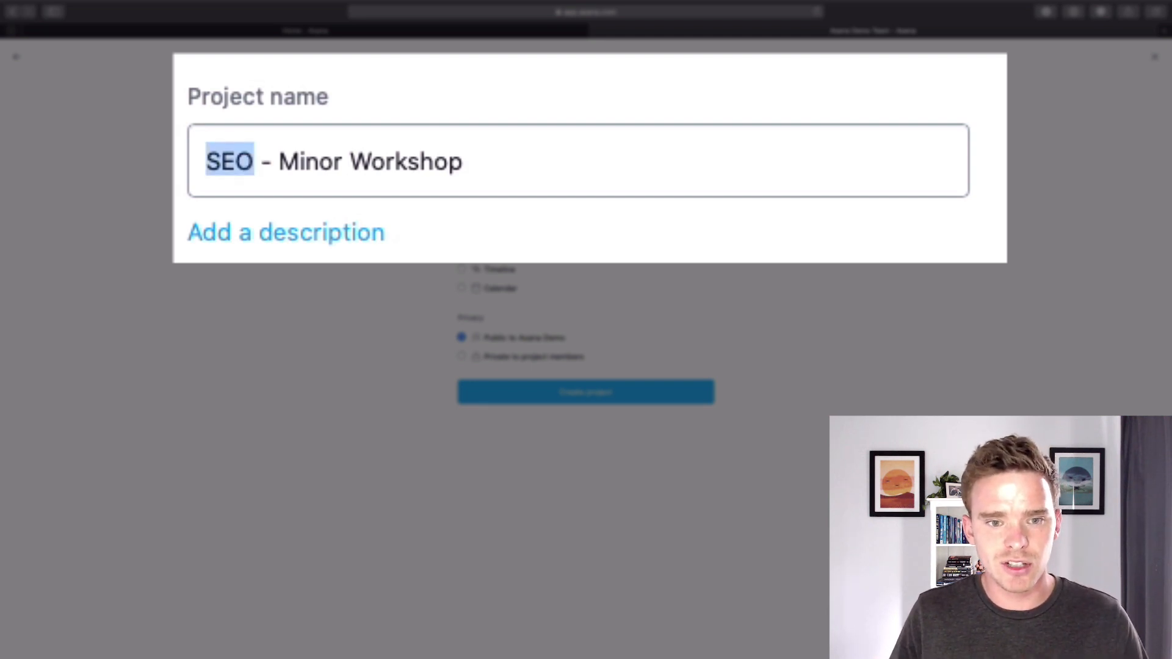
type("Web")
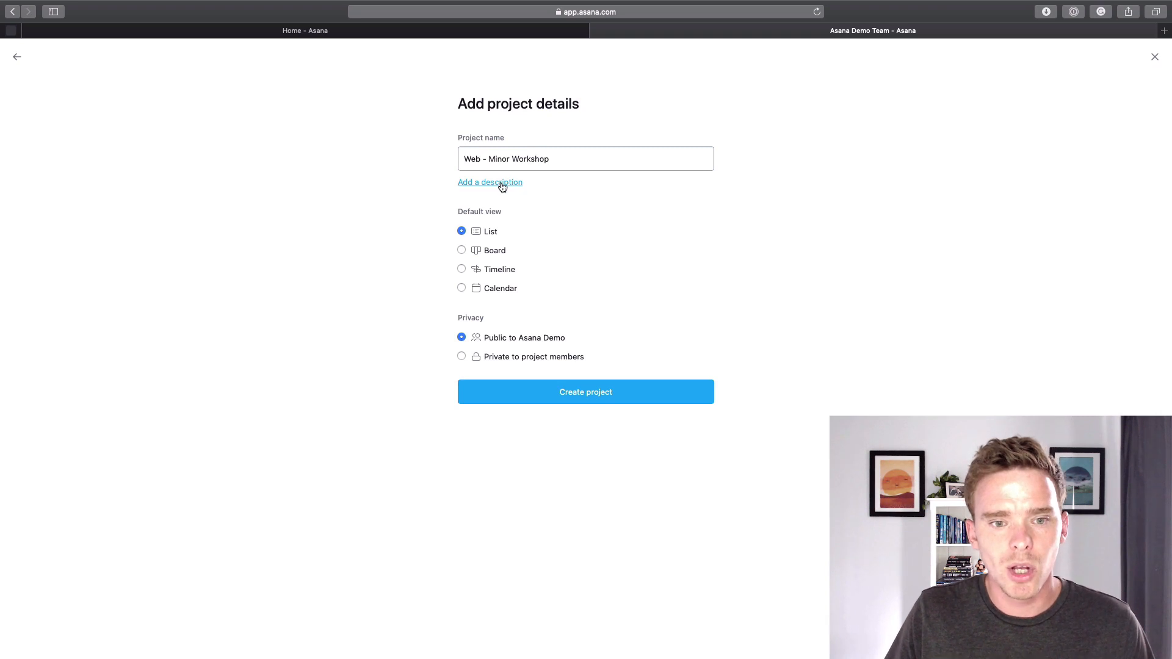
- Add a project description with "New Zealand business." on the first line and "3 employees." on the second
left_click(316, 235)
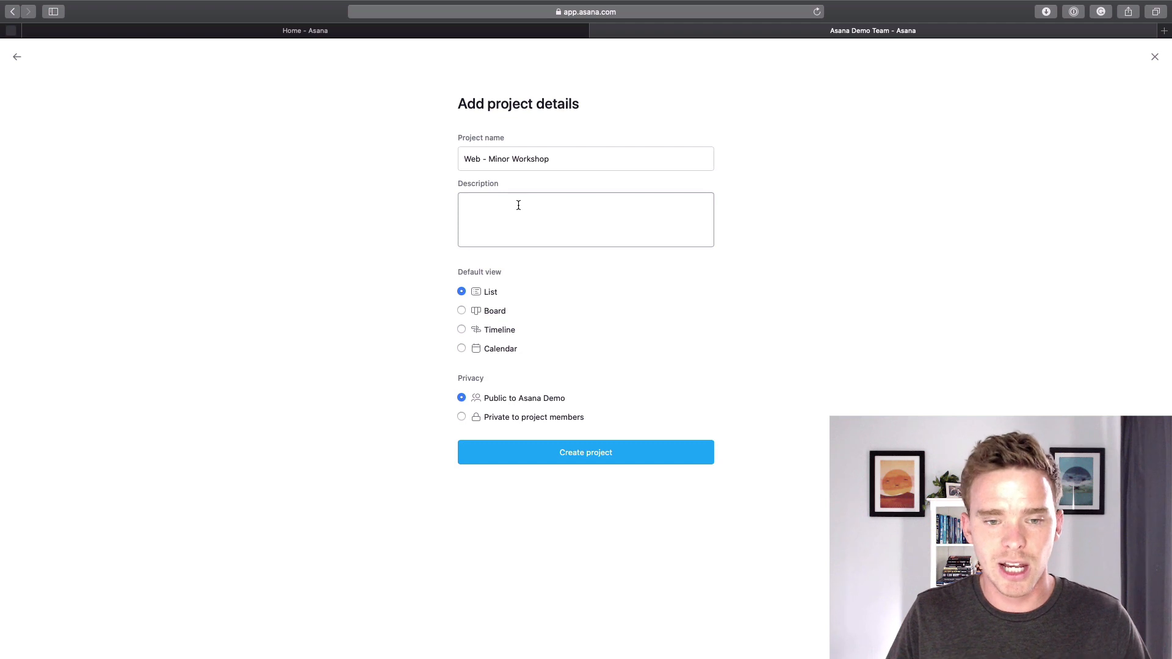
type("New")
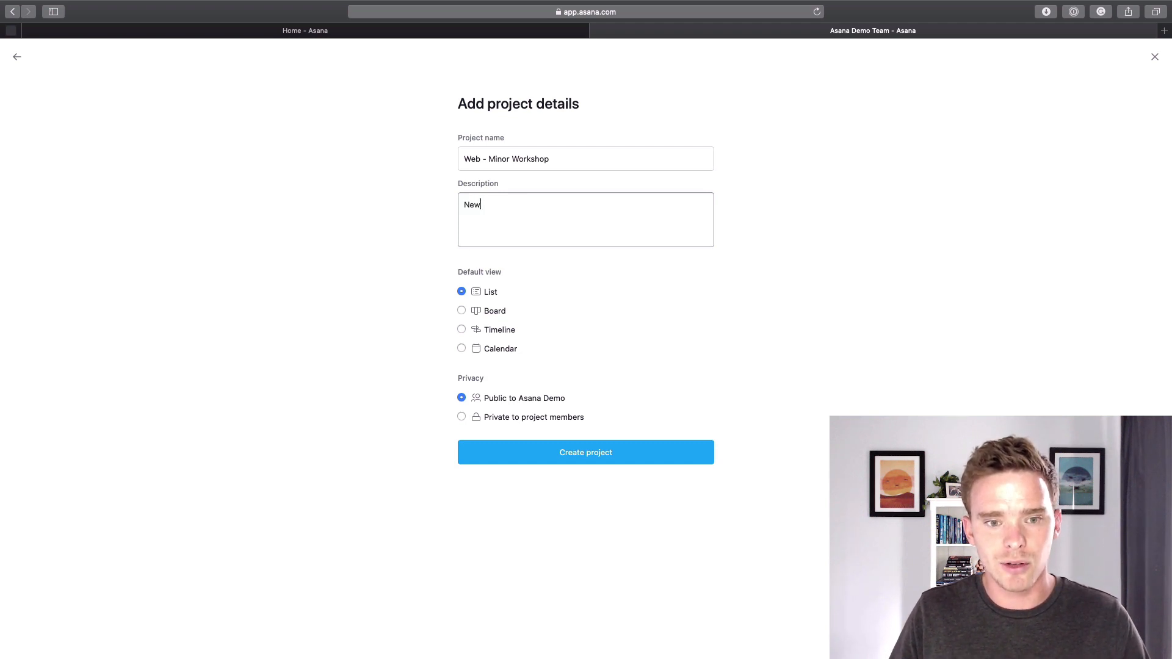
type(" Zealand business.")
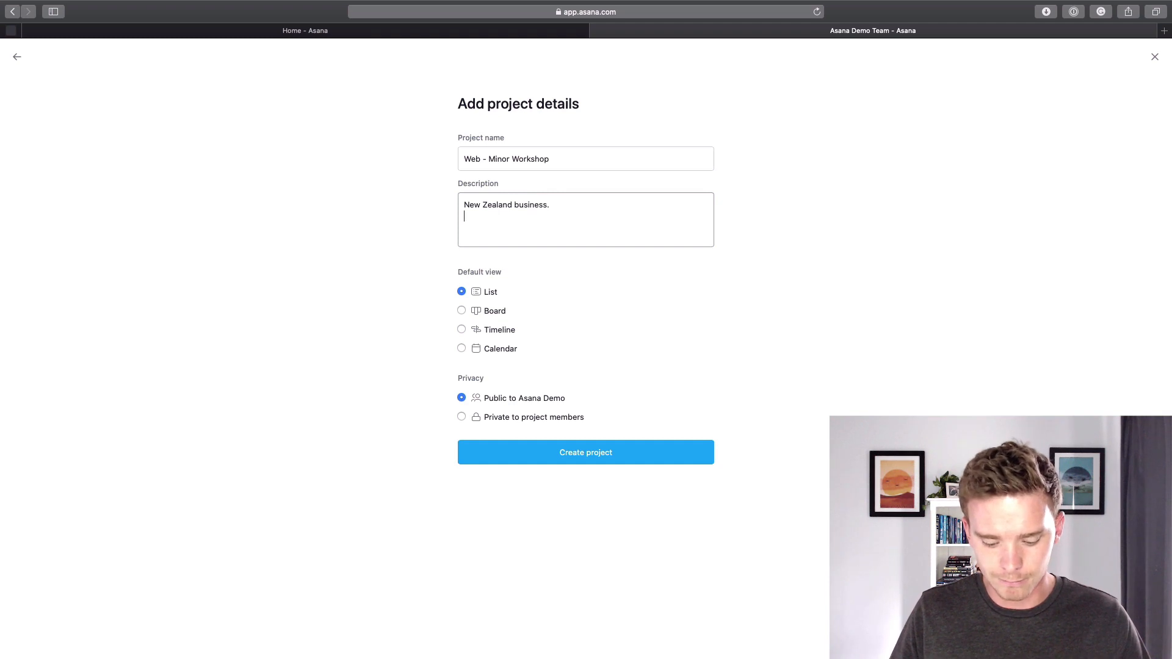
key("Return")
type("3 employees.")
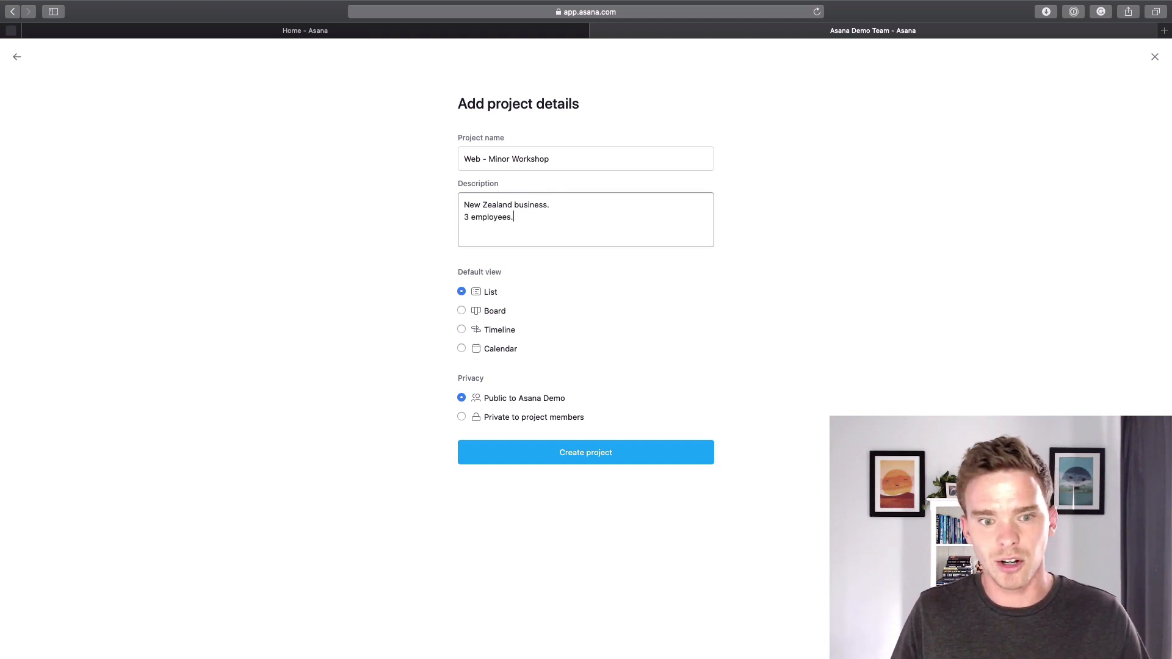
- Add "Designing new website." as the third line of the project description
key("Return")
type("Desig")
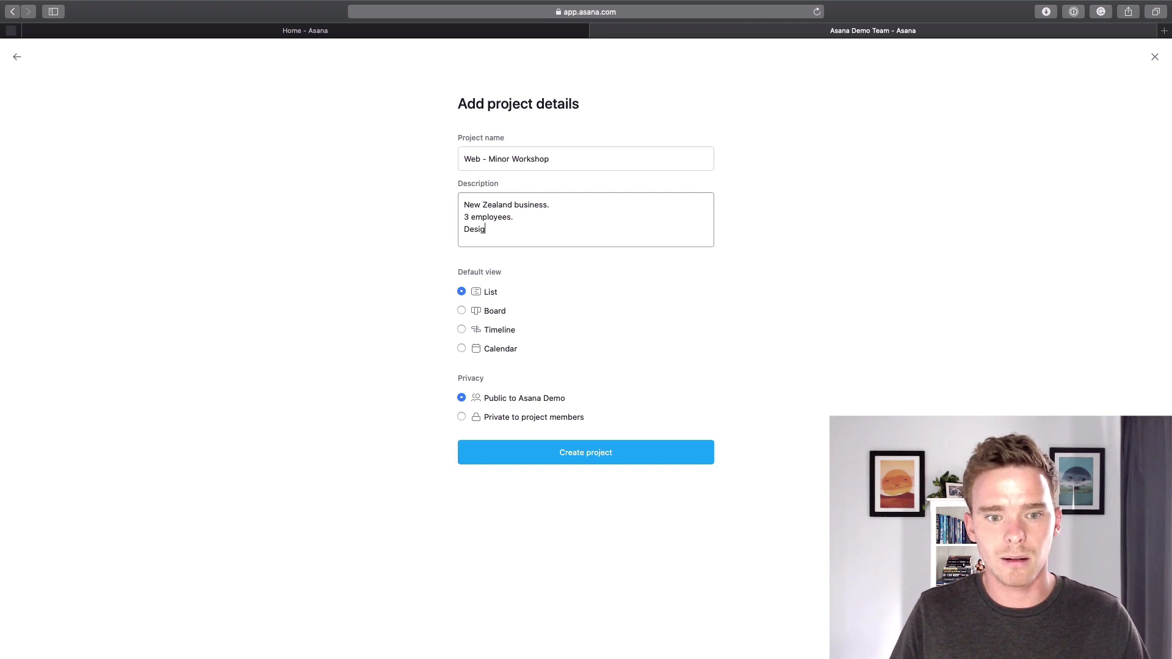
type("ning new website.")
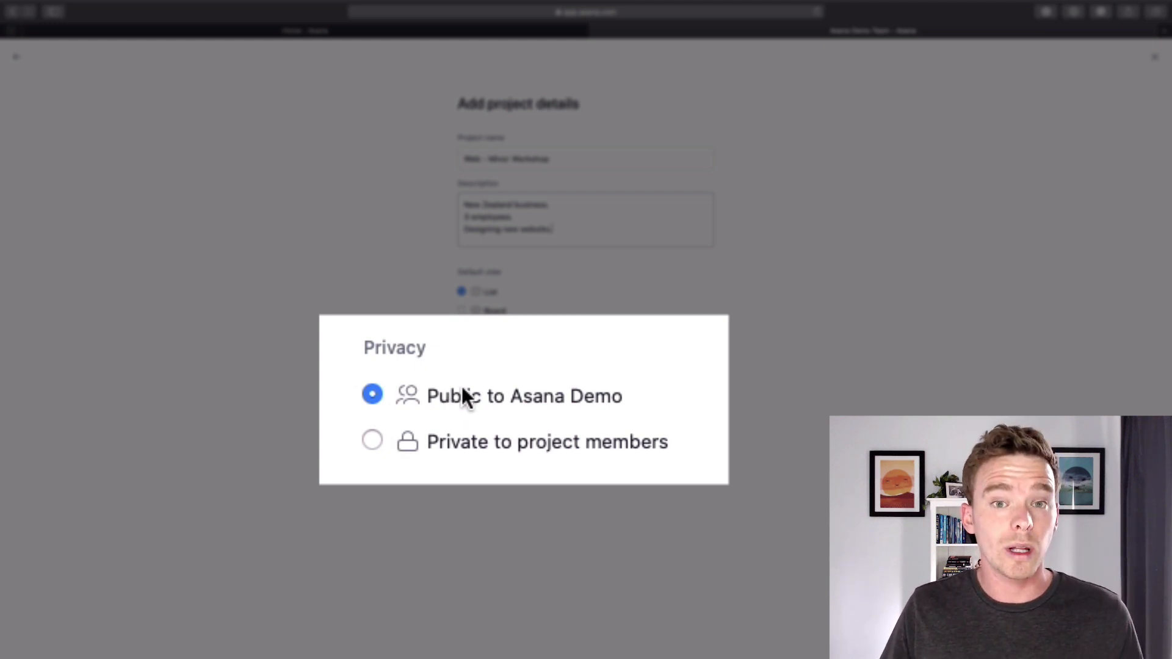
- Try the private-to-members privacy option, set privacy back to Public to Asana Demo, and create the project
left_click(513, 451)
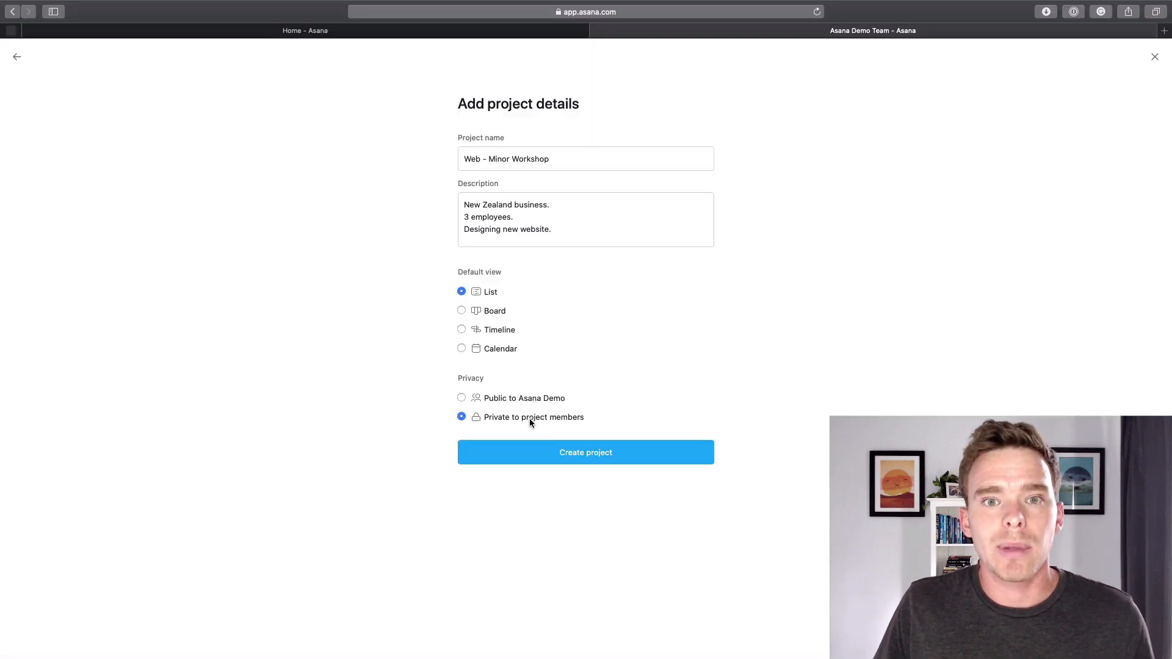
left_click(525, 399)
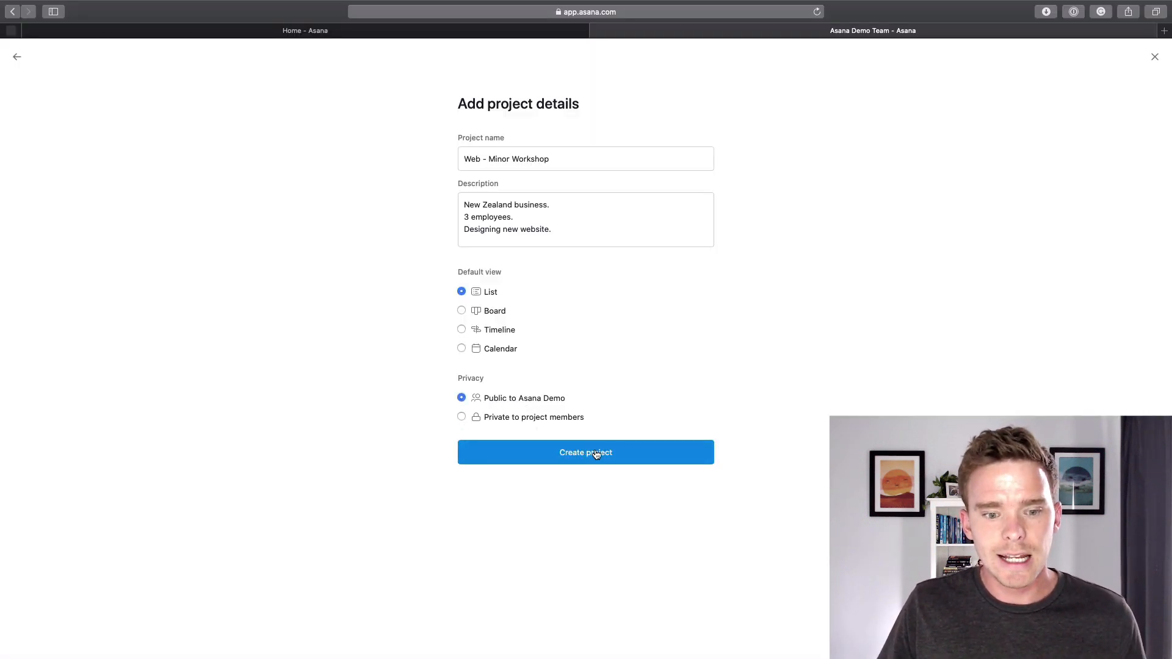
left_click(593, 453)
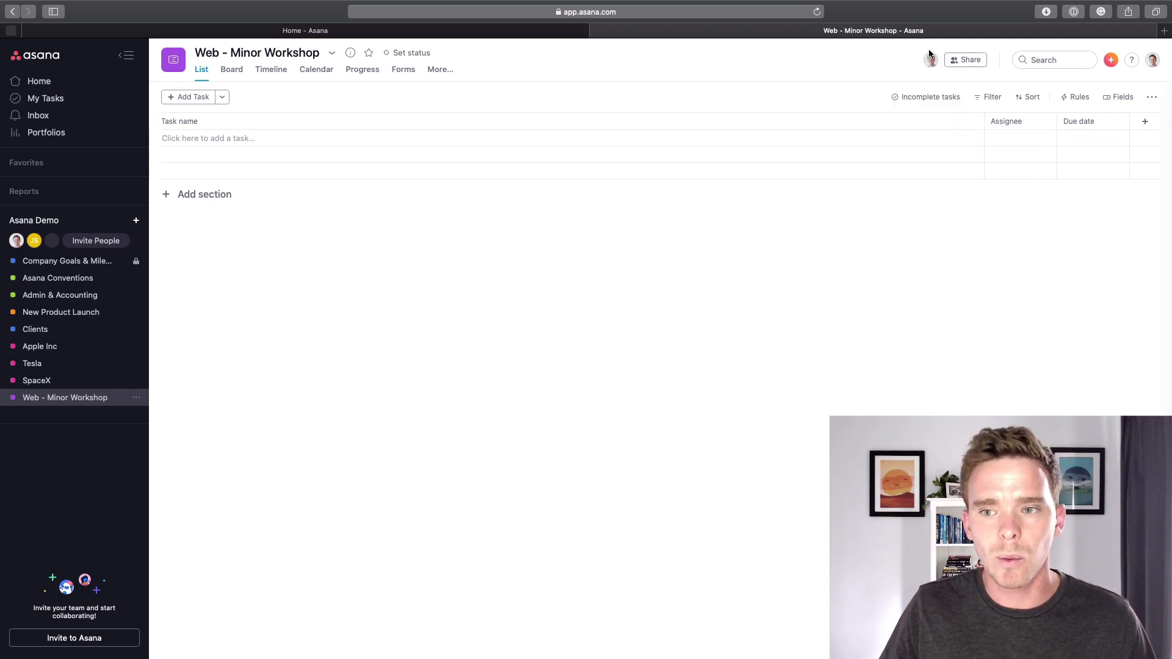
- Open sharing for the Web - Minor Workshop project and add the teammate from the Asana Demo team as an invitee
left_click(967, 61)
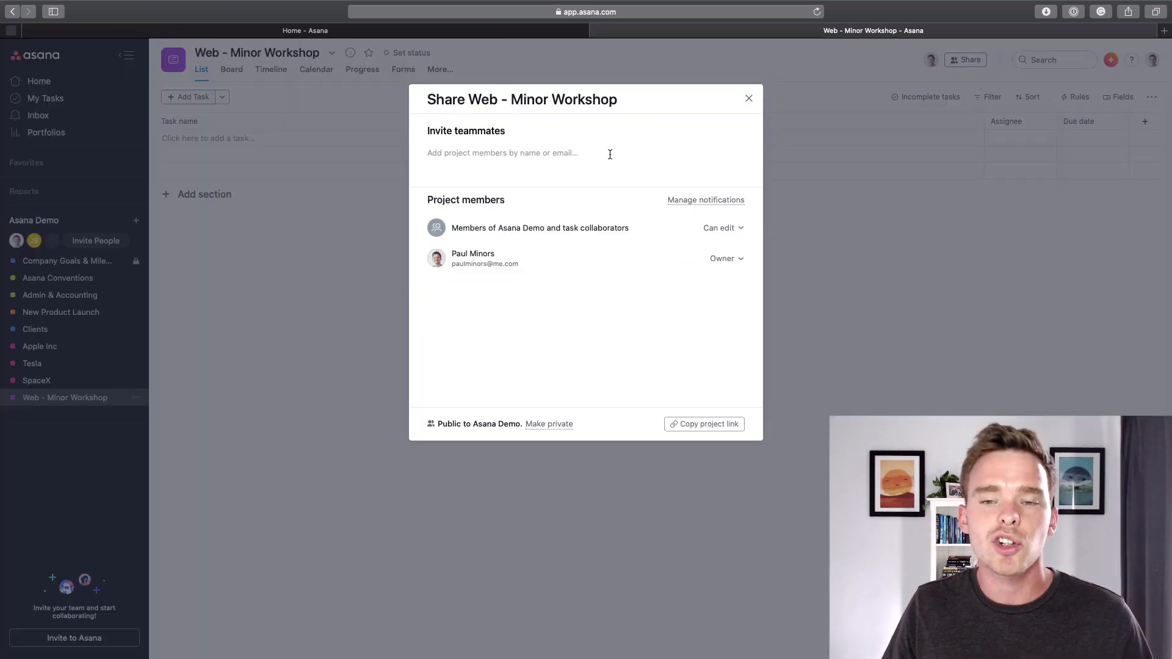
type("john")
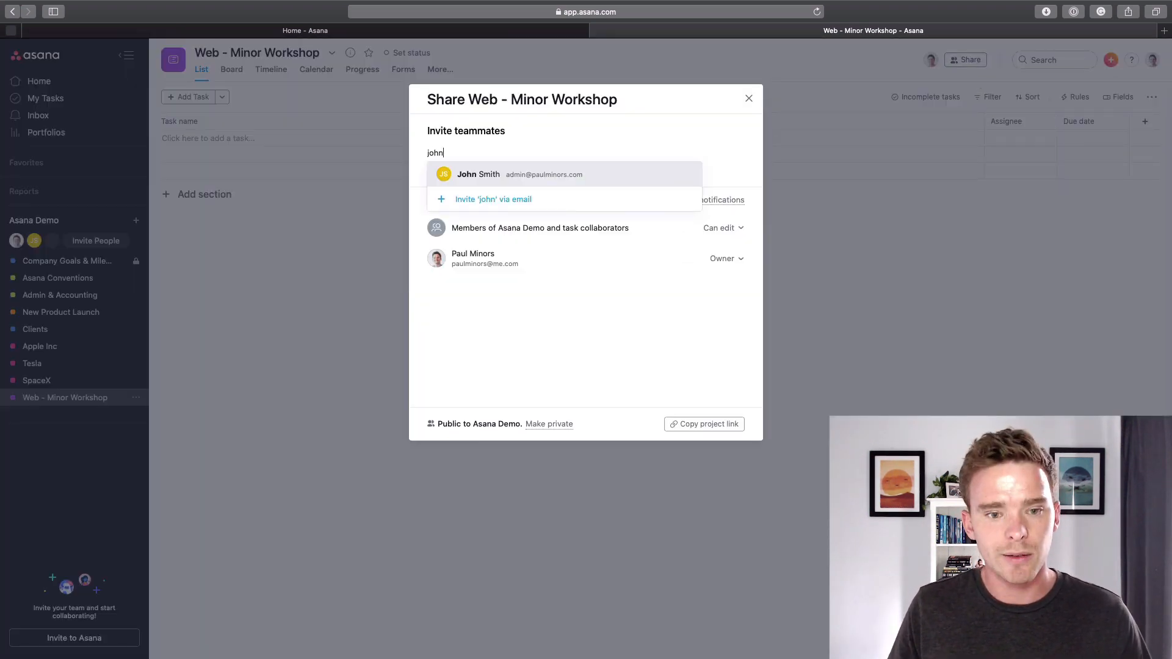
key("Return")
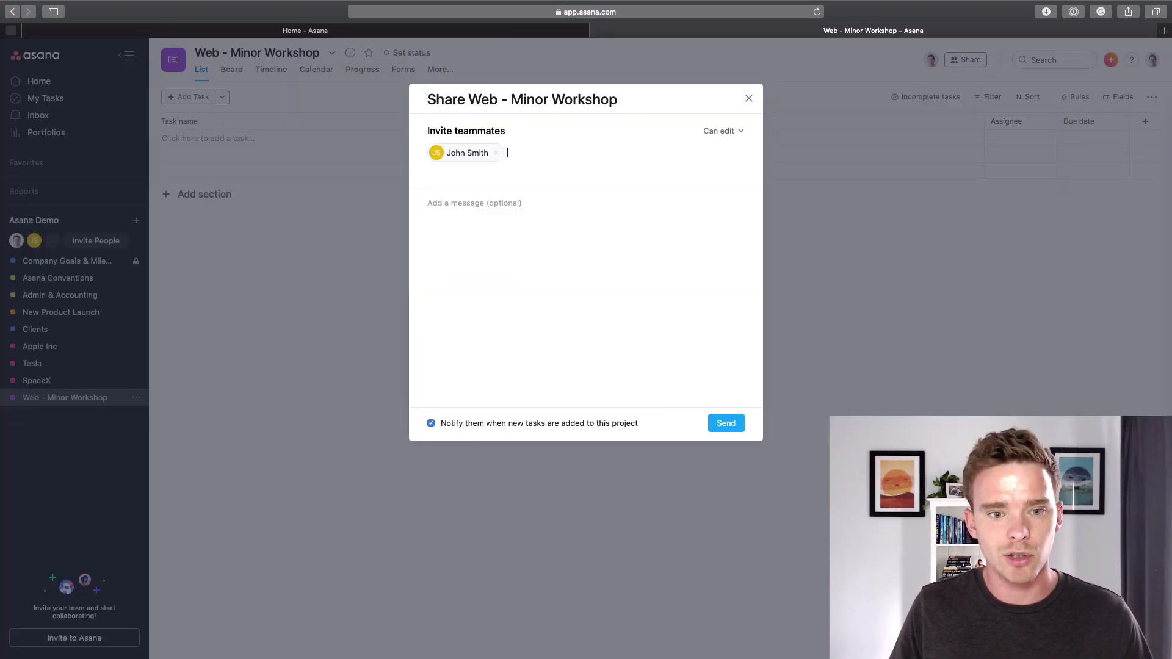
left_click(498, 201)
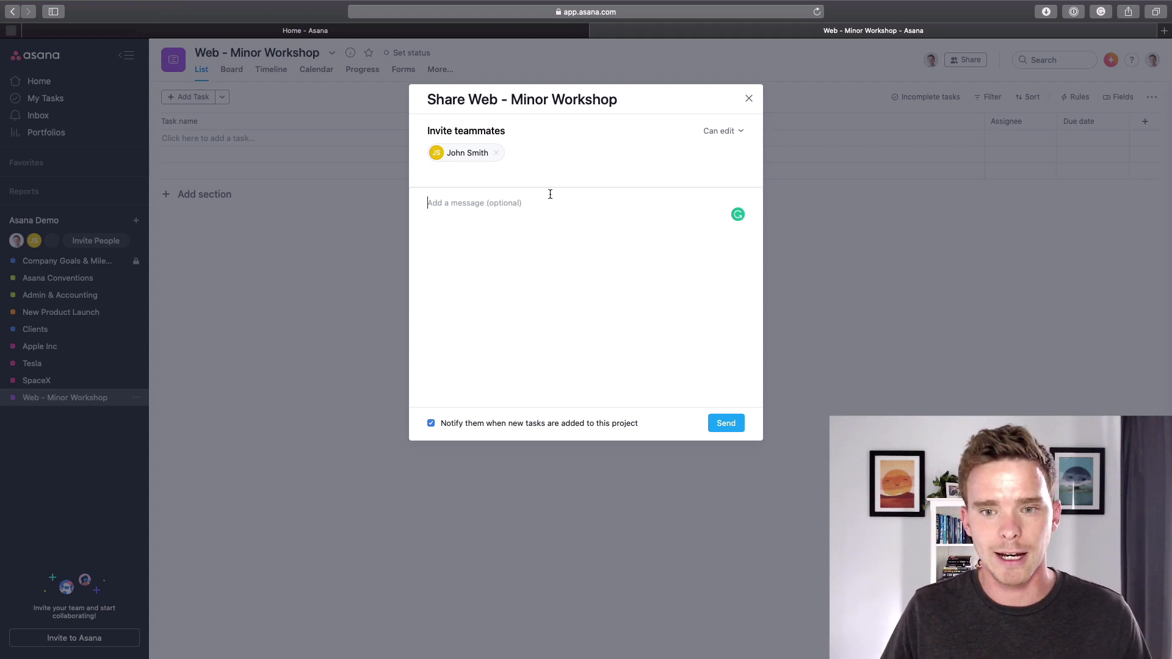
- Set the invited teammate's permission to Can comment and send the project invitation
left_click(721, 131)
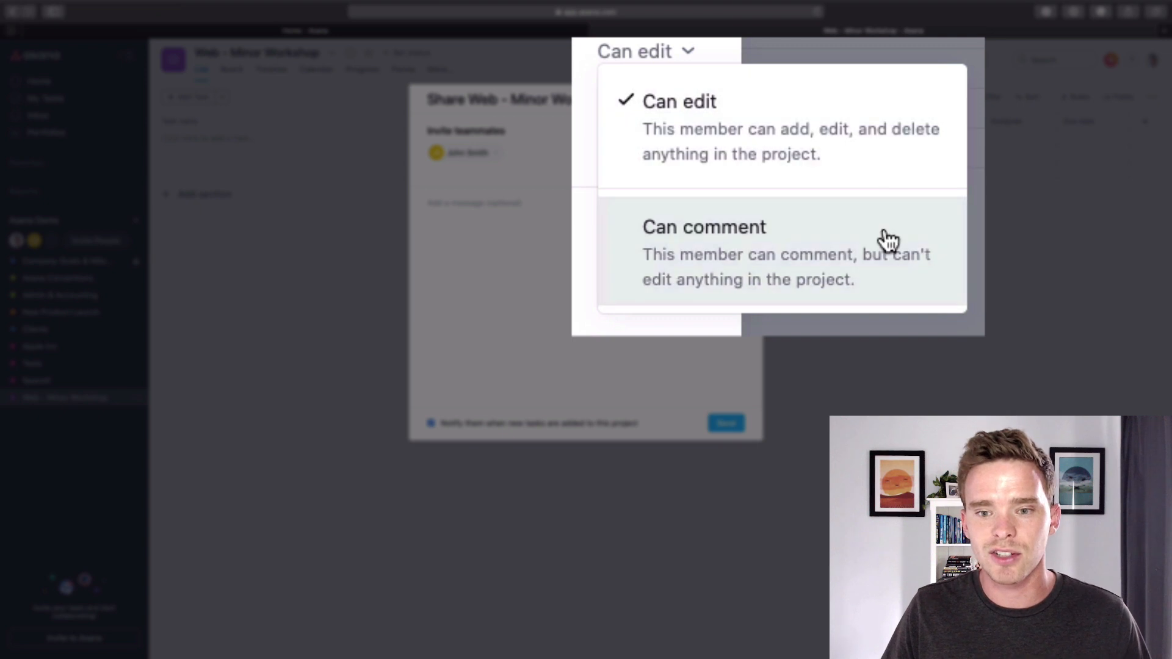
left_click(771, 214)
left_click(736, 130)
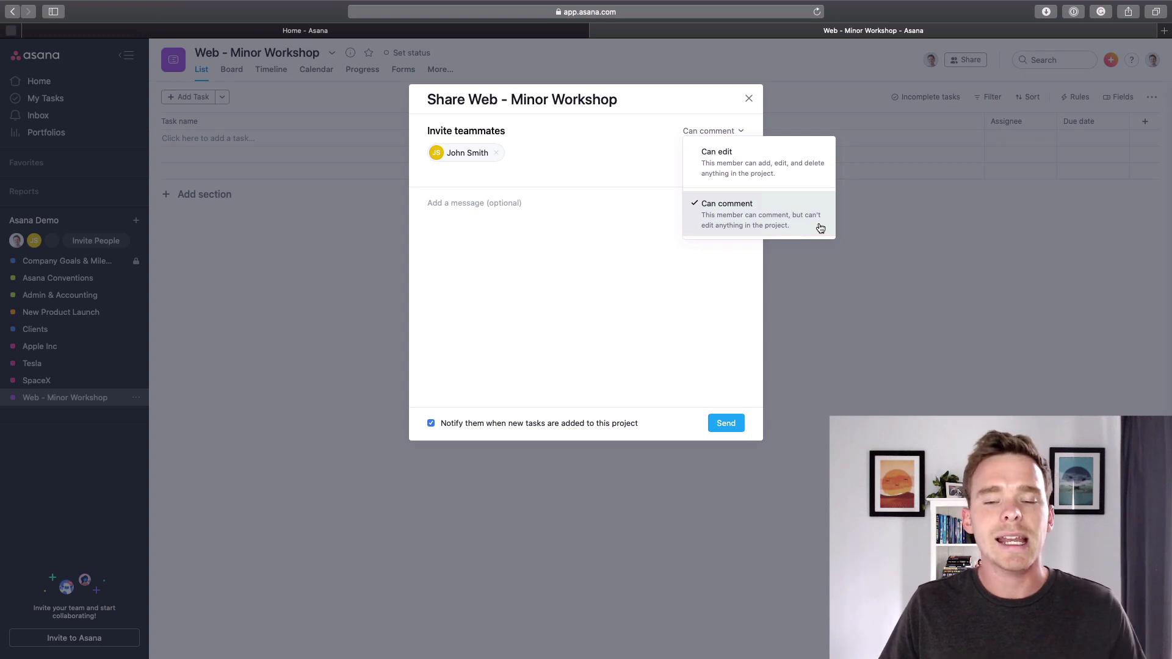
left_click(719, 254)
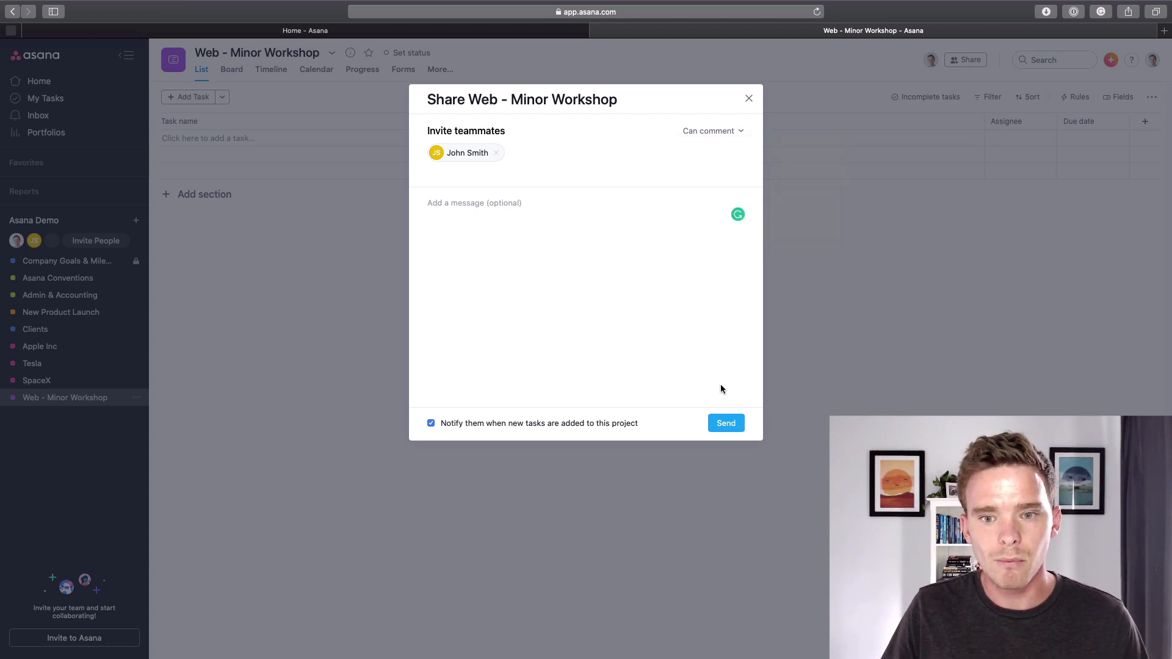
left_click(726, 424)
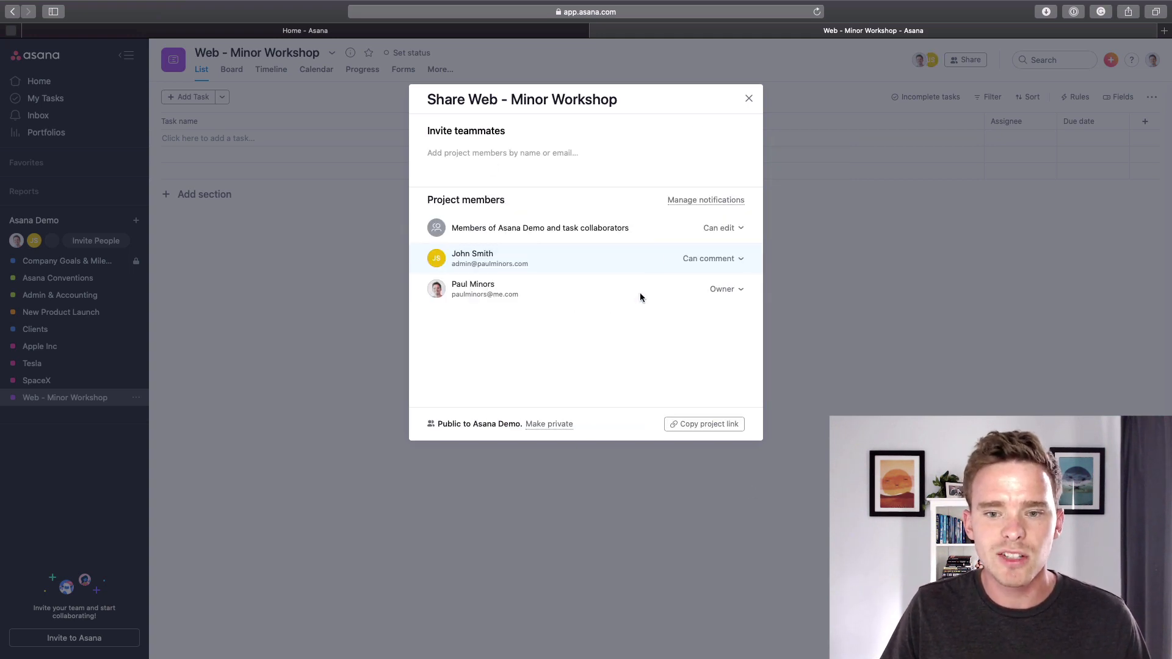
- Turn off the Tasks added notifications for both project members, recheck the notification settings, and close the sharing dialog
left_click(705, 200)
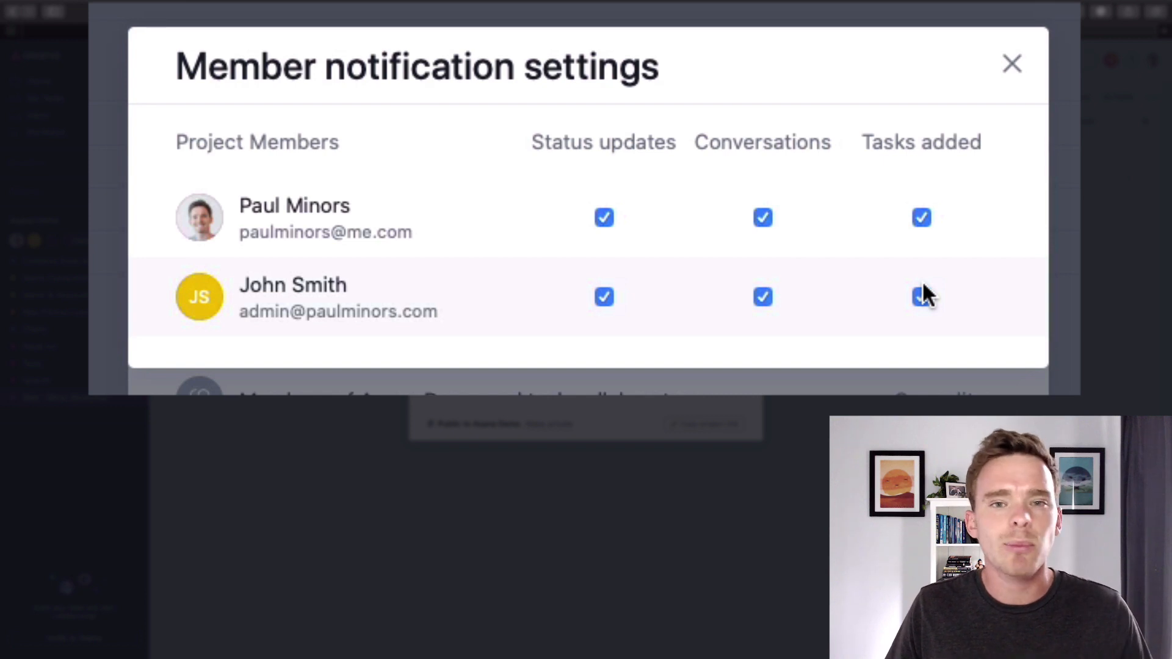
left_click(922, 218)
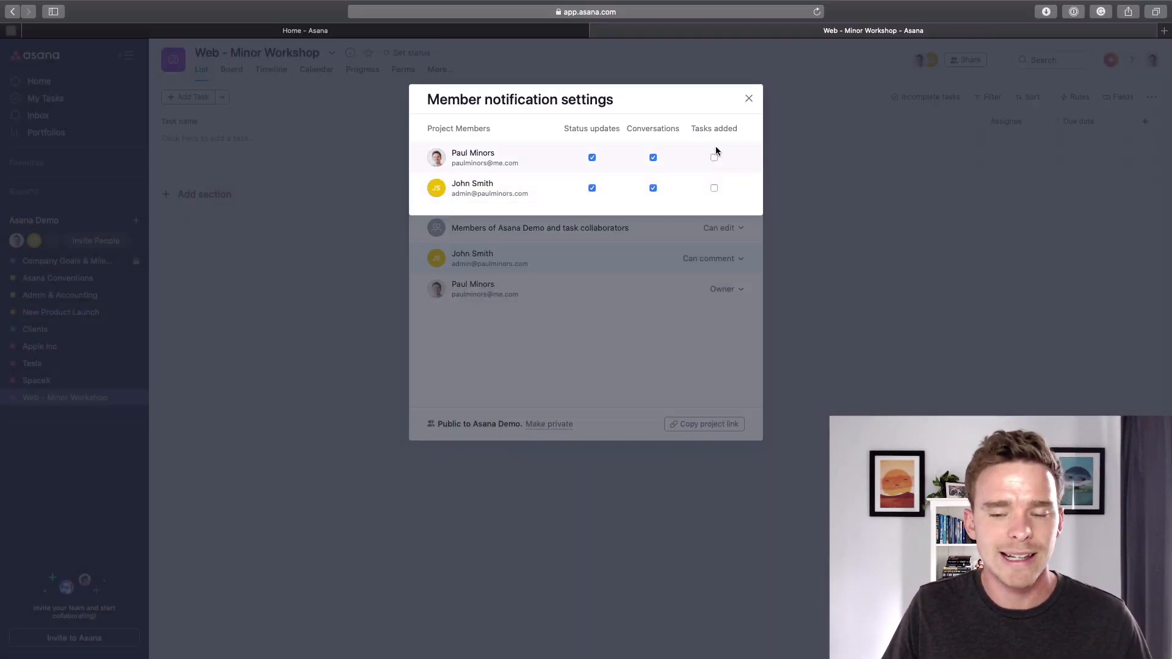
left_click(749, 98)
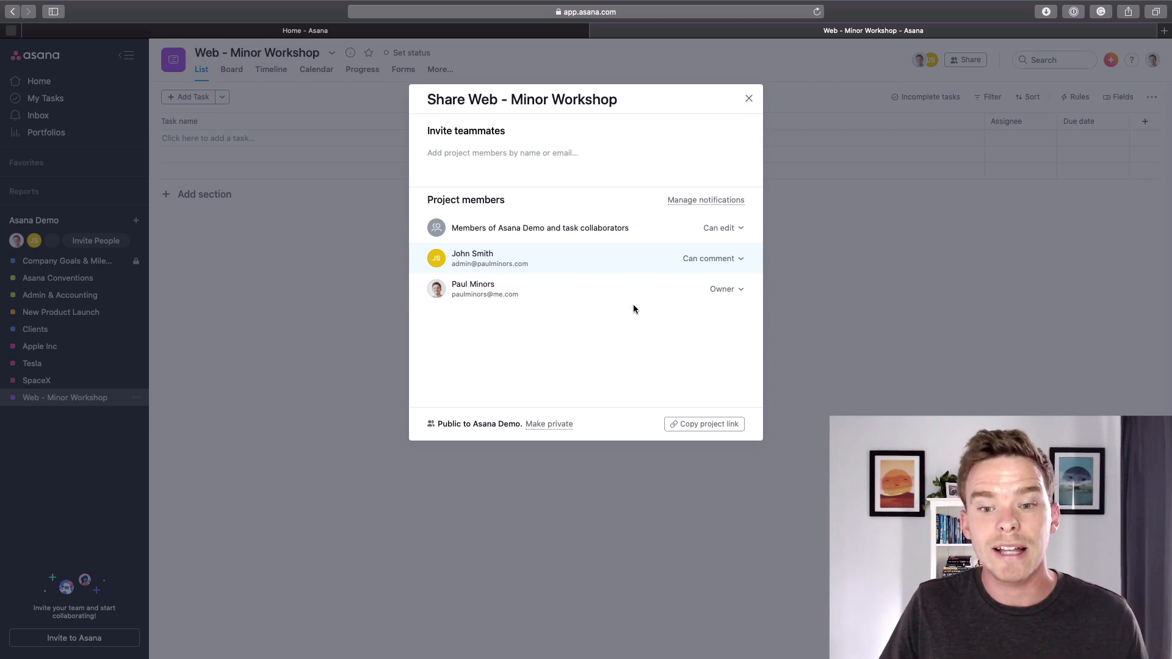
left_click(706, 200)
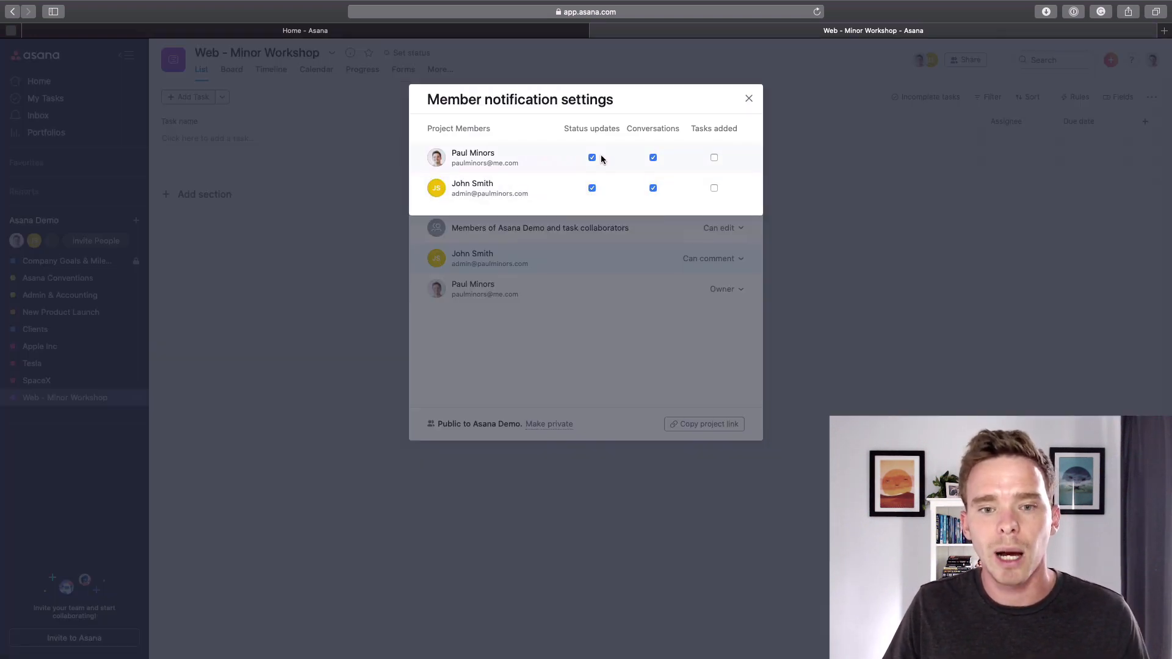
left_click(748, 99)
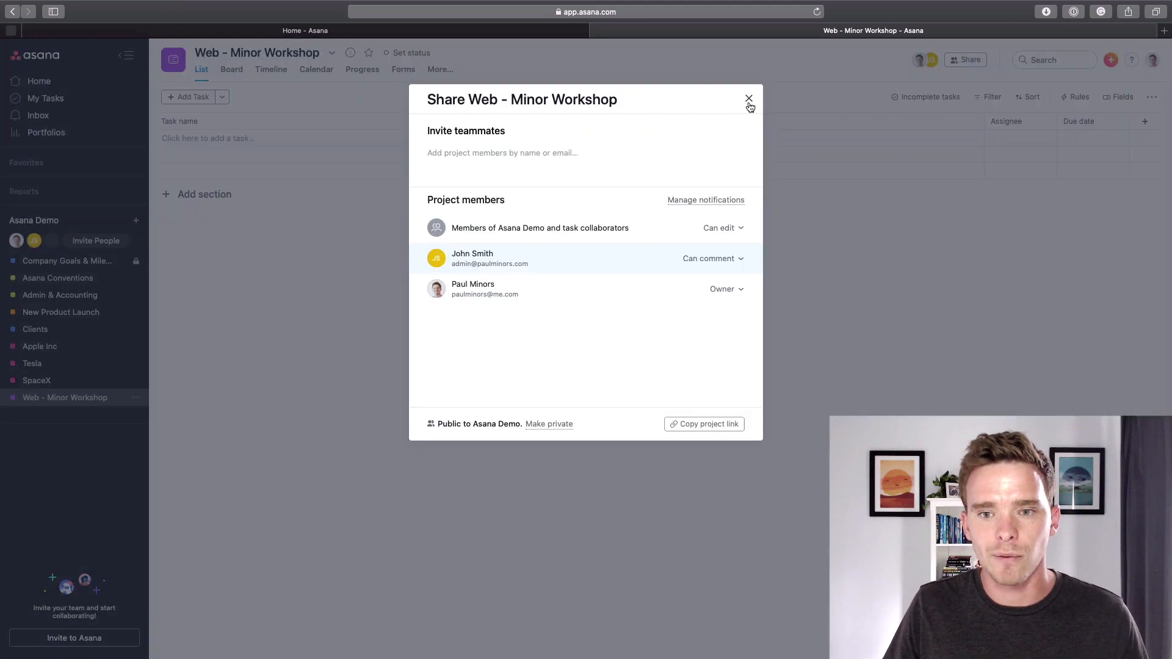
left_click(749, 99)
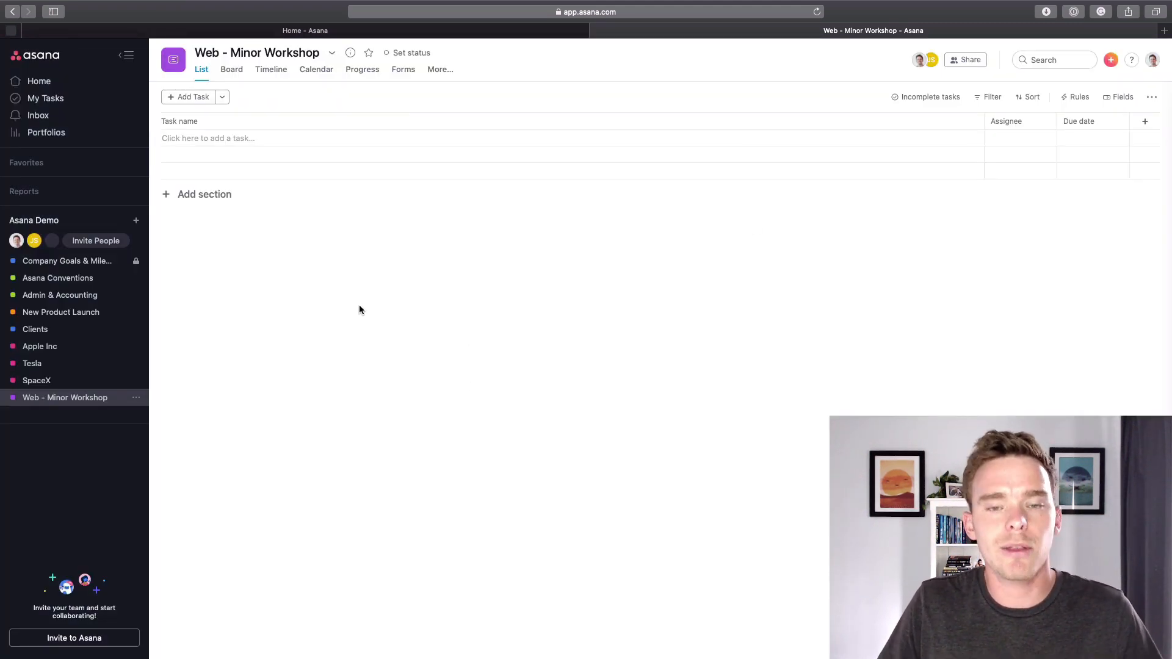
- Add a section named "Phase 1: Onboarding" to the project's task list
left_click(225, 98)
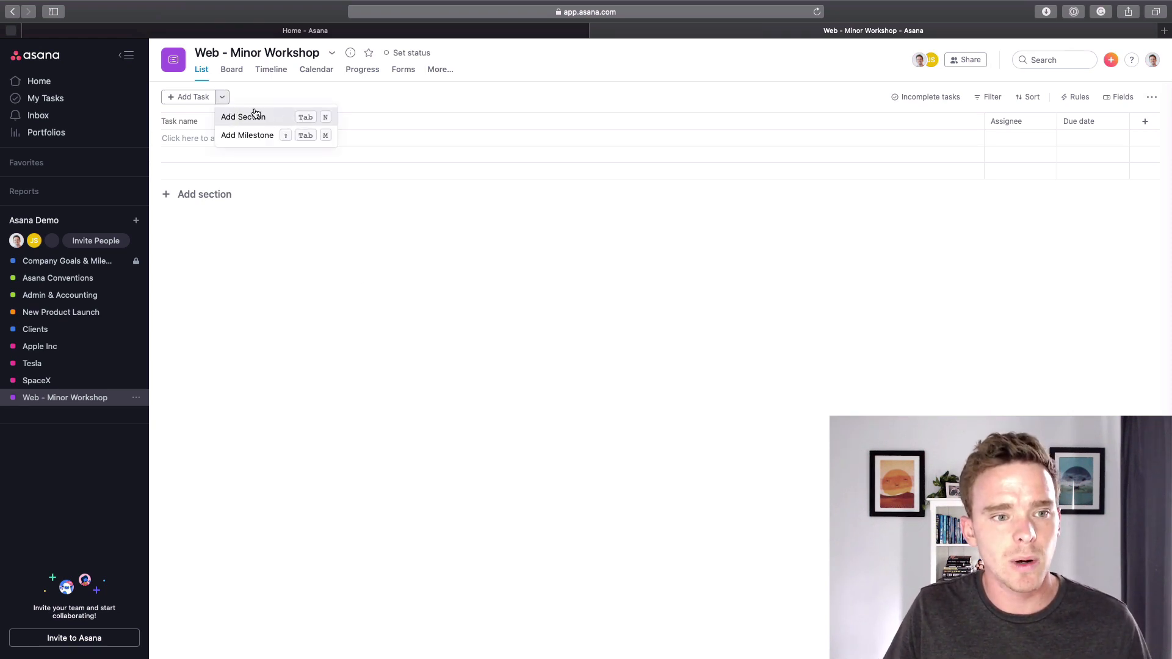
left_click(258, 119)
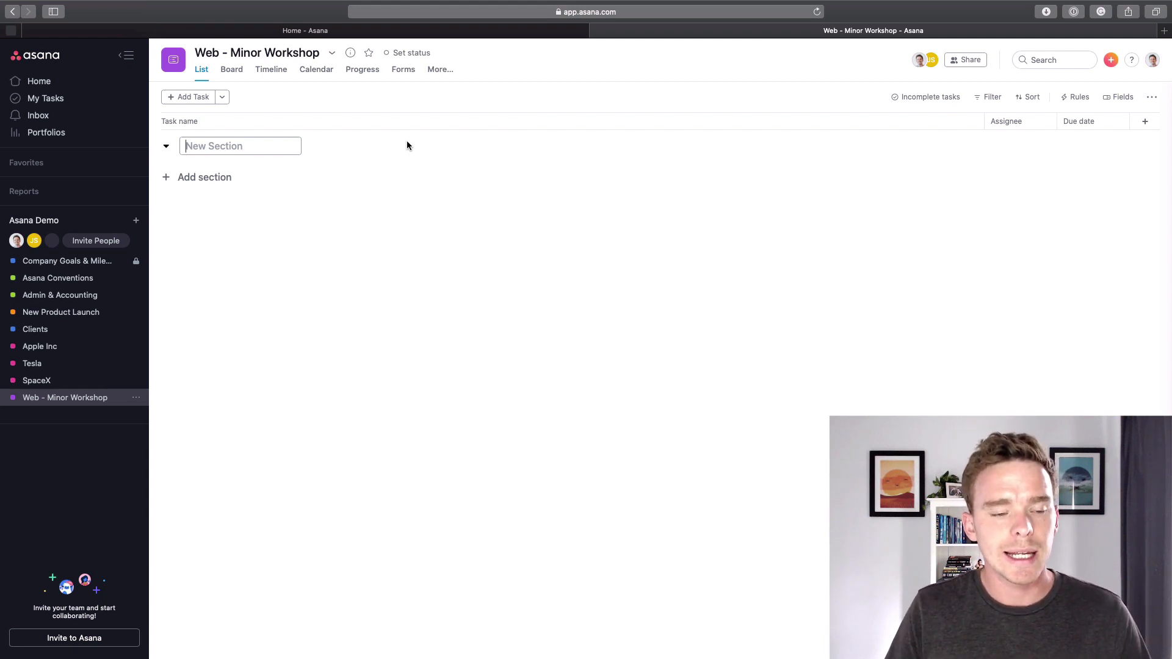
type("Phase 1:L")
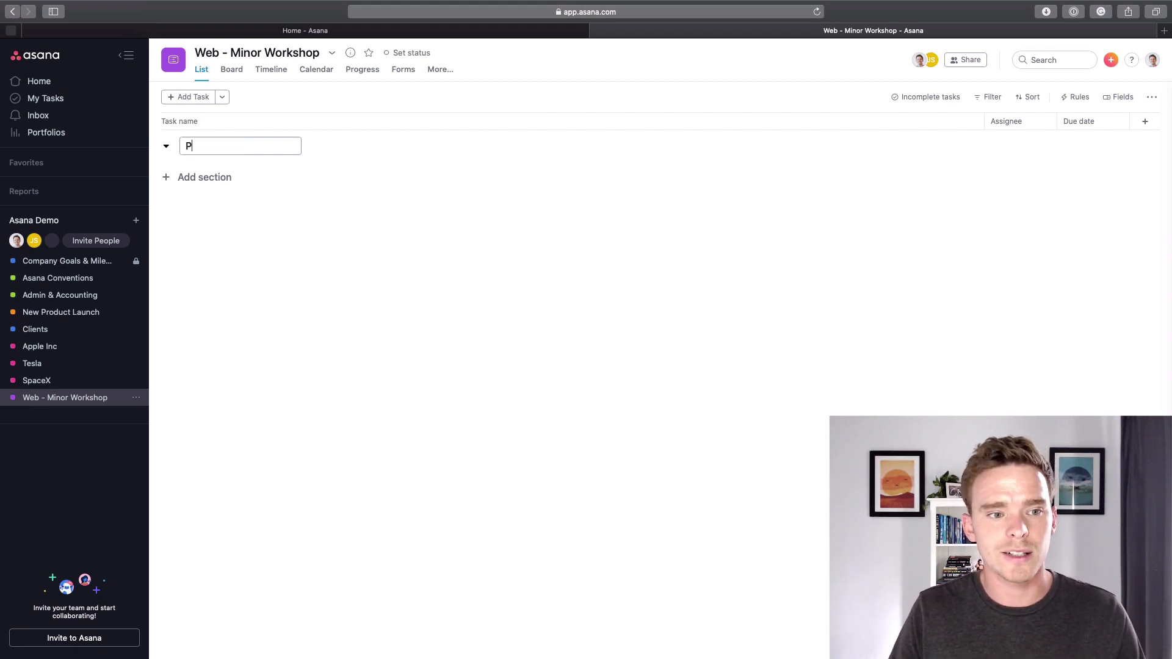
key("BackSpace")
key("BackSpace")
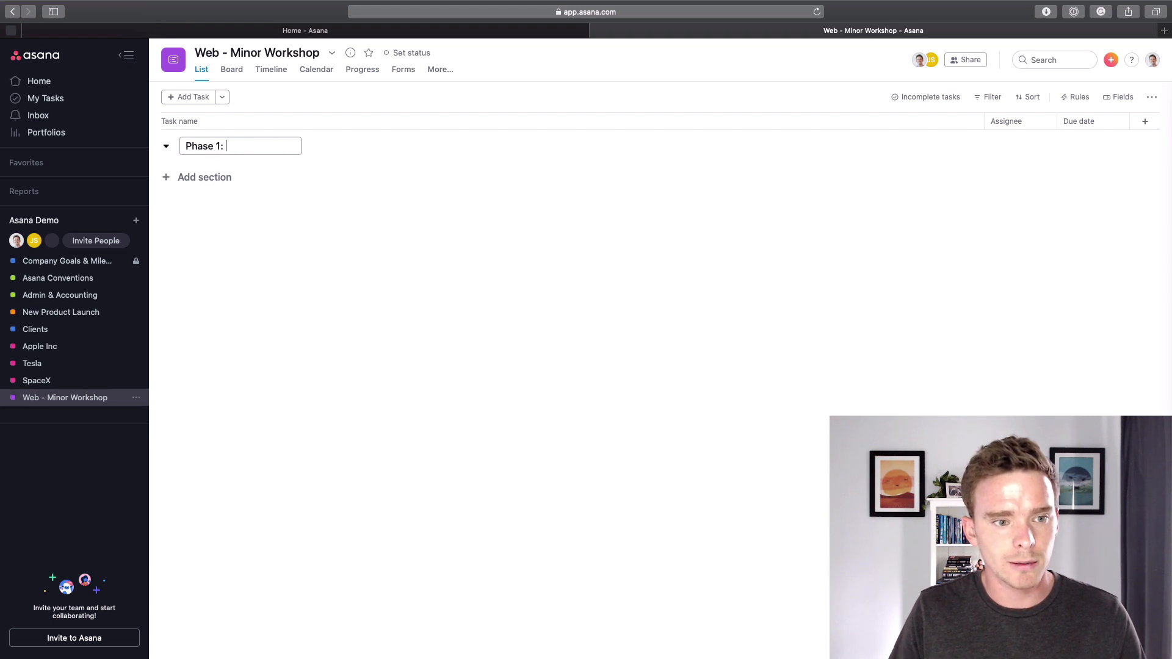
type("Onboarding")
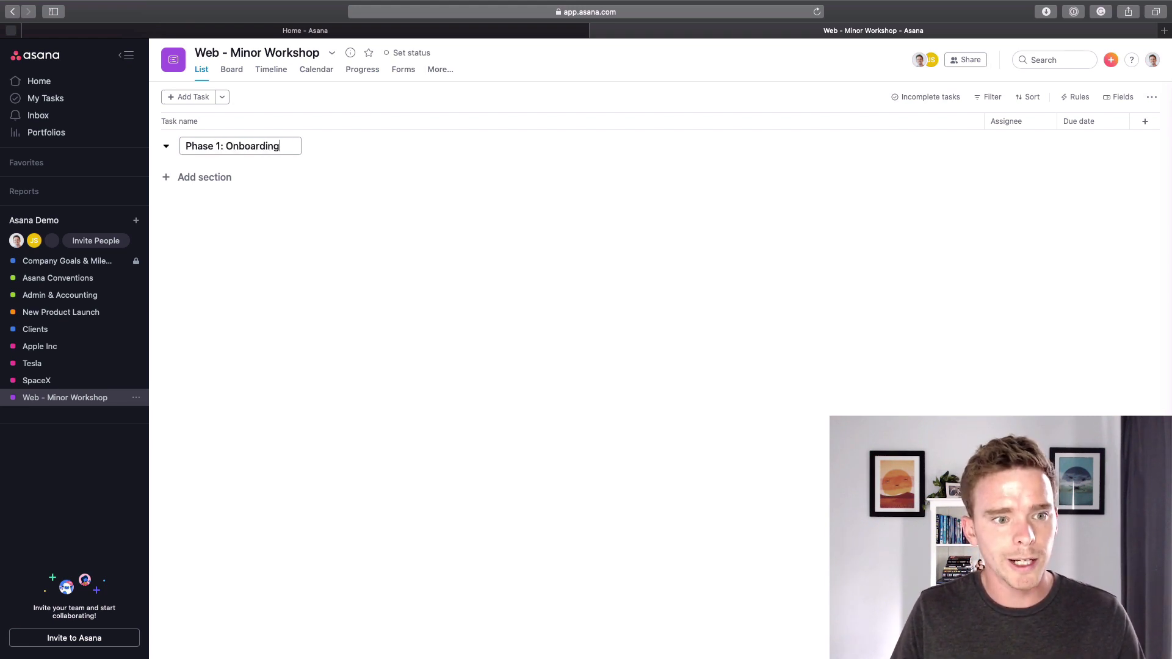
key("Return")
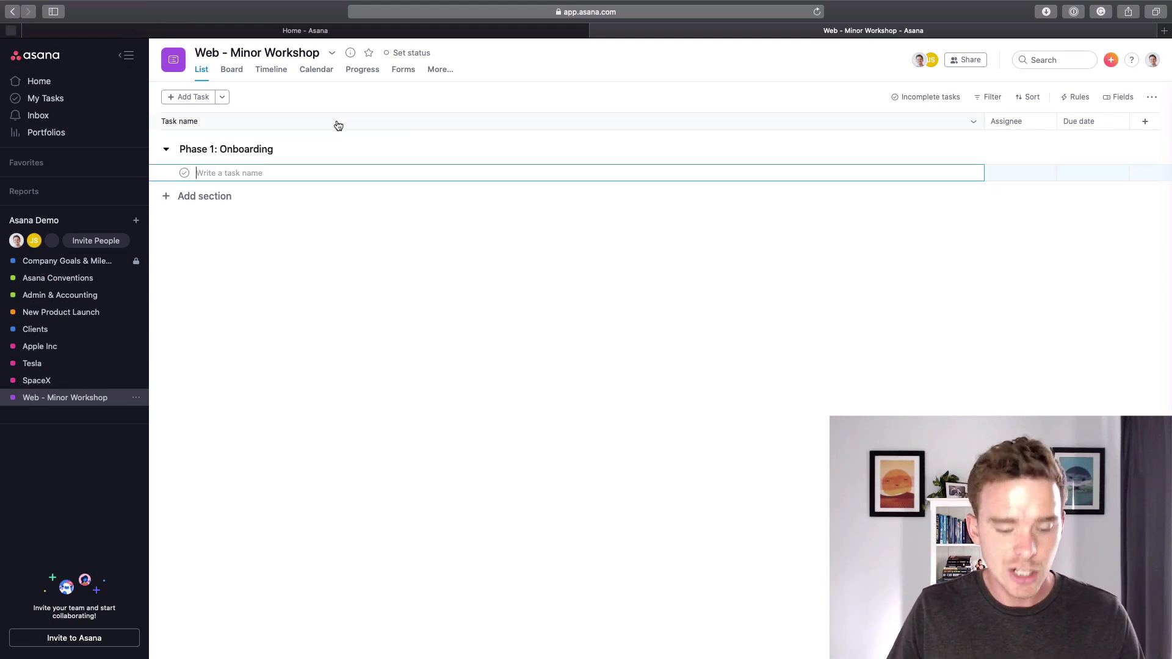
- Add a second section named "Phase 2: Development" below the onboarding section
key("Tab+n")
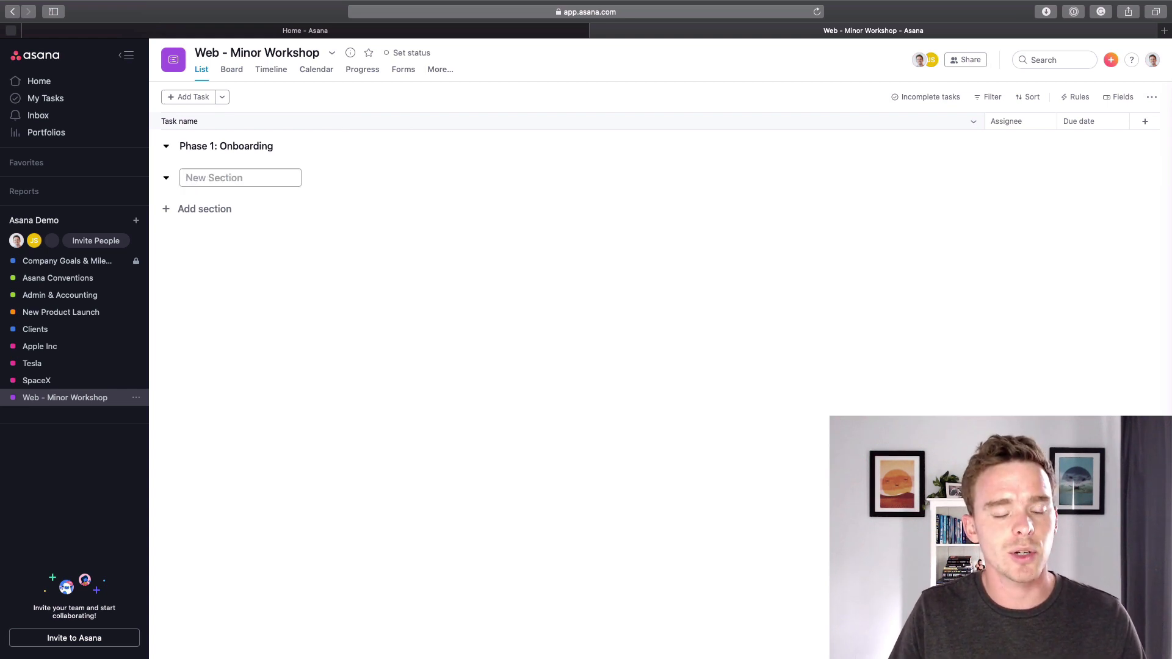
type("Phase 2")
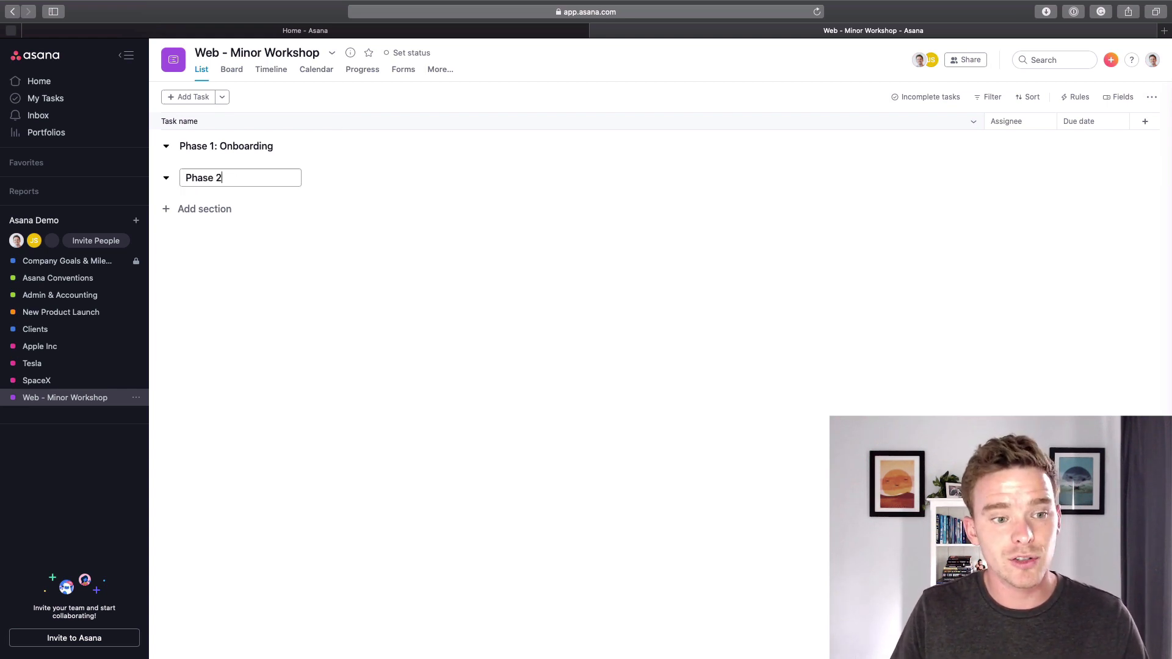
type(":")
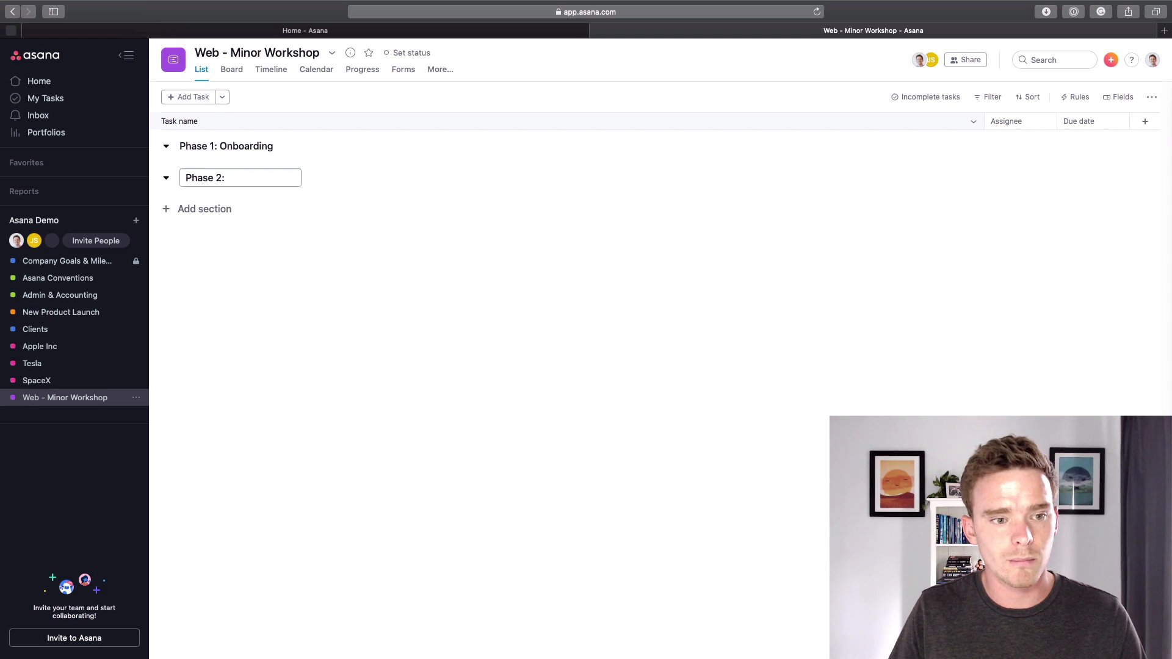
type(" Development")
key("Return")
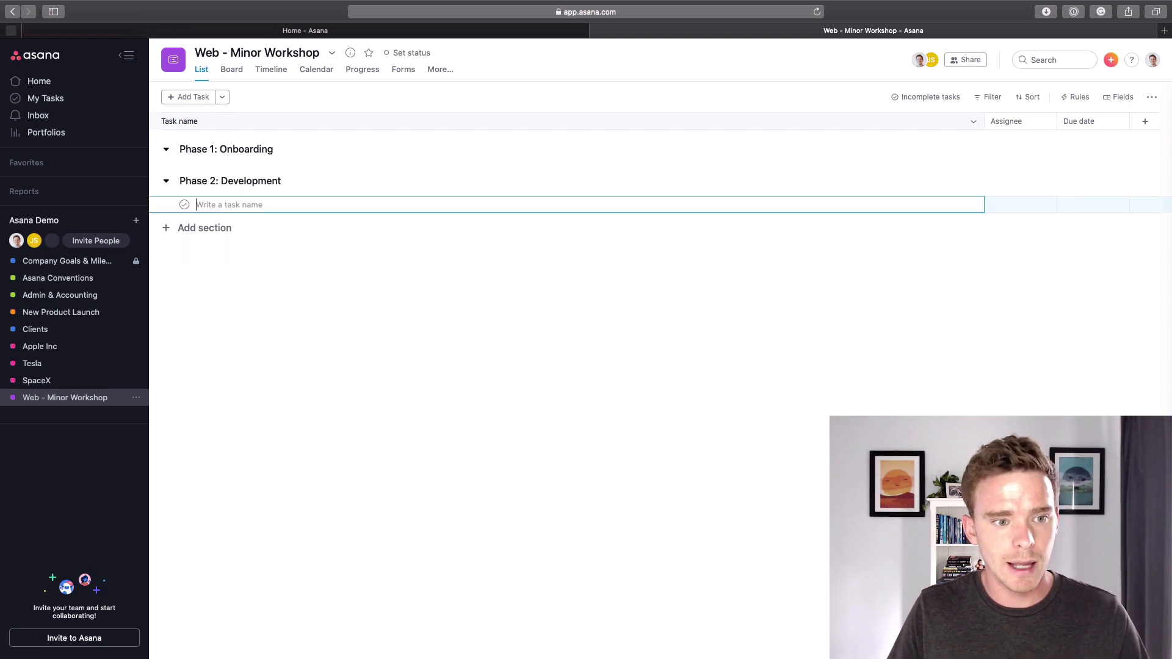
- Add a third section named "Phase 3: Launch" below the development section
key("Tab+n")
type("Phase ")
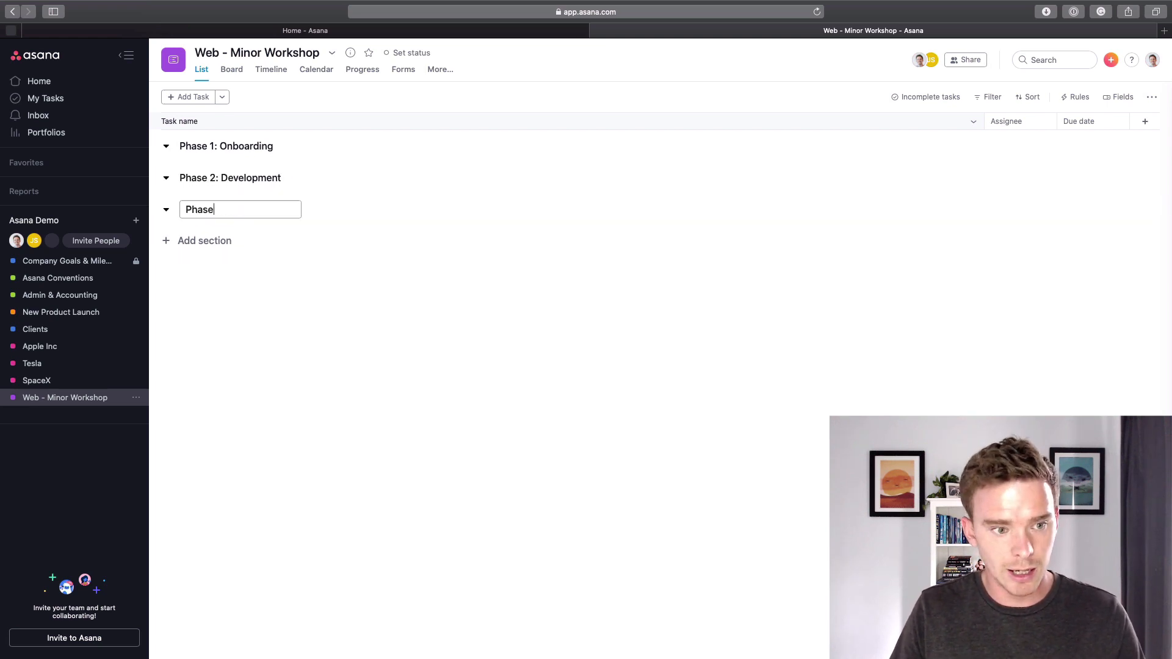
type("3: Launch")
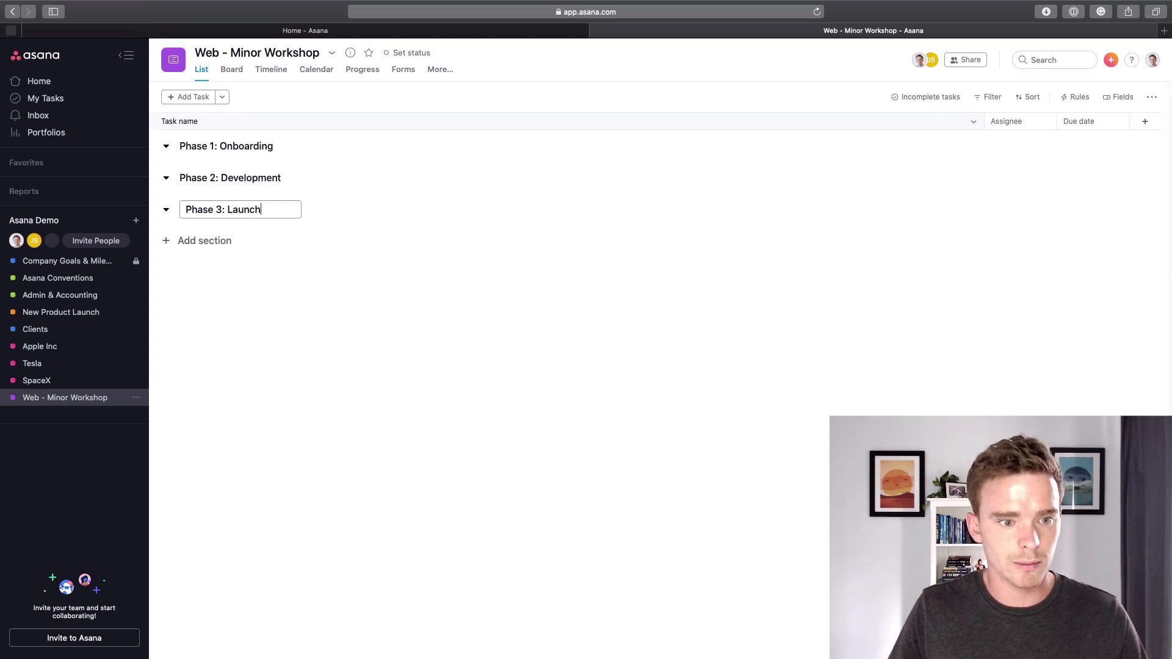
left_click(281, 319)
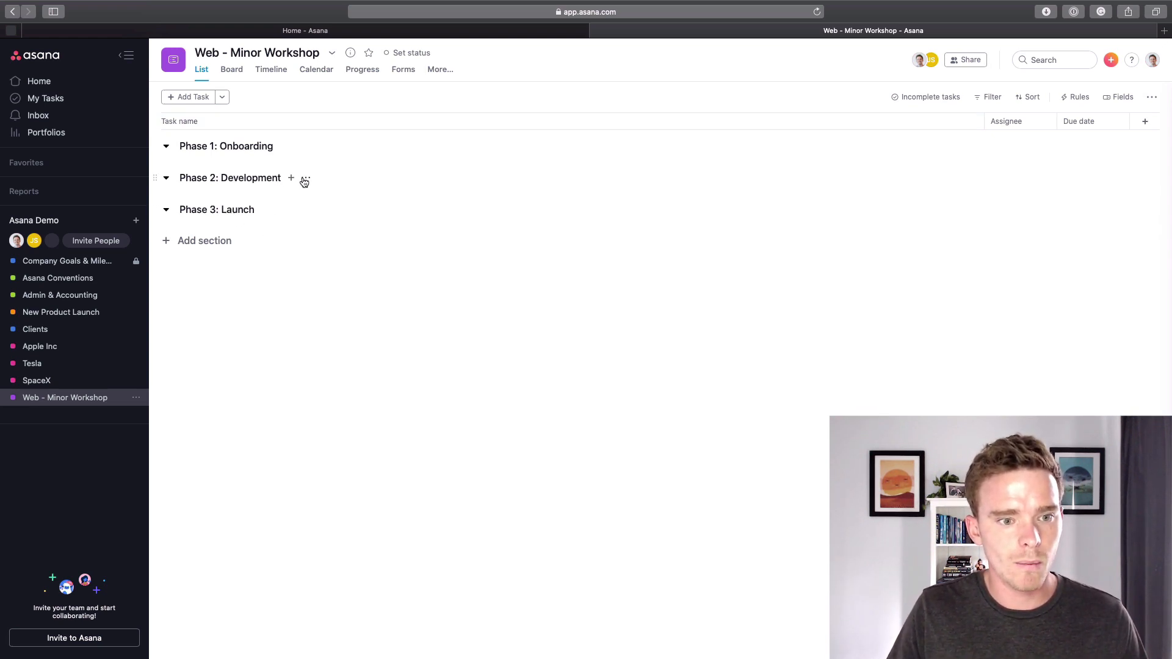
- Check the rename and delete options of the "Phase 2: Development" section and try to reposition the section
left_click(305, 178)
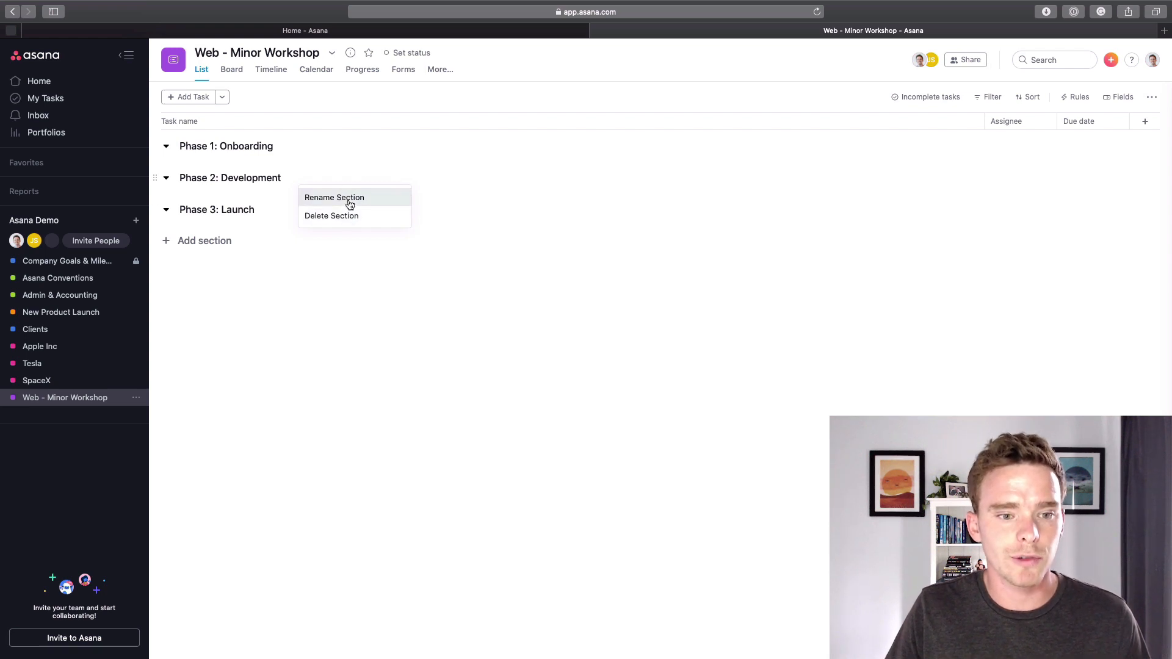
left_click(345, 247)
left_click_drag(158, 179, 243, 177)
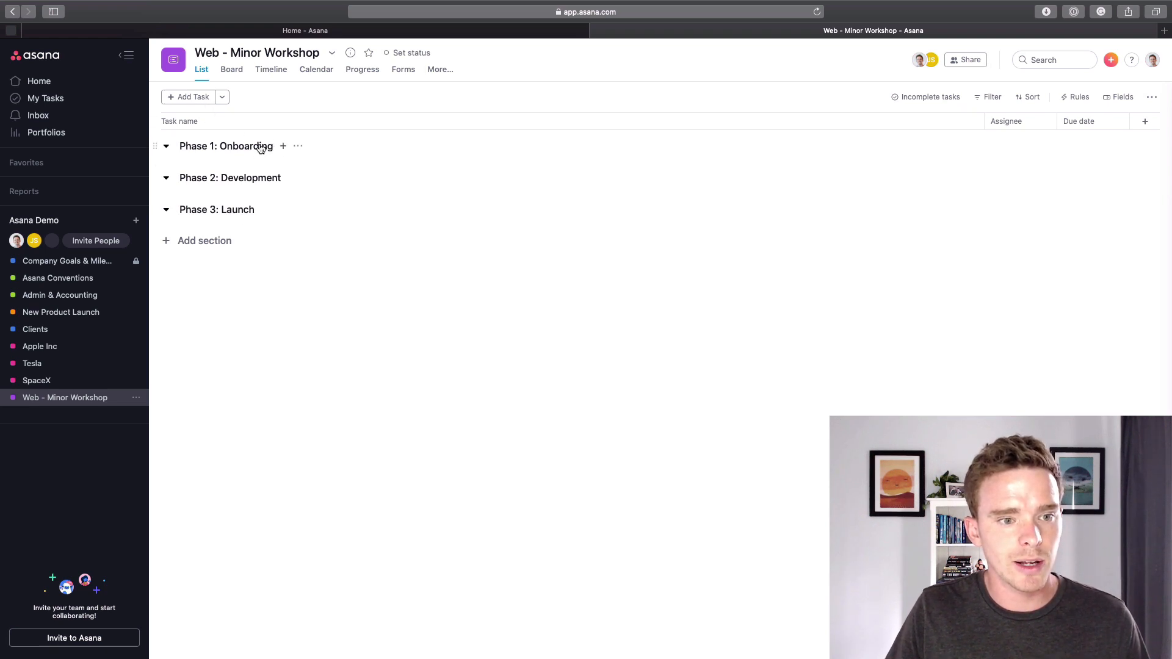
- Add a task named "Complete client survey" to the "Phase 1: Onboarding" section
left_click(287, 146)
key("Return")
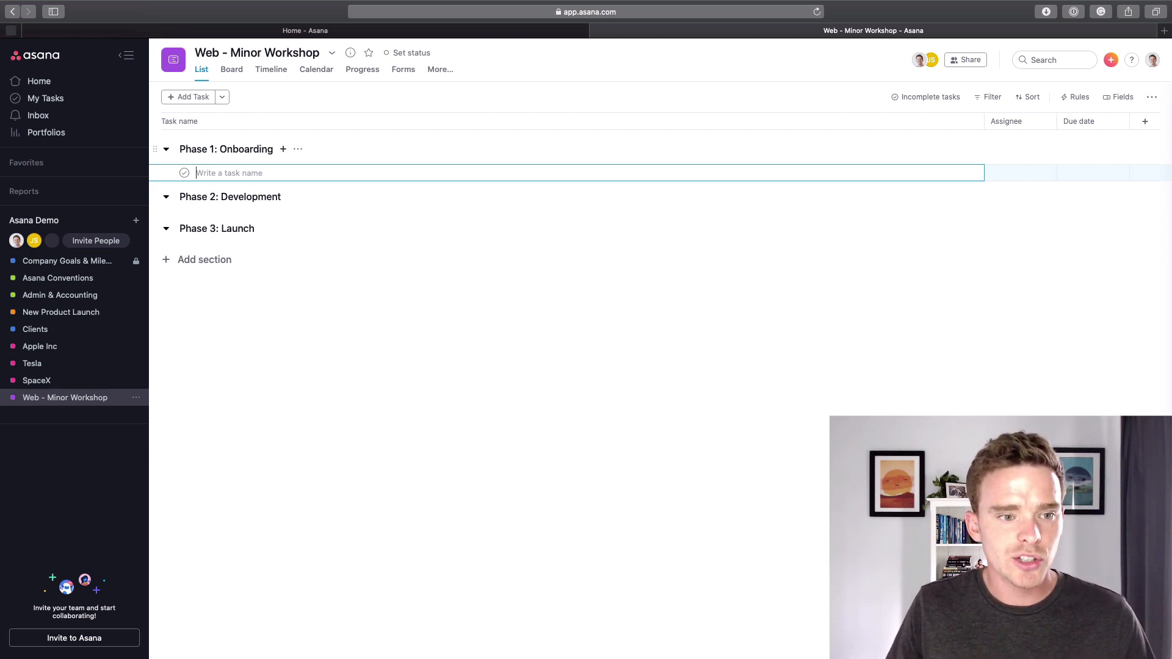
type("Comp")
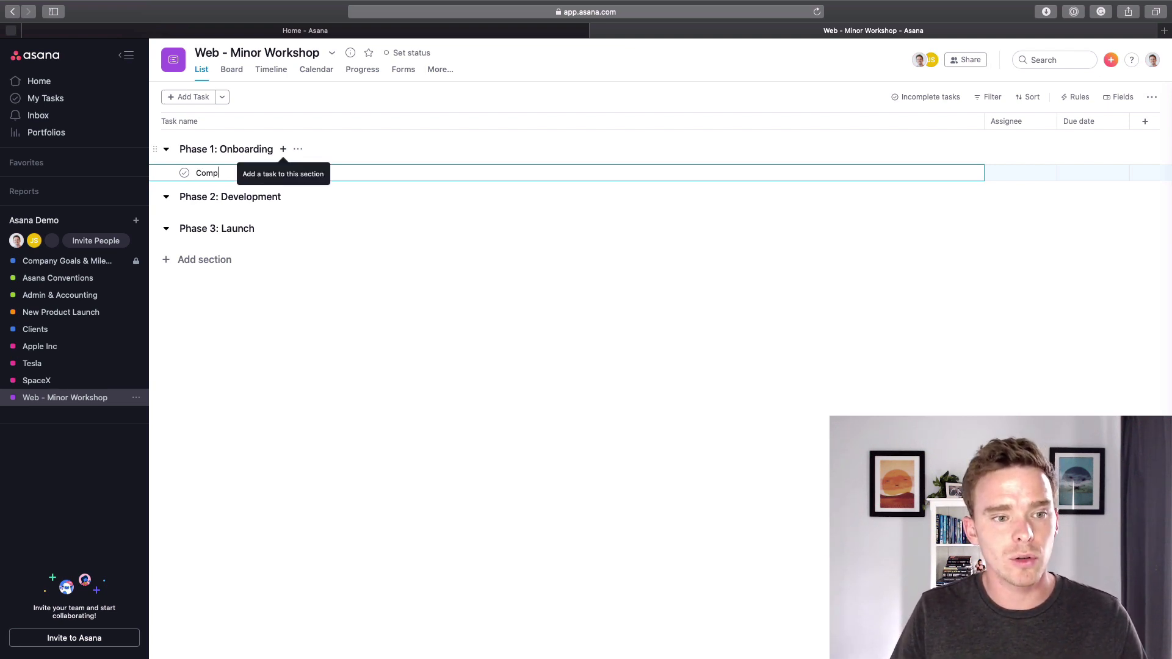
type("lete c")
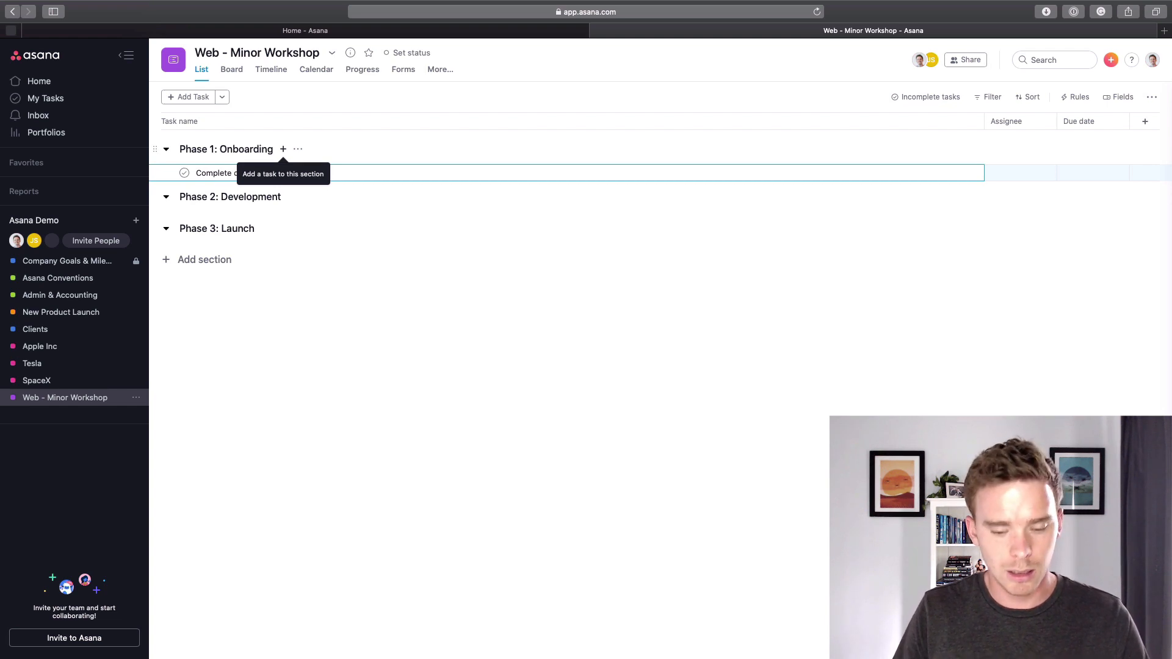
type("lientsurvey")
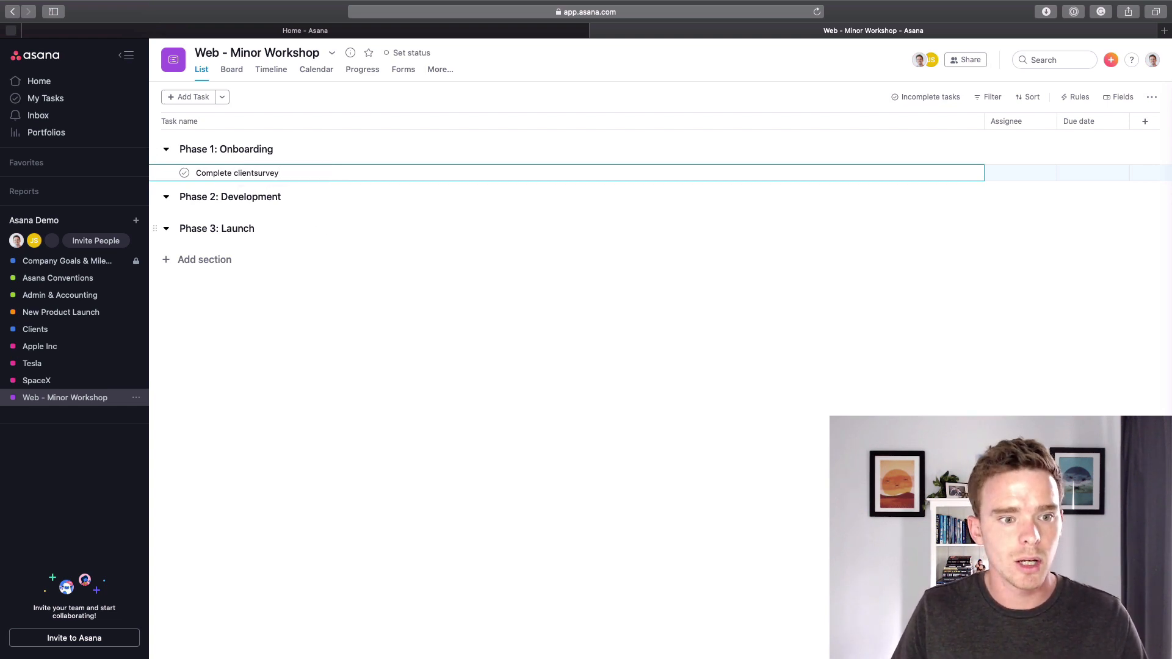
key("Return")
left_click(256, 173)
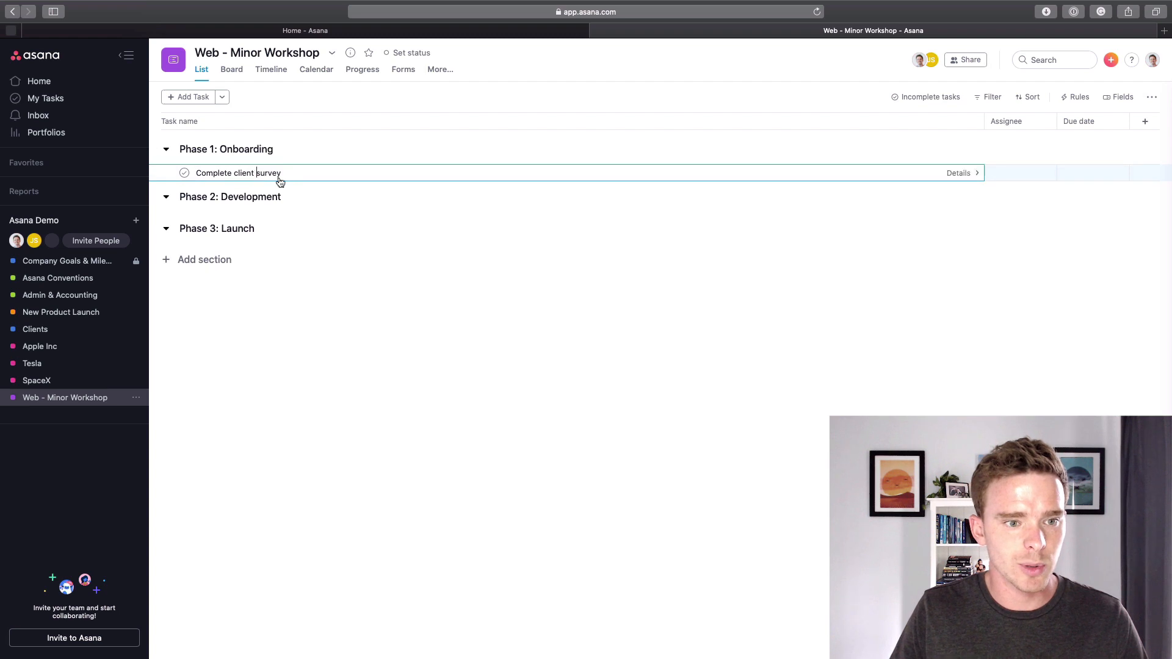
- Add a second onboarding task named "Get brand assets" below the client survey task
key("Return")
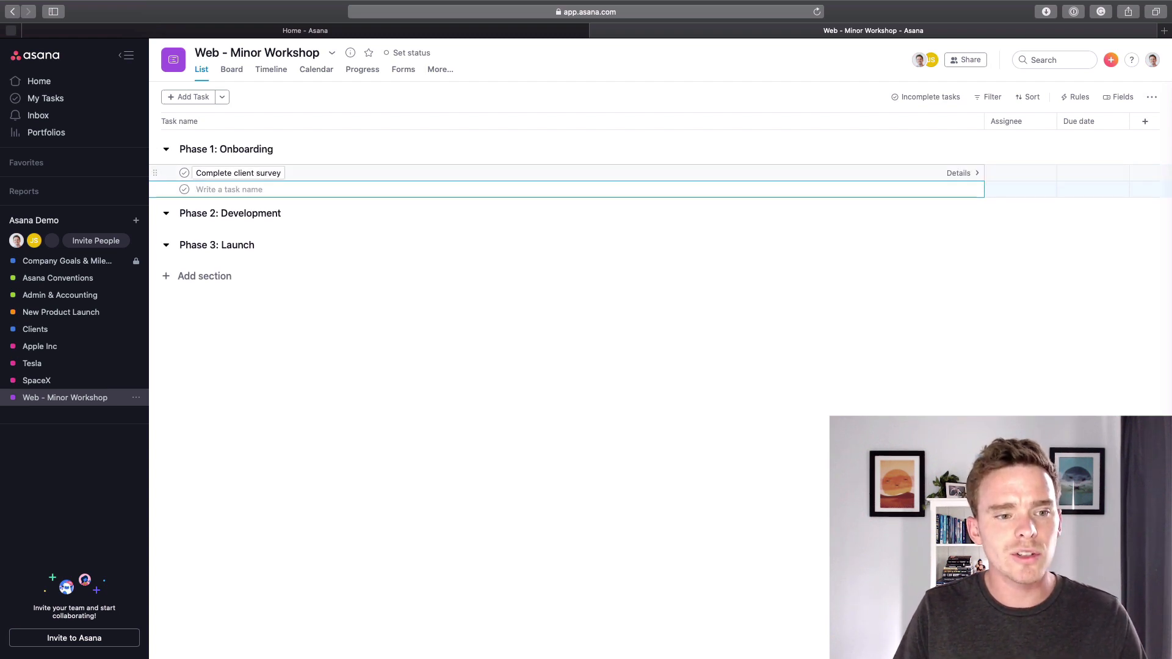
type("Get brand se")
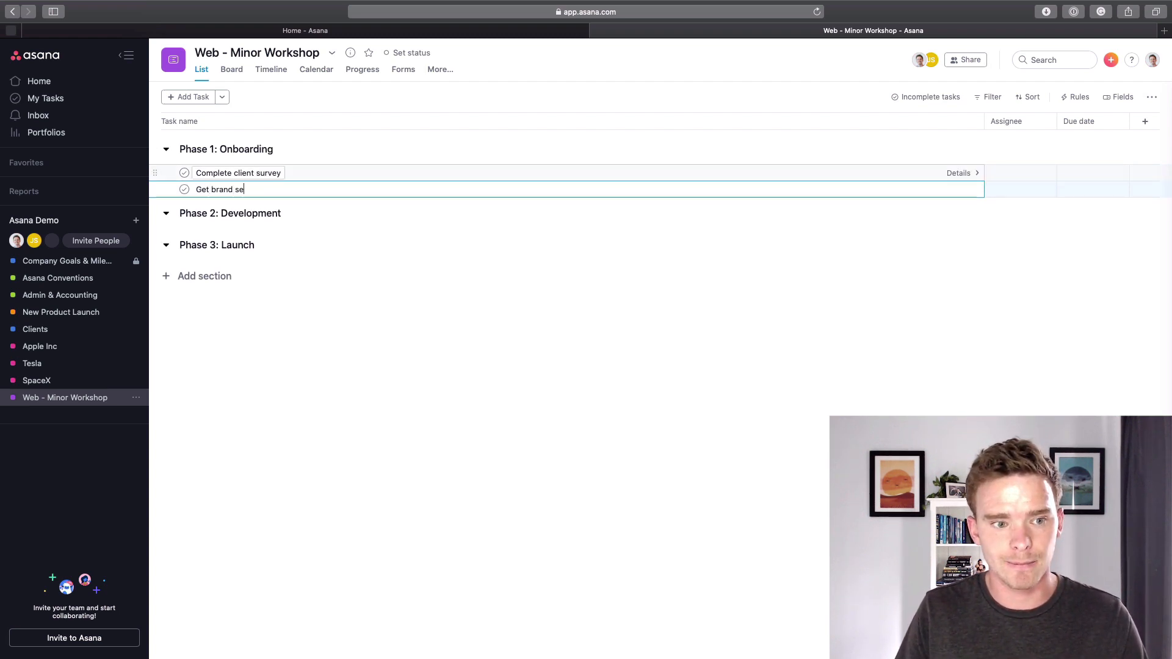
key("BackSpace")
key("BackSpace")
type("assets")
- Add the tasks "Create website pages" and "Set up hosting" to the "Phase 2: Development" section
left_click(271, 212)
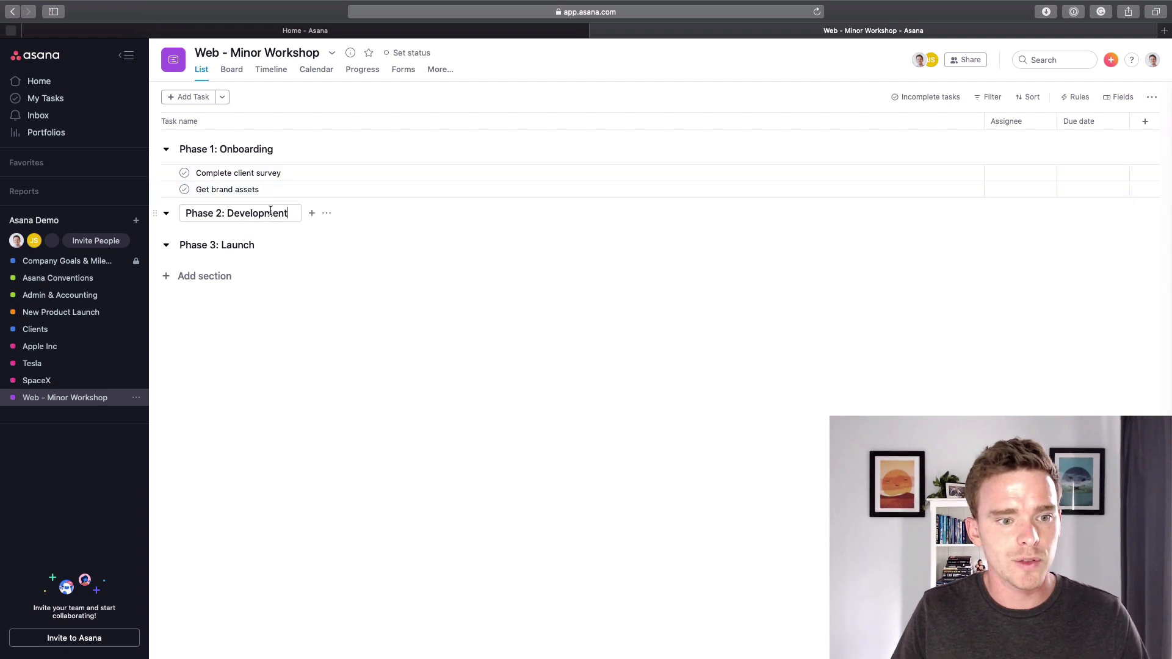
key("Return")
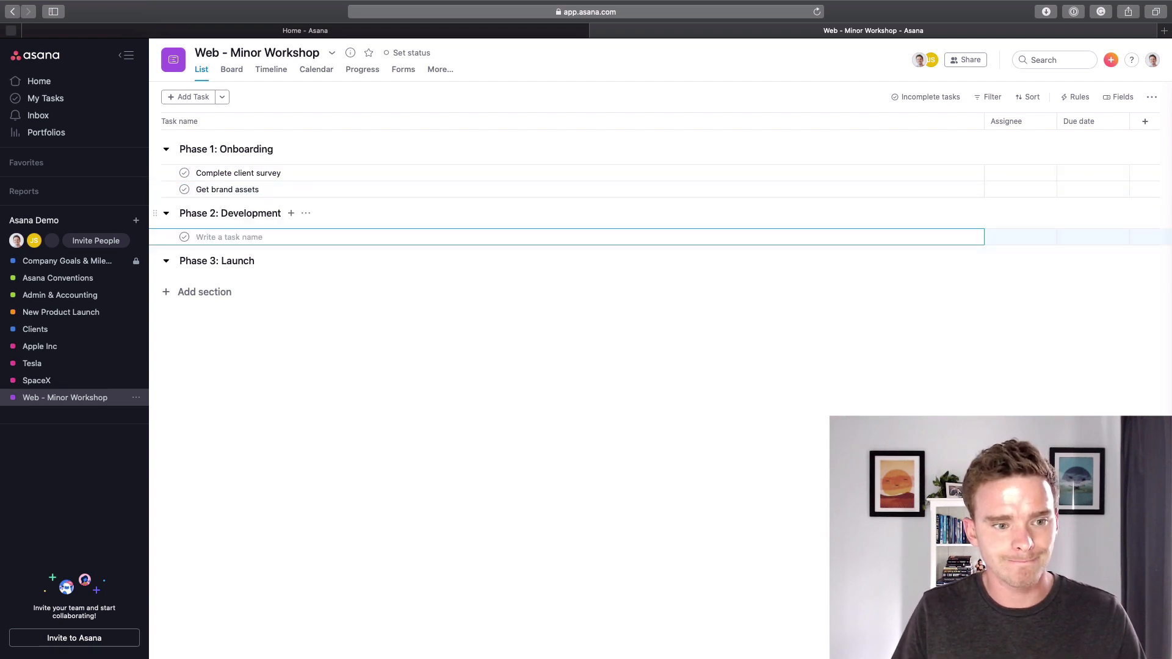
type("Create website pag")
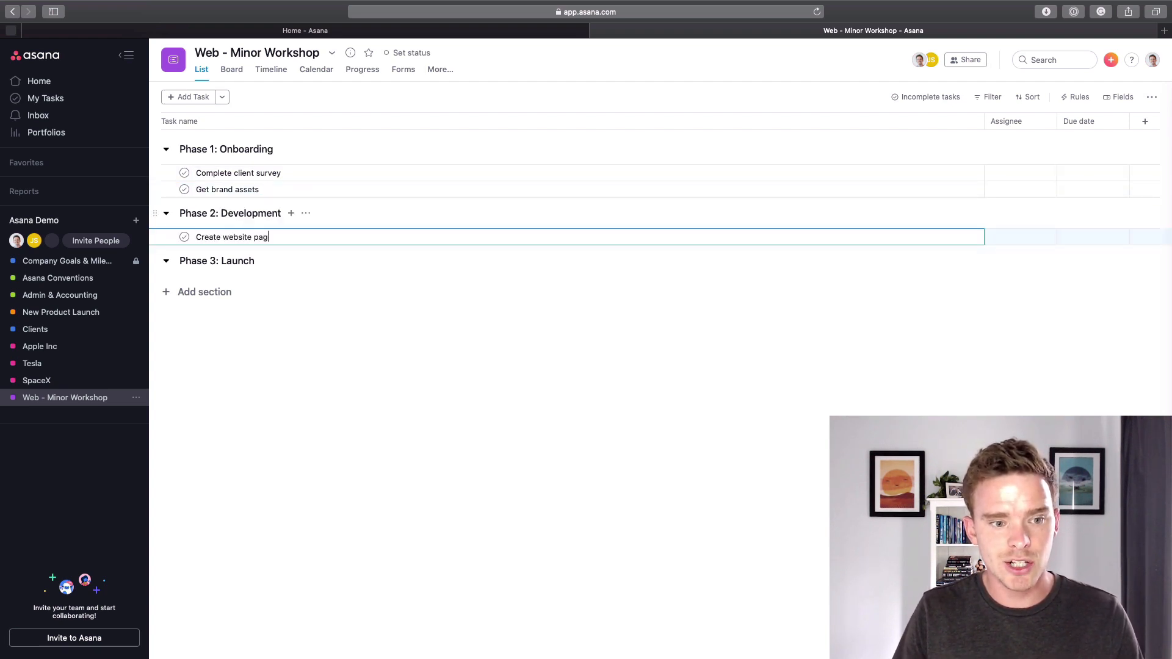
type("es")
key("Return")
type("Set up hosting")
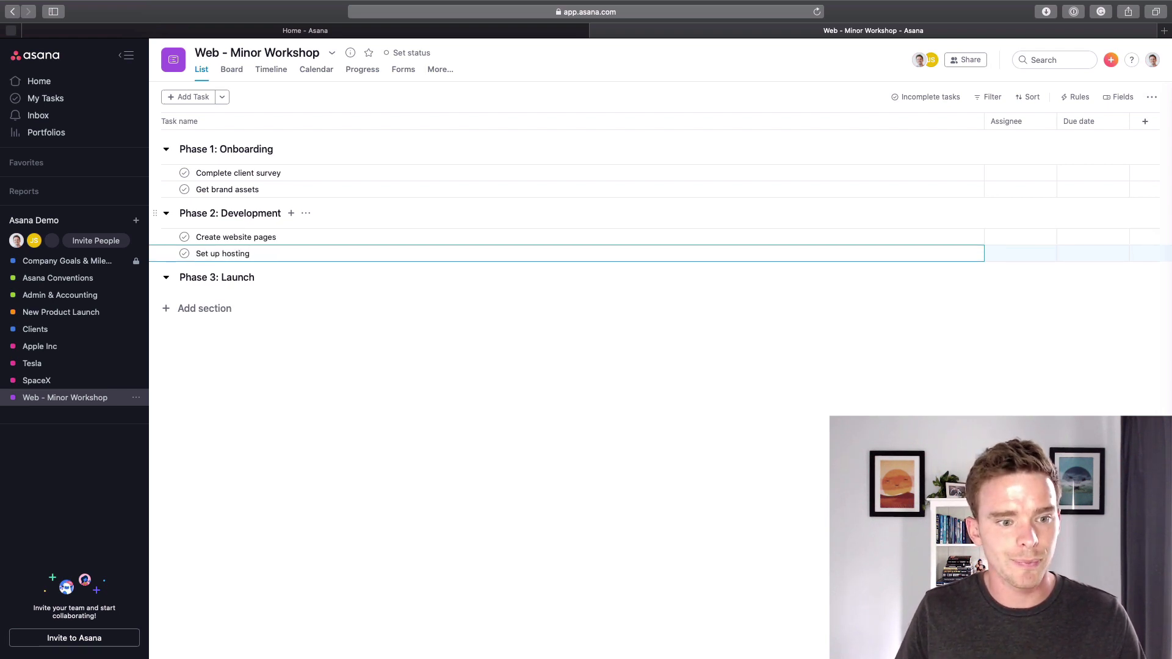
- Add the tasks "Website live" and "Notify clients" to the "Phase 3: Launch" section
left_click_drag(242, 277, 243, 274)
left_click(236, 281)
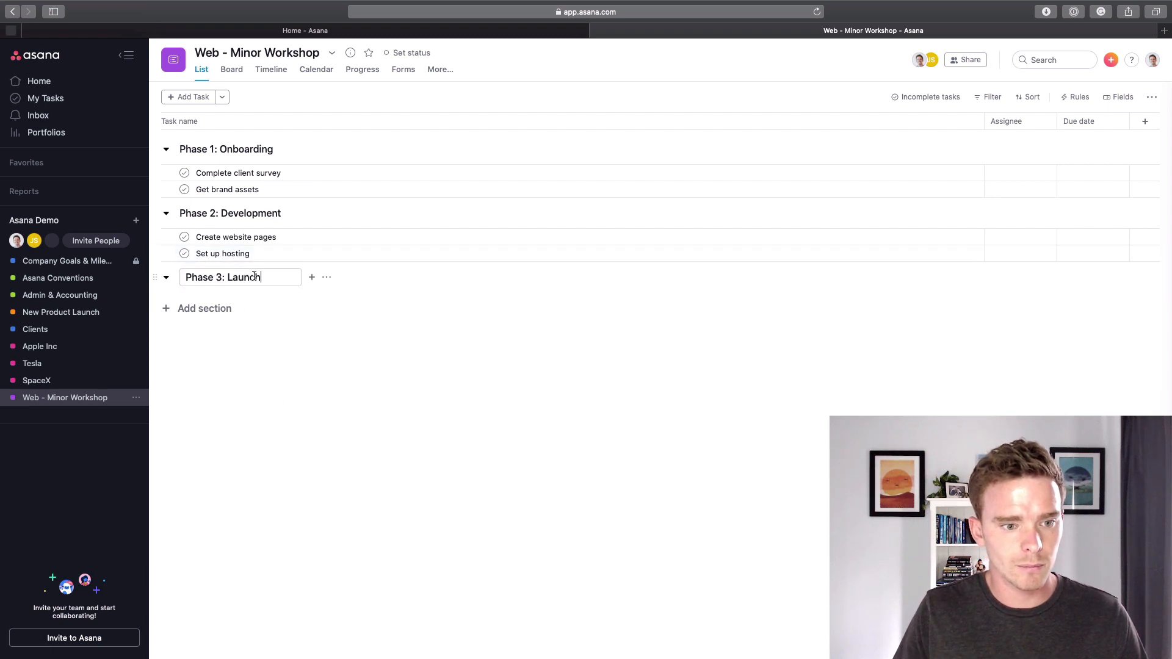
key("Return")
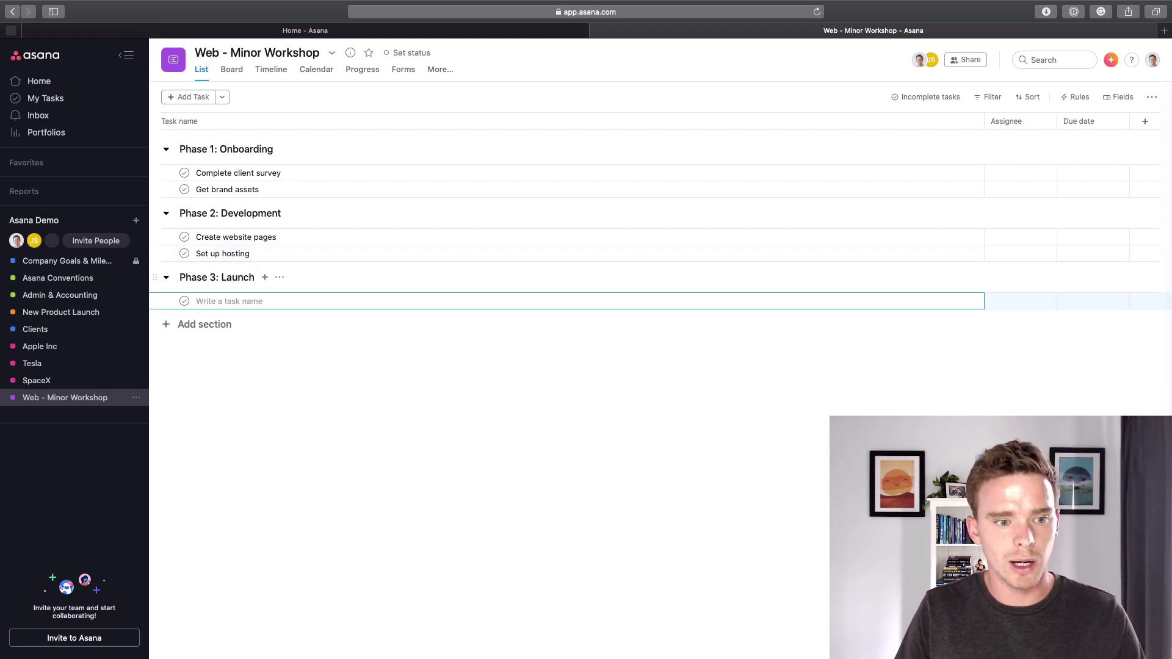
type("Website live")
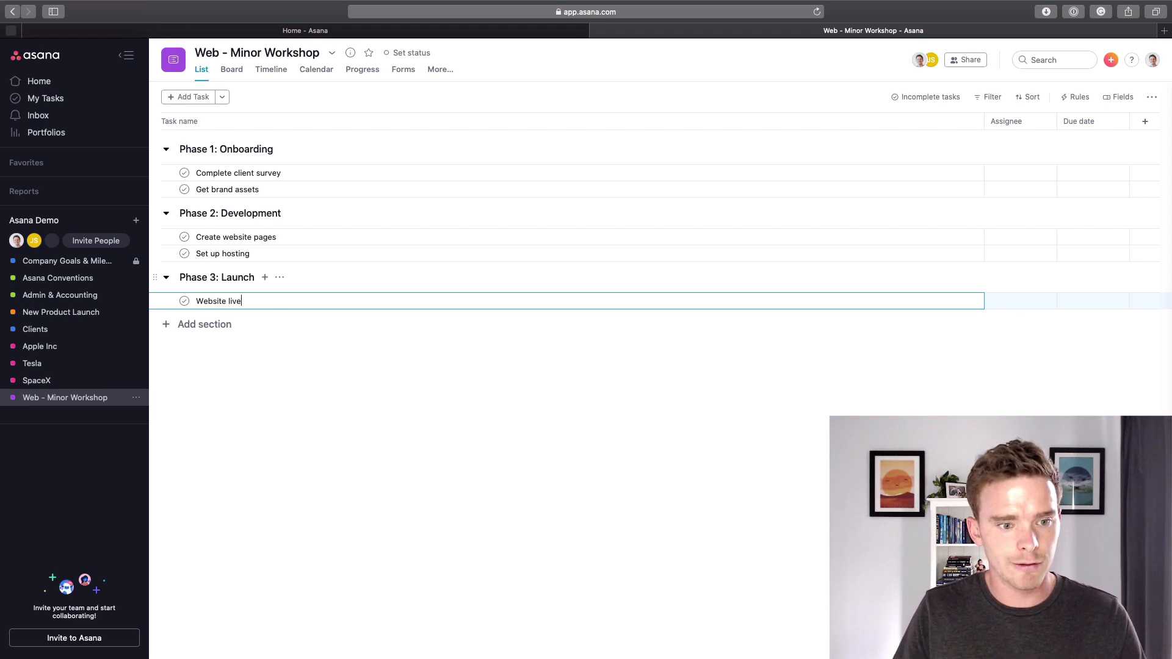
key("Return")
type("Noti")
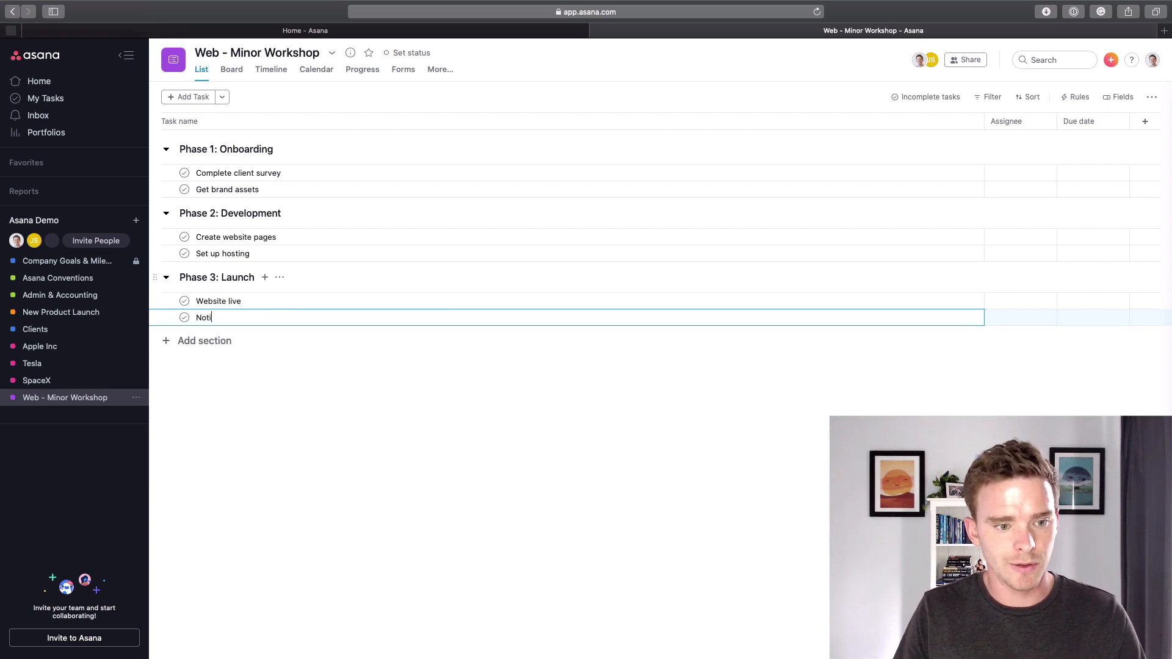
type("fy ")
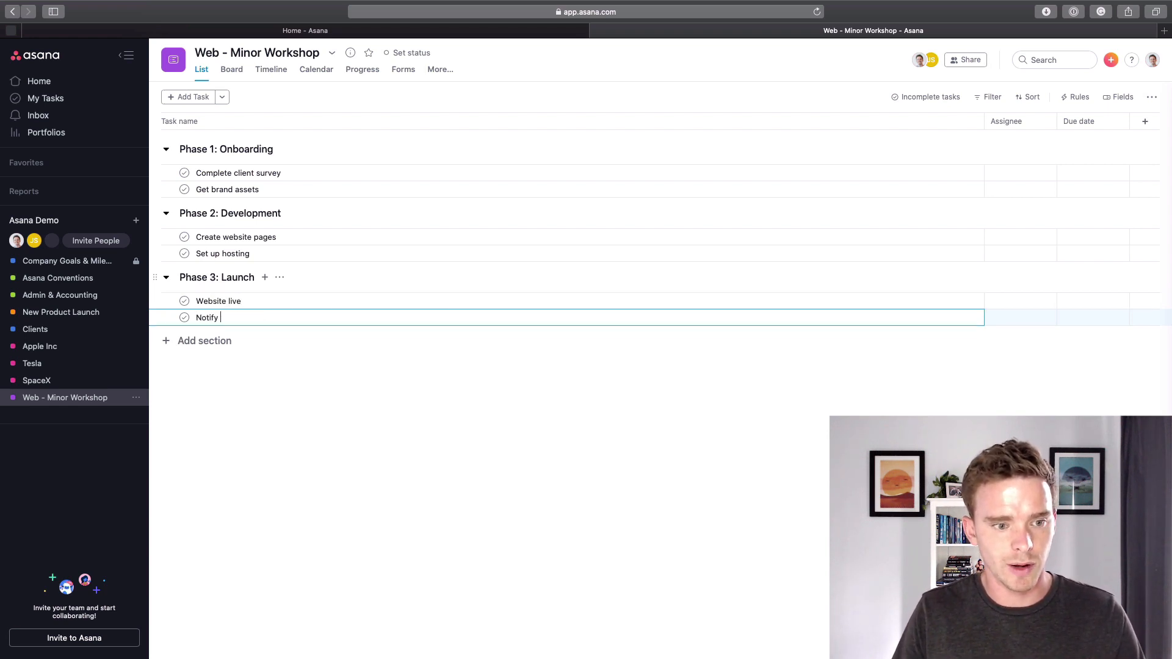
type("clients")
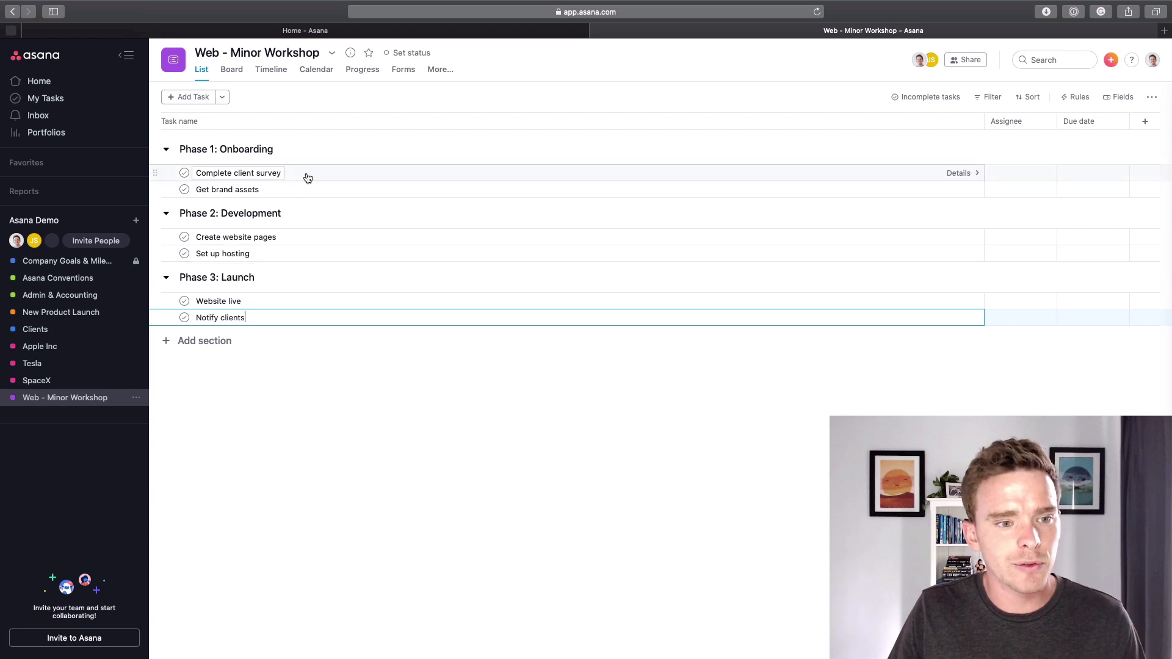
- Add the subtasks "Company logo", "Product images" and "Colour scheme" to the "Get brand assets" task
left_click(351, 190)
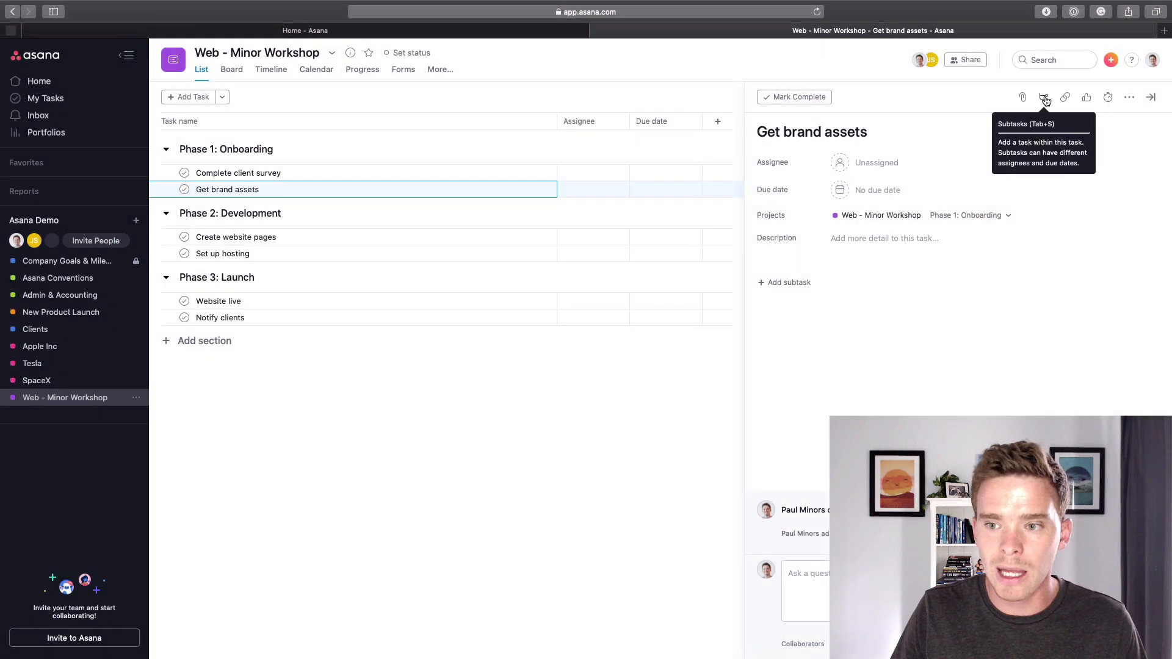
left_click(1045, 99)
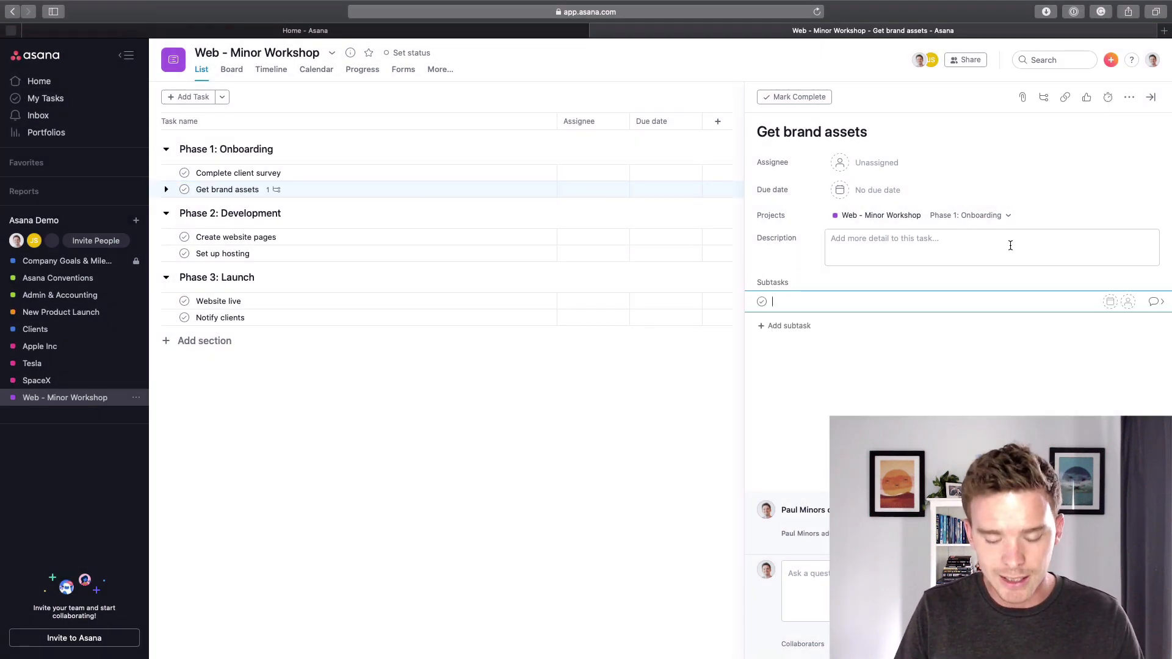
type("Company logo")
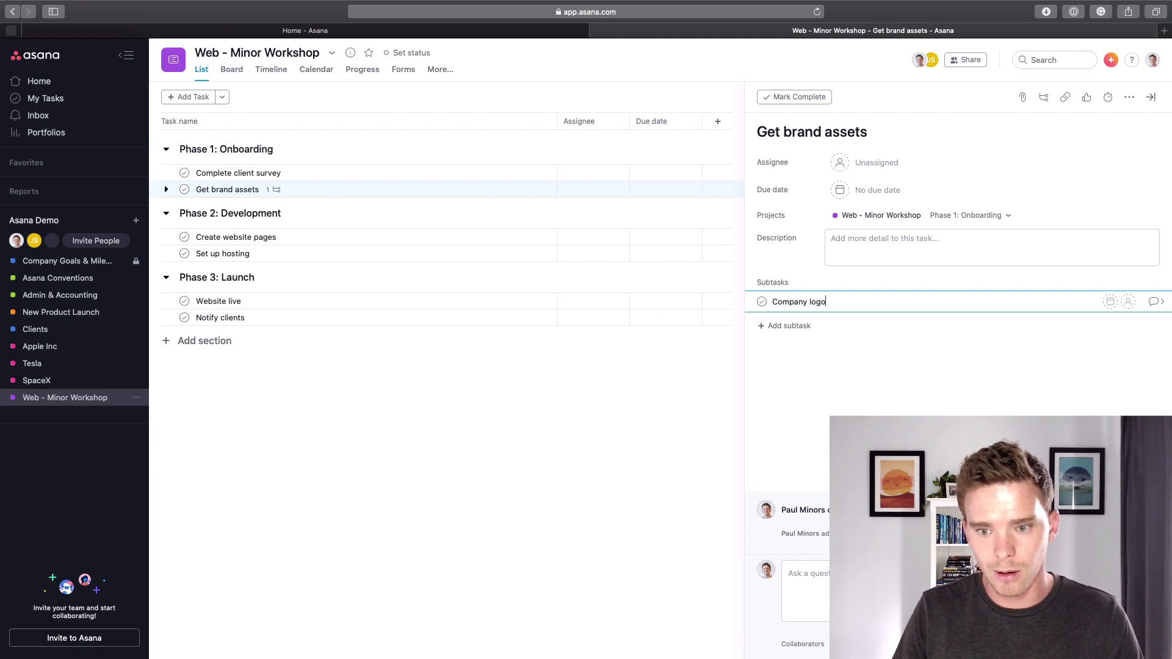
key("Return")
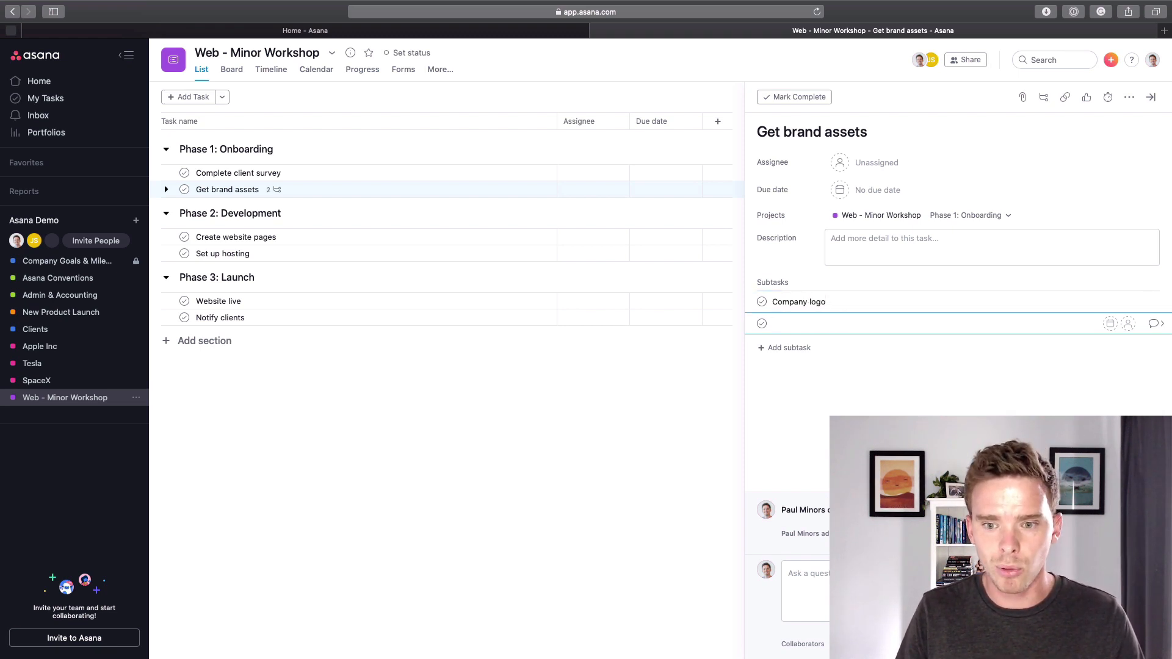
type("Product images")
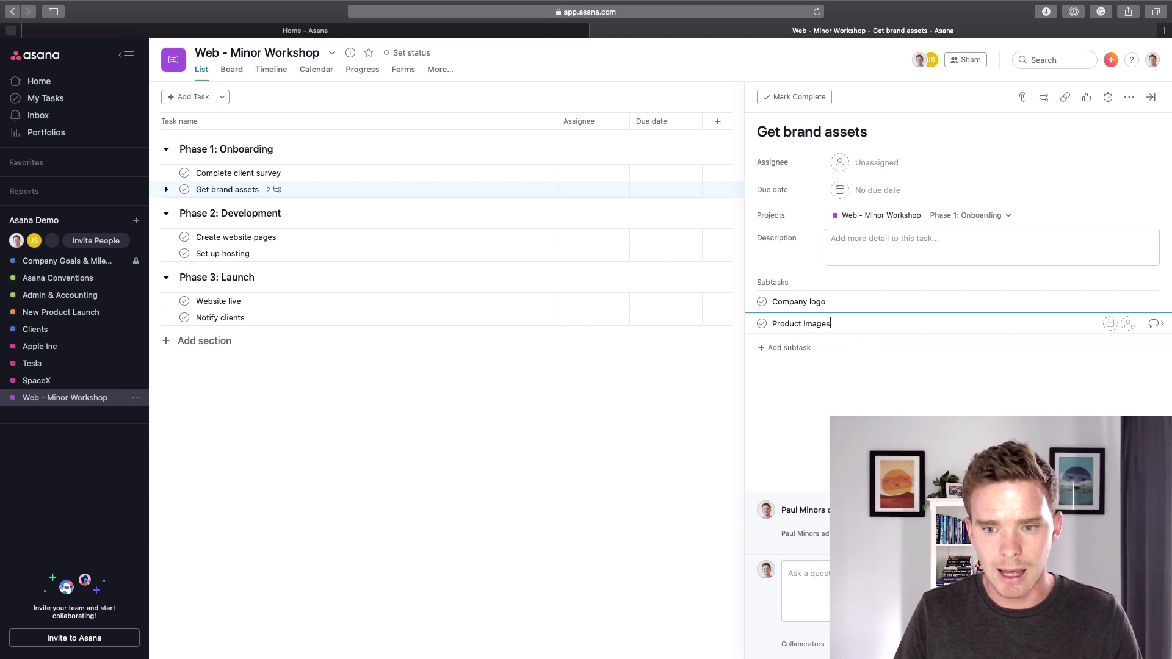
key("Return")
type("Col")
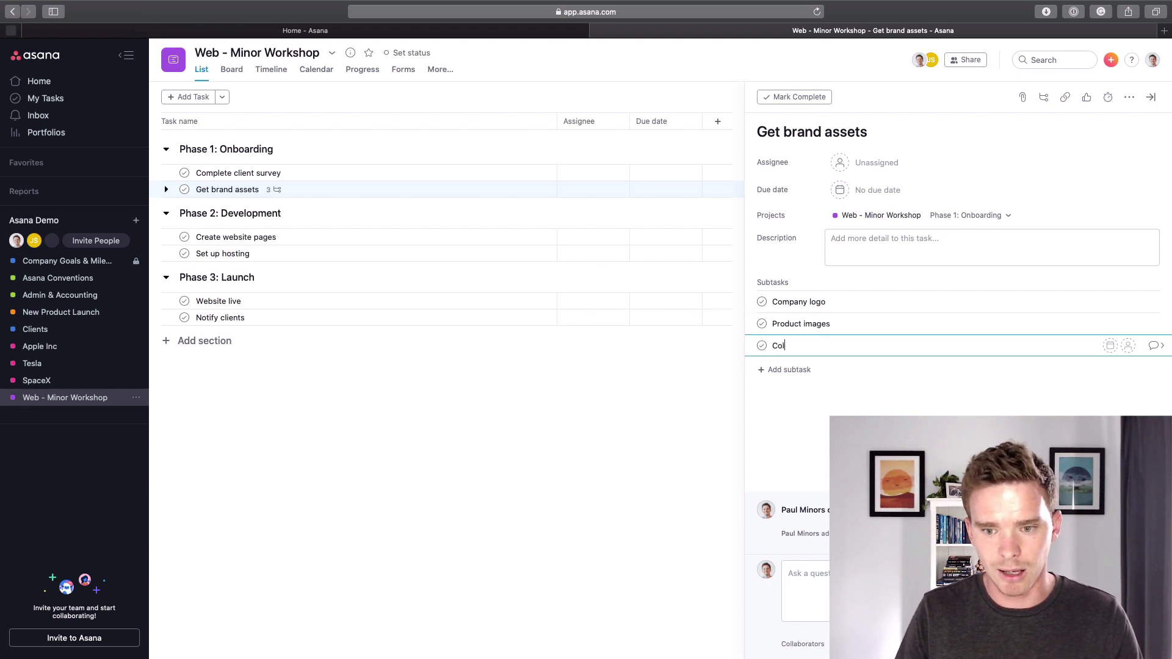
type("our scheme")
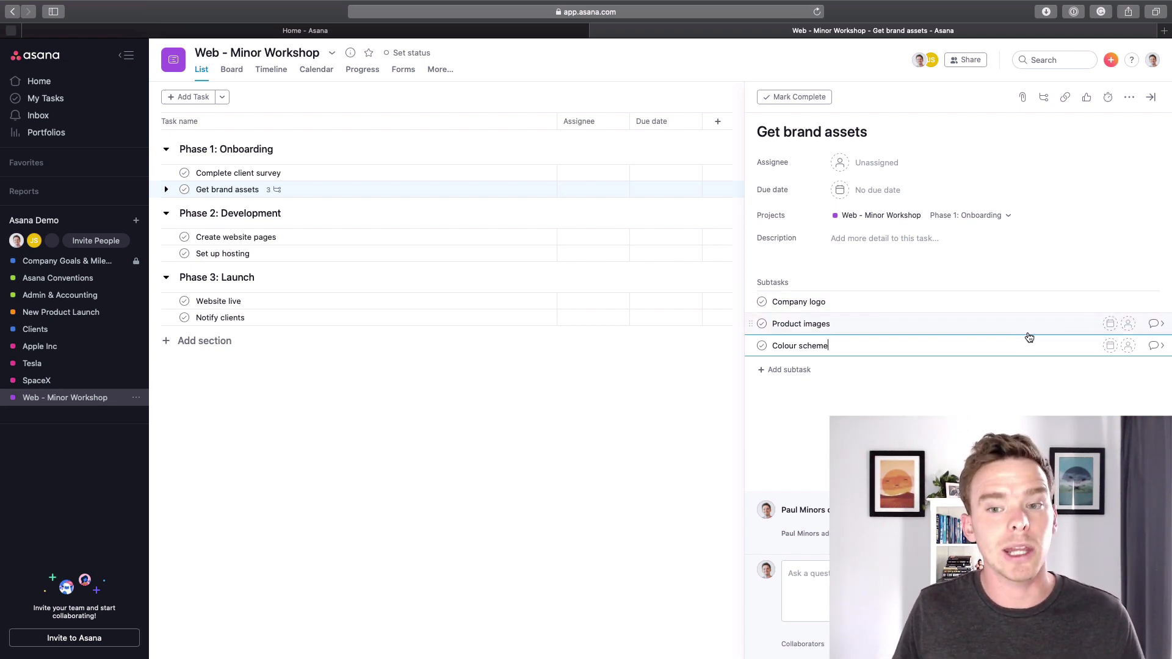
- Assign the "Get brand assets" task to yourself
left_click(867, 163)
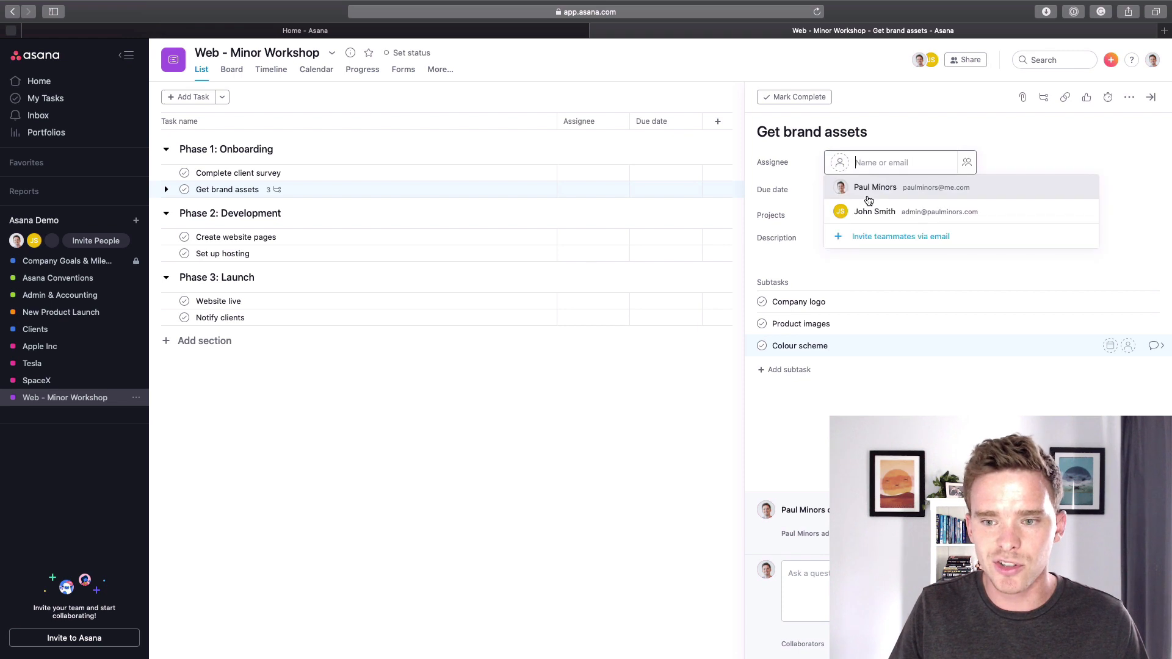
left_click(874, 187)
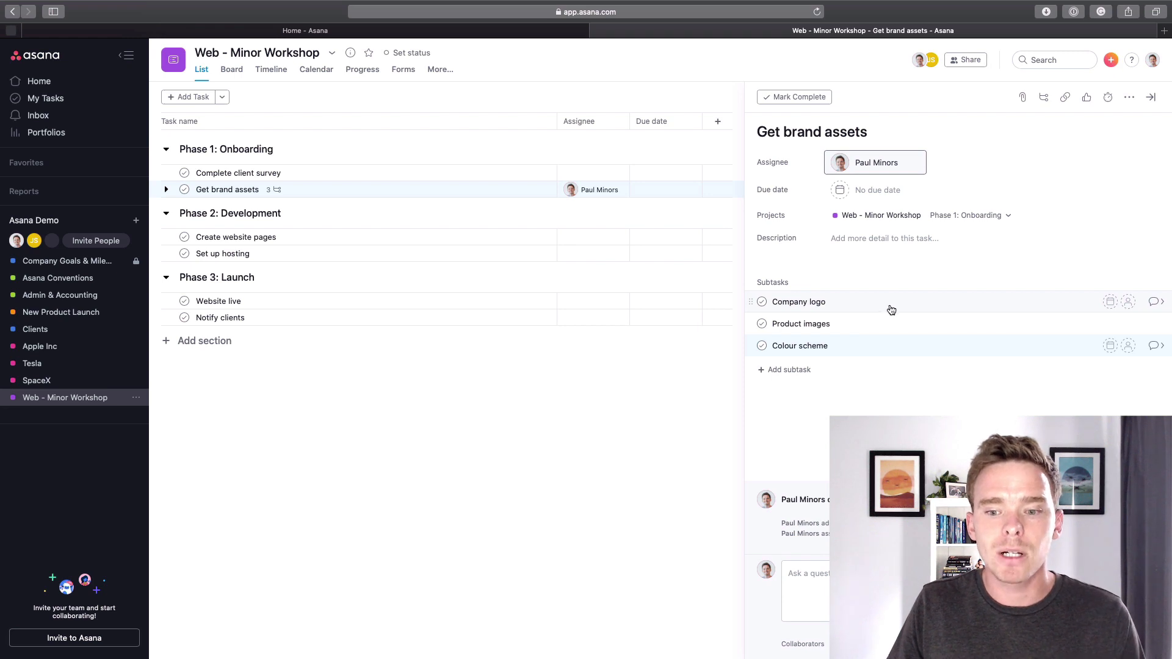
- Assign the "Company logo" subtask to yourself and the "Product images" subtask to the teammate
left_click(1127, 302)
left_click(1083, 347)
left_click(1127, 324)
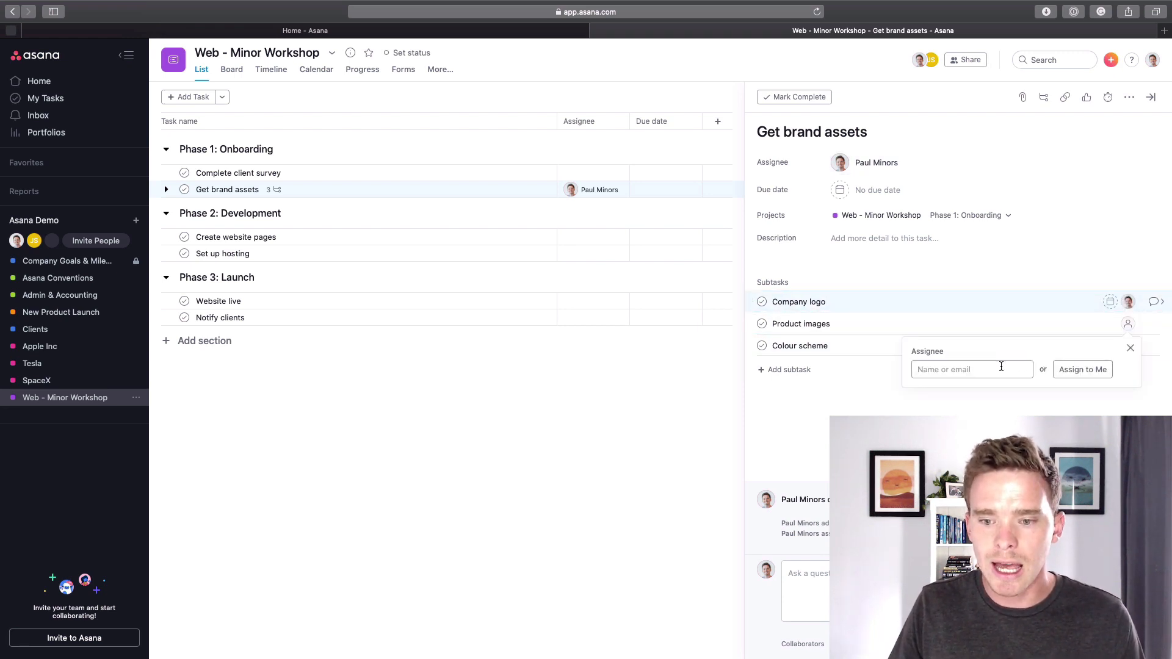
type("john")
key("Return")
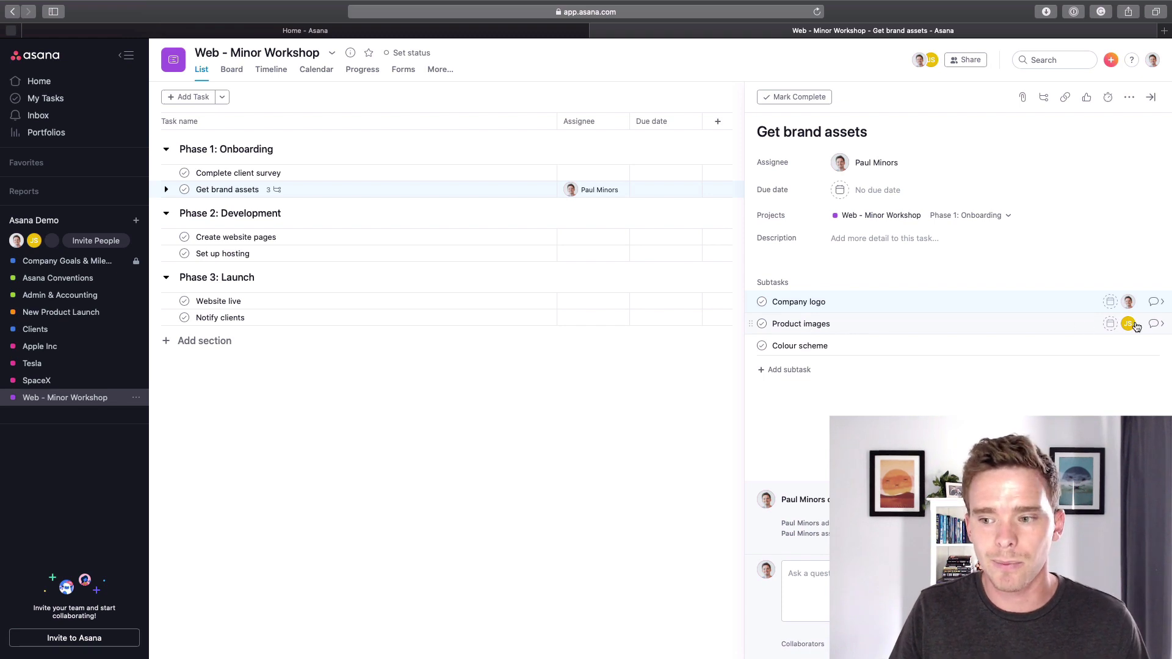
- Remove the assignees from the "Product images" and "Company logo" subtasks and return to the parent task
left_click(1155, 324)
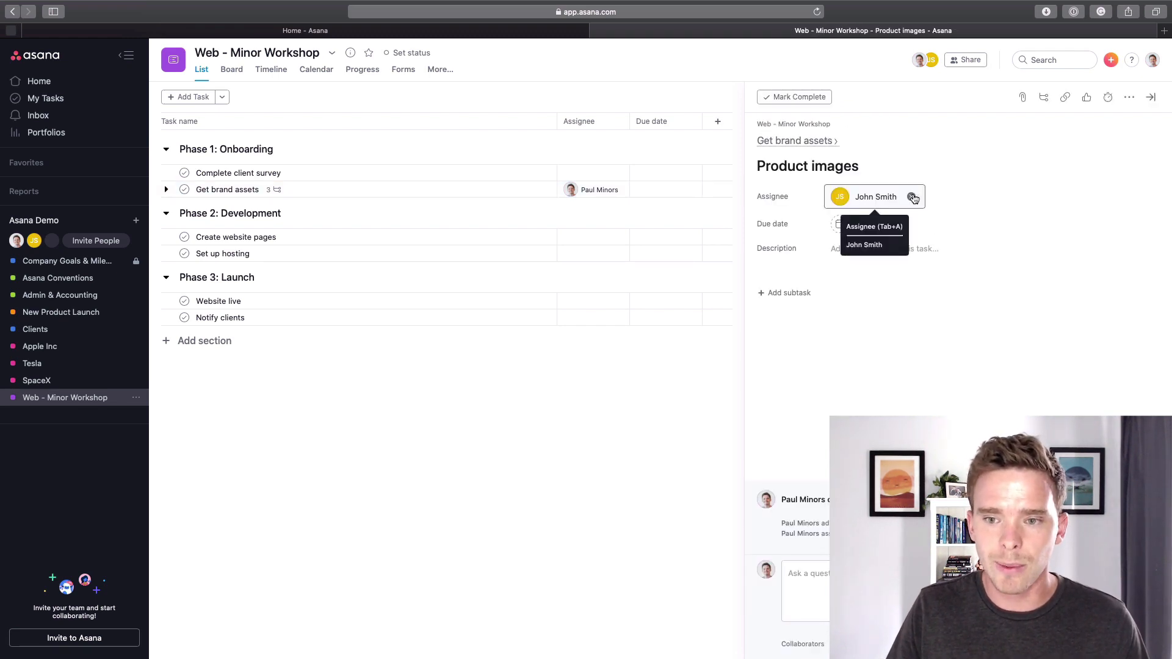
left_click(910, 196)
left_click(806, 141)
left_click(1150, 304)
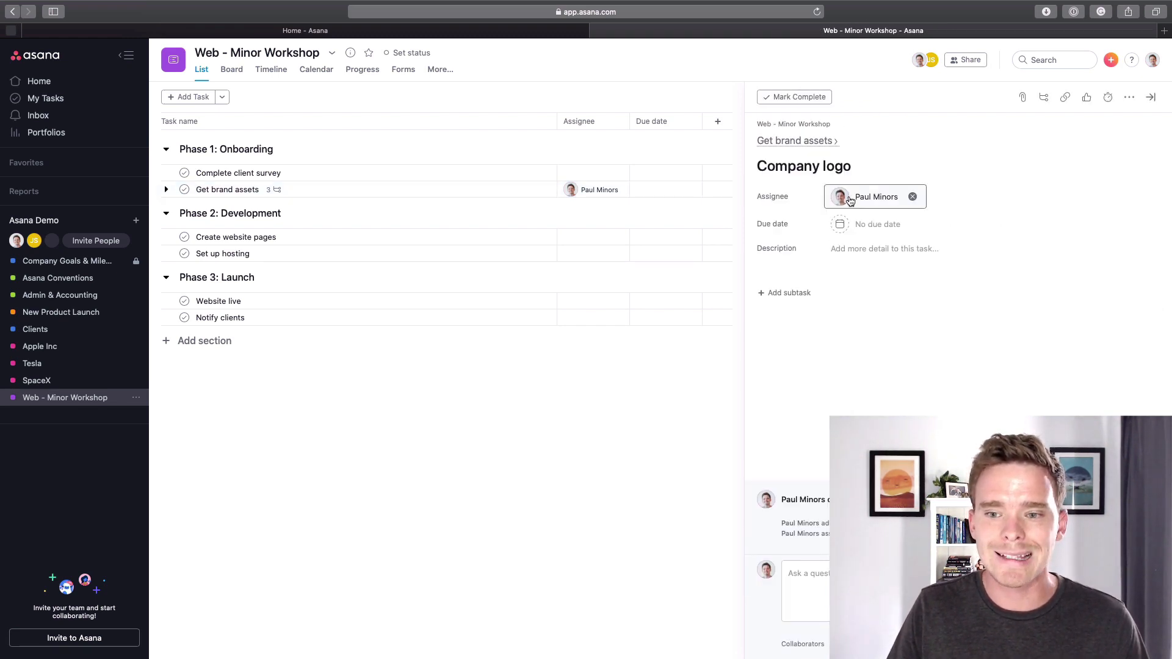
left_click(910, 197)
left_click(794, 140)
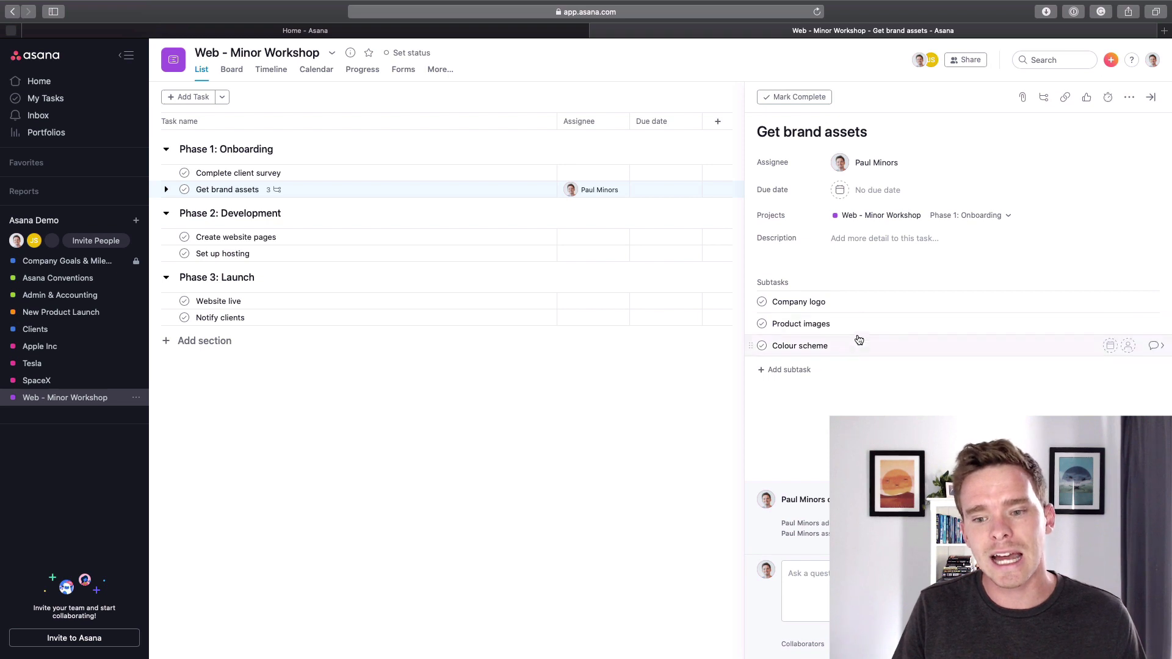
- Mark the "Company logo", "Product images" and "Colour scheme" subtasks as complete
left_click(762, 302)
left_click(761, 324)
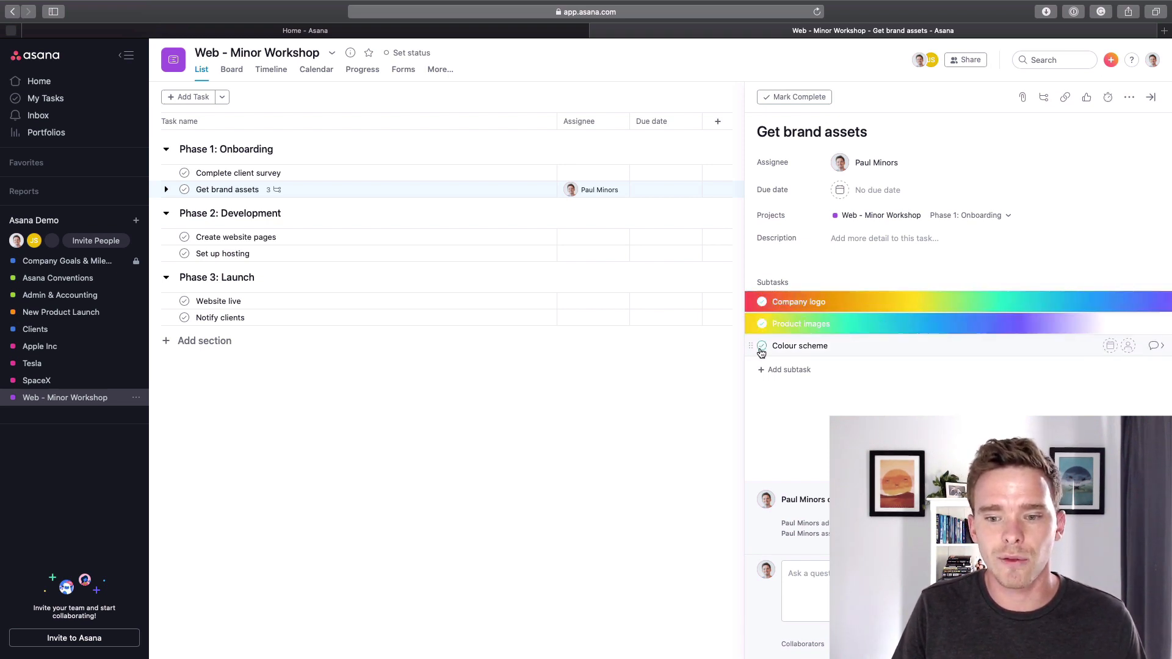
left_click(762, 345)
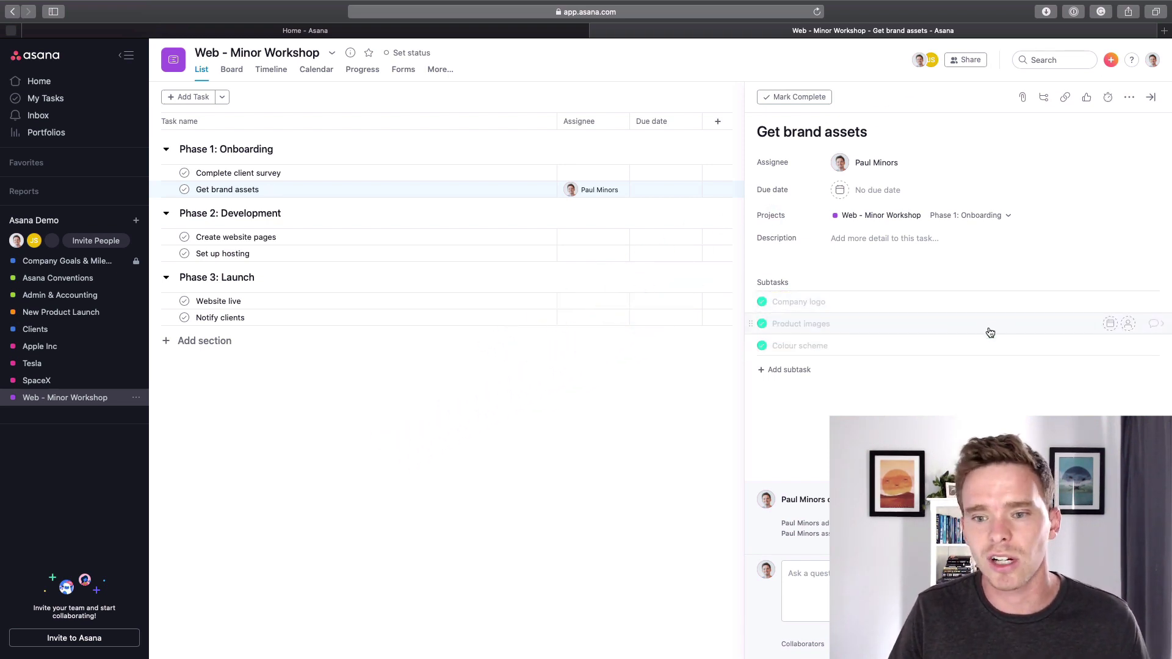
- Reopen all three subtasks of "Get brand assets" by marking them incomplete
left_click(762, 302)
left_click(762, 323)
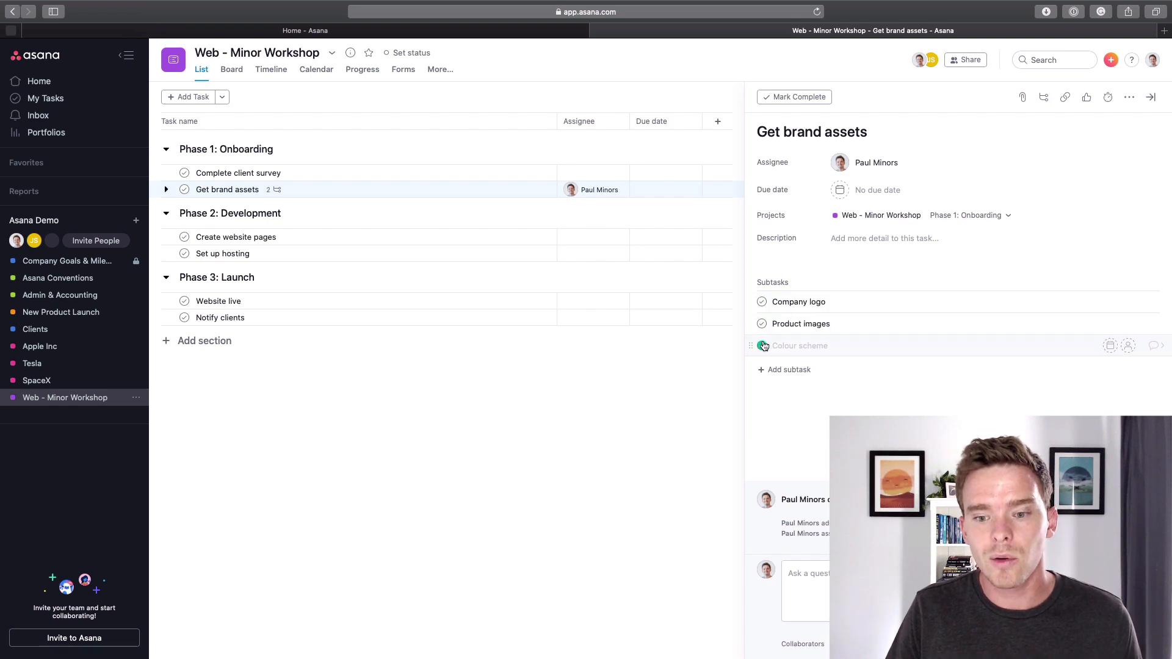
left_click(762, 346)
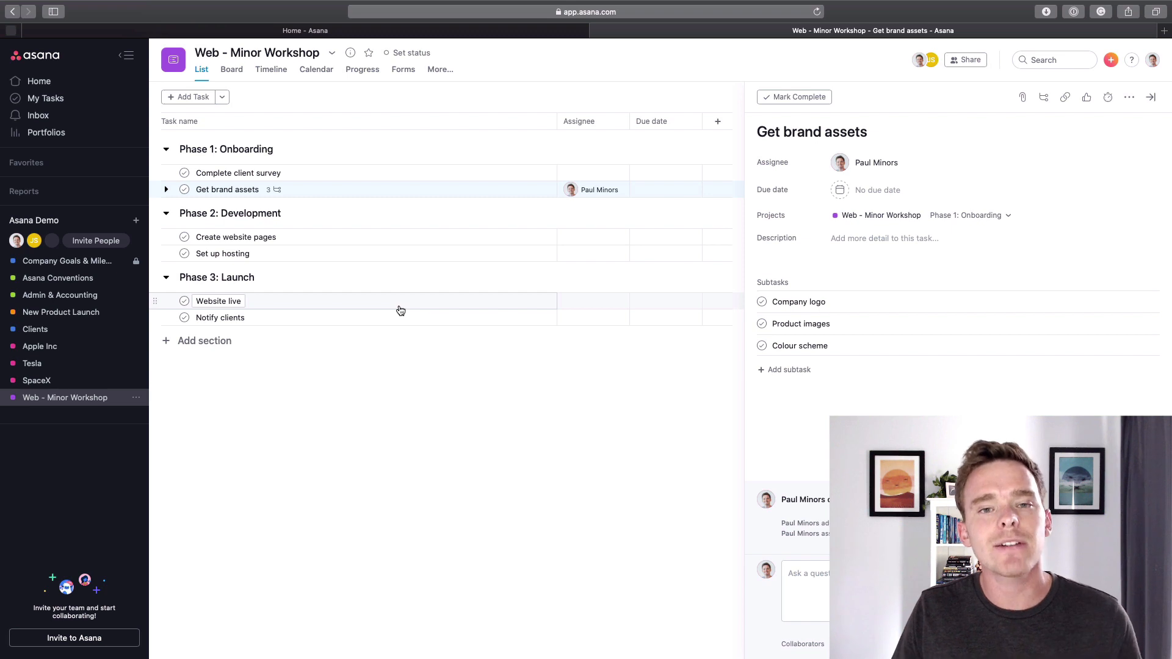
- Mark the "Website live" task in Phase 3: Launch as a milestone
left_click(333, 308)
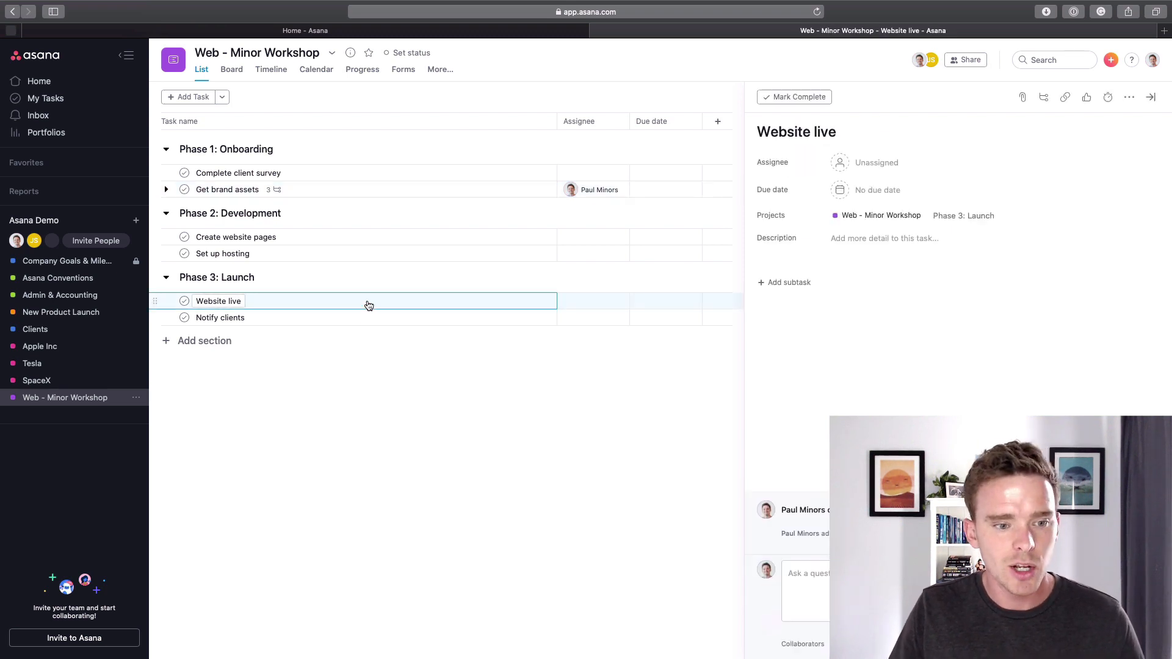
left_click(1131, 102)
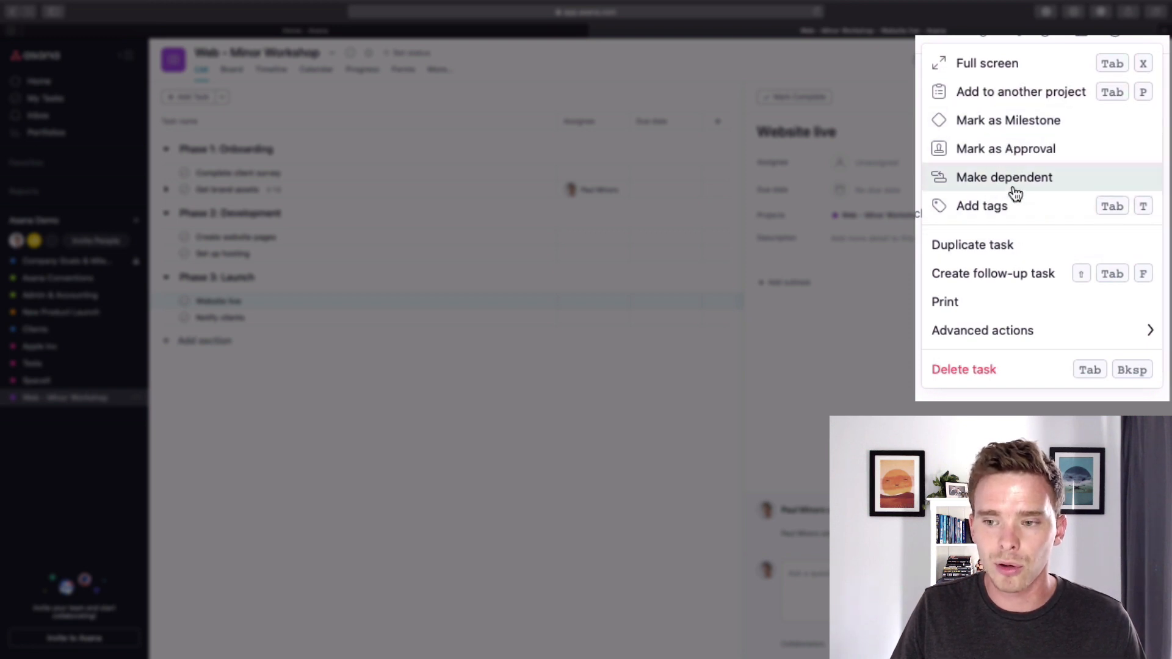
mouse_move(1002, 330)
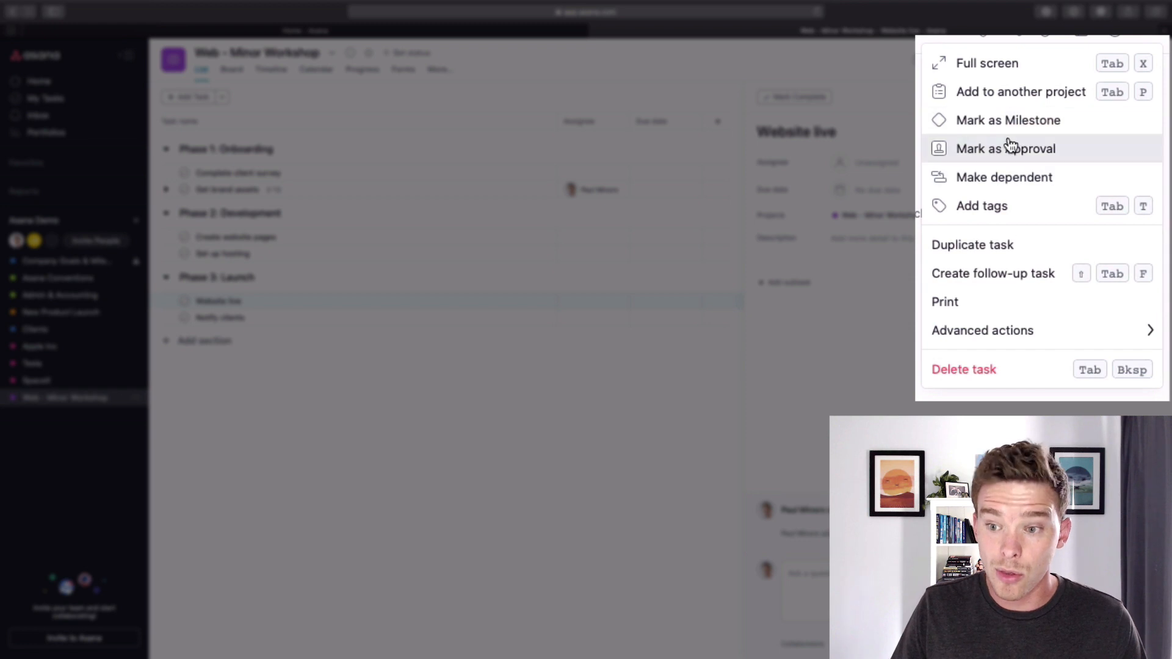
left_click(1008, 120)
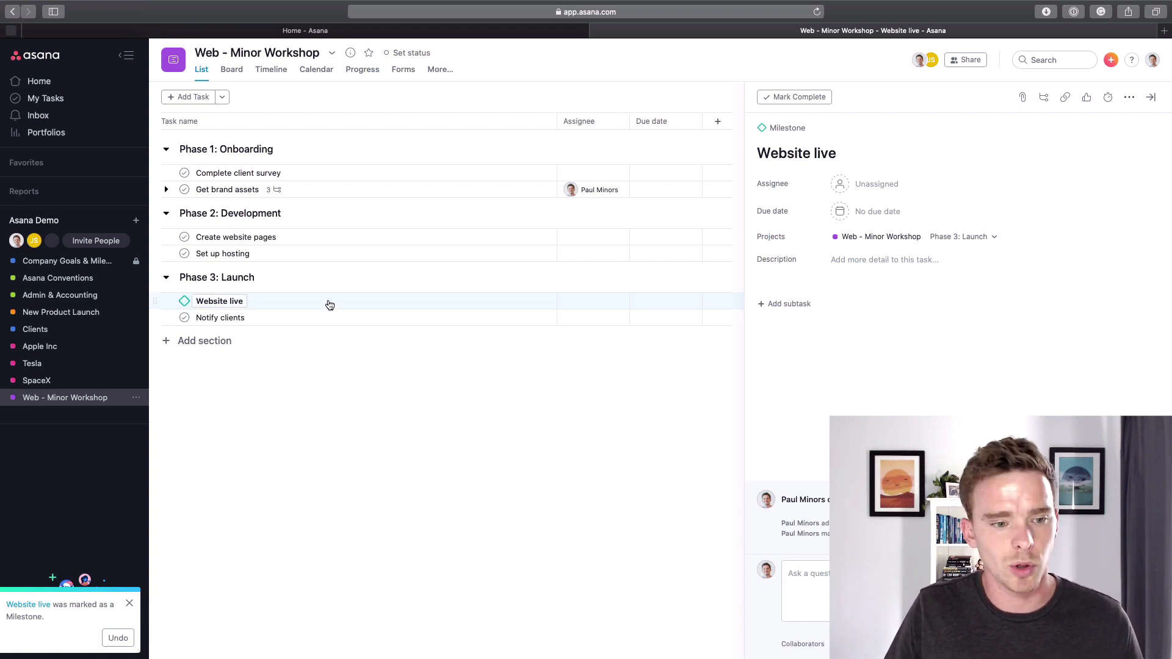
- Assign the "Website live" milestone to yourself and set its due date to February 28
left_click(394, 308)
left_click(857, 179)
left_click(867, 208)
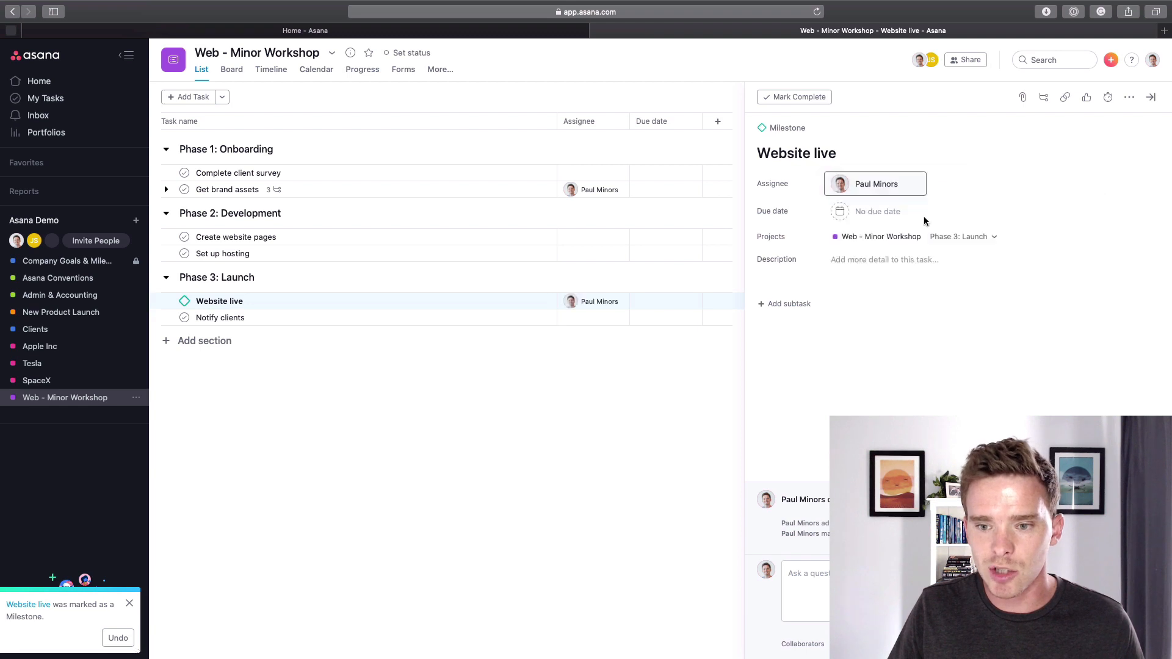
left_click(877, 211)
left_click(925, 348)
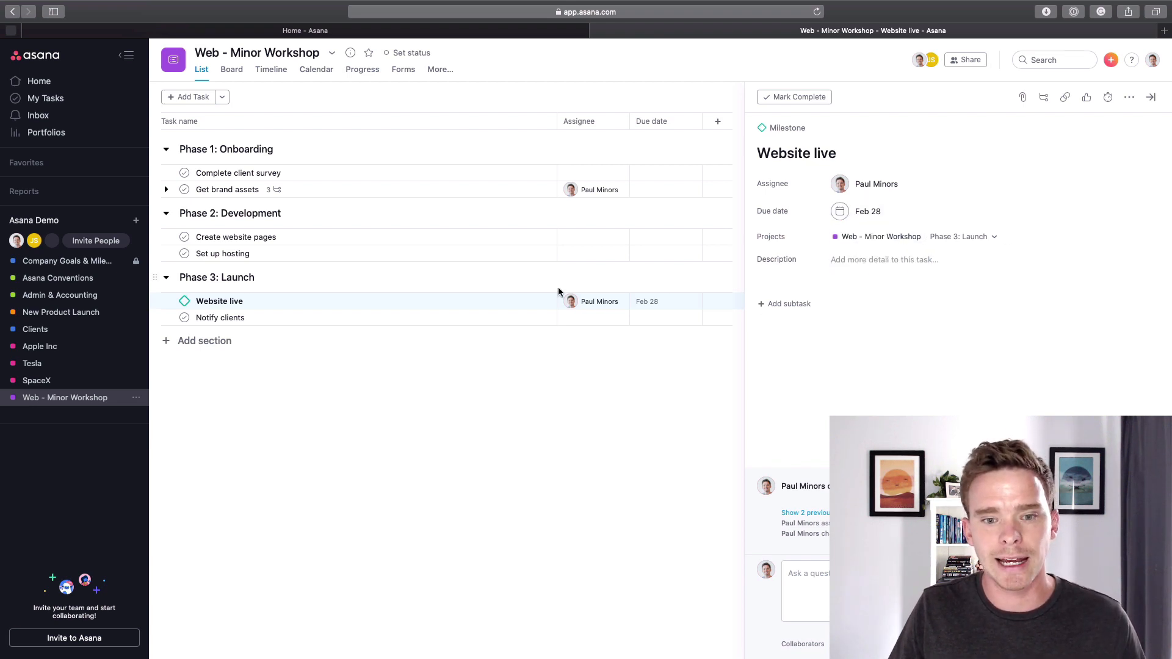
- Give the "Create website pages" task a start date of 02/10/20 and a due date of 02/21/20
left_click(394, 235)
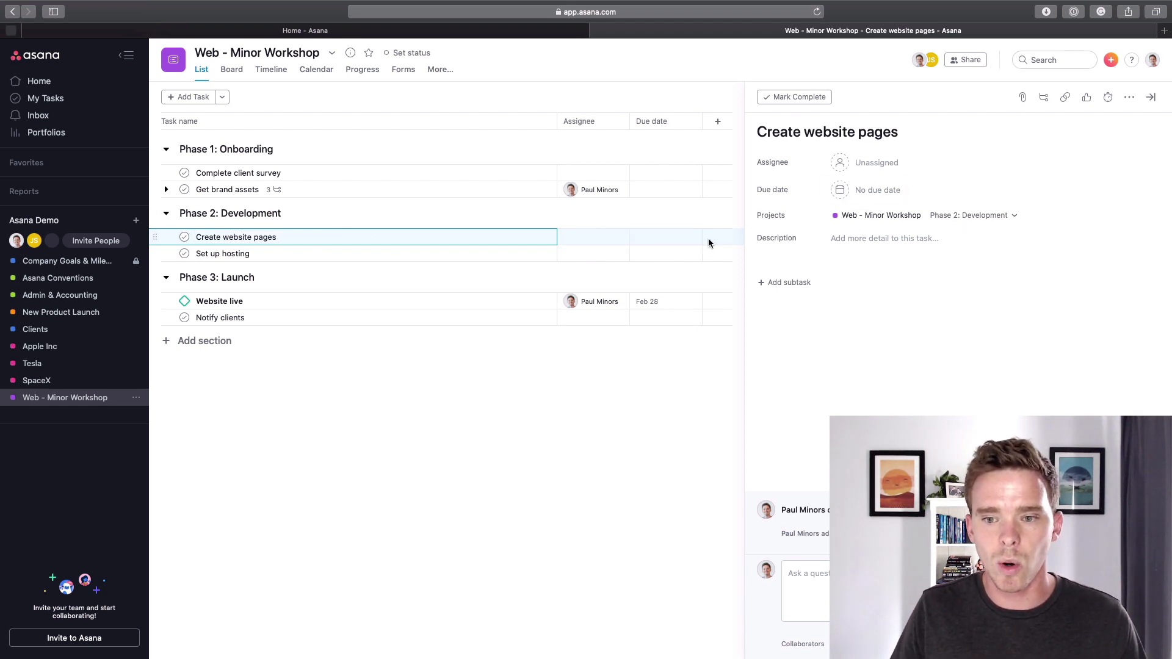
left_click(850, 190)
left_click(855, 349)
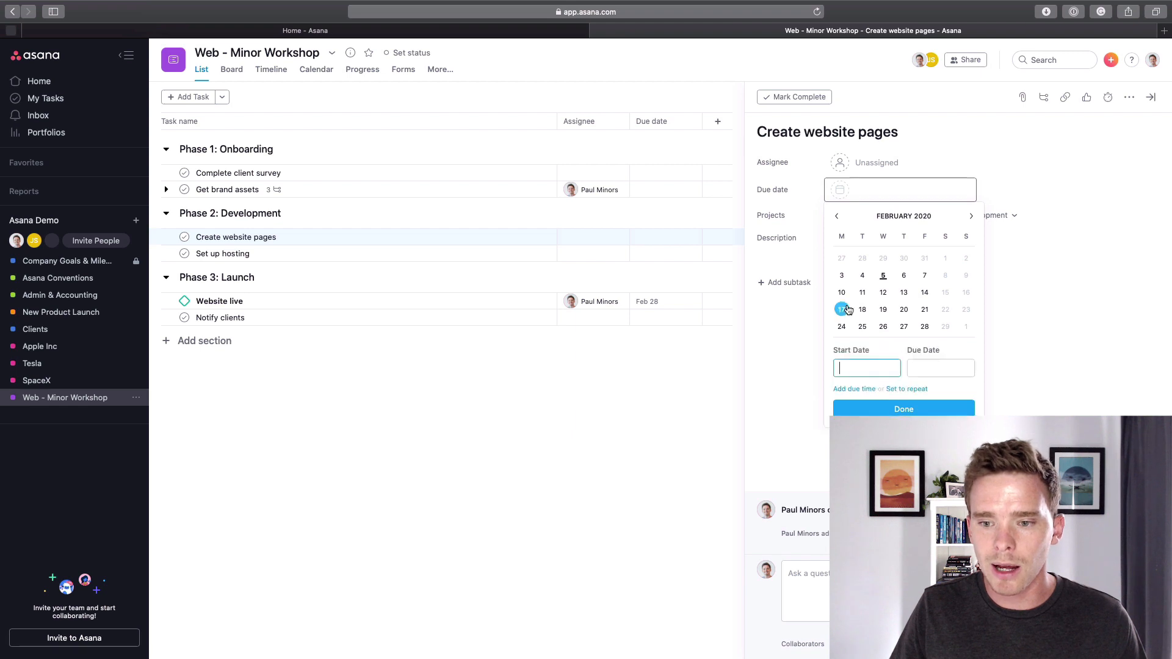
left_click(841, 293)
left_click(926, 310)
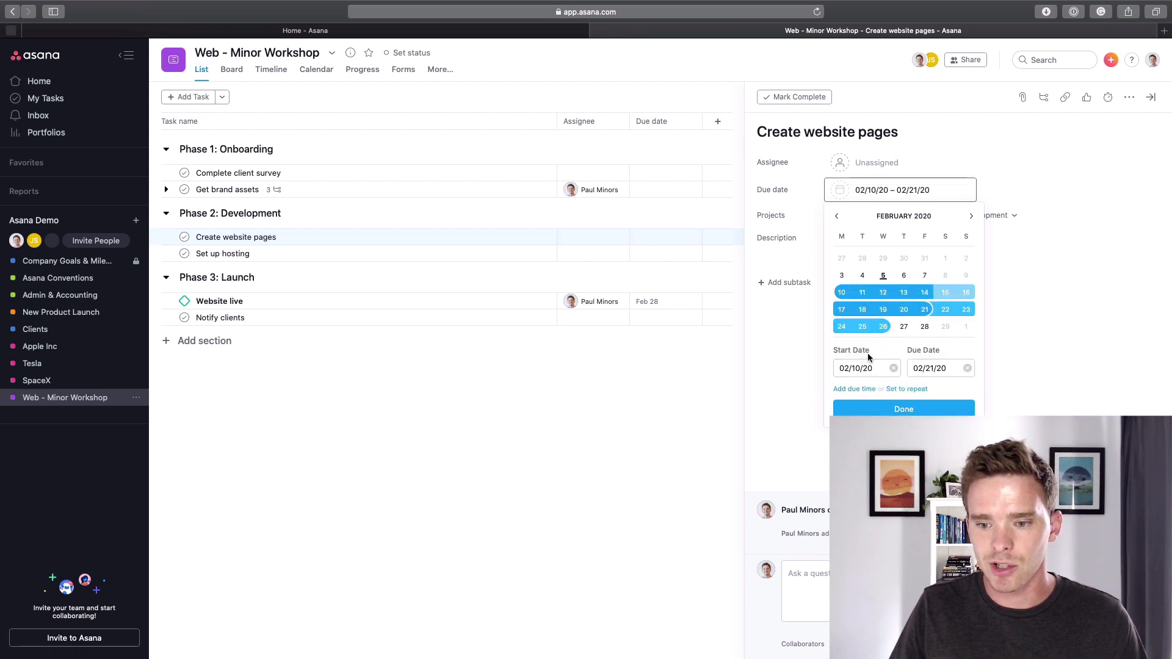
left_click(904, 410)
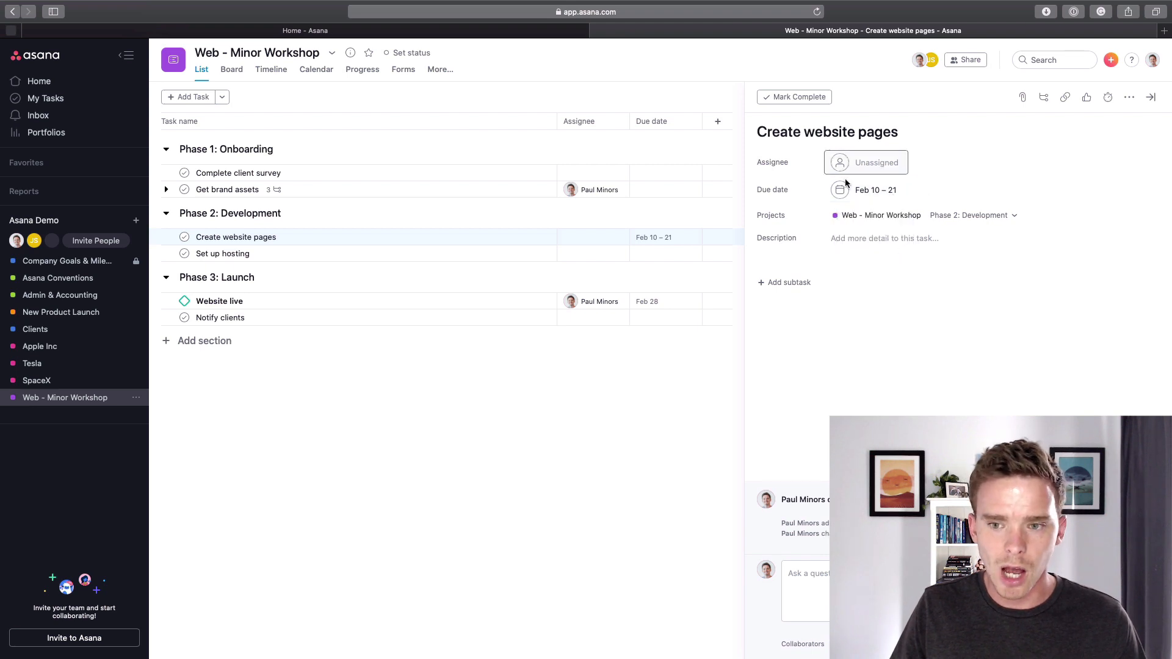
- Add the subtasks "Home page", "About page" and "Contact page" to "Create website pages"
left_click(1044, 98)
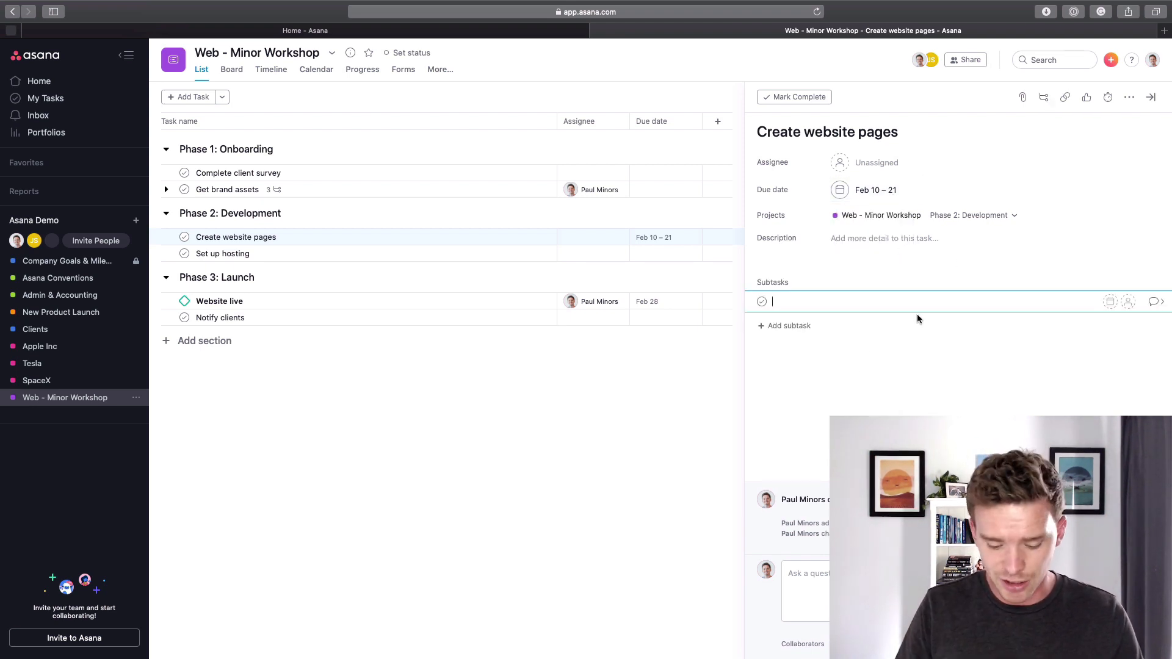
type("Home ")
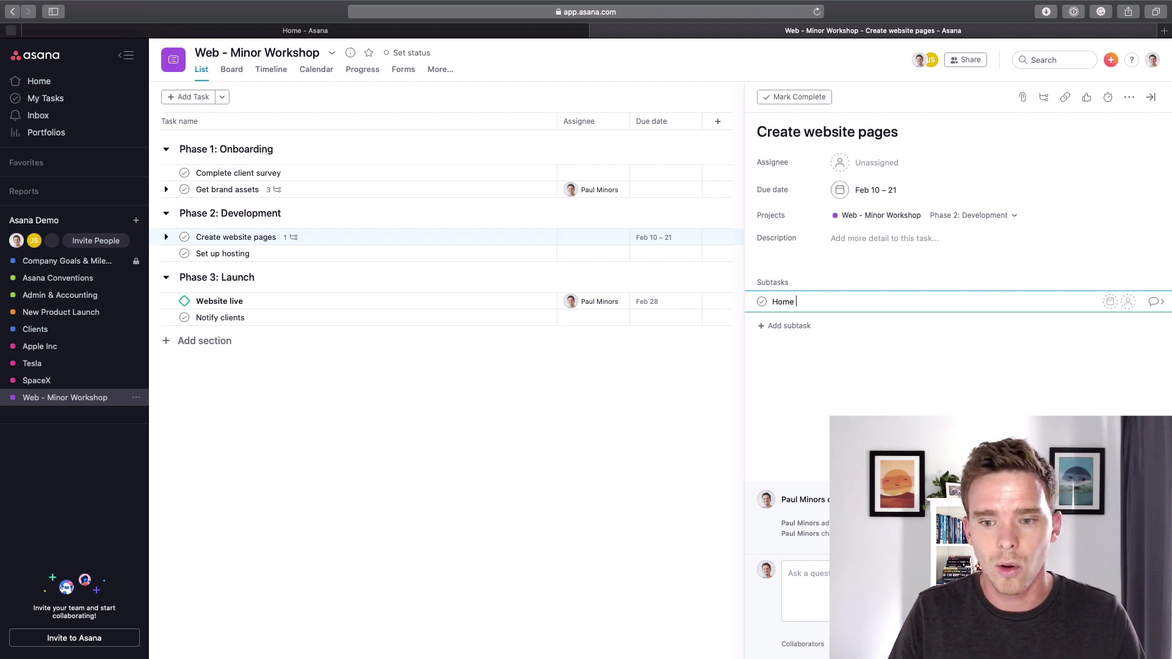
type("page")
key("Return")
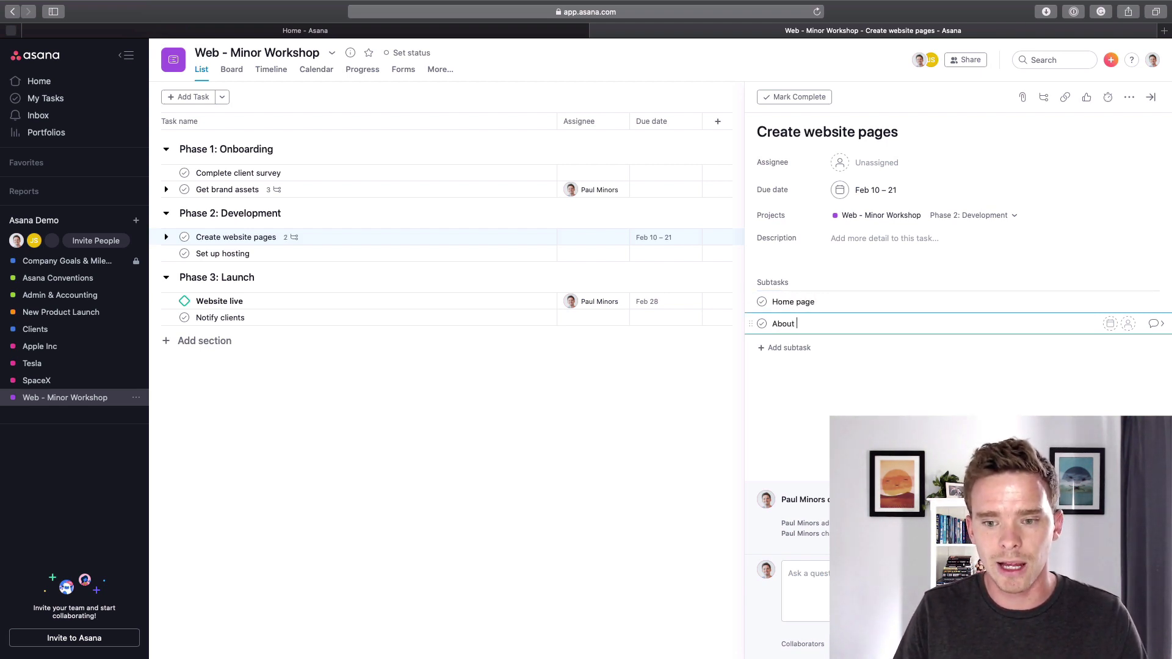
type("About page")
key("Return")
type("Contact ")
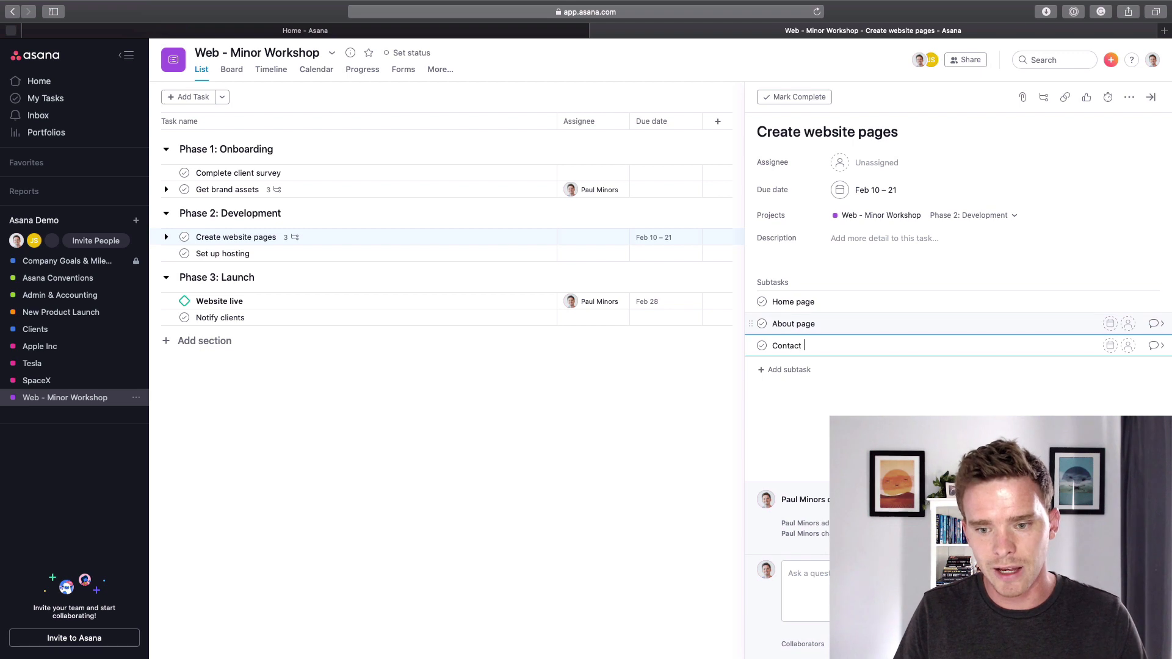
type("page")
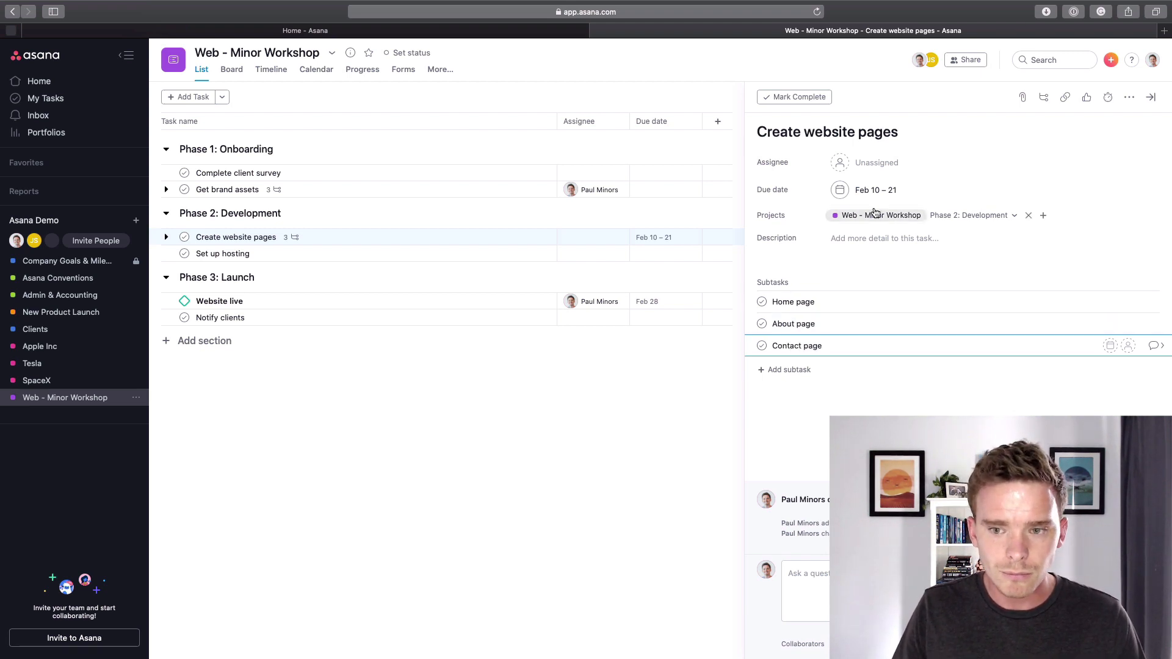
- Review the "Website live" milestone's details, close them, and look at the completion-status view options for the task list
left_click(464, 302)
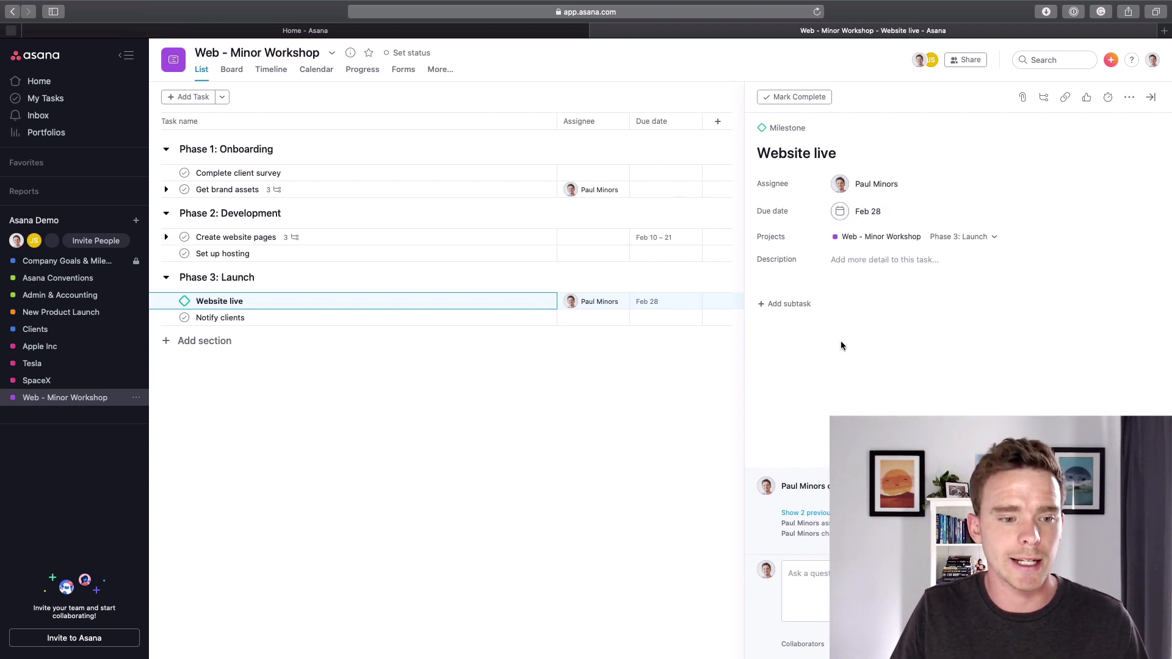
key("Escape")
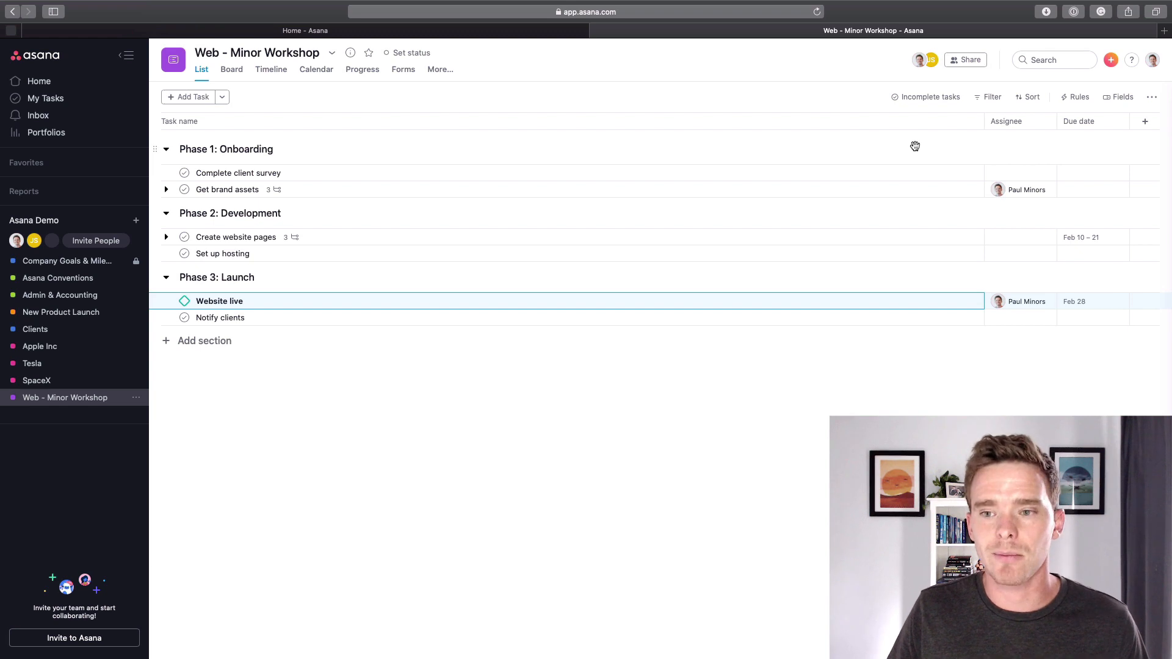
left_click(934, 99)
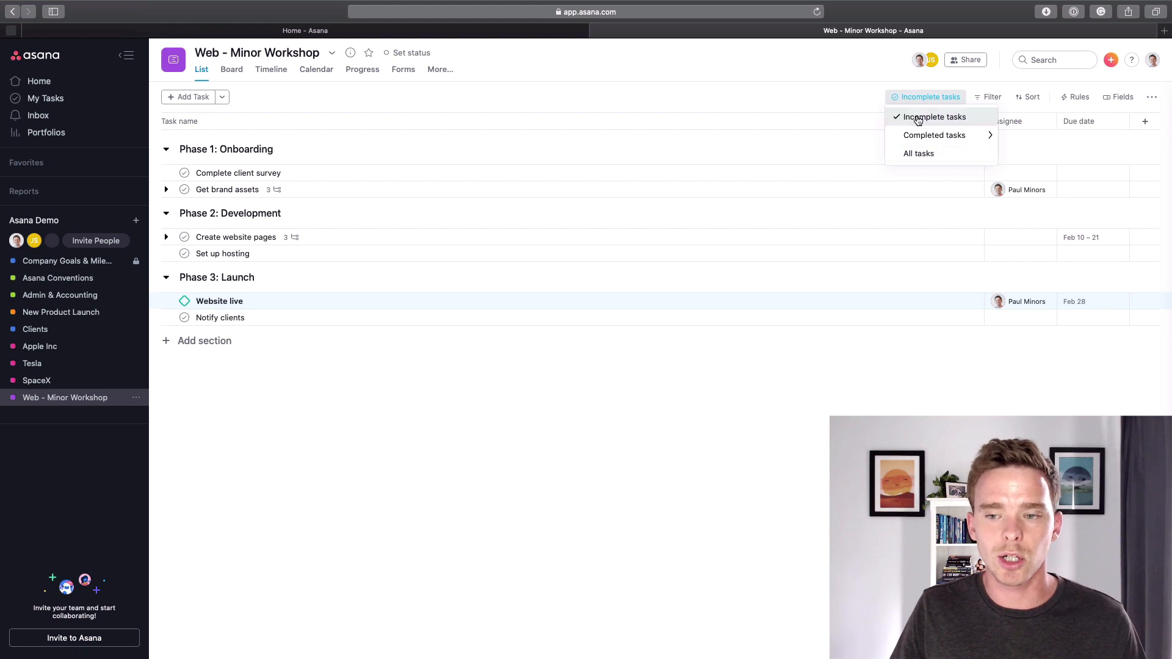
left_click(853, 99)
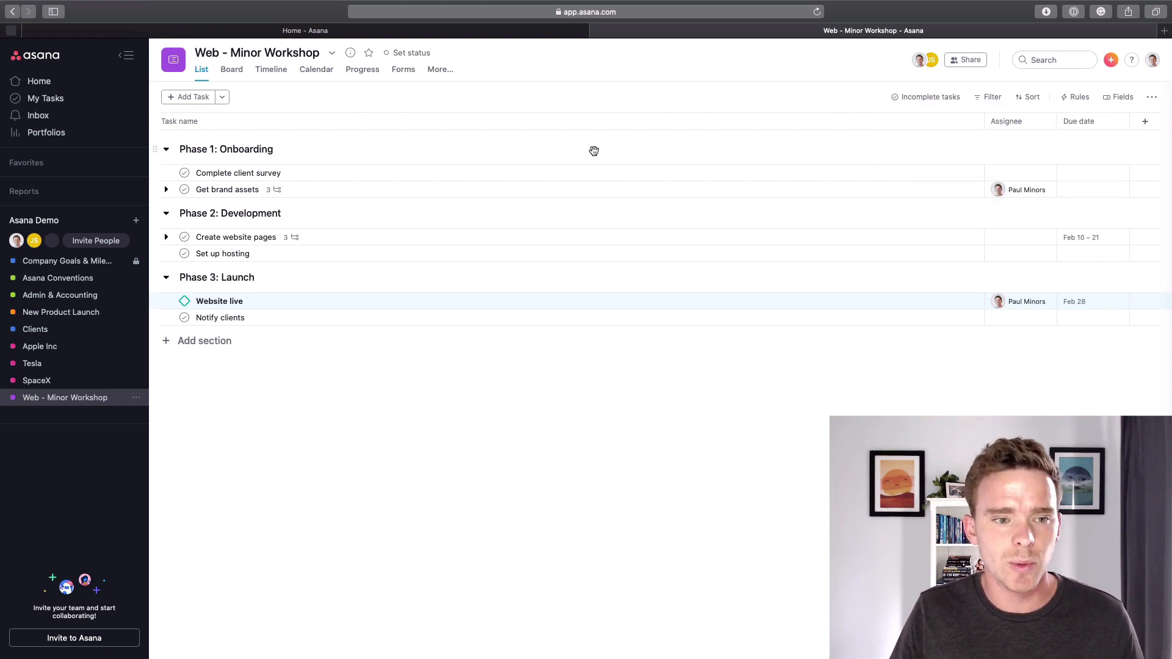
- Mark "Complete client survey" as complete and set the list to show all tasks
left_click(184, 174)
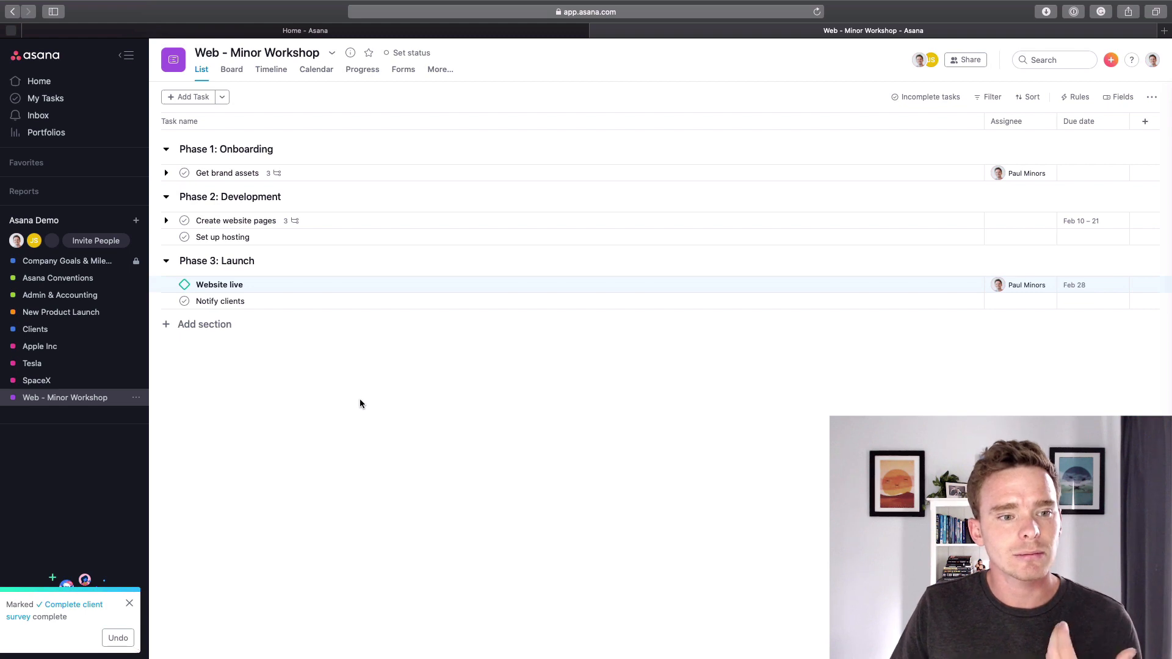
left_click(931, 104)
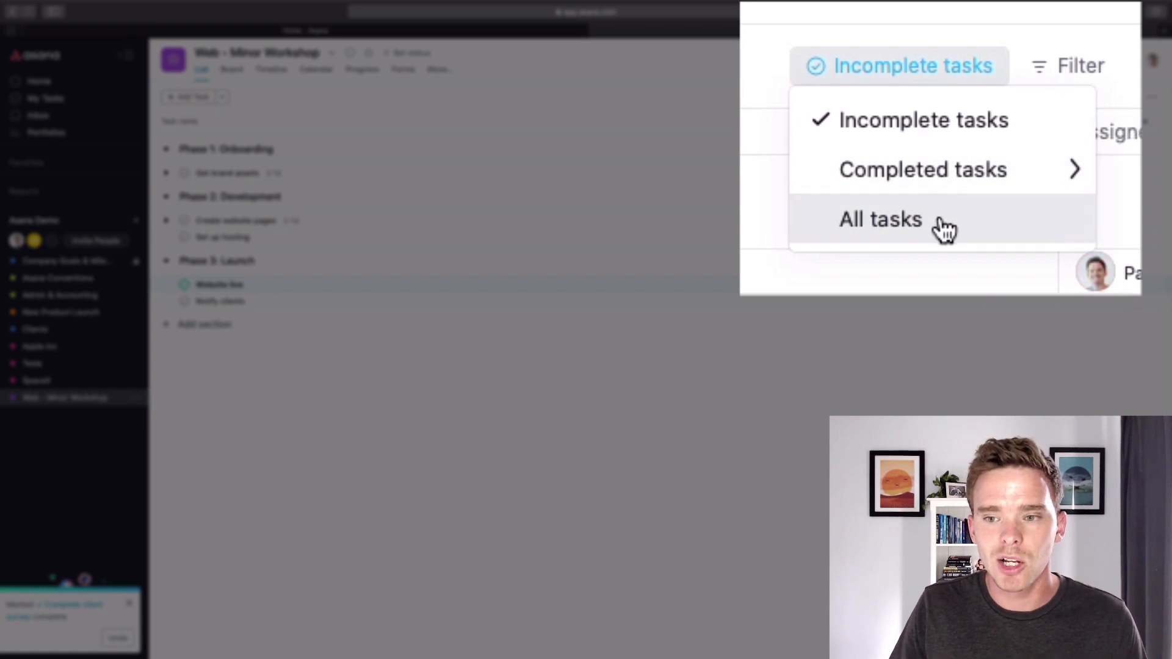
left_click(971, 149)
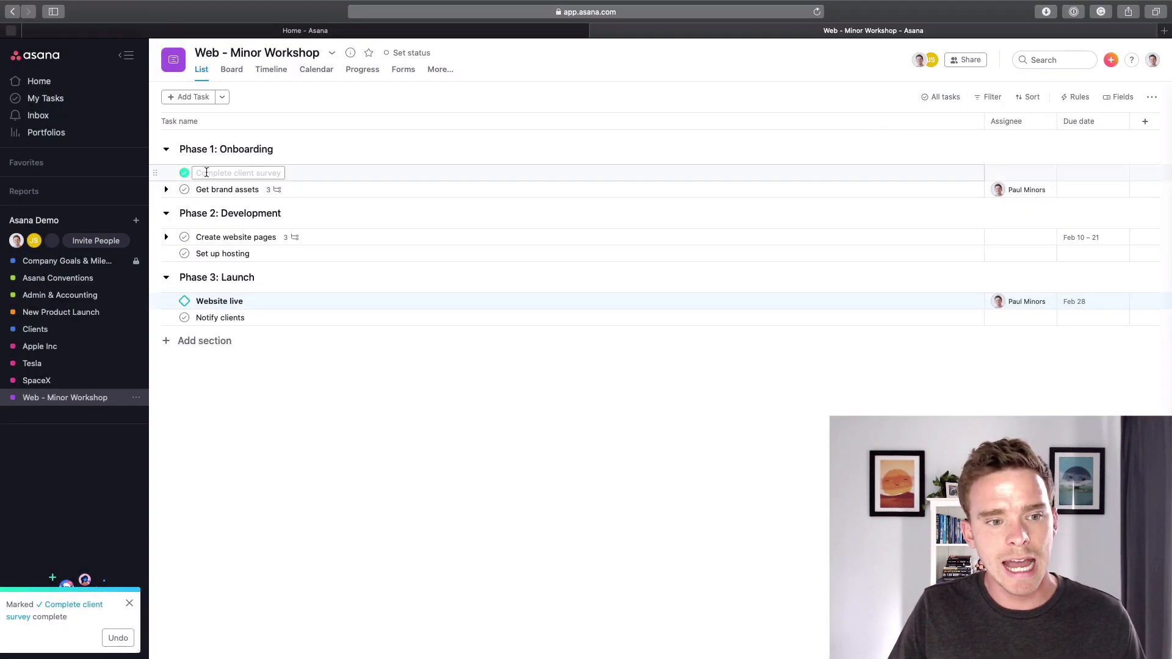
- Check the completion-status view options and mark "Complete client survey" as incomplete again
left_click(927, 99)
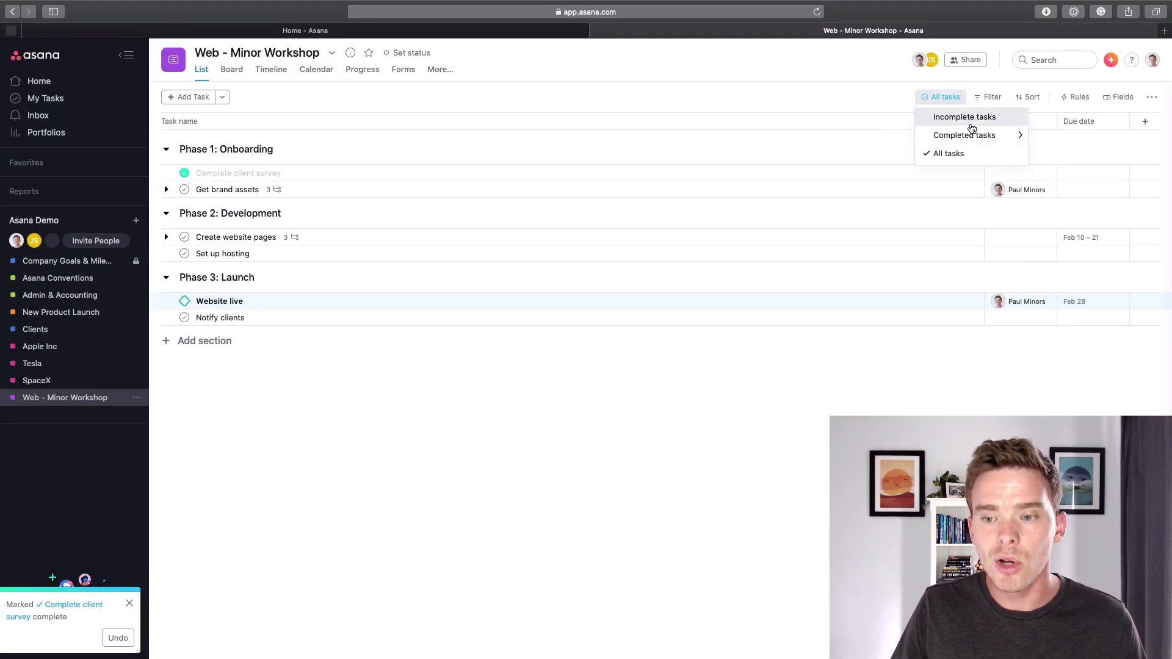
mouse_move(973, 135)
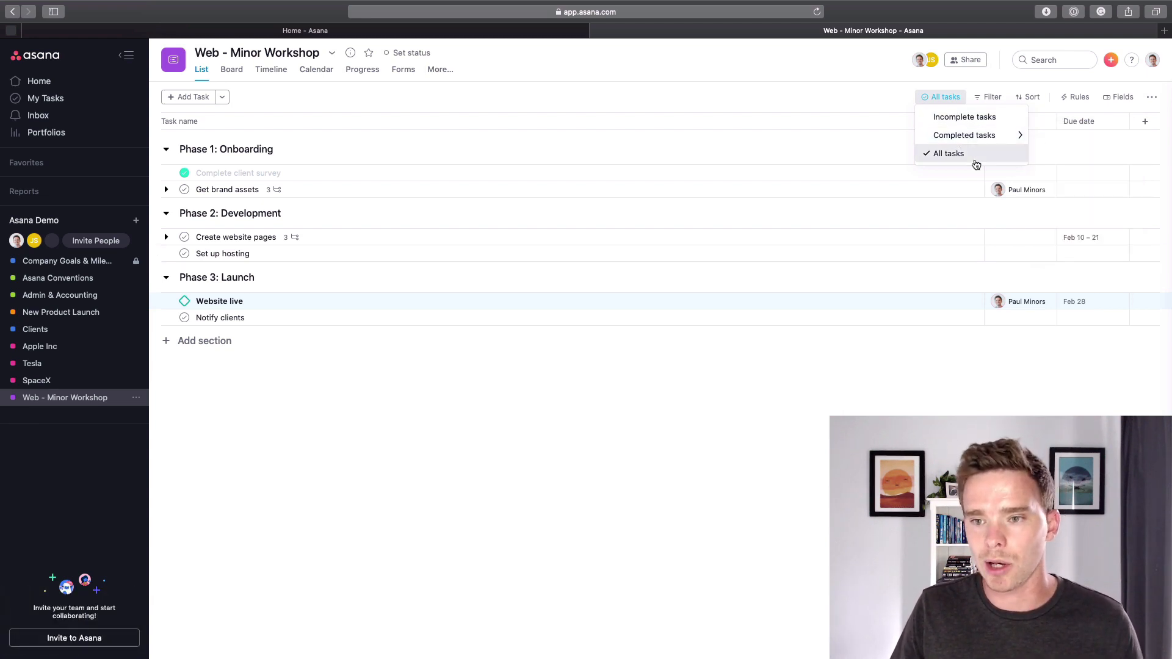
left_click(948, 104)
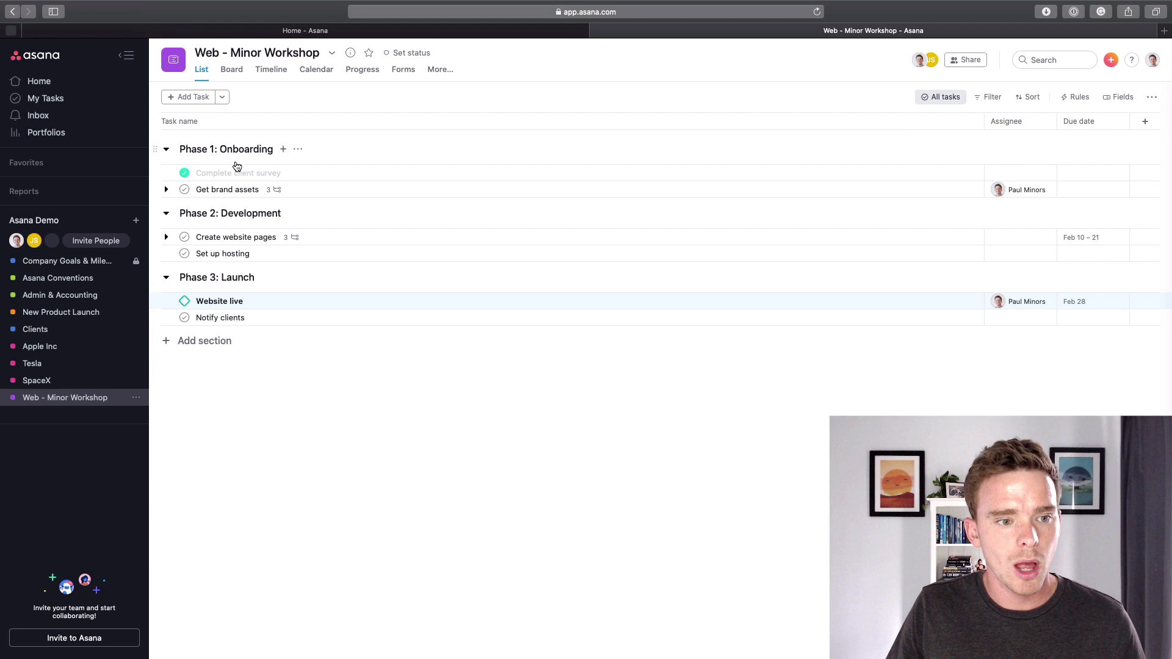
left_click(185, 173)
- Filter the list to just my tasks, and change the filter to tasks with a due date this week
left_click(995, 97)
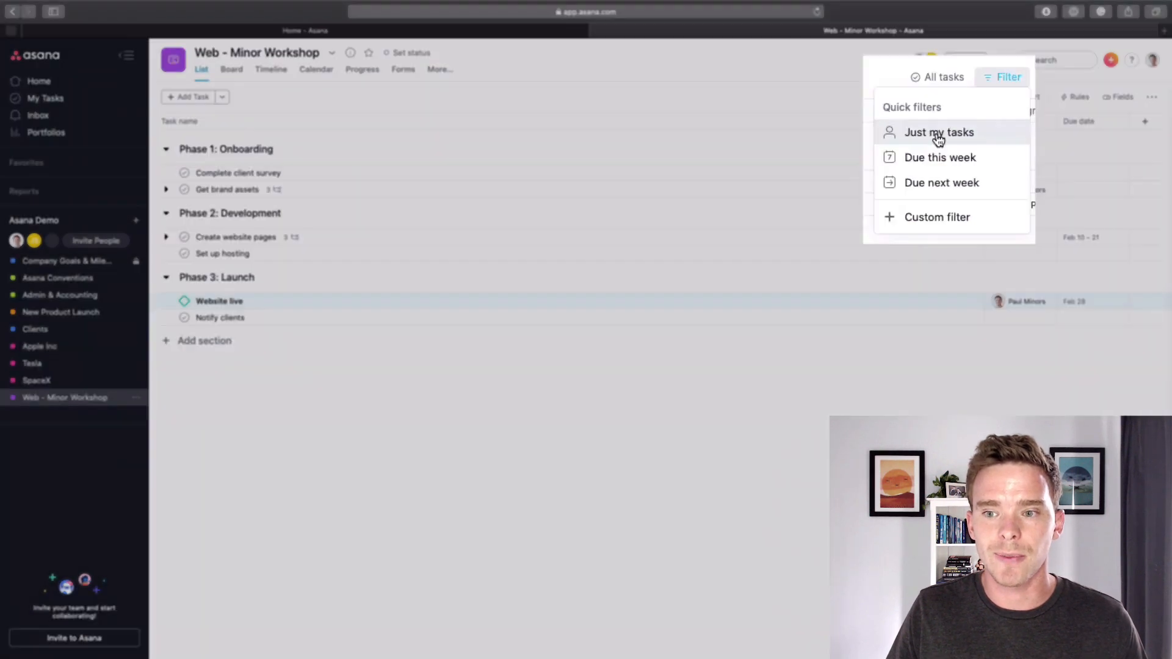
left_click(939, 136)
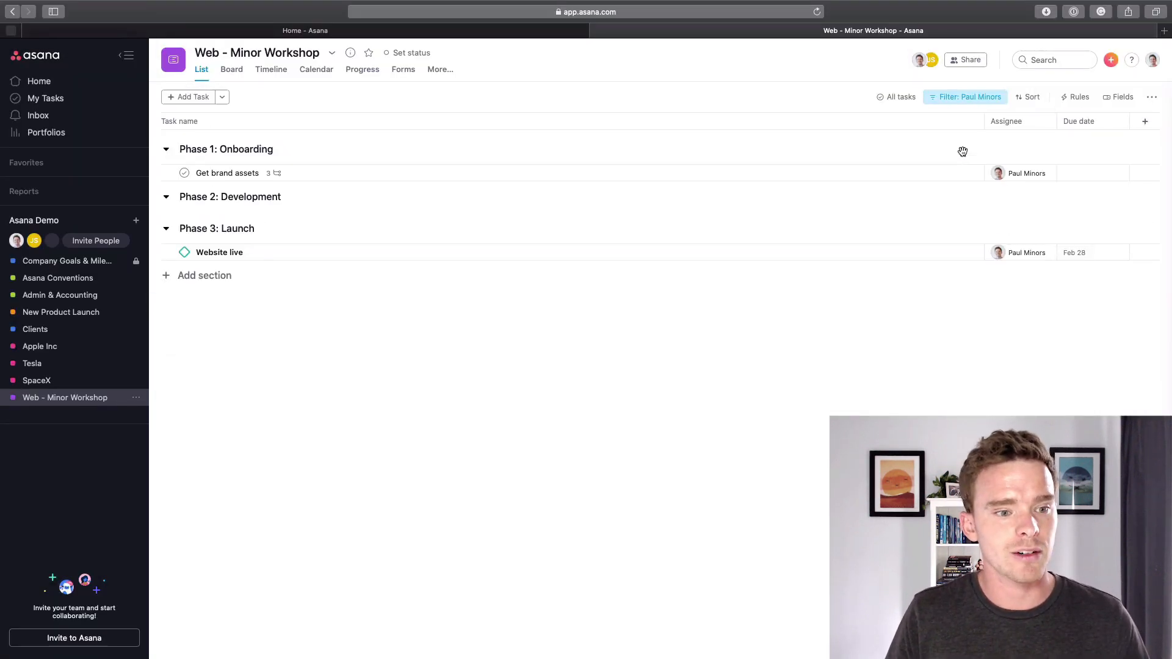
left_click(970, 100)
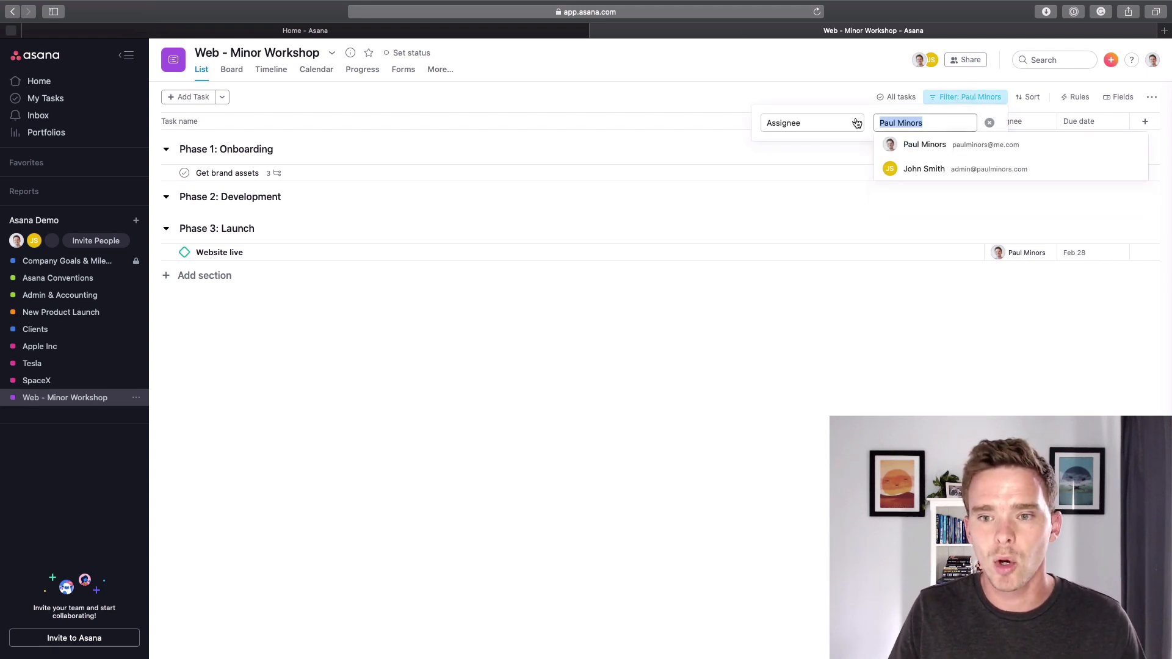
left_click(852, 122)
left_click(801, 174)
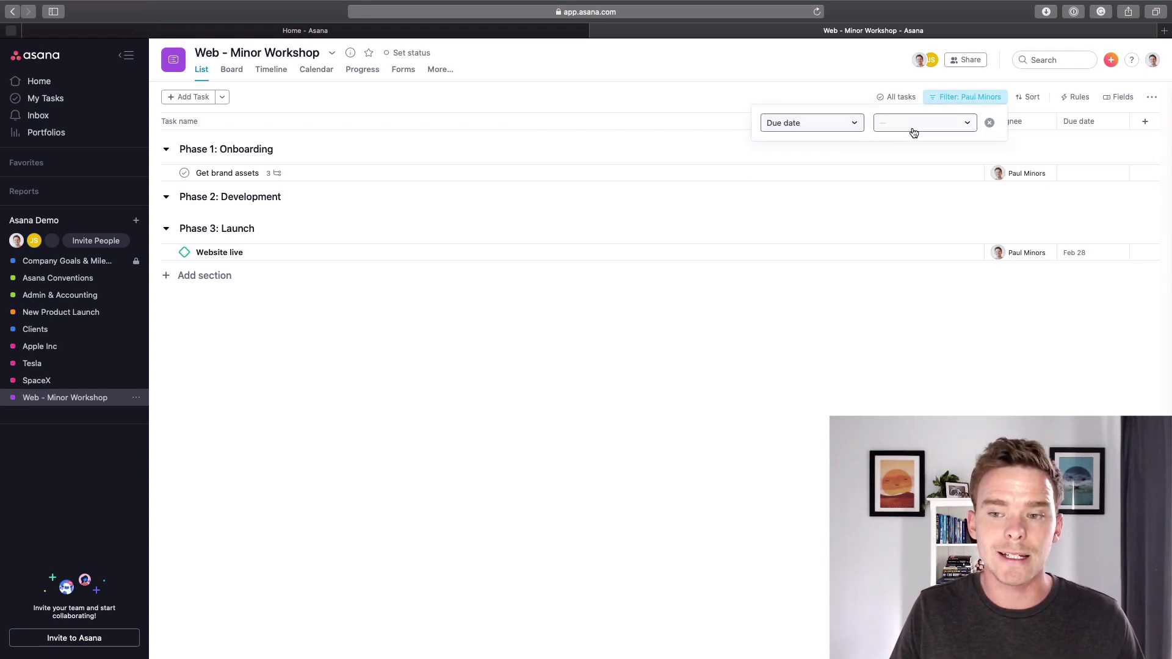
left_click(927, 123)
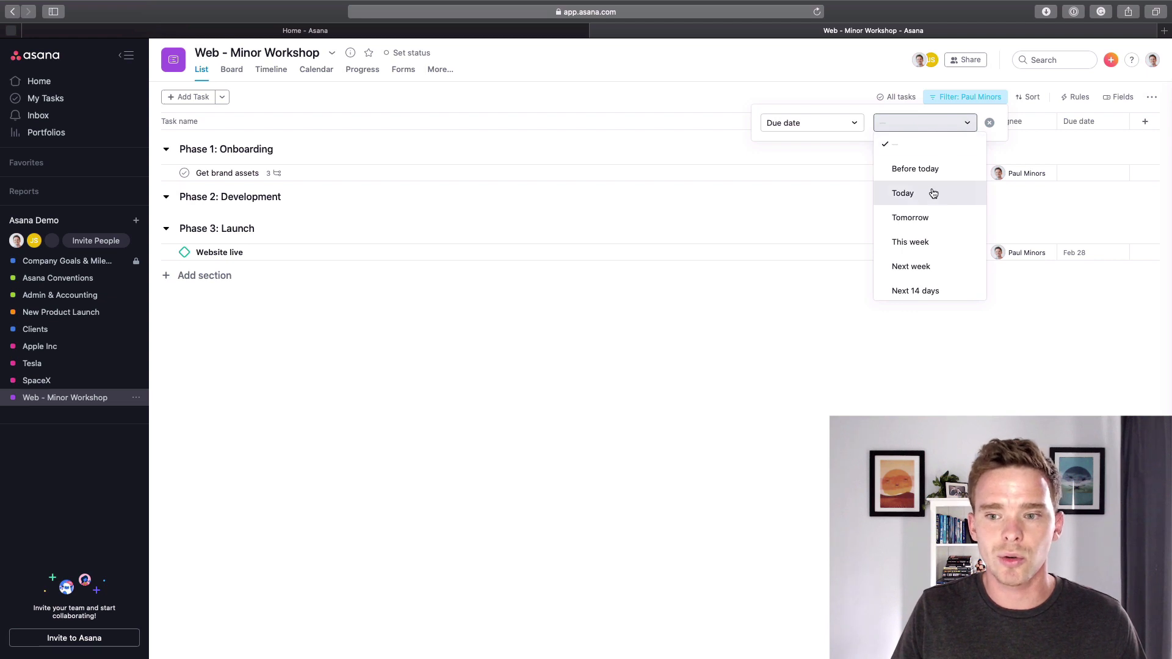
left_click(931, 243)
- Change the due date filter to "Next 14 days" and remove the filter from the task list
left_click(963, 98)
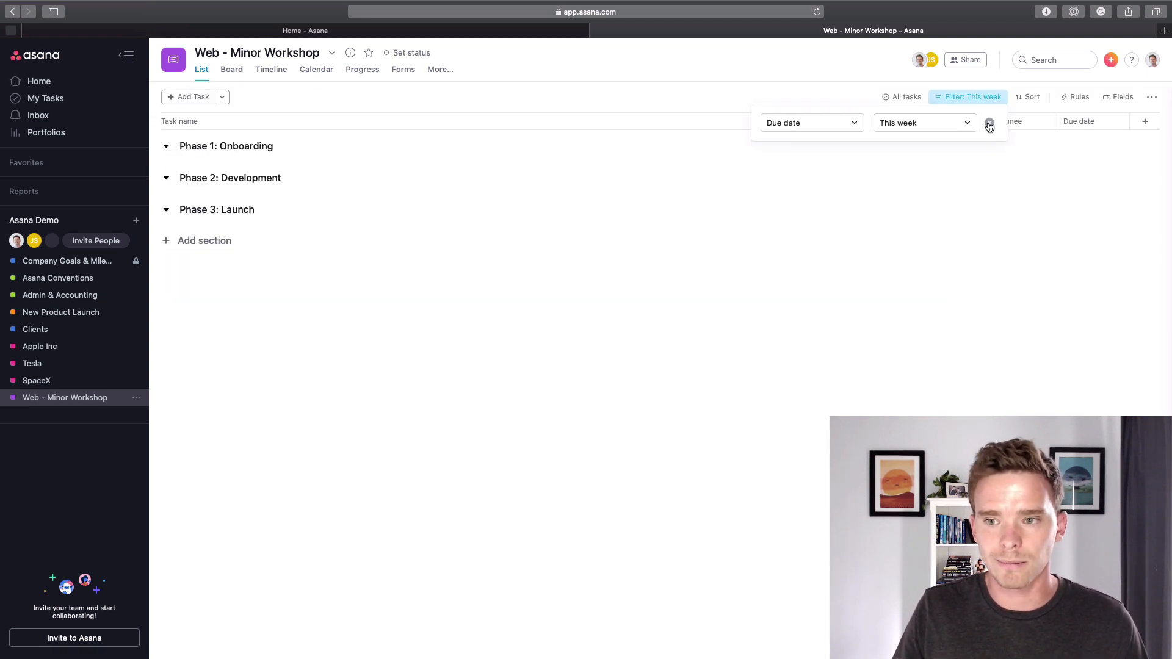
left_click(955, 123)
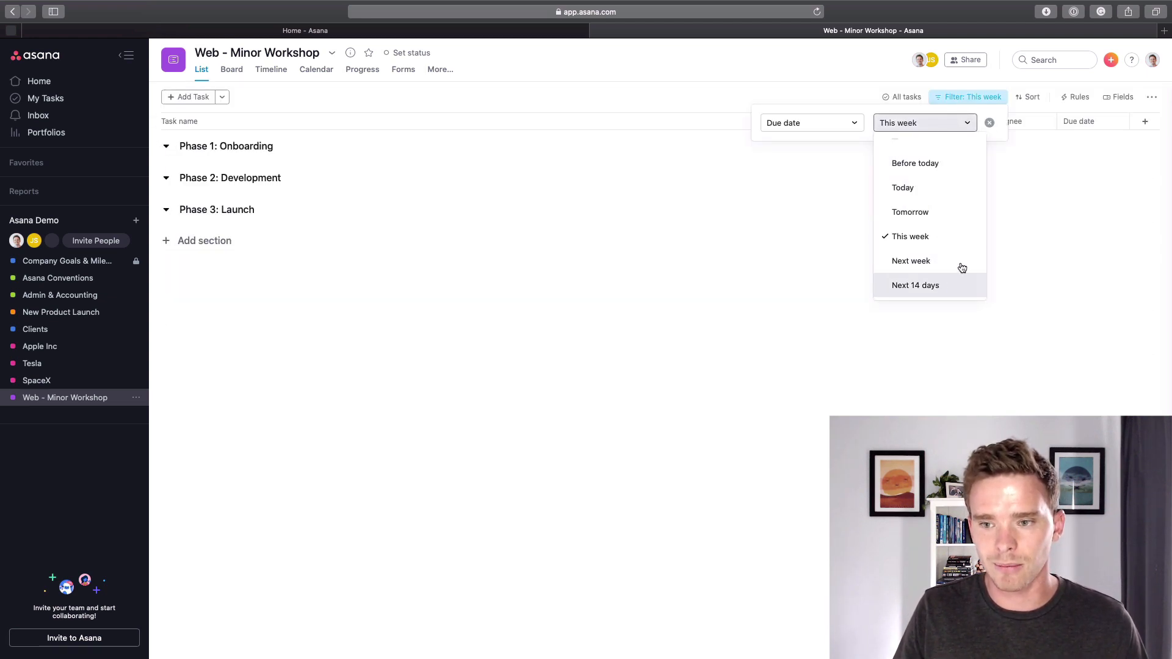
left_click(952, 284)
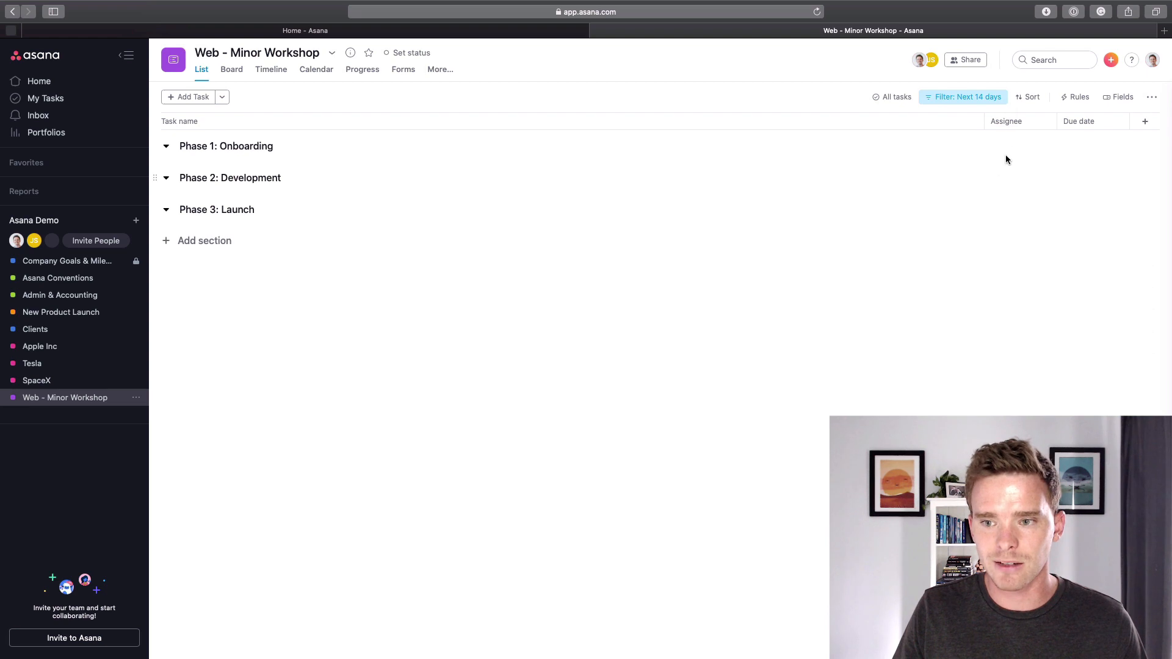
left_click(952, 99)
left_click(987, 124)
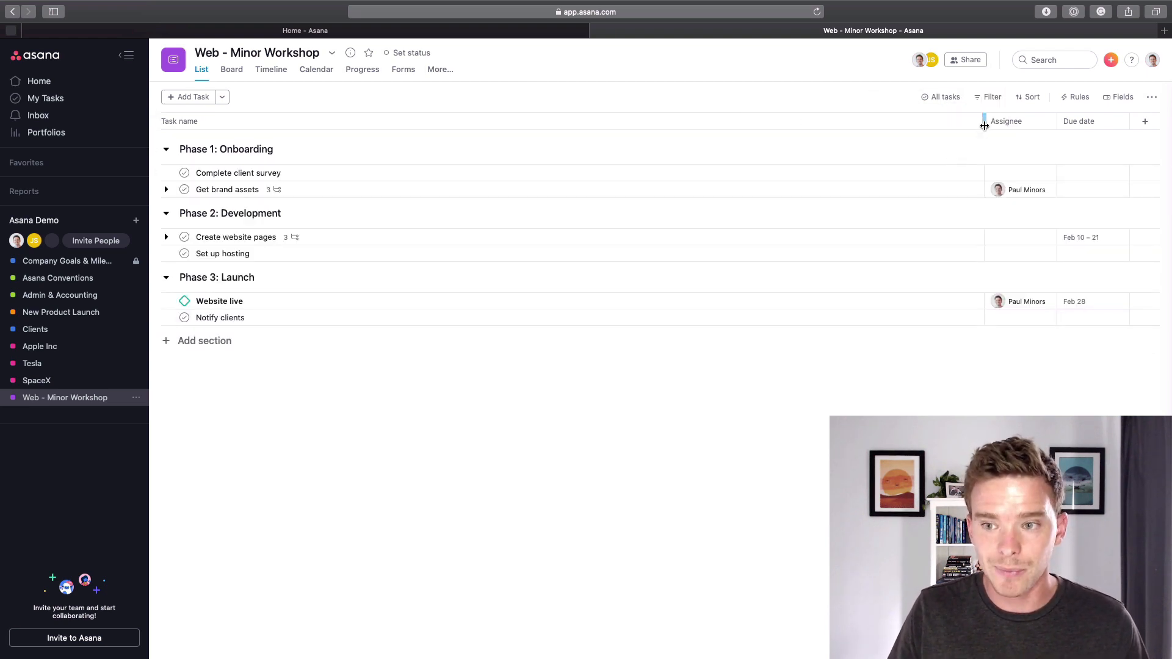
- Check the quick filter options, sort the task list by due date, and collapse and re-expand the No Due Date group
left_click(991, 98)
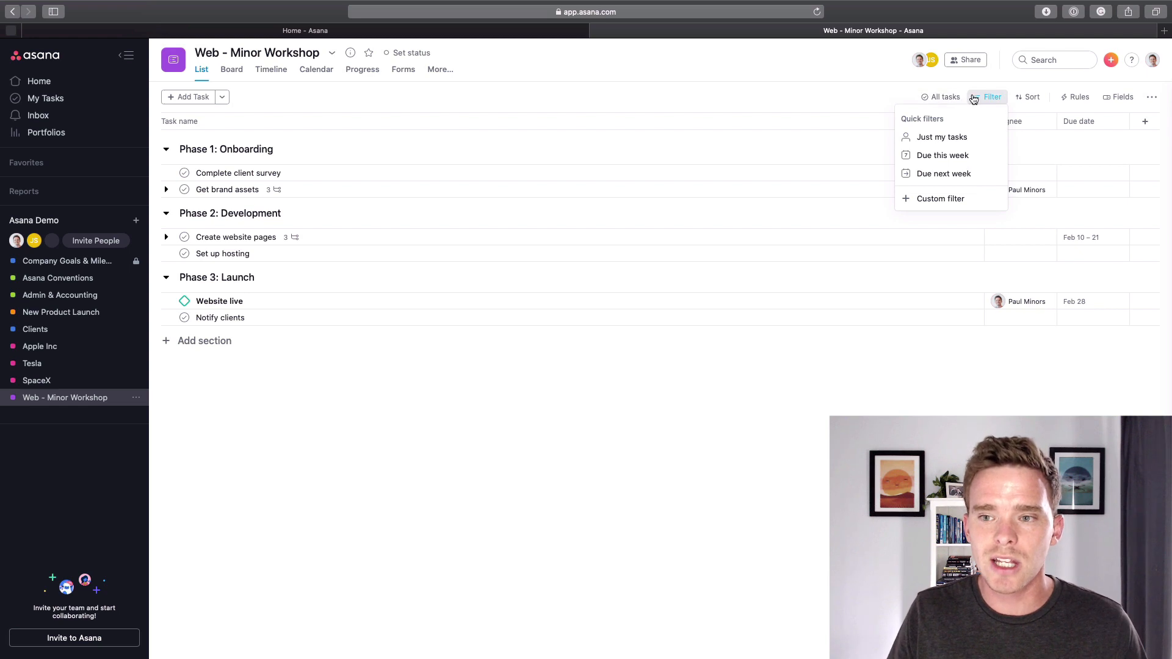
left_click(947, 280)
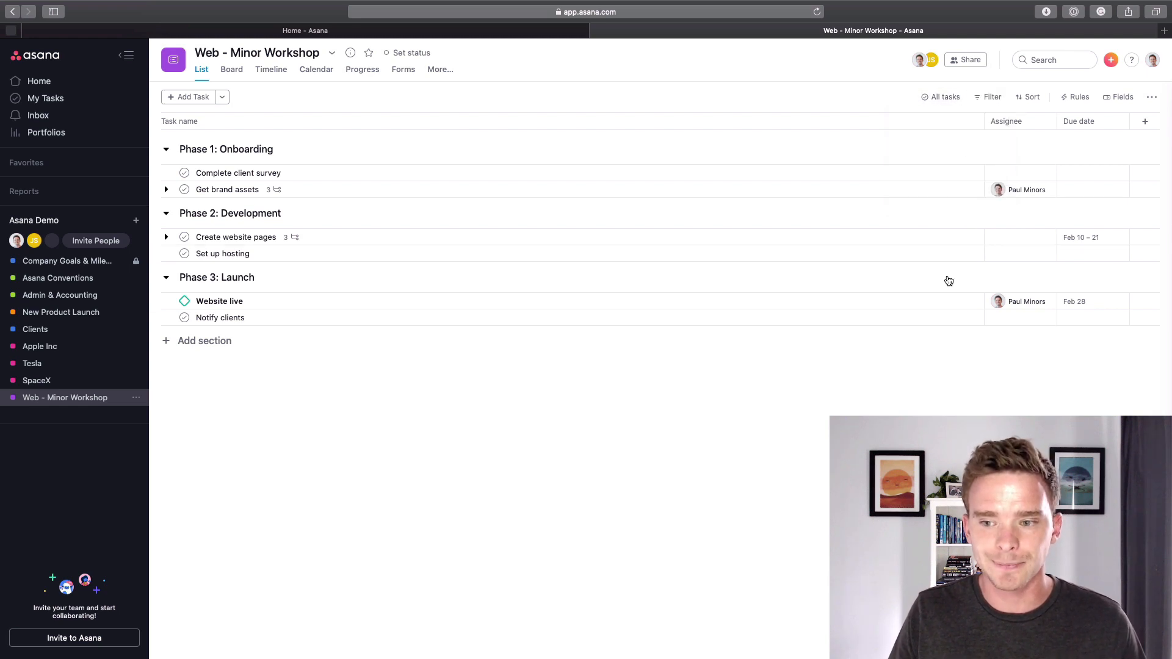
left_click(1028, 98)
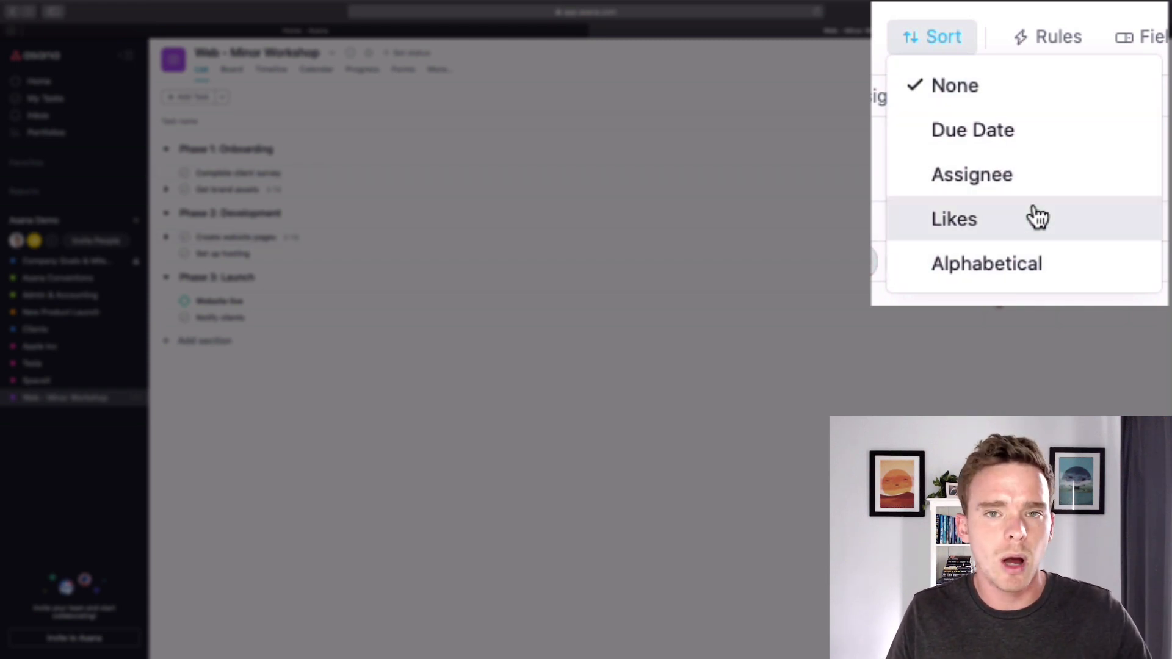
left_click(1032, 131)
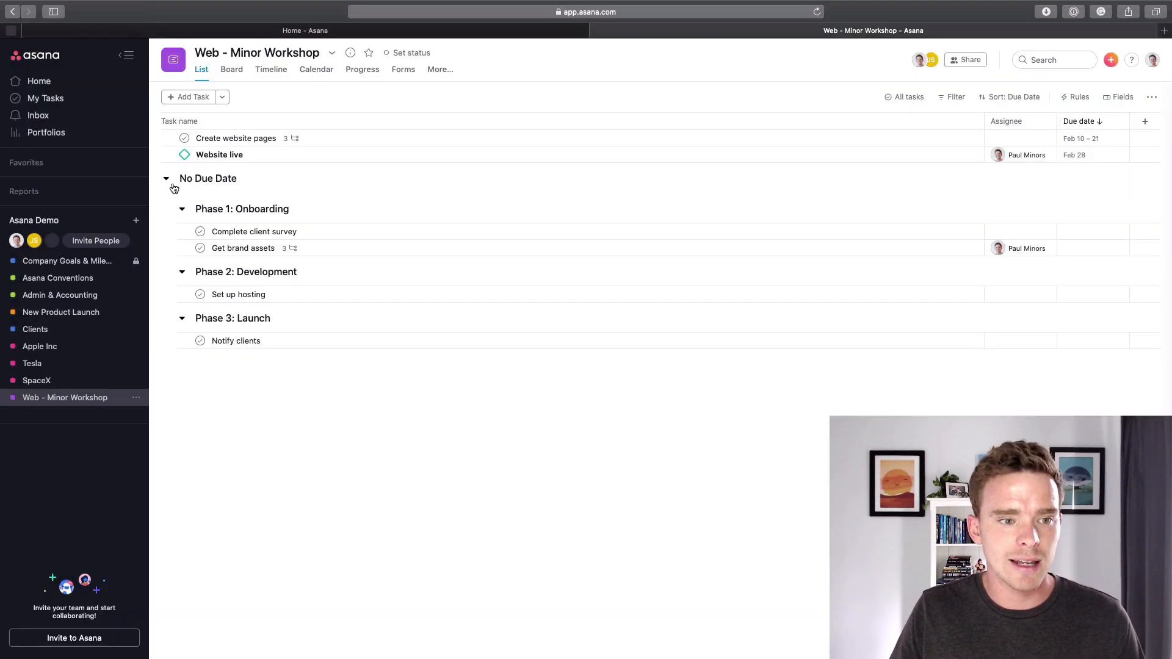
left_click(166, 179)
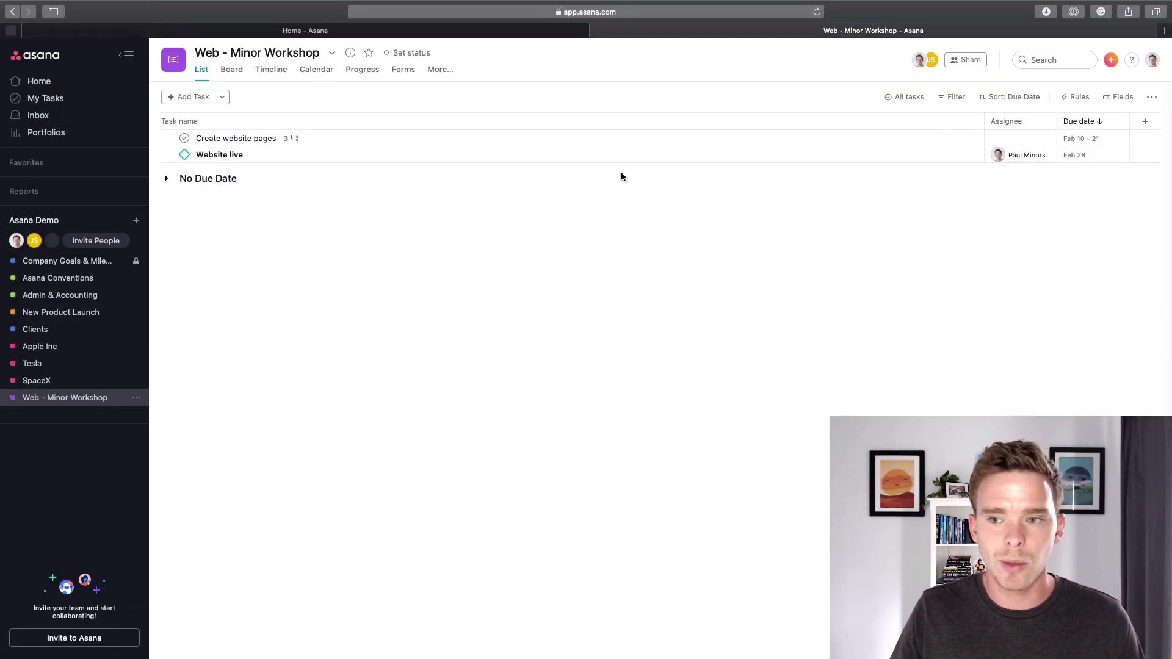
left_click(166, 180)
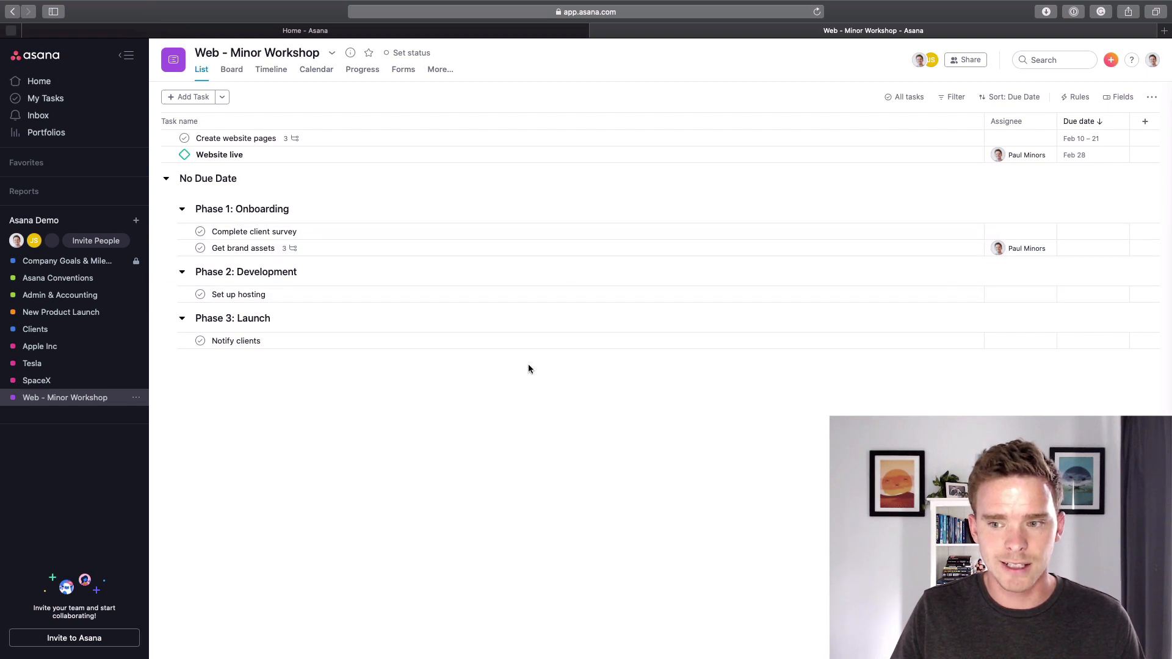
- Set the due date of "Complete client survey" to February 6, 2020 and of "Get brand assets" to February 10, 2020
left_click(671, 235)
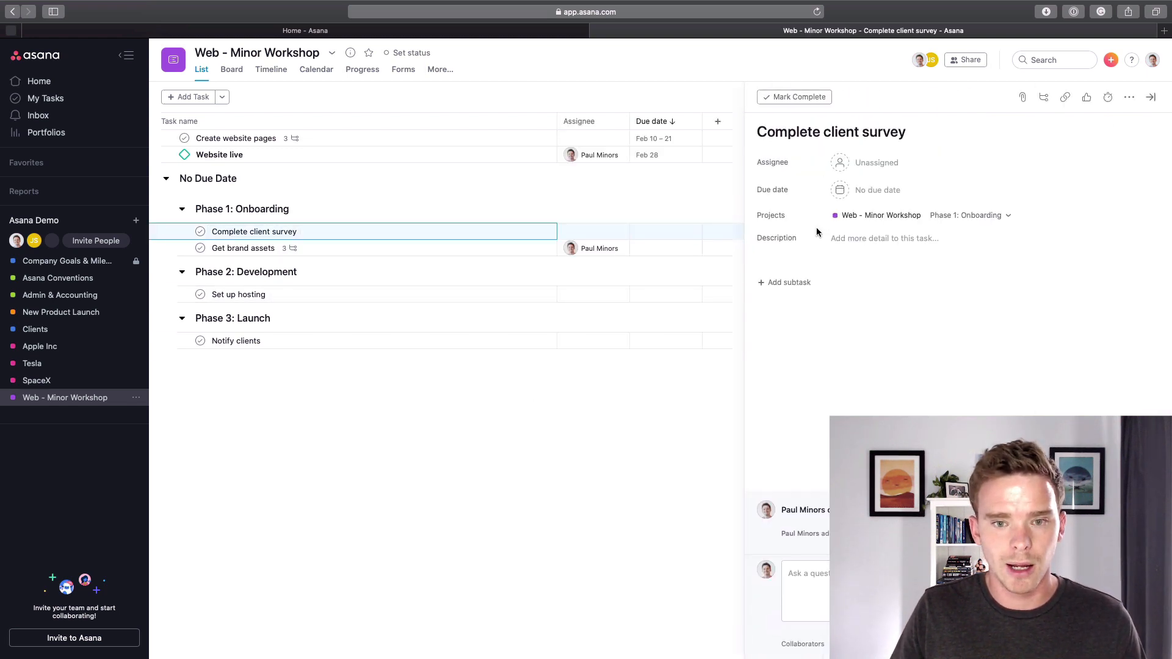
left_click(873, 192)
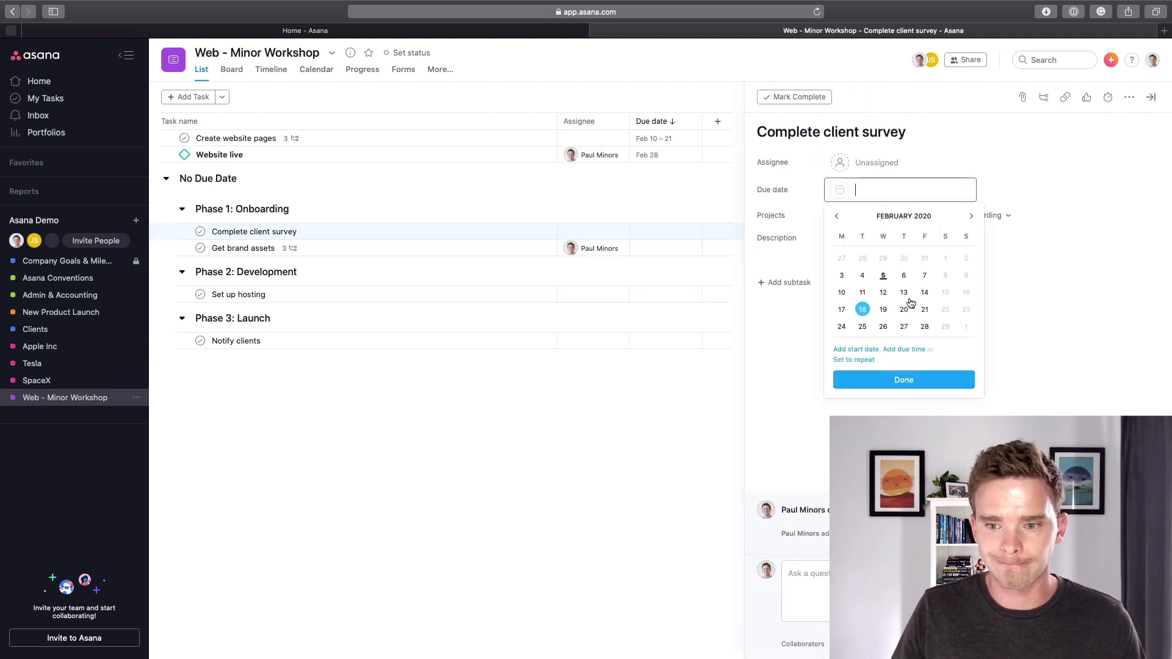
left_click(904, 275)
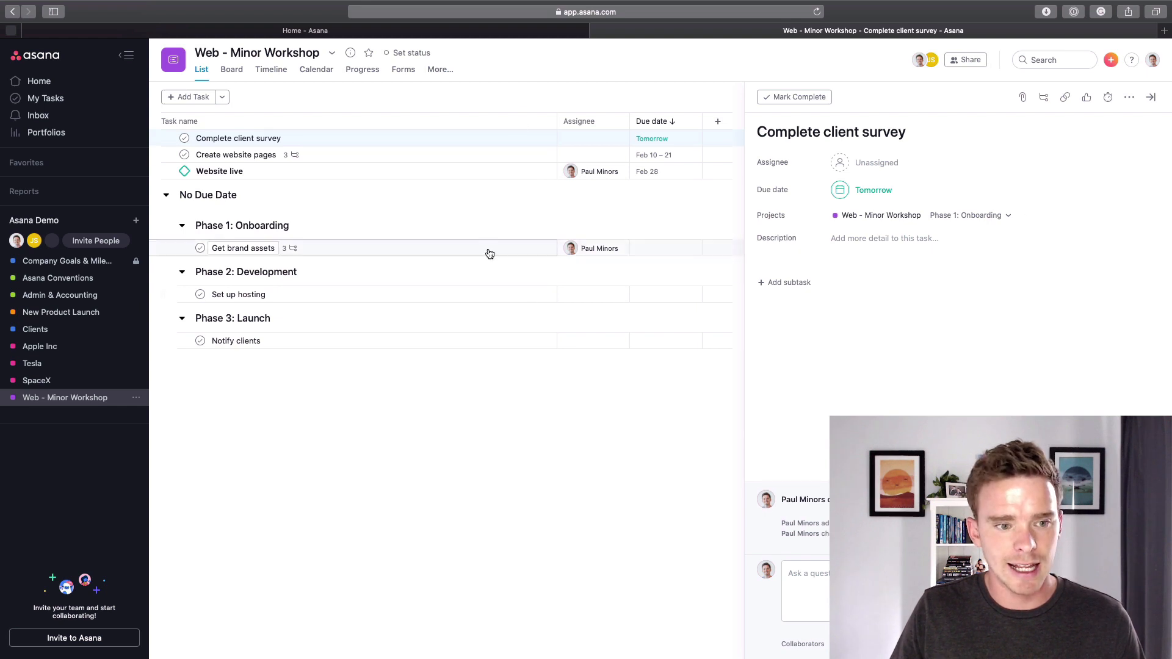
left_click(379, 251)
left_click(879, 190)
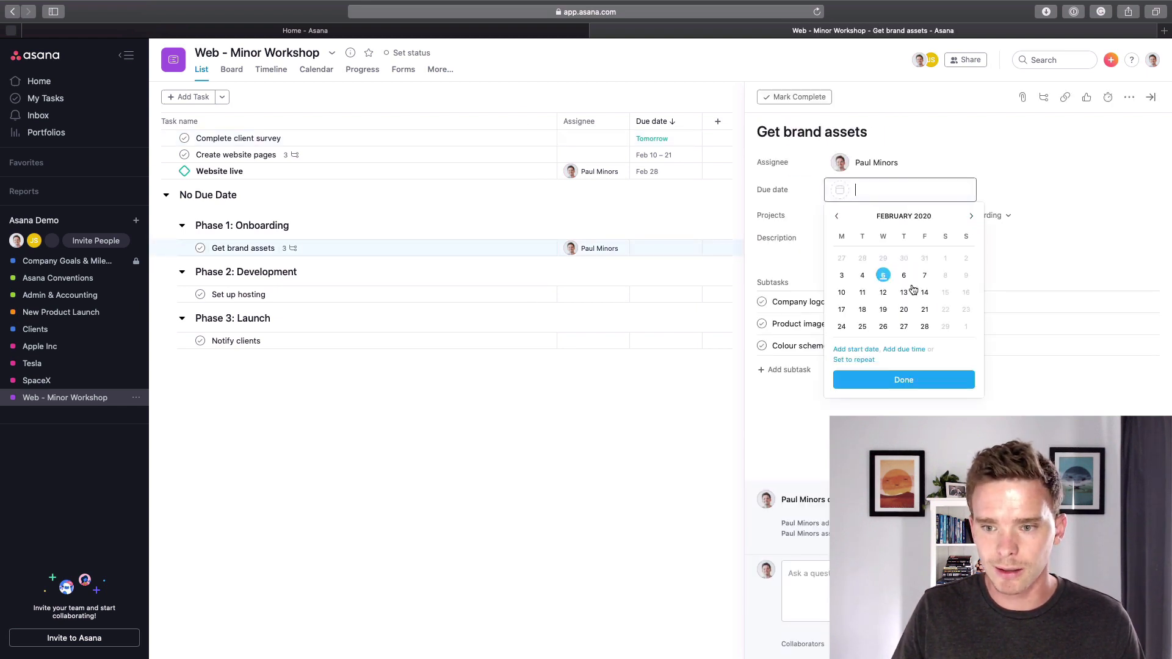
left_click(844, 293)
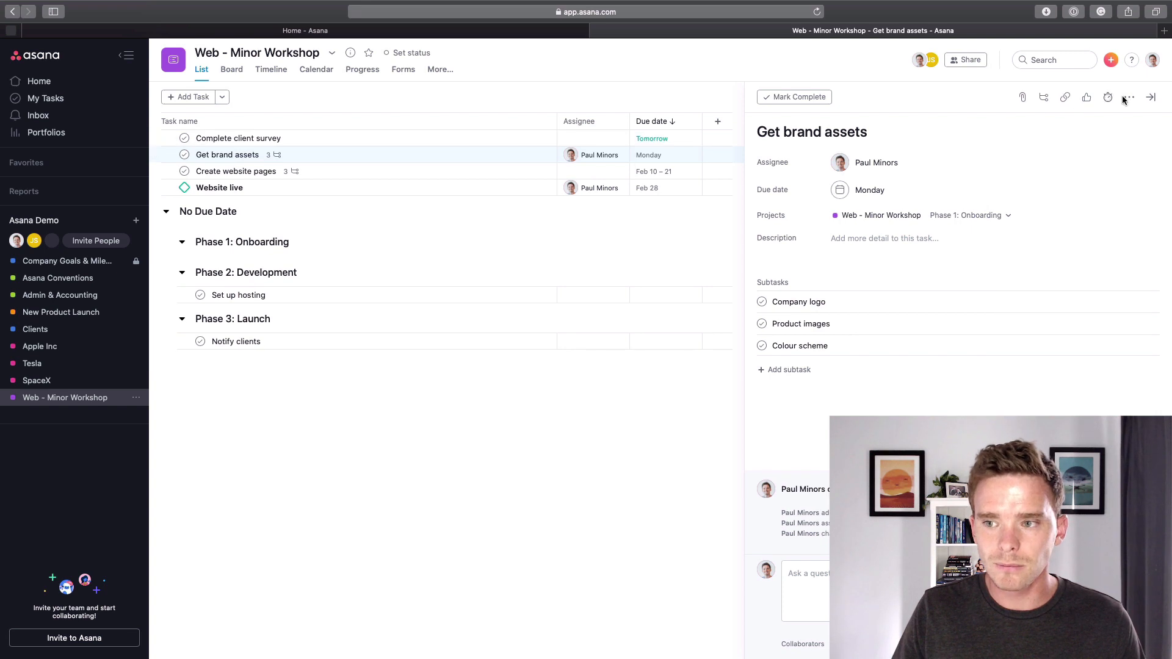
left_click(1151, 97)
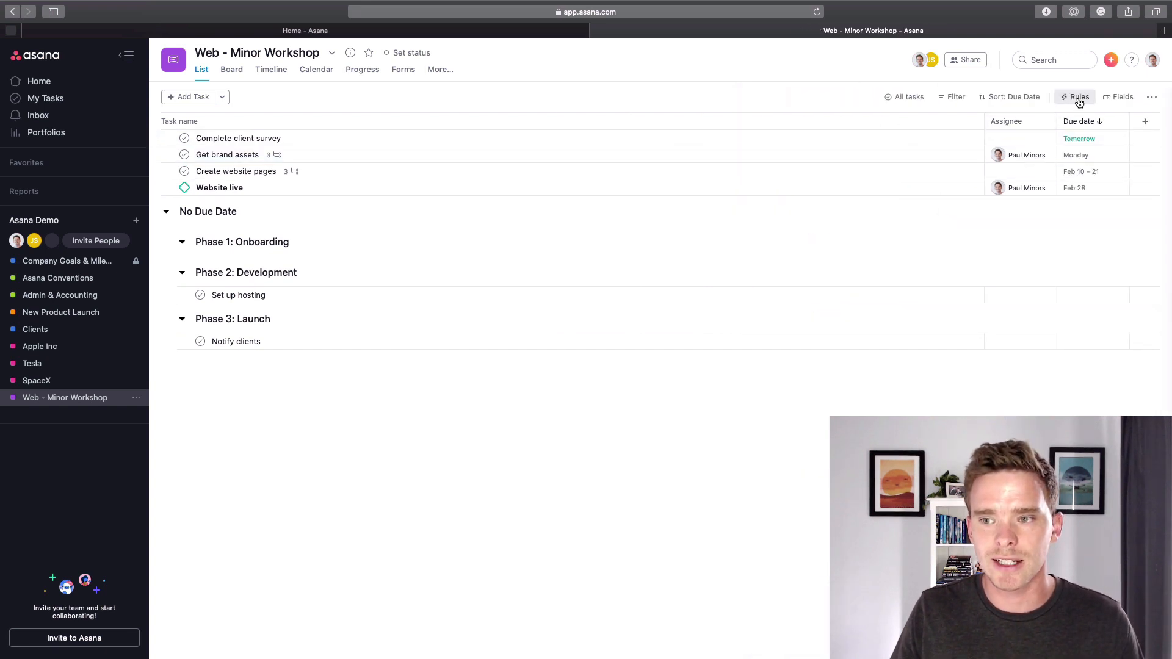
- Sort the task list by assignee and reset the sorting to None
left_click(1023, 97)
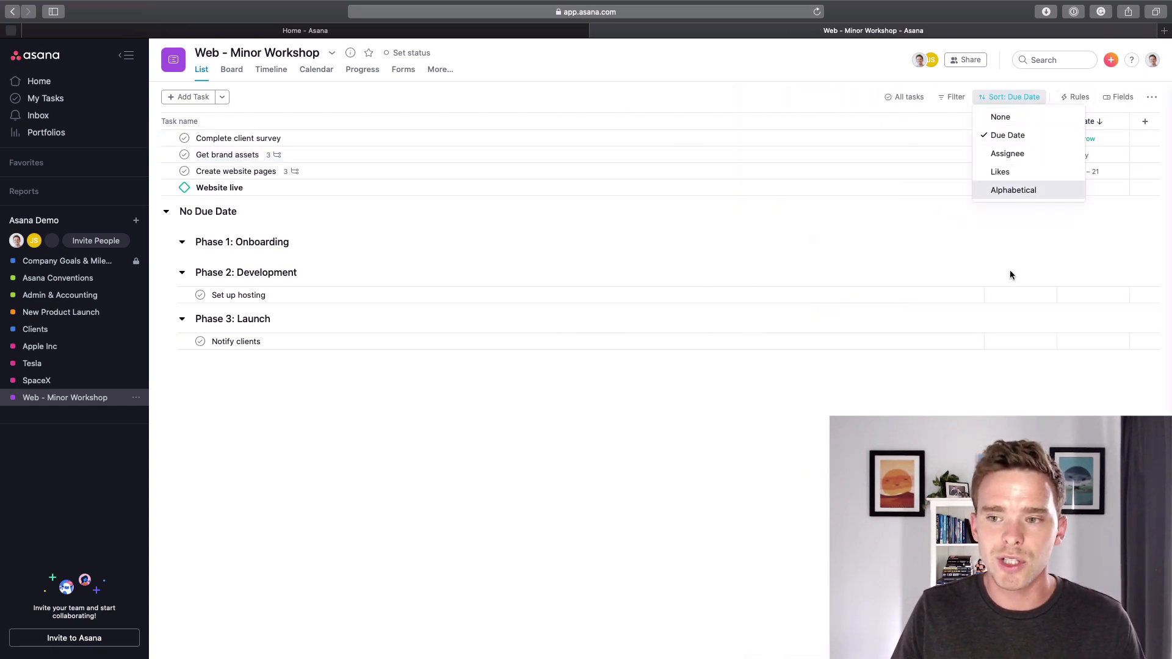
left_click(1008, 155)
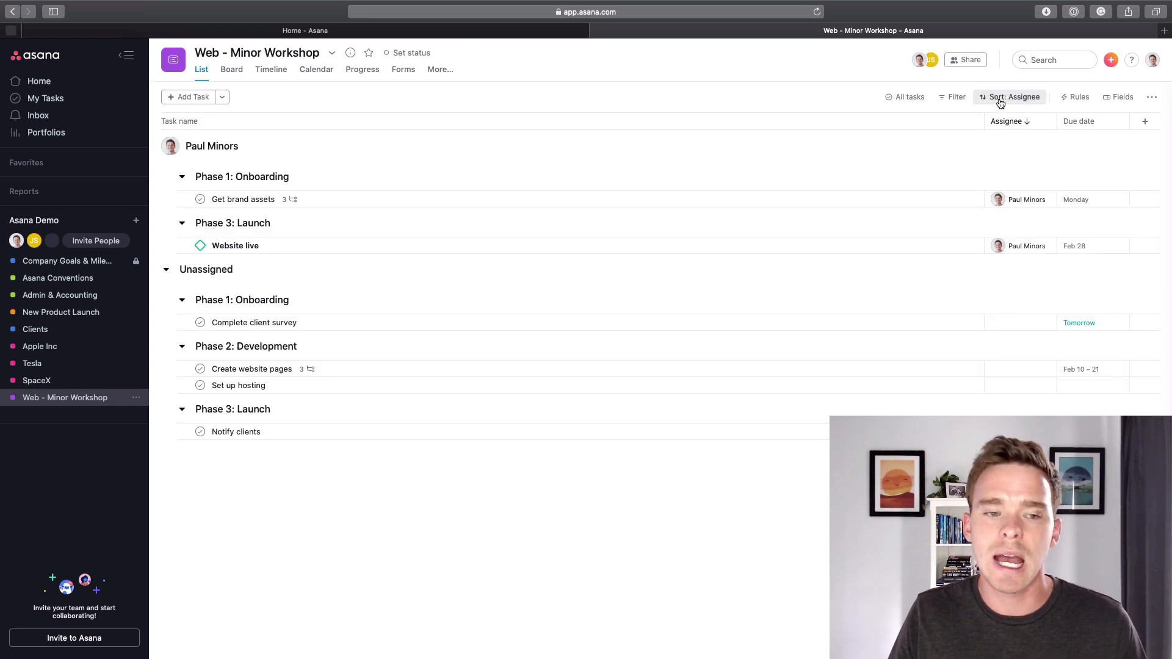
left_click(1002, 102)
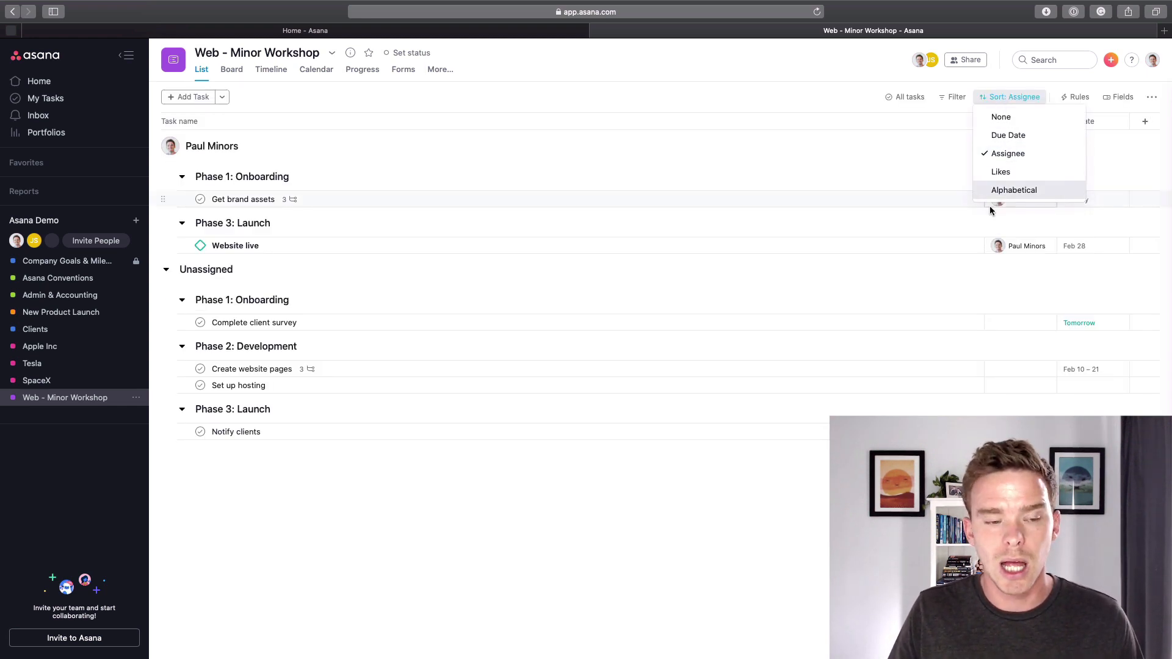
left_click(1001, 117)
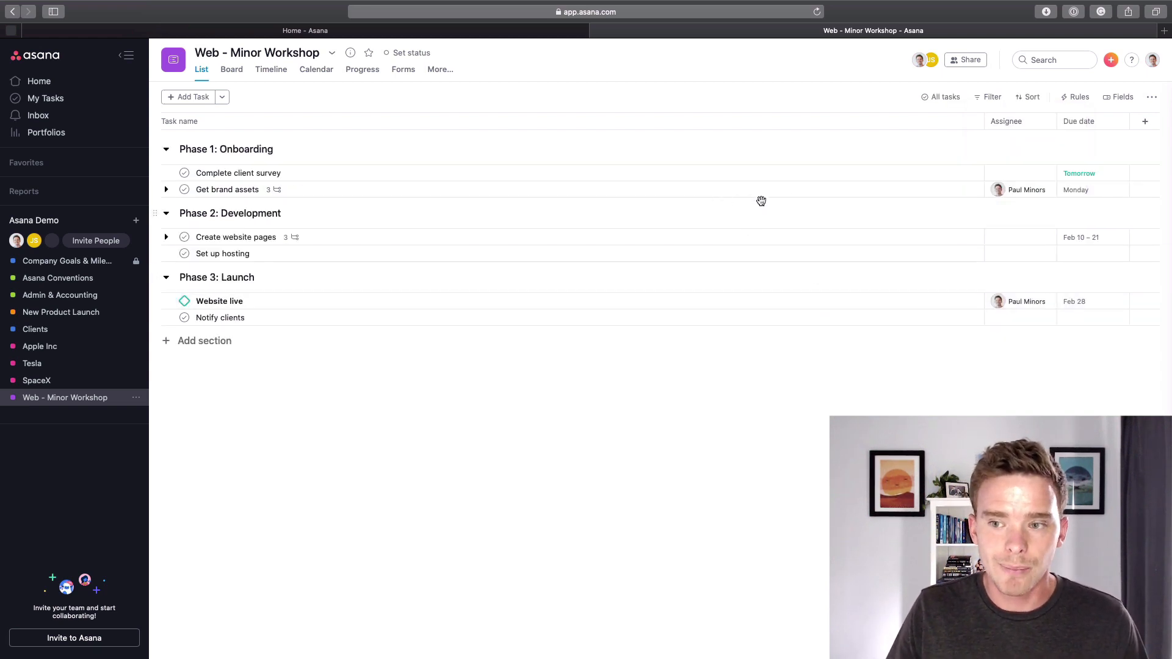
left_click(1032, 98)
left_click(1026, 118)
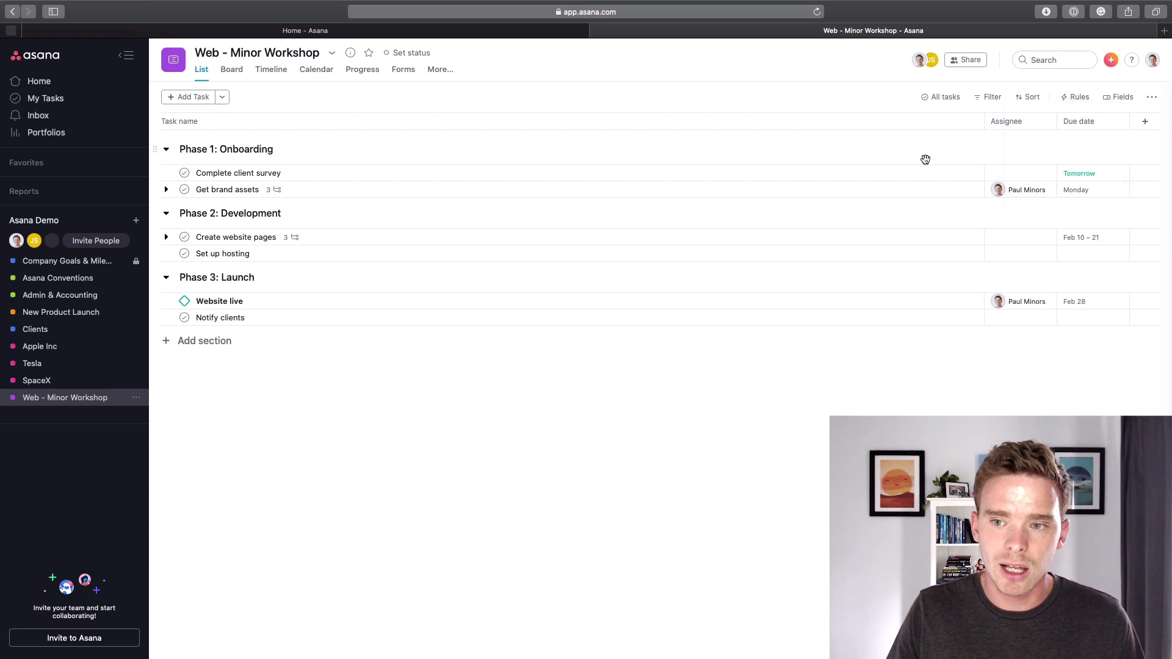
- Sort the list using the Assignee column heading and clear that sort order again
left_click(1016, 122)
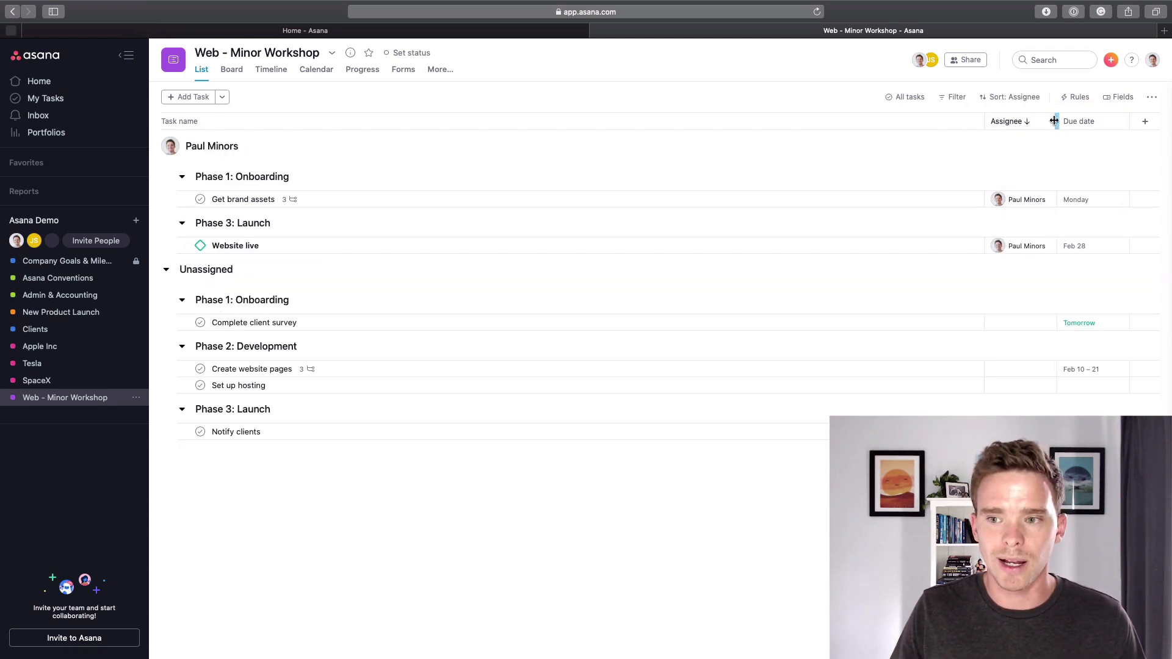
left_click(1014, 97)
left_click(1001, 117)
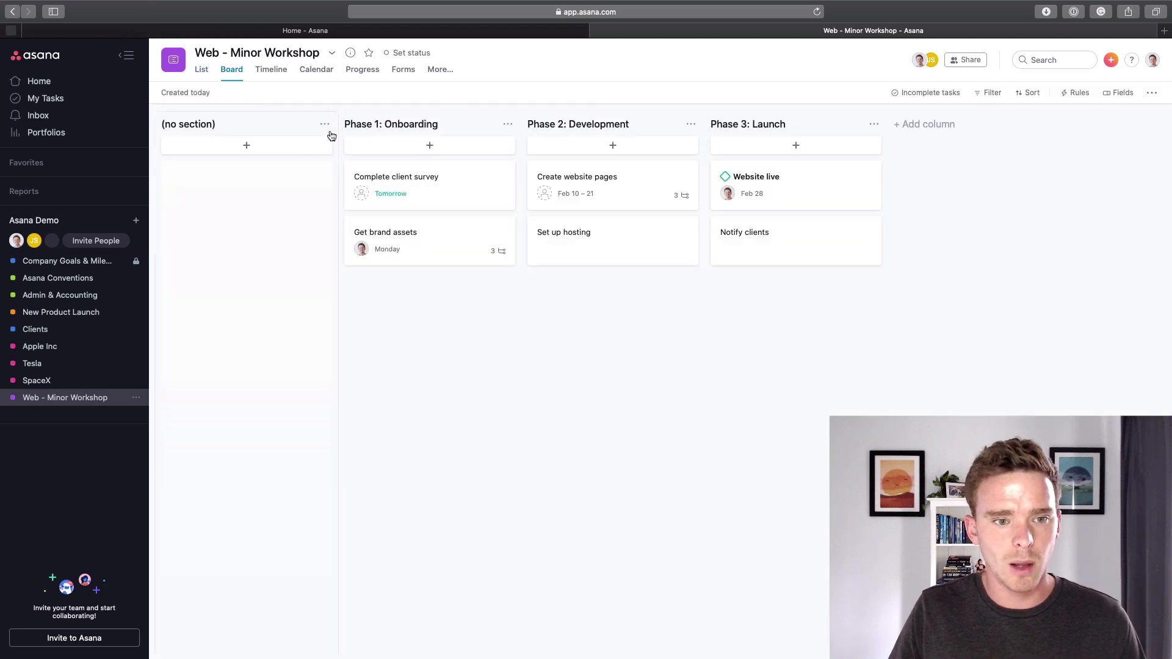
- Delete the empty "(no section)" column in the project's Board view
left_click(325, 124)
left_click(334, 163)
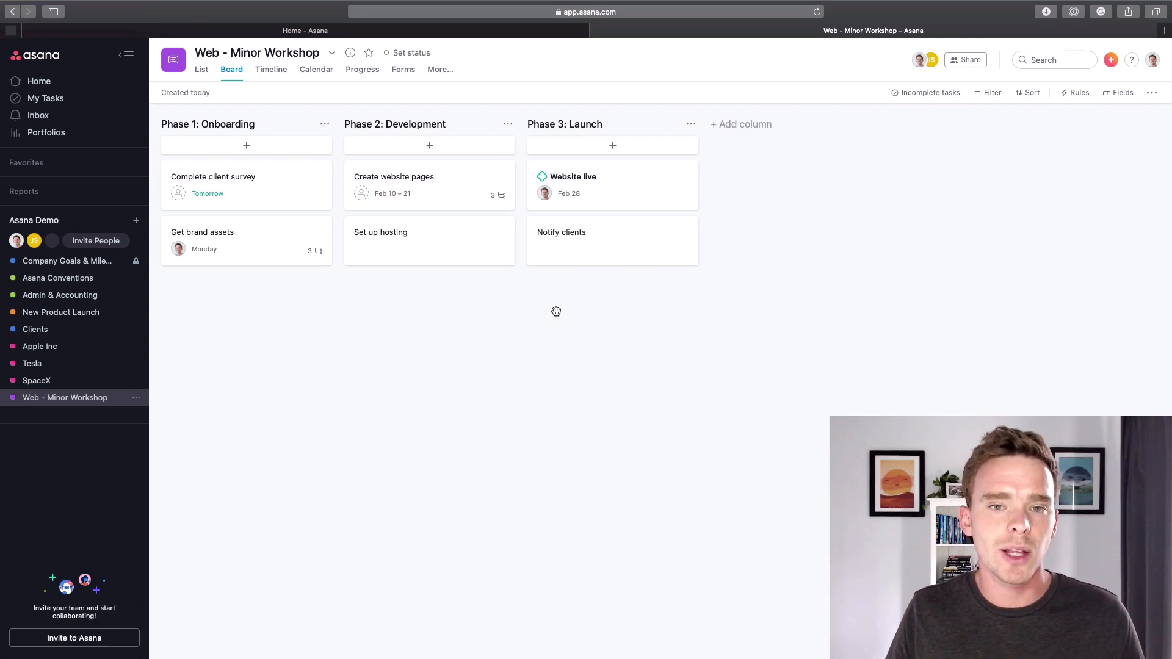
- Examine the board of the Timeline project, including its Complete column, and return to the "Web - Minor Workshop" project
left_click(434, 31)
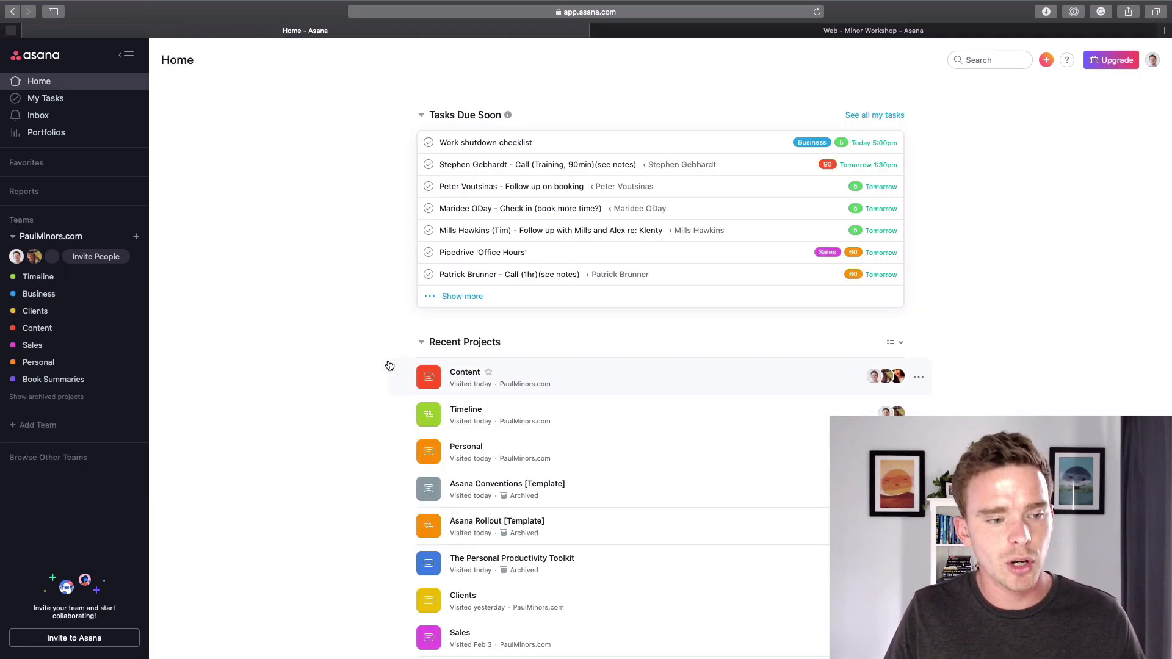
left_click(89, 278)
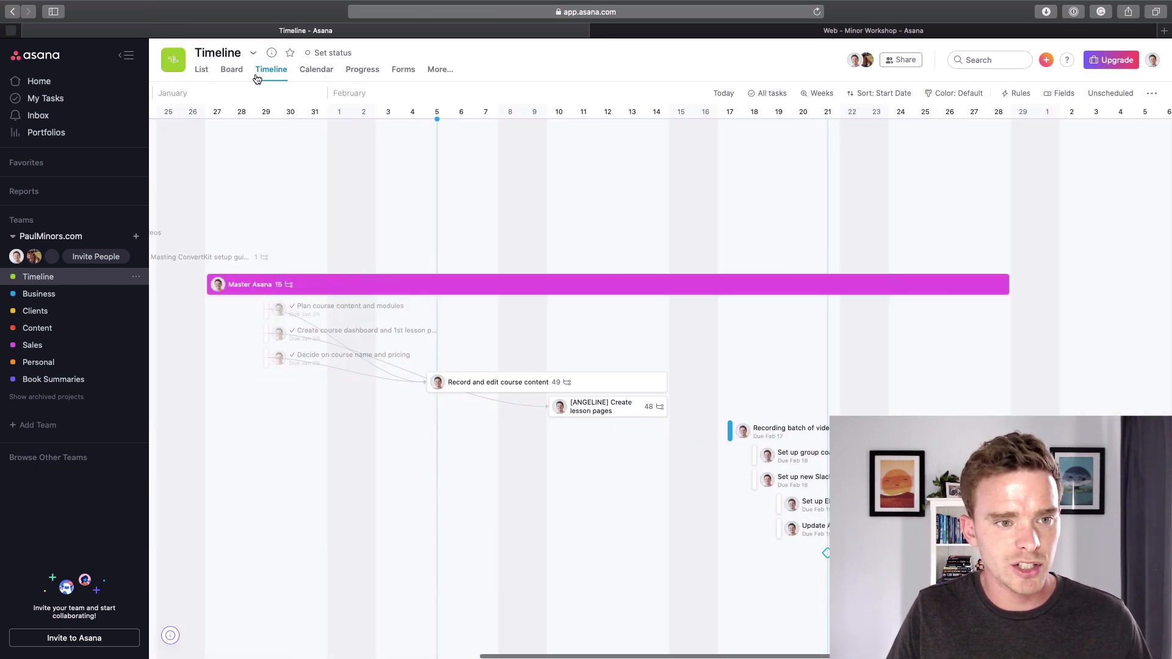
left_click(232, 69)
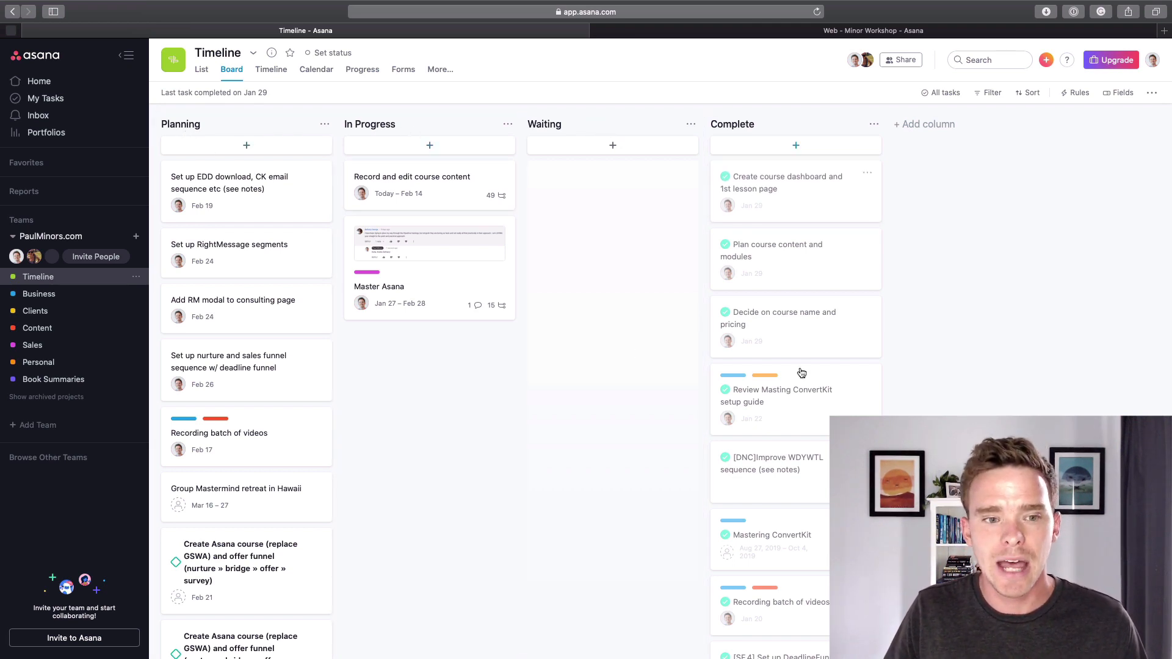
left_click_drag(216, 187, 237, 171)
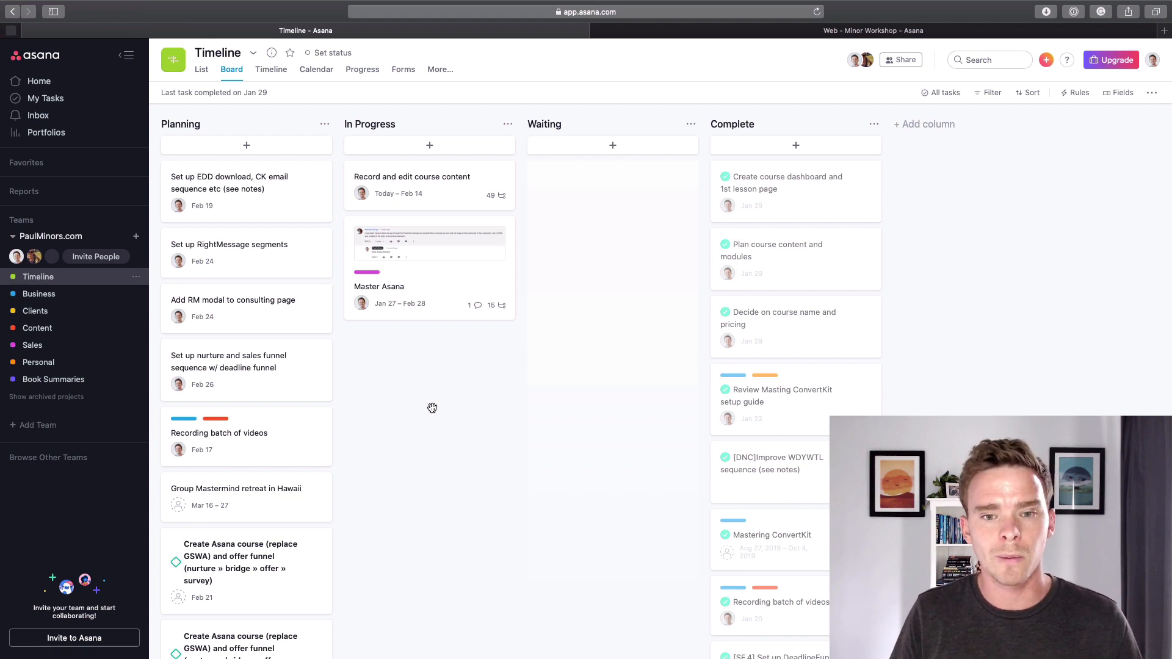
scroll(763, 330, "down", 10)
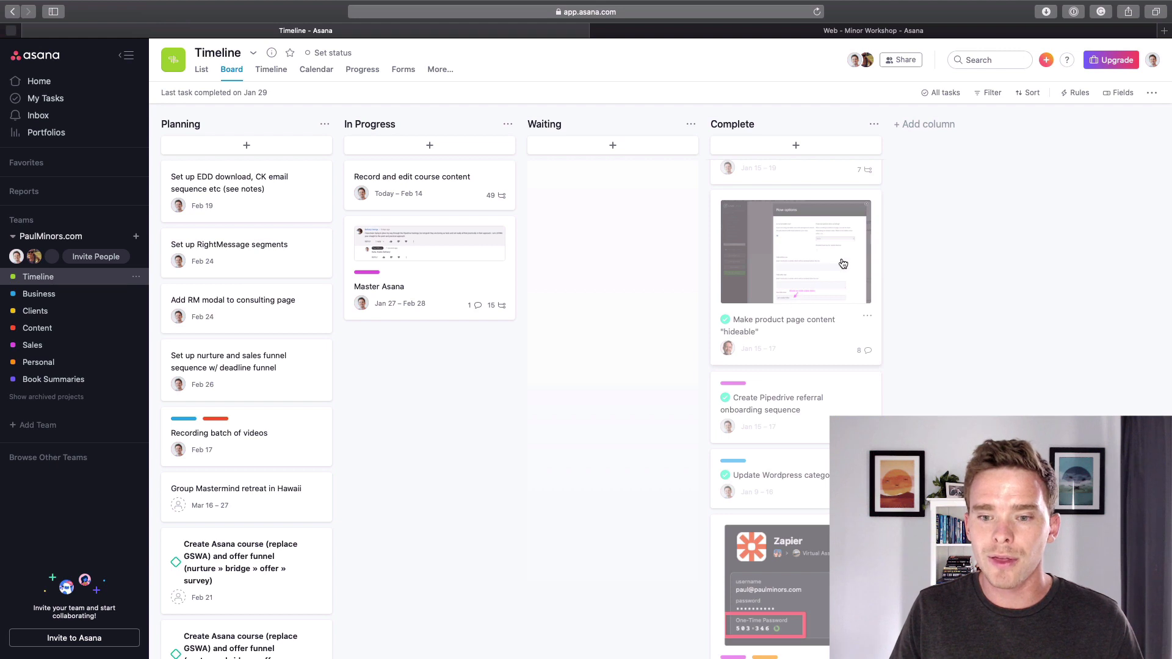
scroll(801, 309, "down", 5)
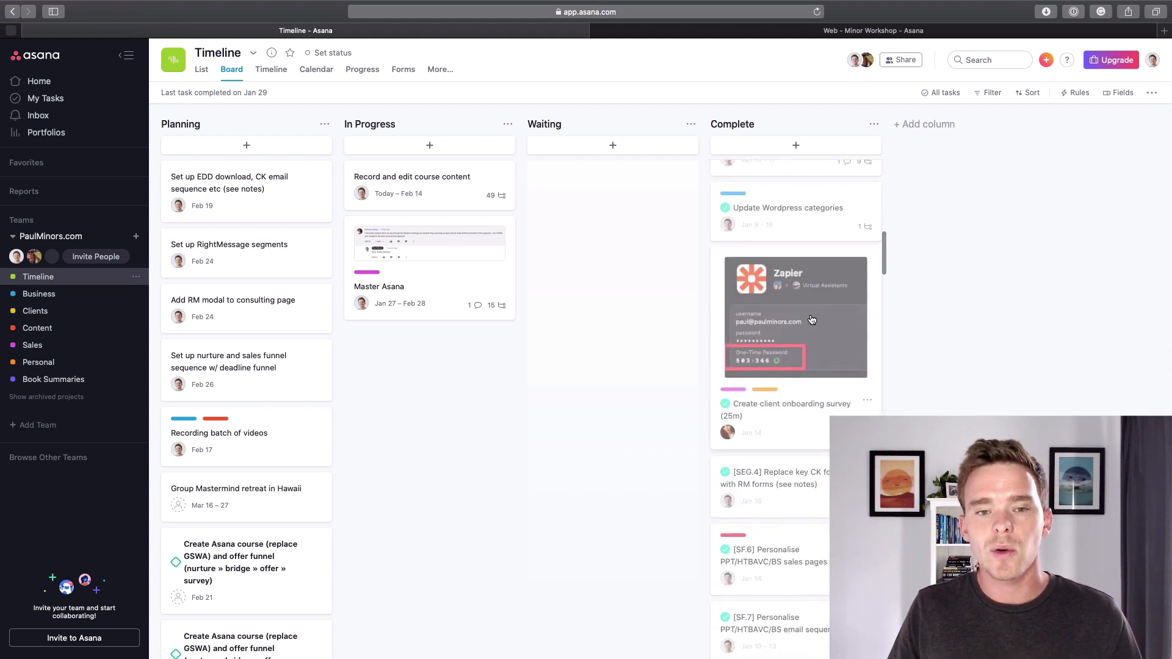
left_click(761, 31)
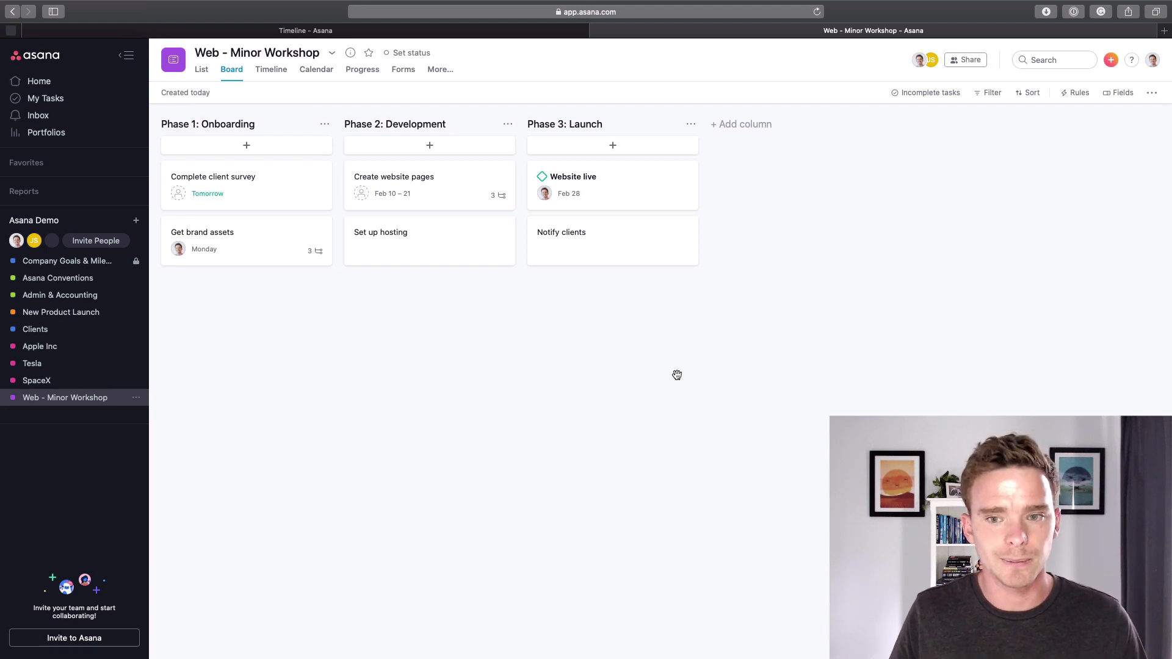
- Compare the project's timeline with its list and check the dates of "Complete client survey" and "Create website pages" on the timeline
left_click(272, 70)
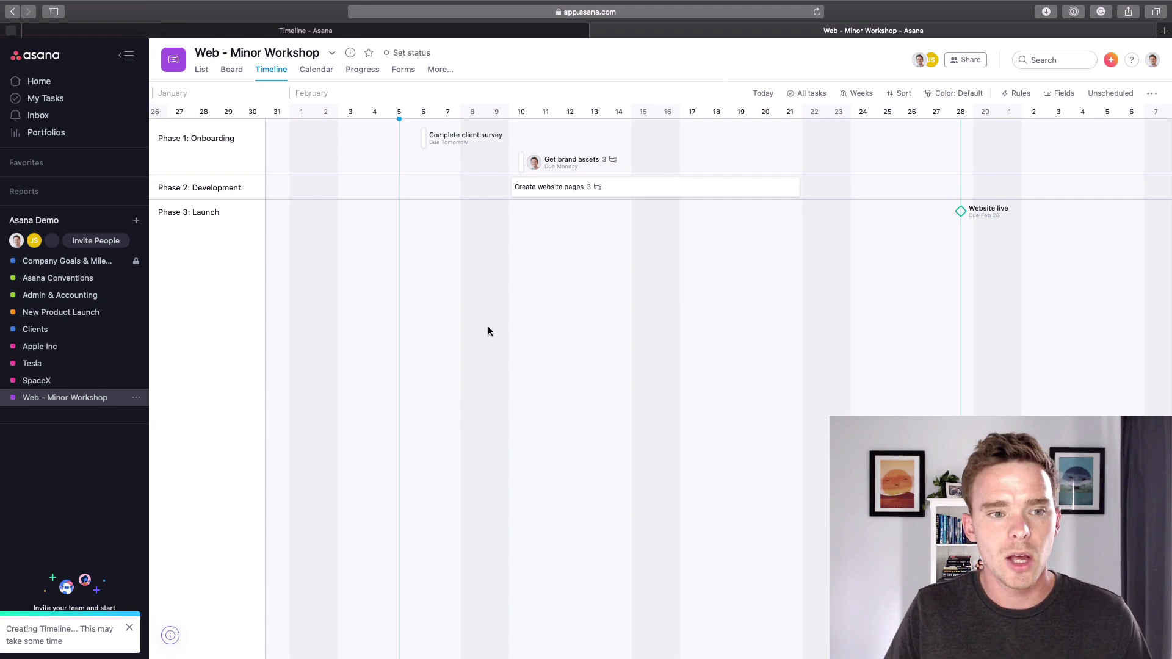
left_click(202, 71)
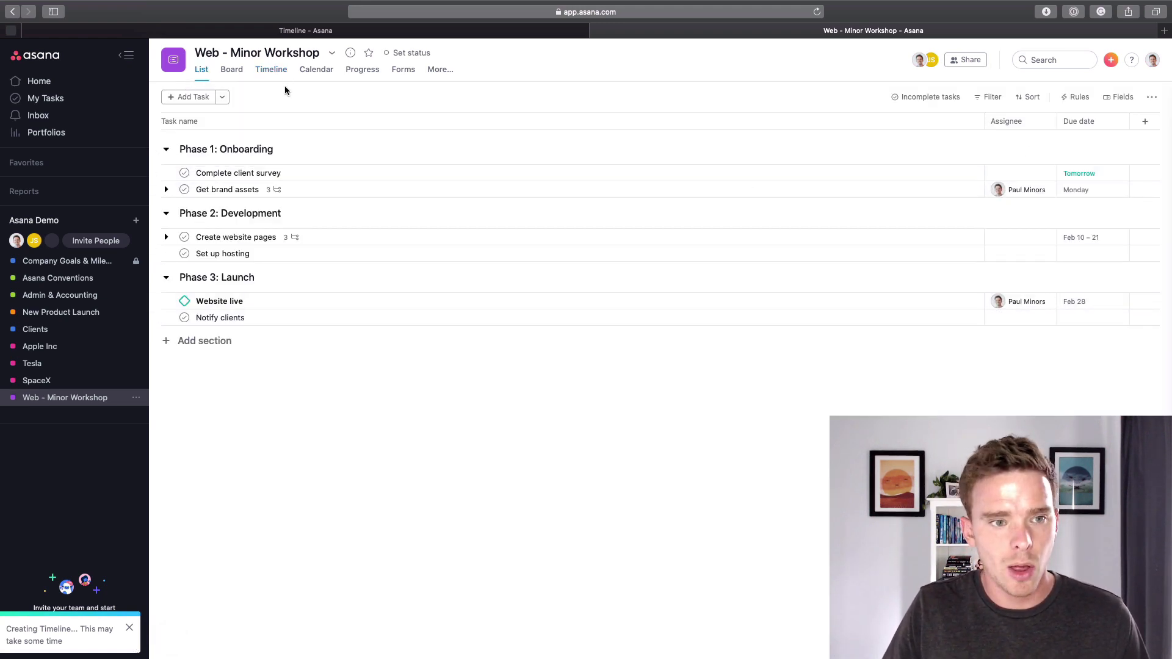
left_click(271, 70)
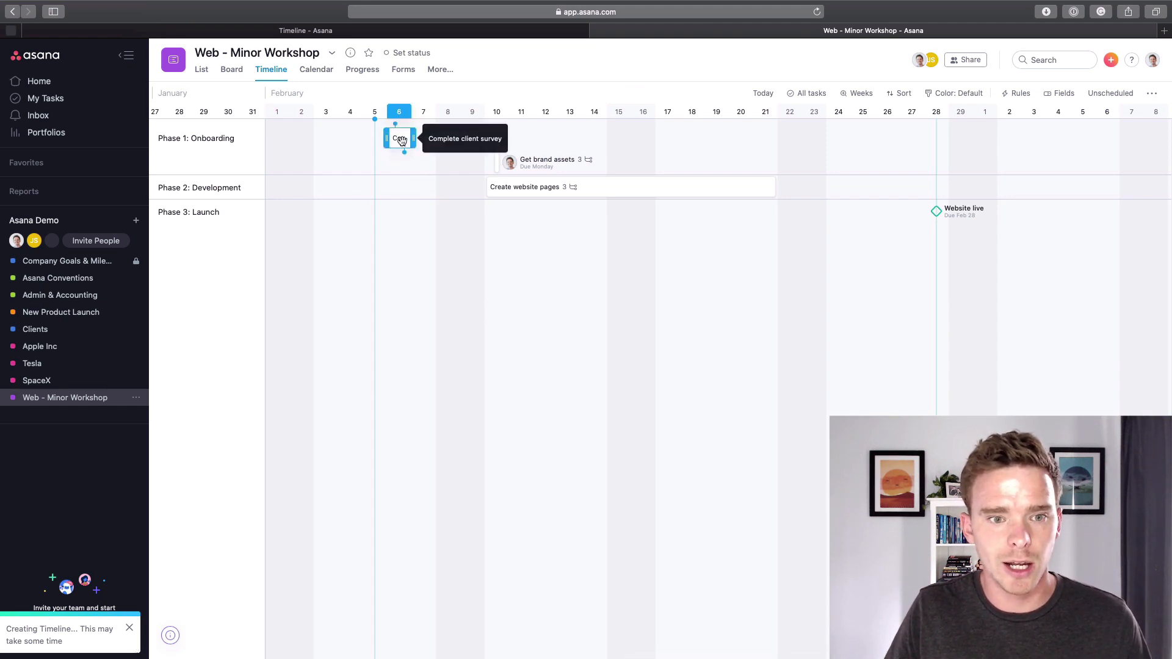
left_click(401, 138)
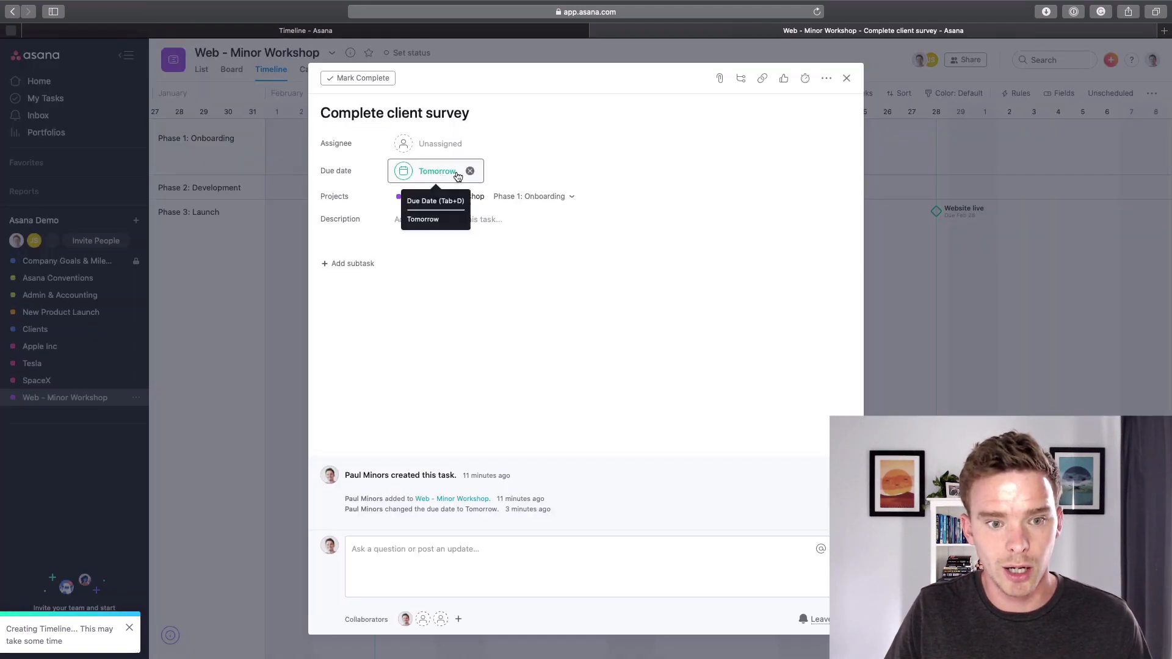
left_click(294, 211)
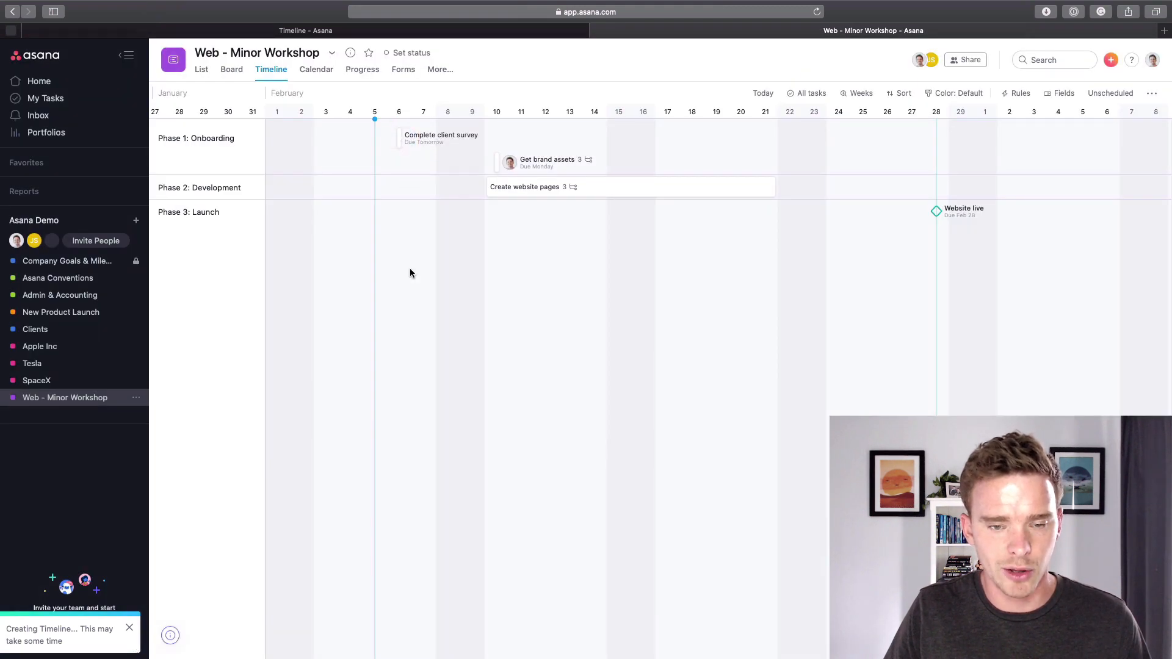
left_click(551, 189)
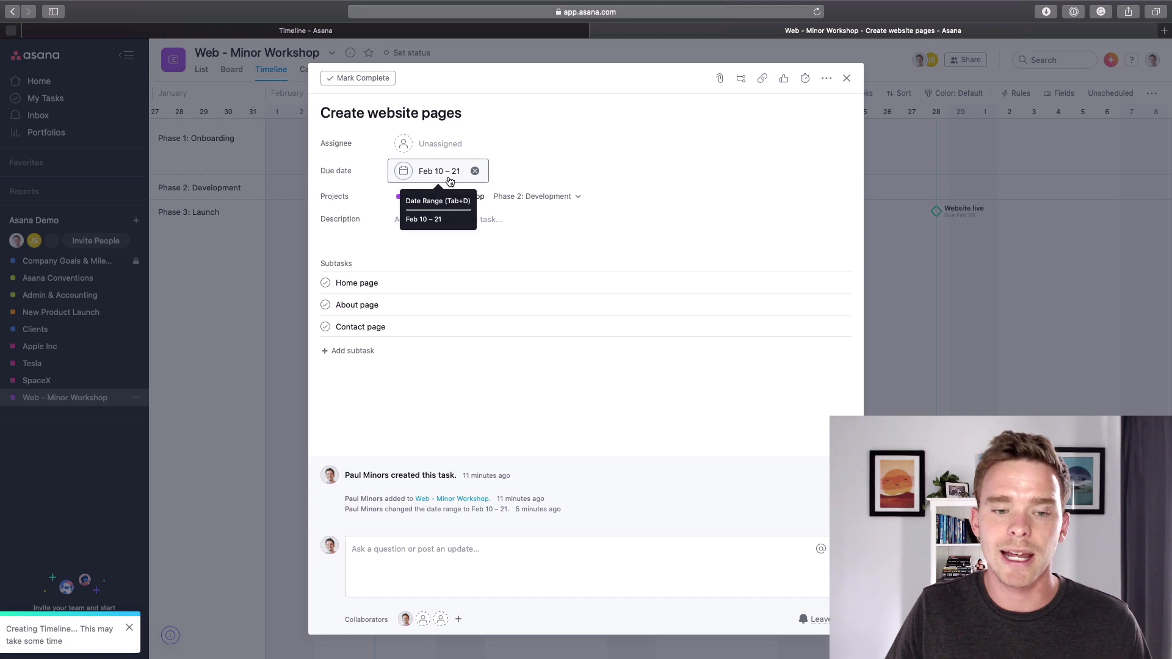
left_click(306, 258)
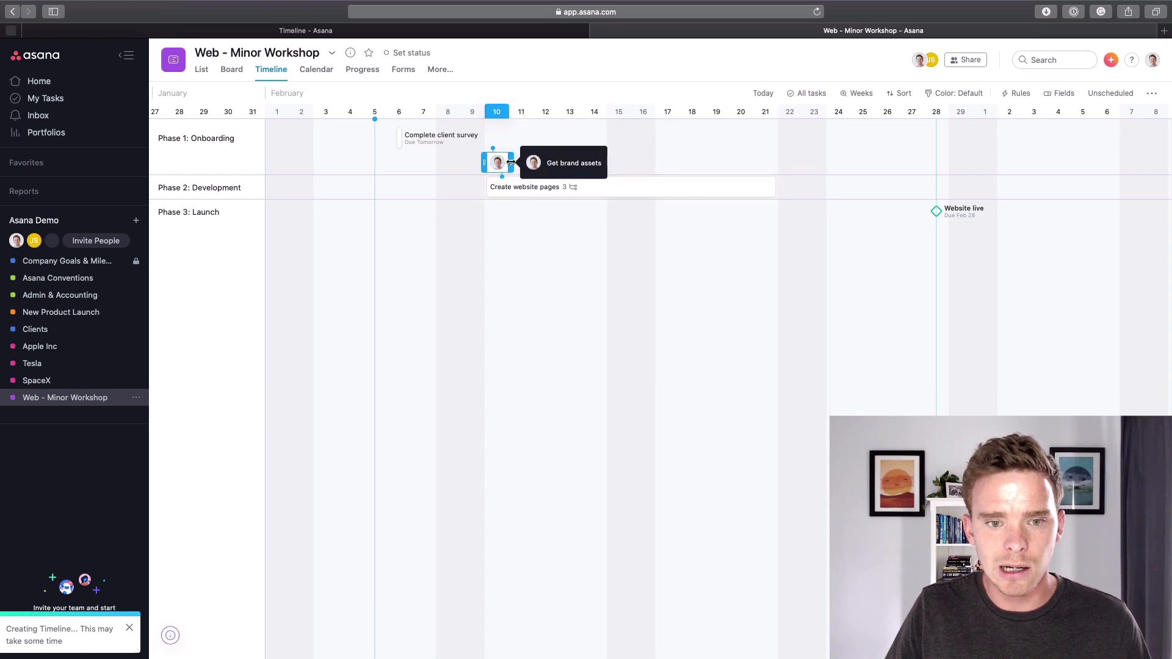
- Extend the "Get brand assets" task on the timeline to run from February 10 to 14
left_click_drag(512, 162, 601, 163)
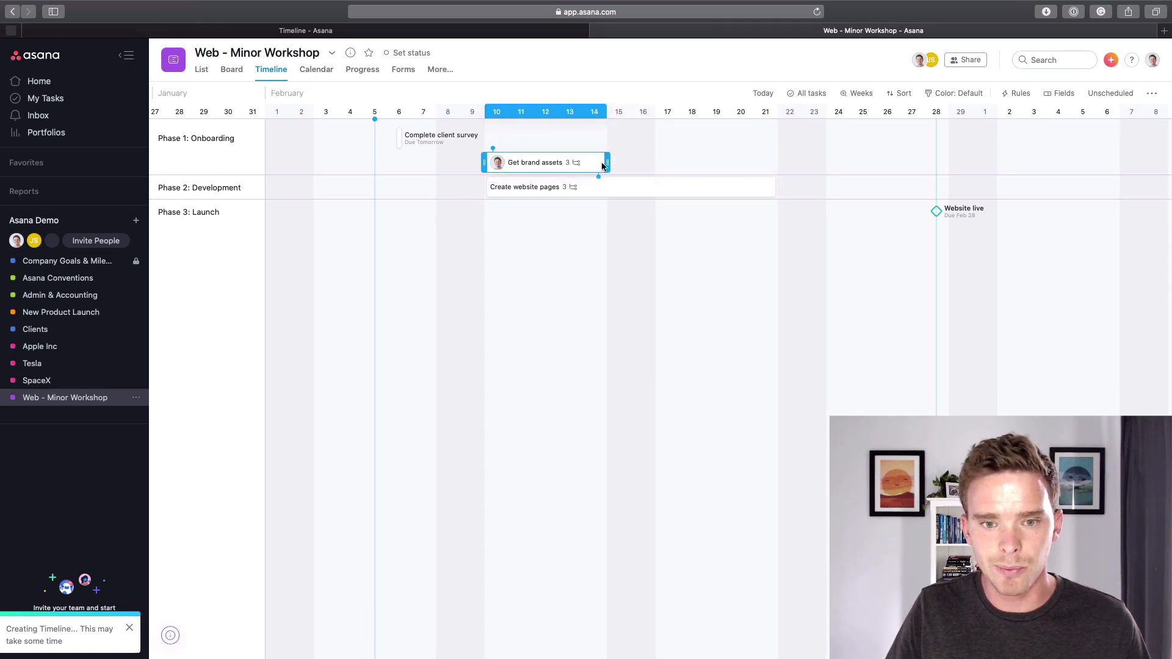
- Check the "Get brand assets" task and compare the project's list with its timeline for tasks without due dates
left_click(537, 163)
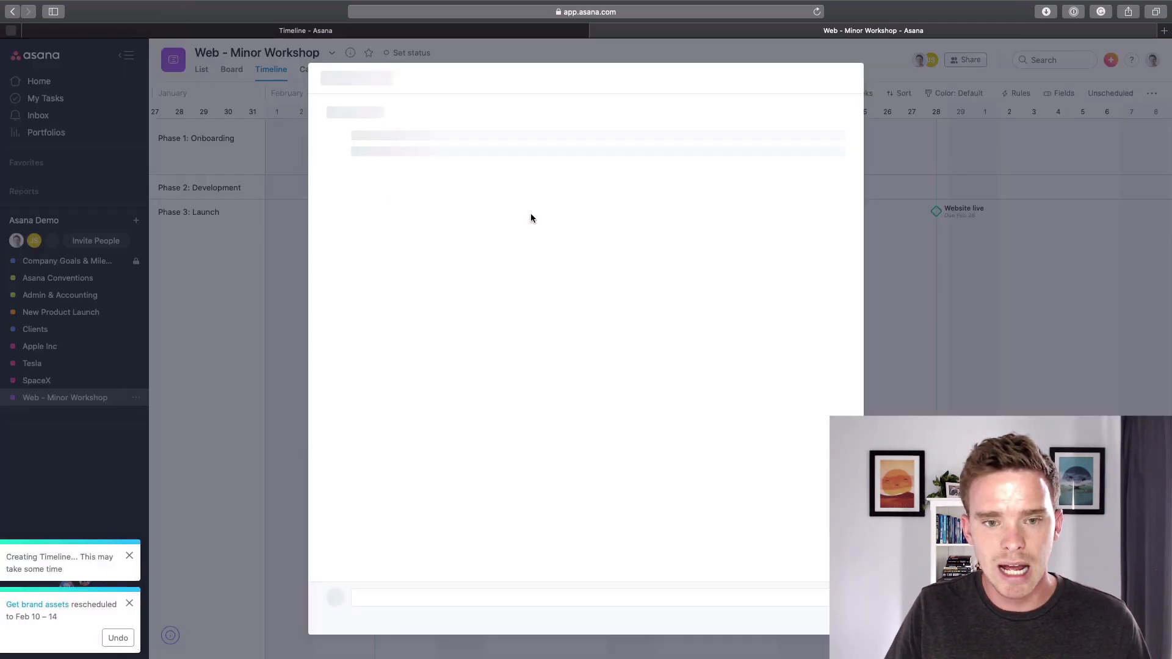
left_click(278, 237)
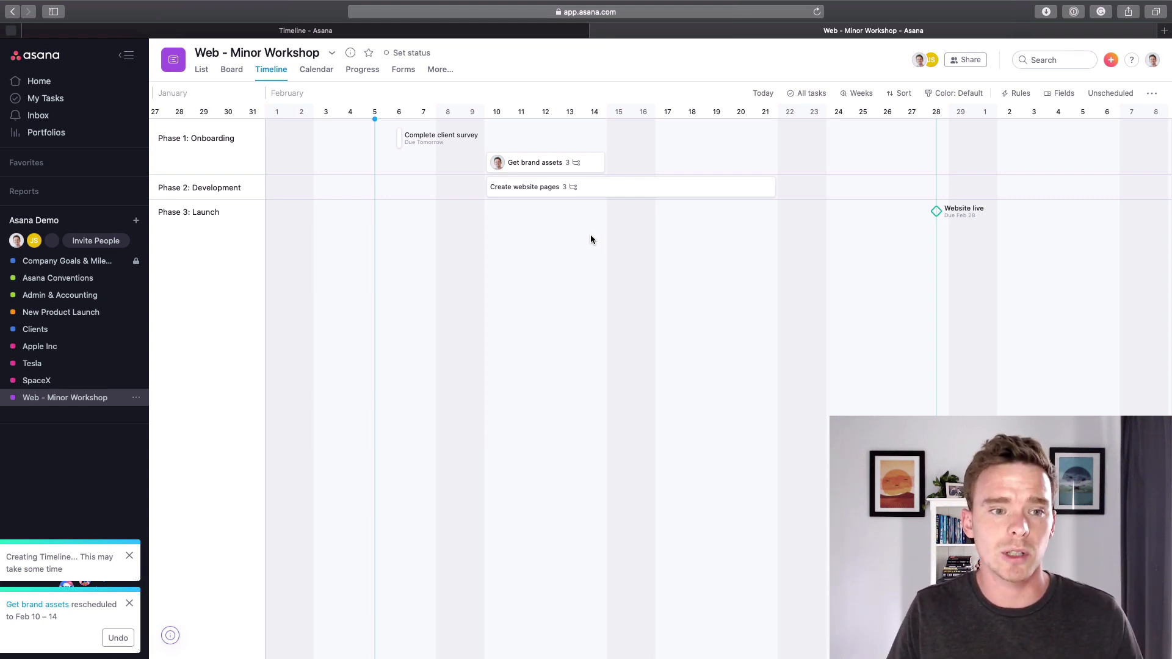
left_click(203, 69)
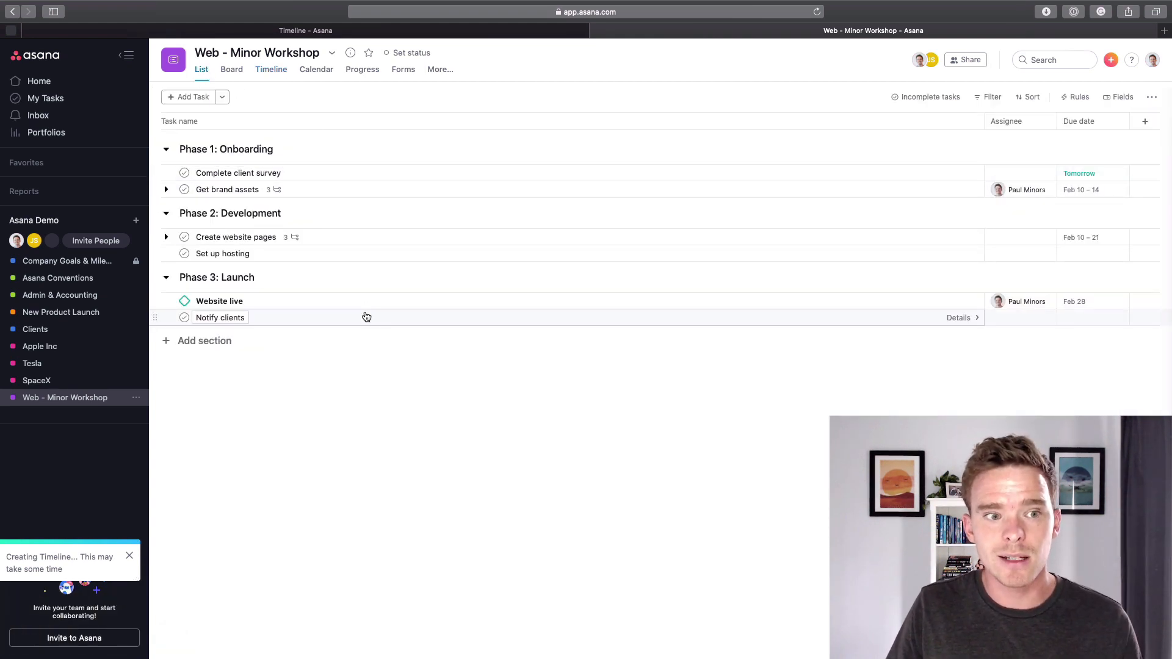
left_click(274, 69)
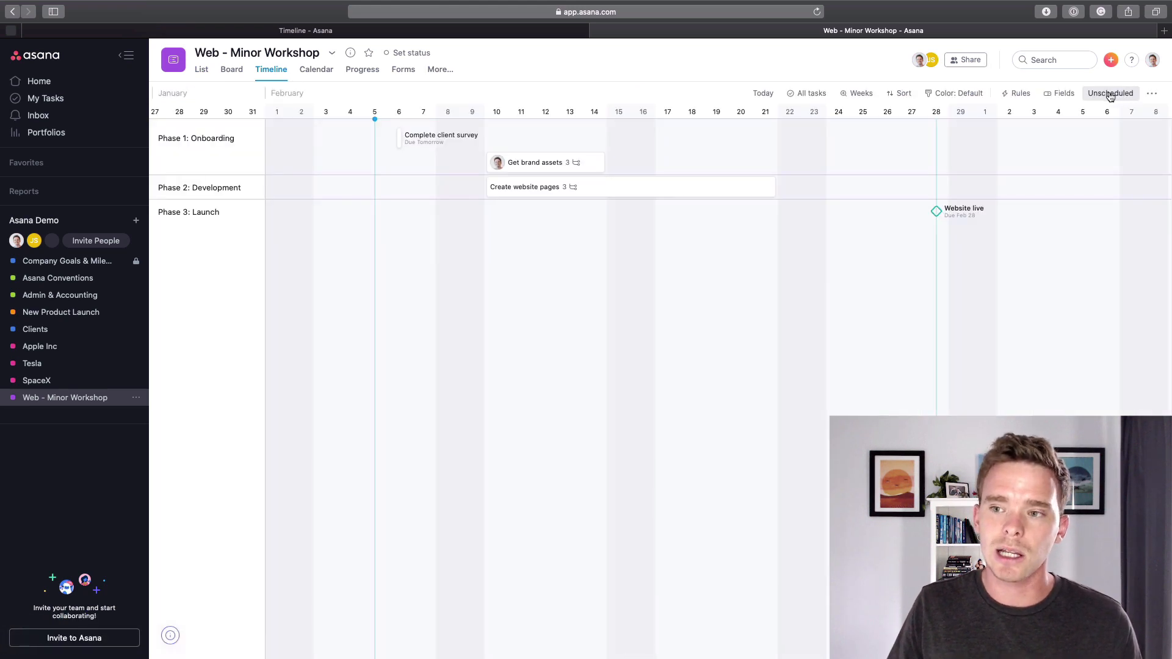
- Schedule the unscheduled tasks on the timeline: "Set up hosting" on February 10 and "Notify clients" on February 24–25
left_click(1112, 95)
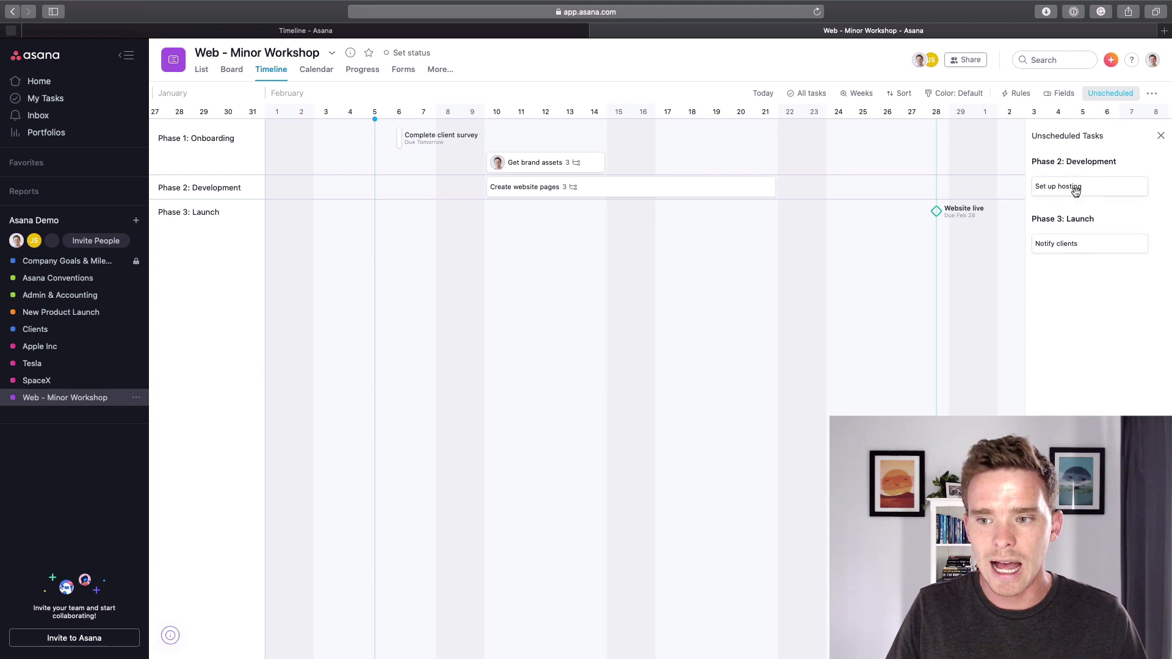
left_click_drag(1072, 186, 515, 213)
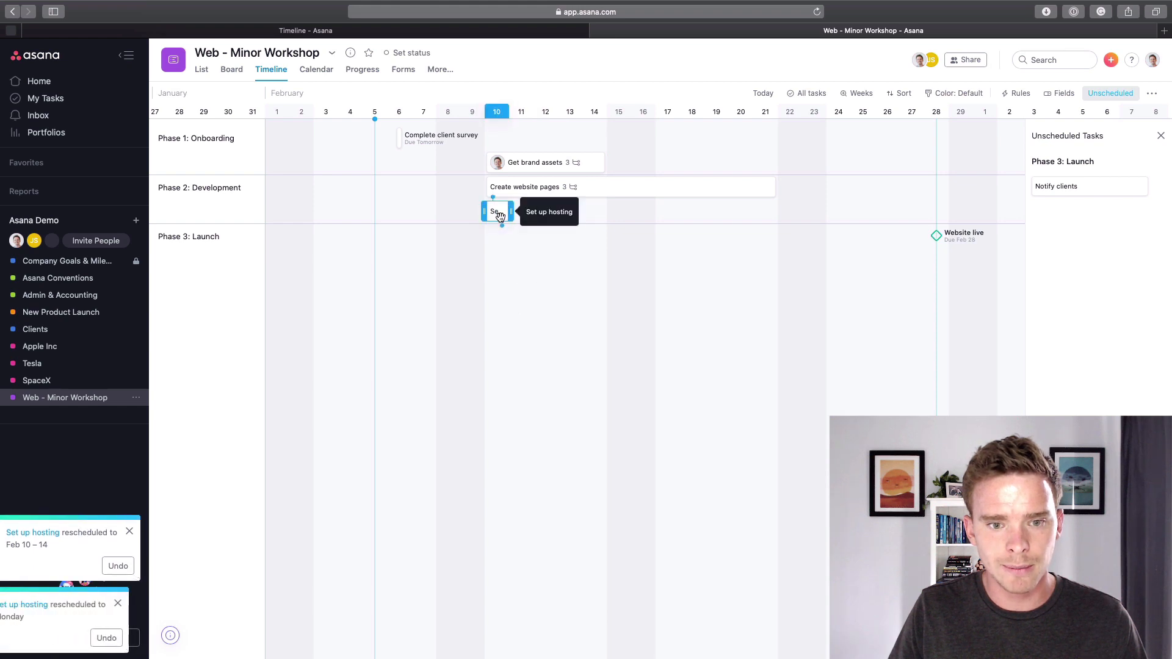
left_click_drag(1060, 185, 872, 237)
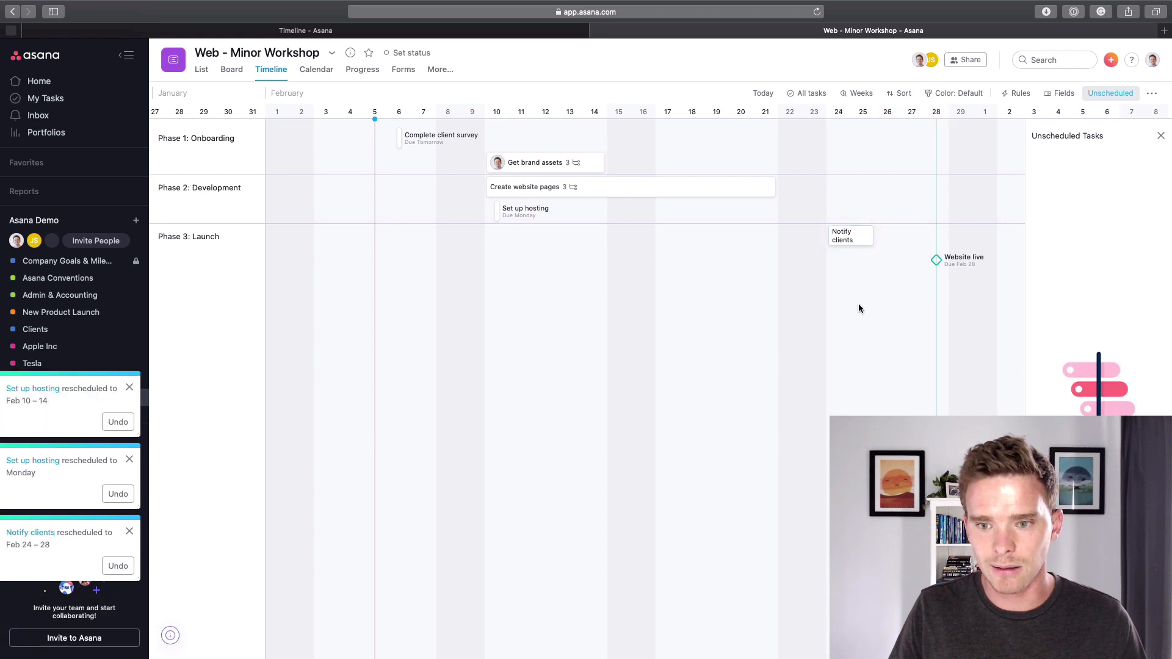
left_click(1159, 136)
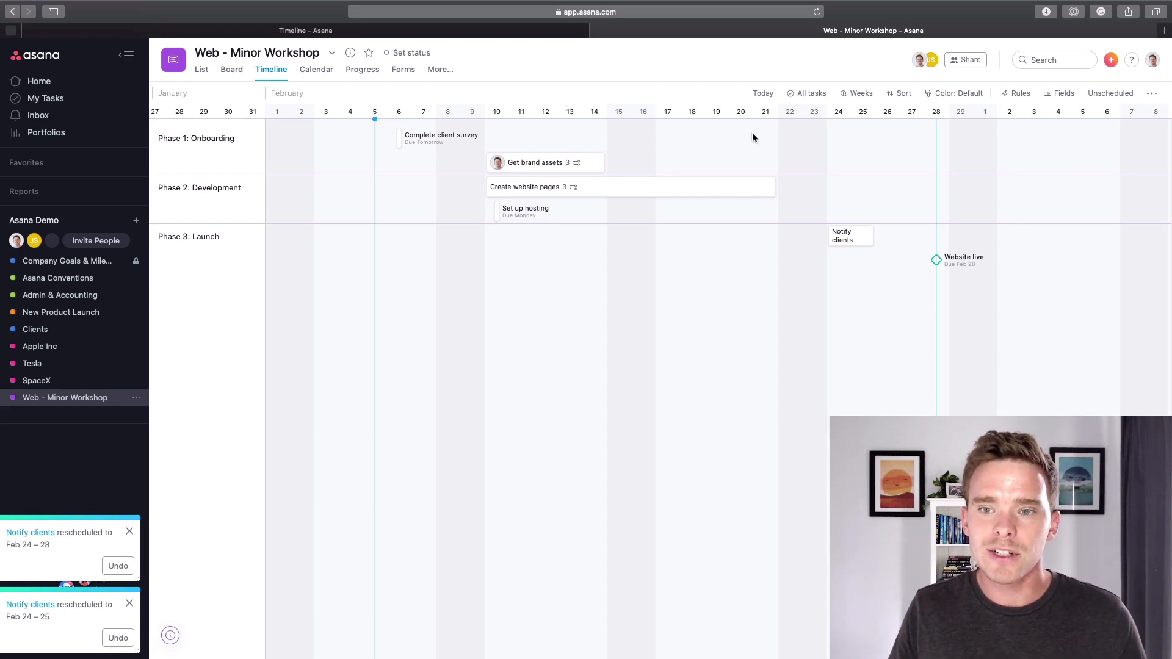
- View the project timeline at the Quarters zoom level and return it to Weeks
left_click(807, 94)
left_click(814, 97)
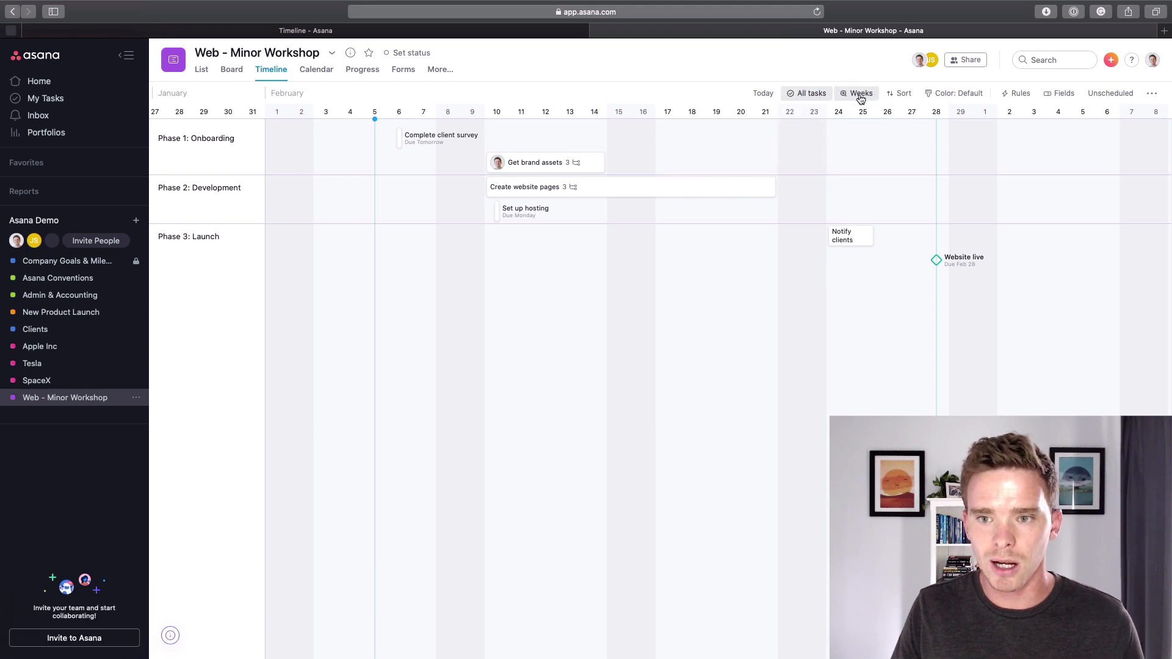
left_click(862, 97)
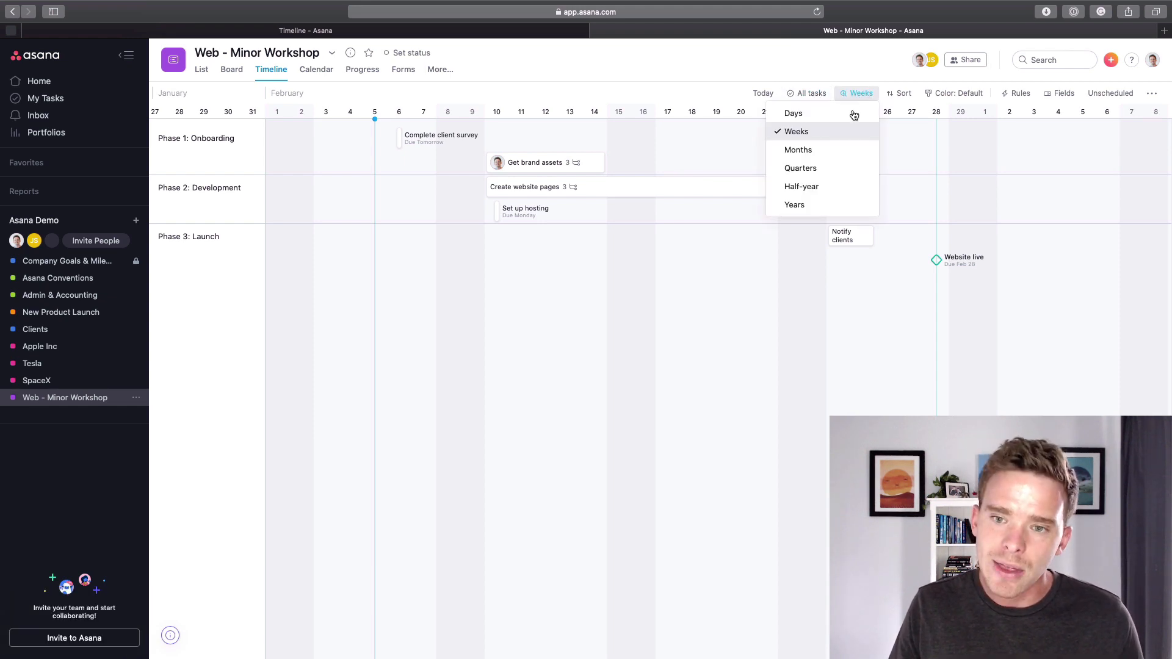
left_click(824, 169)
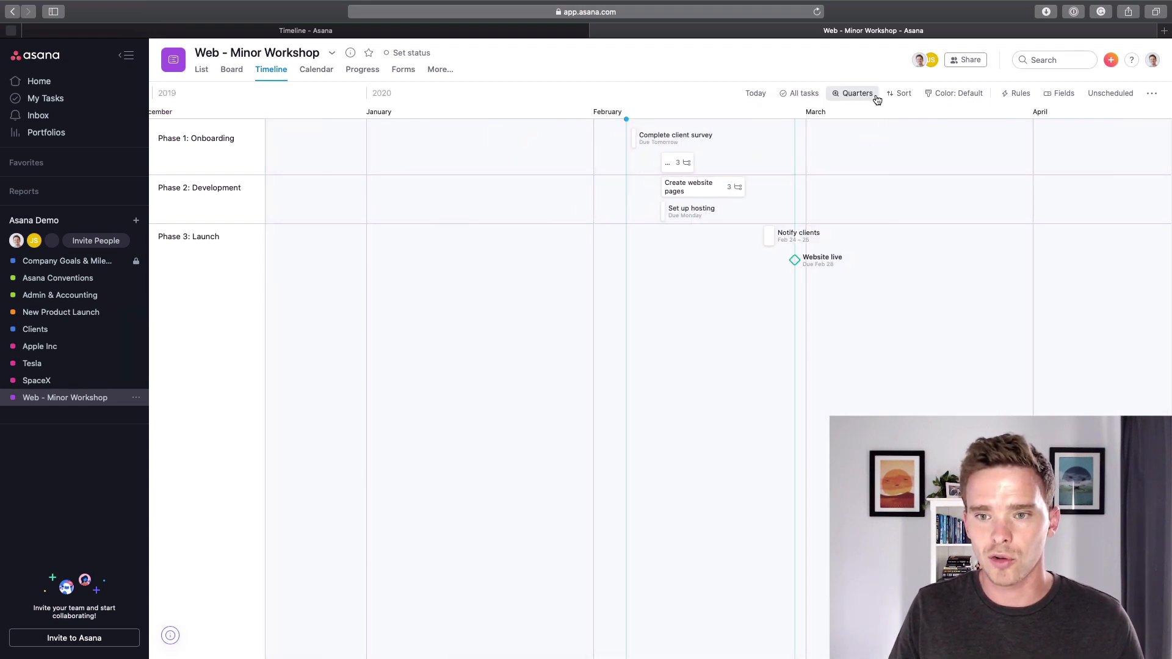
left_click(874, 95)
left_click(861, 130)
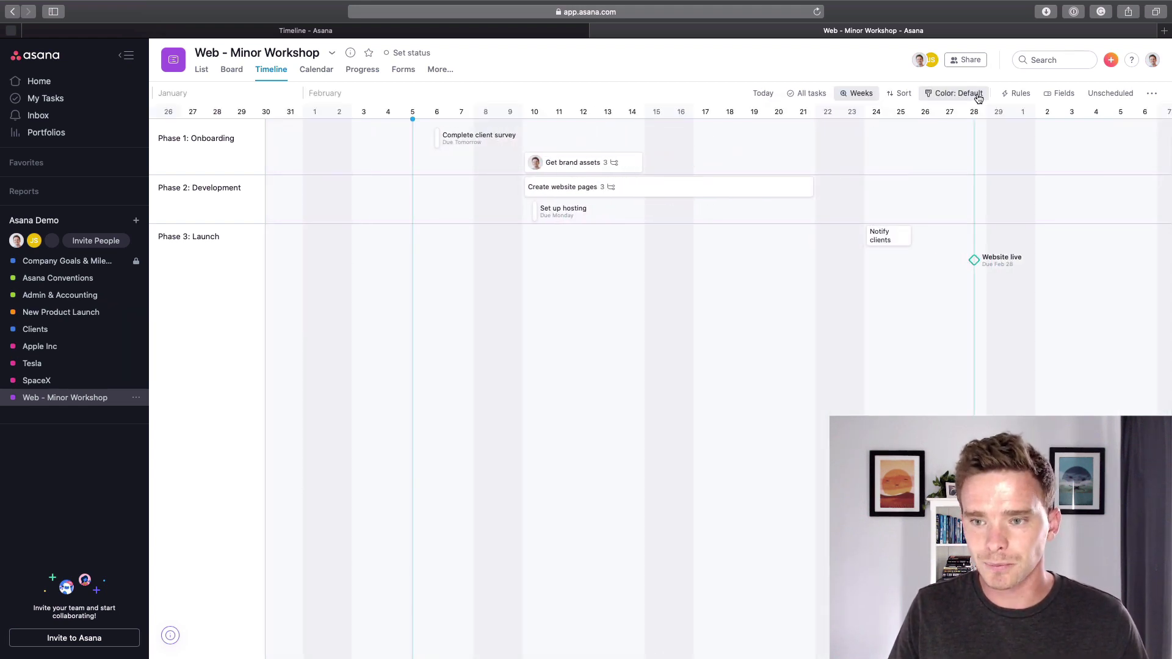
- Examine the color options available for tasks on the timeline, keeping the Asana Default
left_click(951, 96)
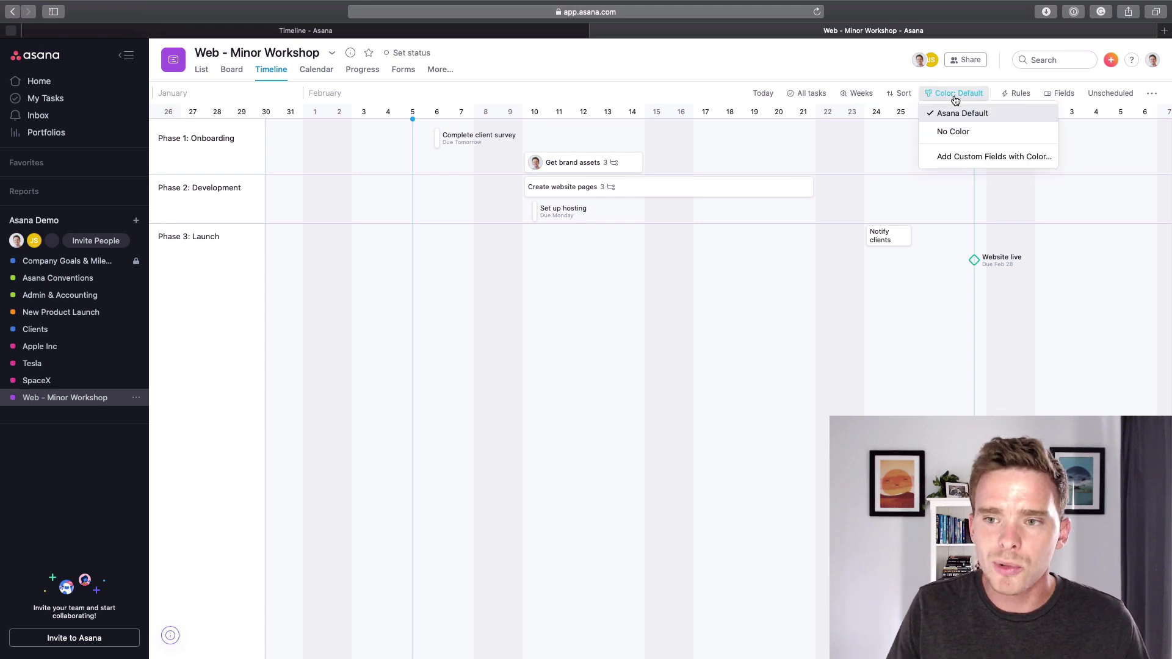
left_click(956, 99)
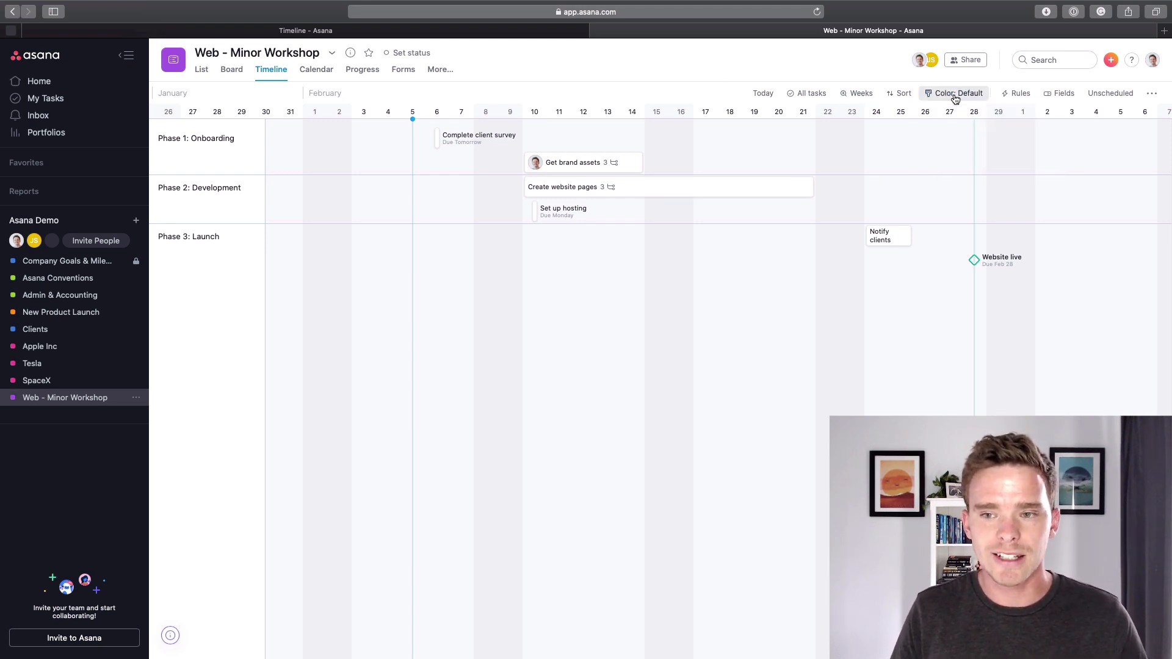
left_click(954, 98)
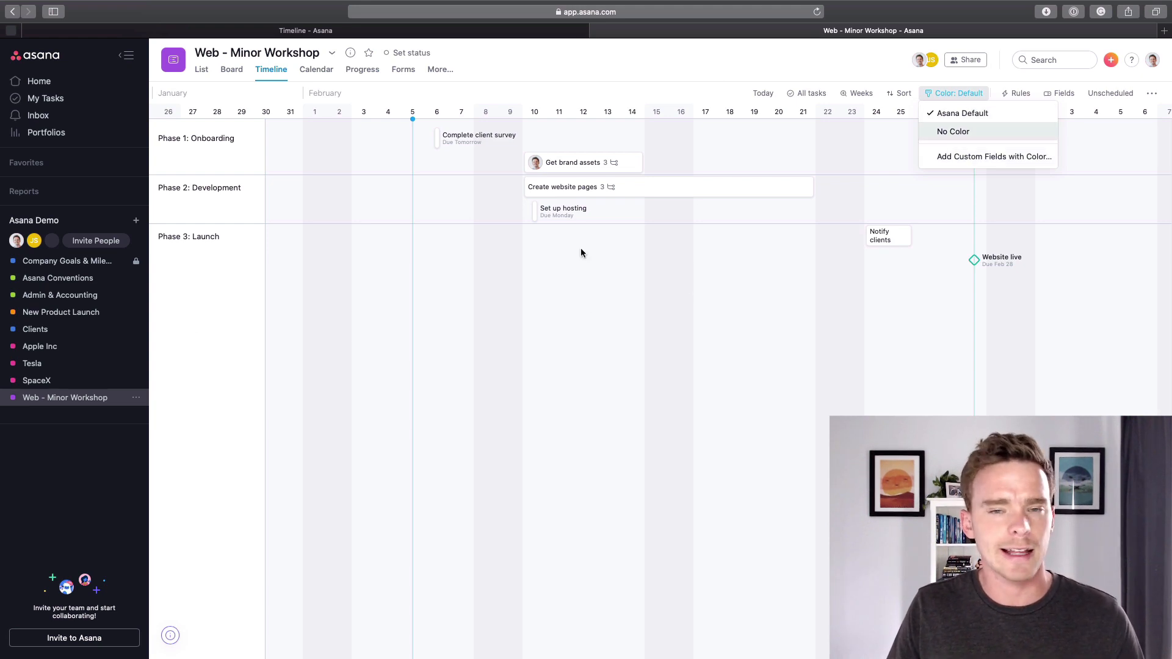
left_click(611, 294)
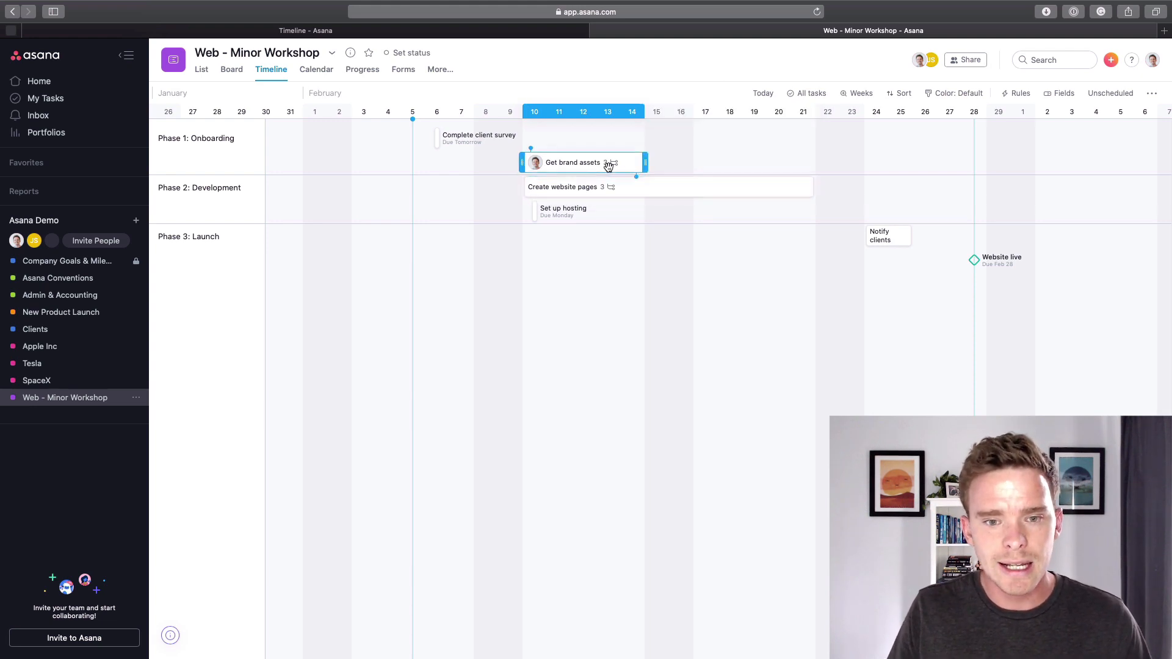
- Reschedule "Get brand assets" to February 6–7 and make "Create website pages" dependent on it and on "Complete client survey"
left_click_drag(609, 163, 472, 166)
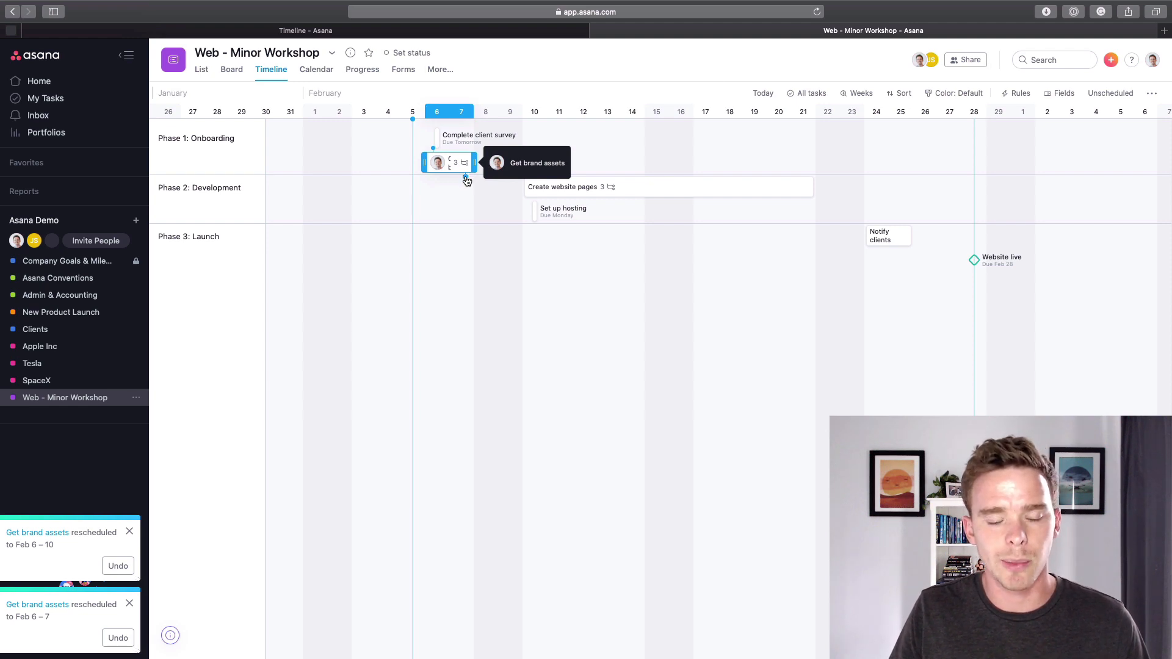
left_click_drag(466, 177, 552, 187)
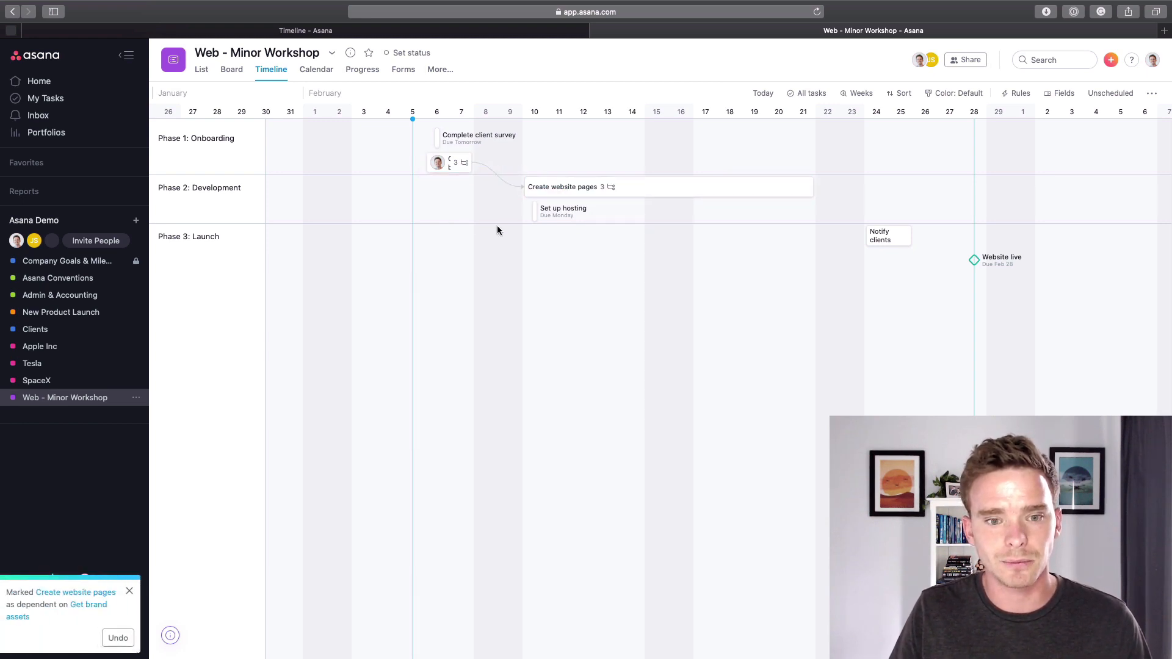
left_click_drag(449, 141, 536, 186)
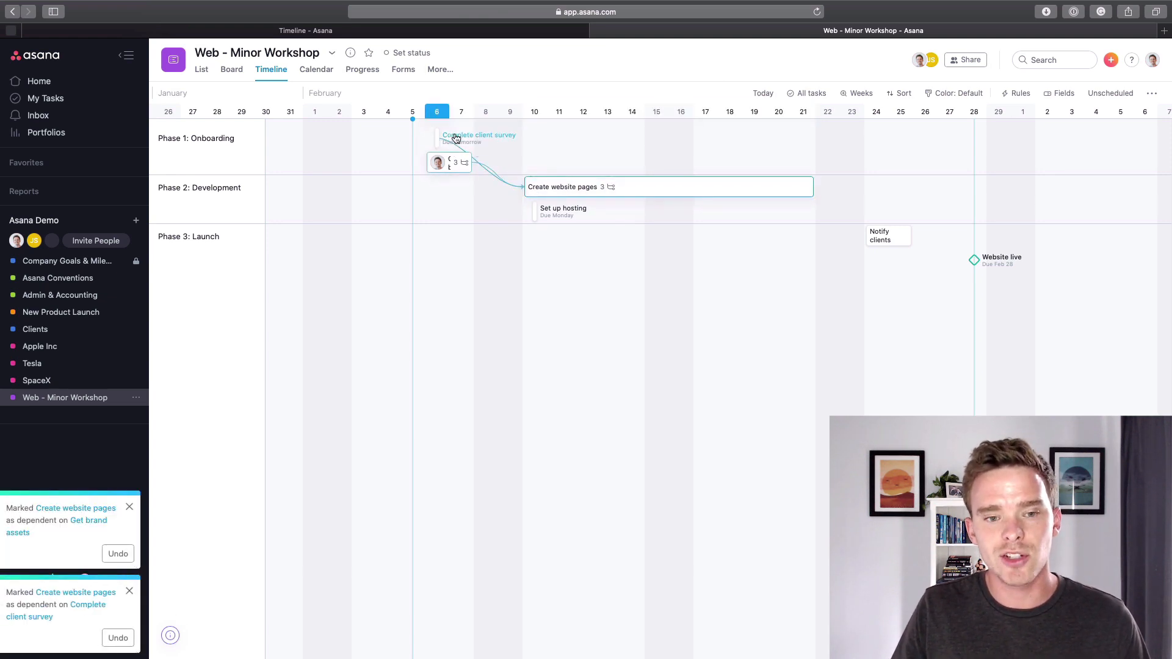
left_click(592, 190)
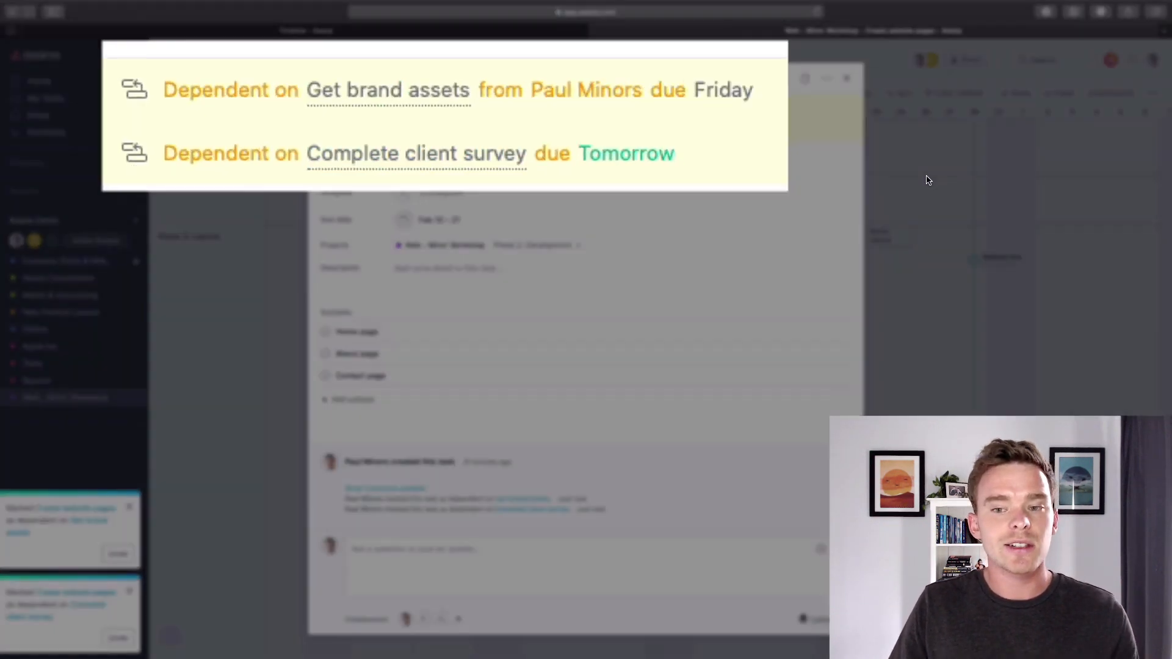
left_click(912, 203)
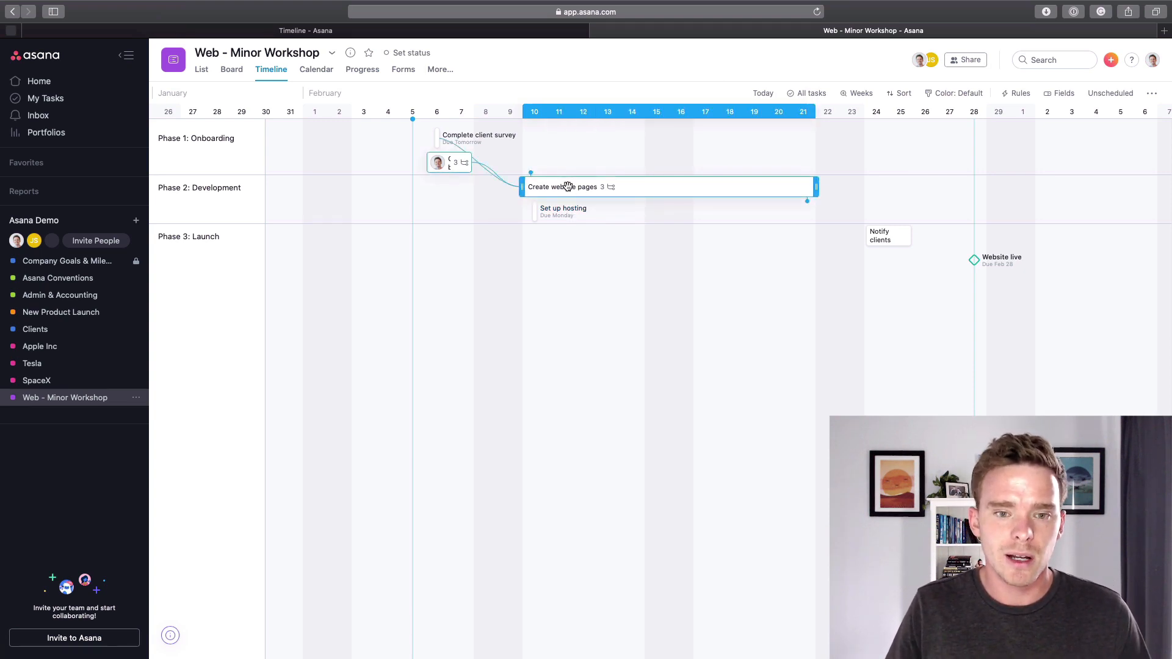
- Assign the "Create website pages" task to the second team member
left_click(568, 186)
left_click(446, 194)
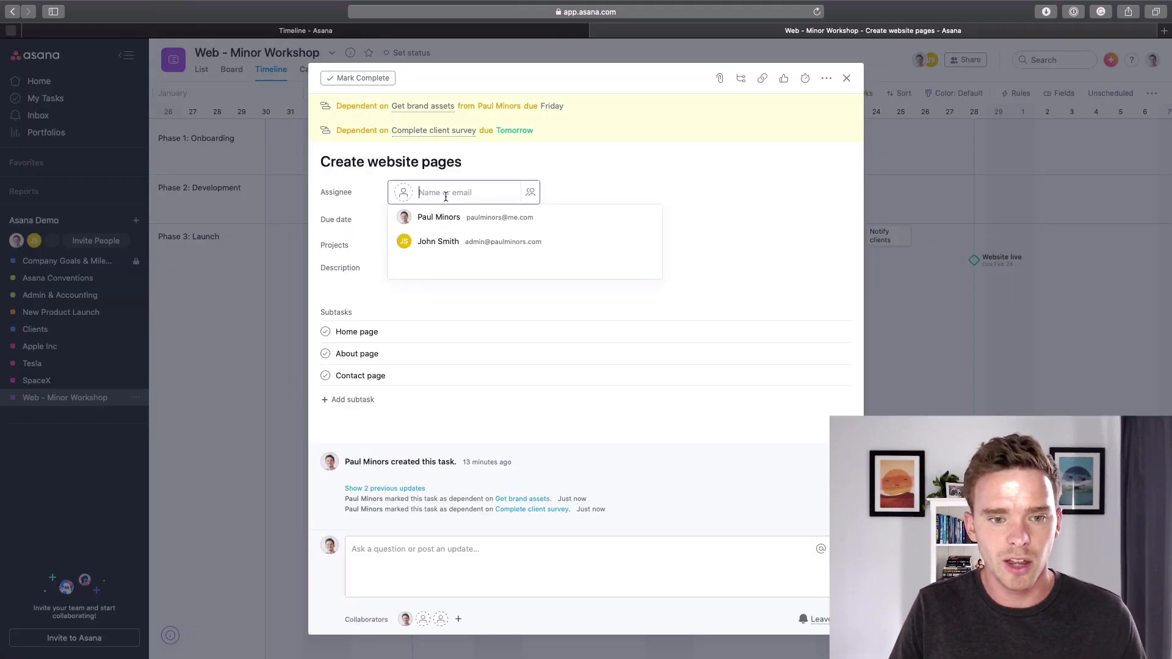
left_click(434, 241)
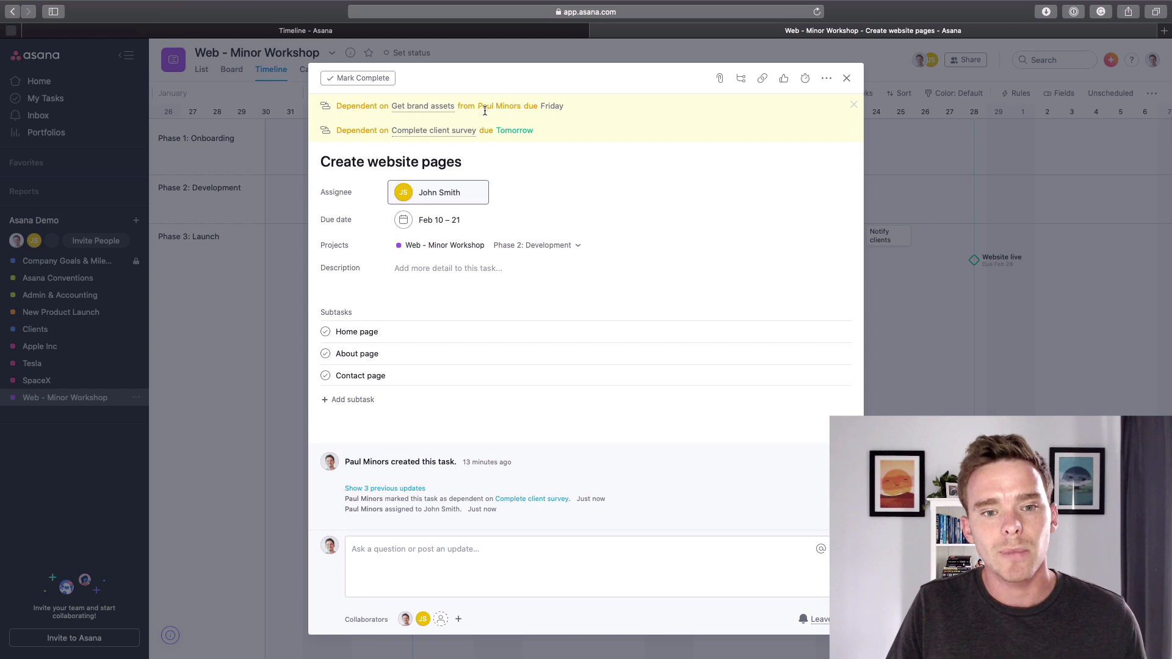
left_click(270, 178)
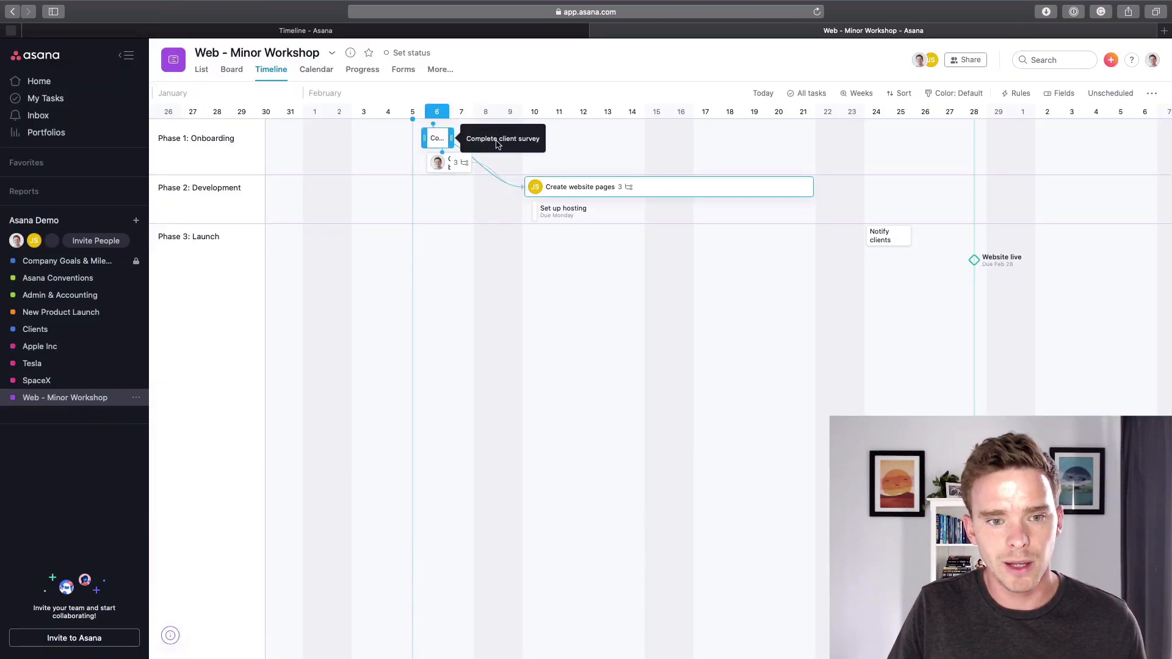
- Assign "Complete client survey" to the person responsible for "Get brand assets" and check the dependencies listed on "Create website pages"
left_click(498, 144)
left_click(432, 148)
left_click(445, 165)
left_click(291, 215)
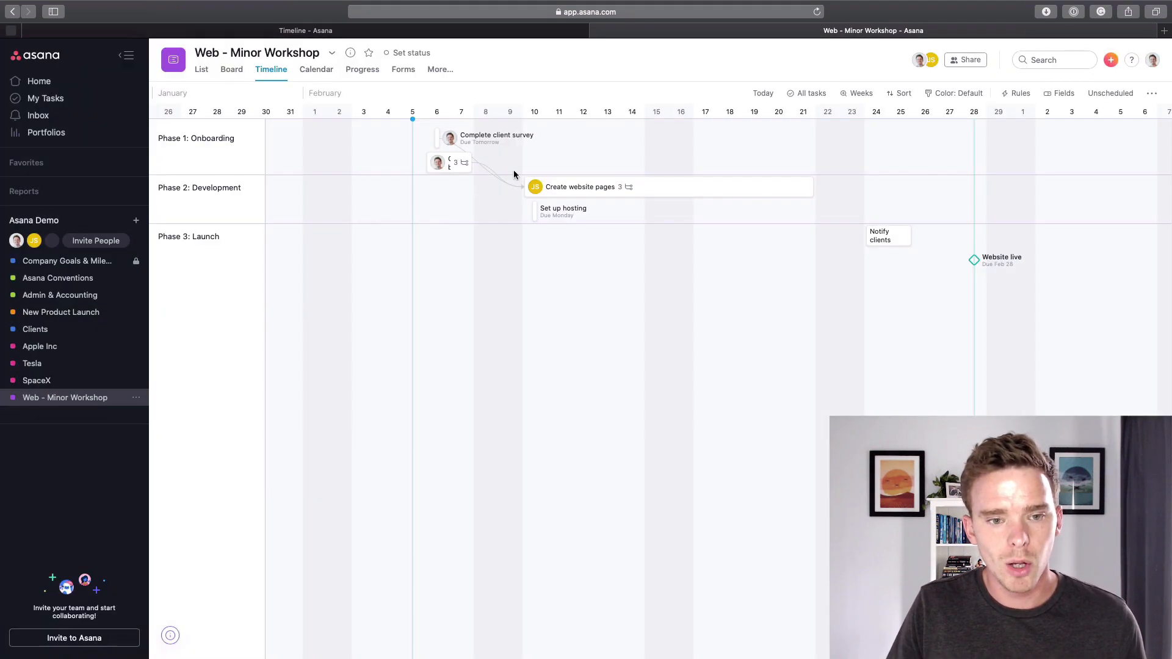
left_click(526, 189)
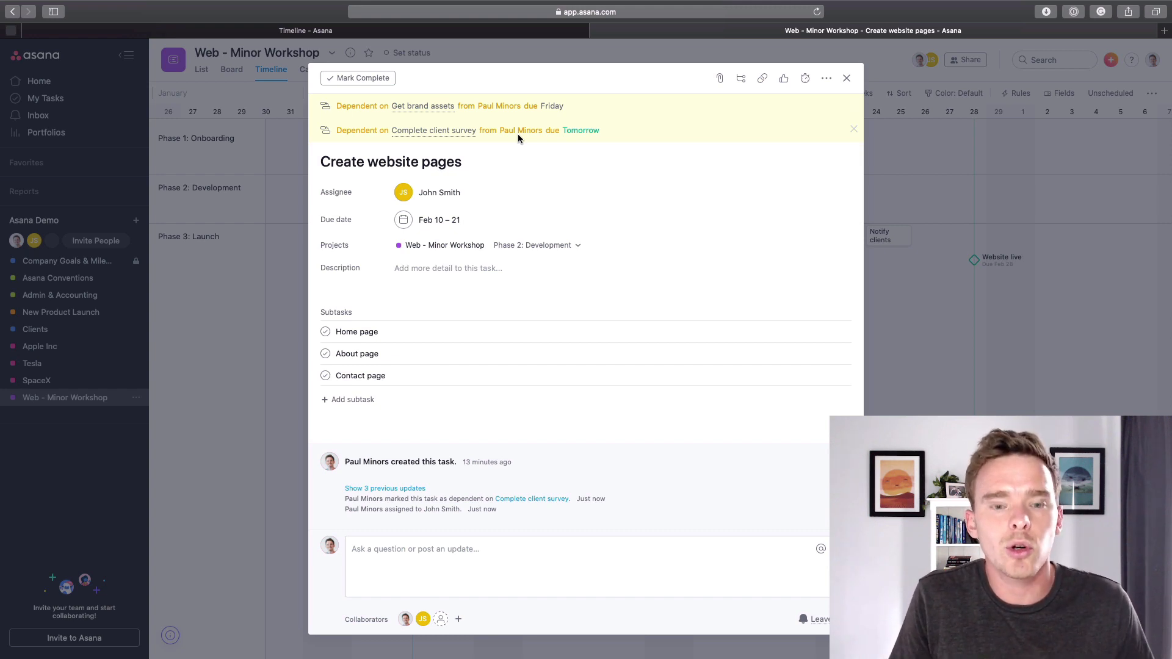
left_click(296, 247)
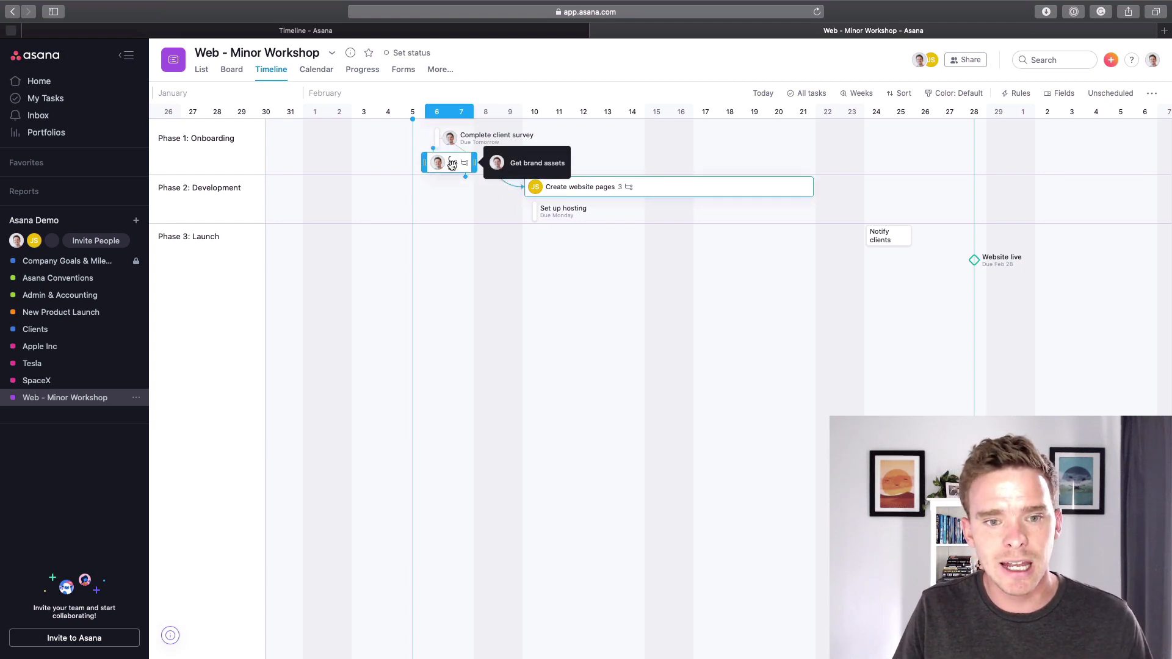
- Test extending "Get brand assets" to February 14, shorten it to February 6–9 and return "Create website pages" to February 10–21
left_click_drag(475, 163, 635, 167)
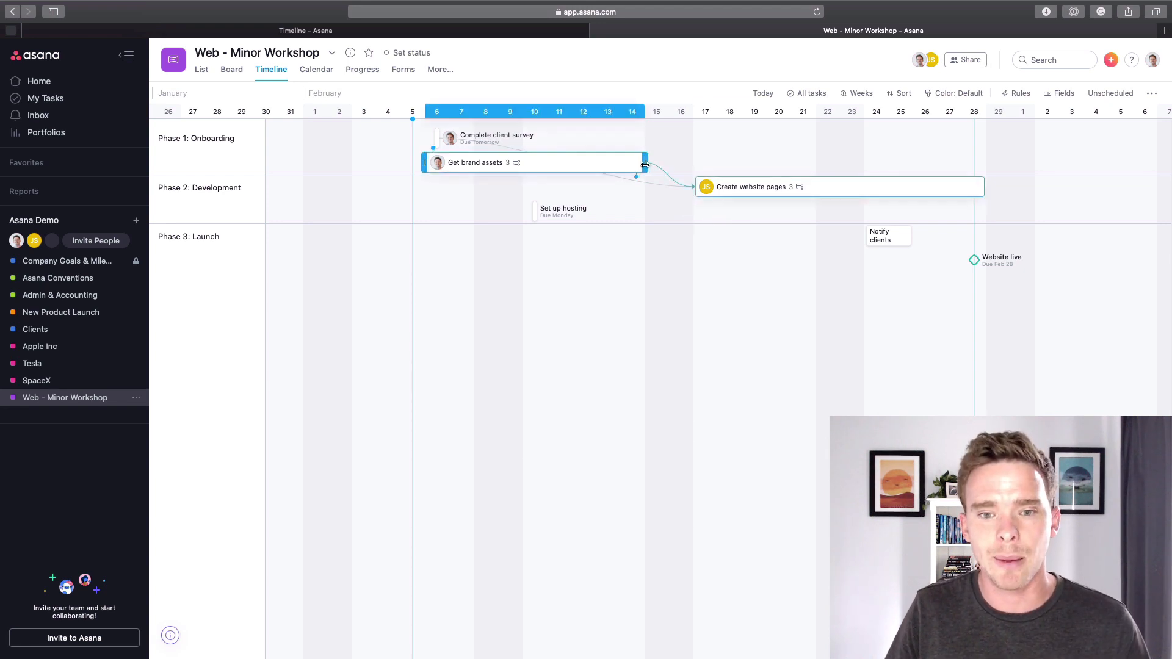
left_click_drag(641, 163, 520, 162)
left_click_drag(595, 182, 581, 183)
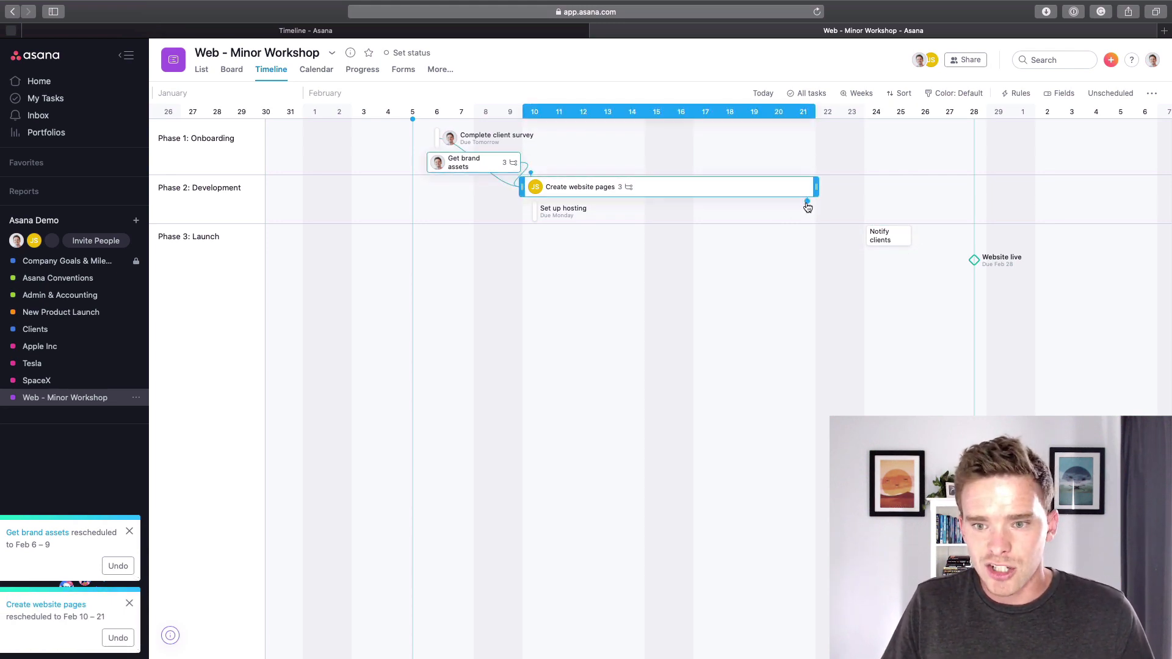
- Make "Website live" dependent on "Create website pages", test moving that task to February 18–29, and restore February 10–21 and February 28
left_click_drag(808, 201, 972, 260)
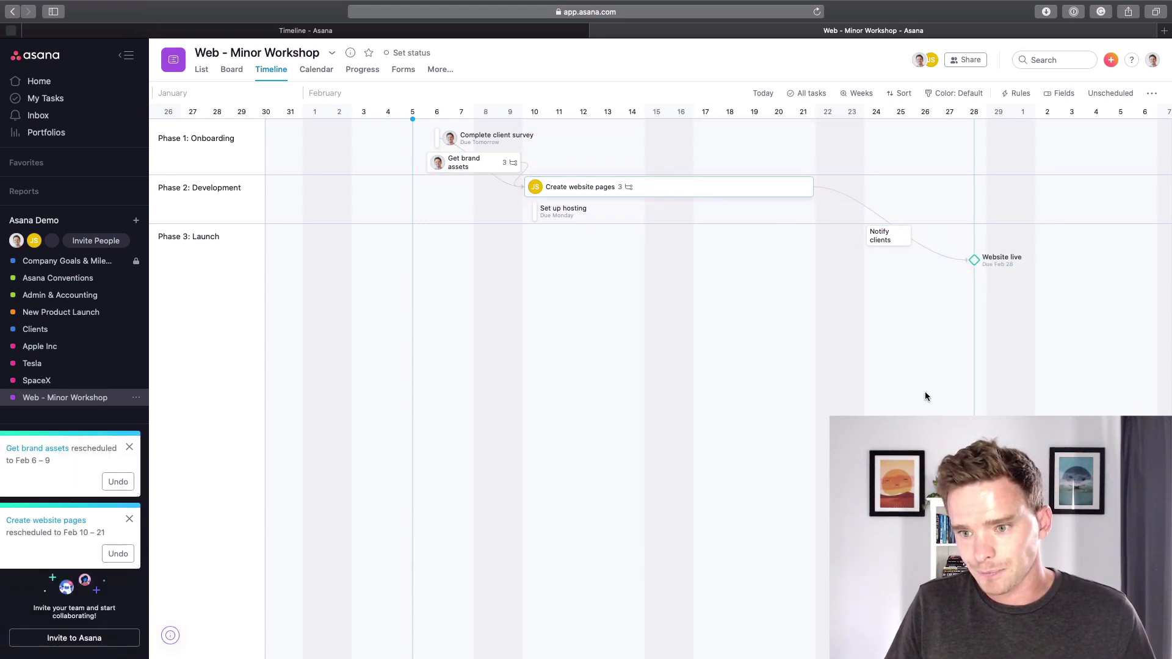
left_click_drag(781, 190, 982, 183)
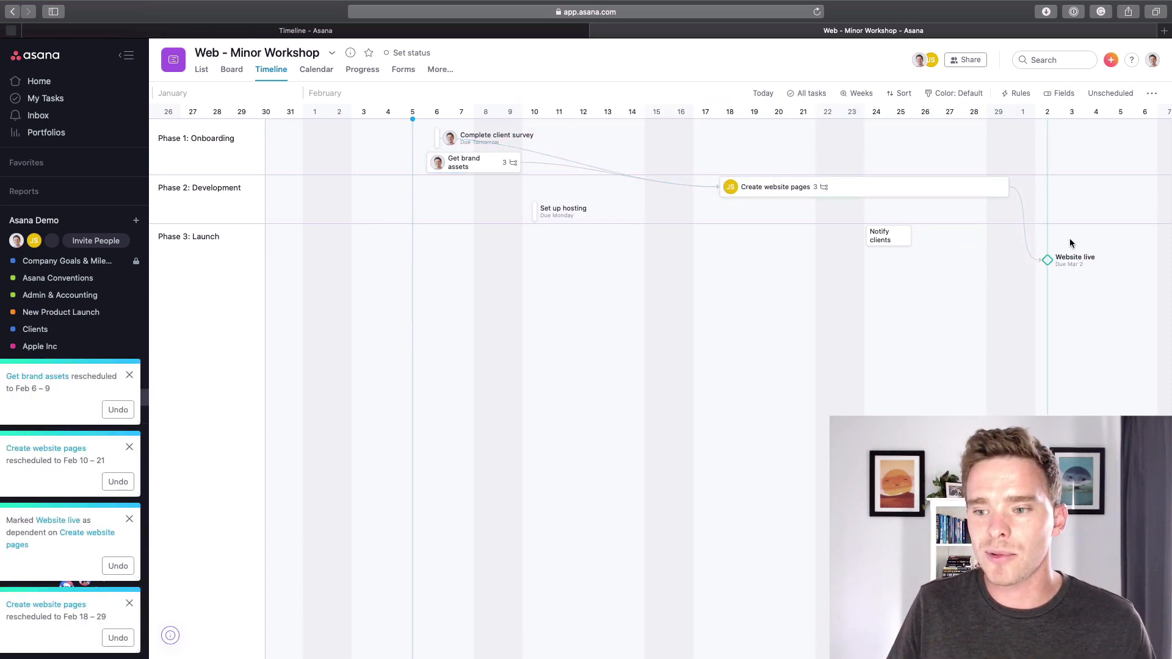
left_click_drag(897, 188, 697, 195)
left_click_drag(1048, 259, 975, 259)
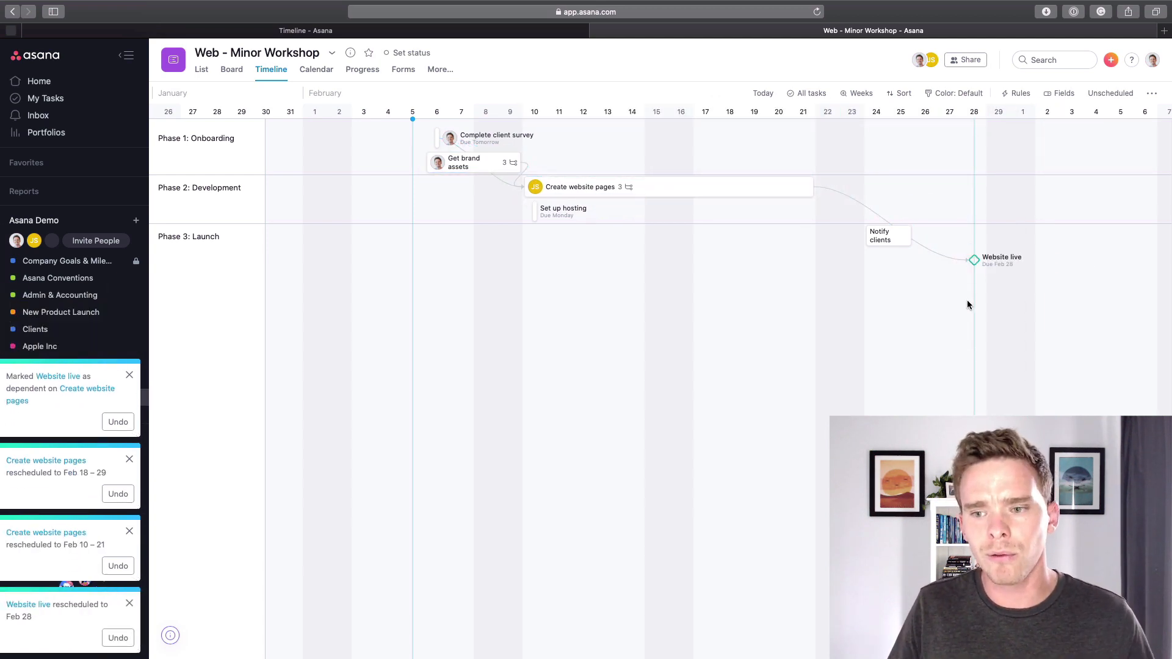
- Turn off dependency conflict prevention for the timeline and move "Create website pages" to February 20 – March 2
left_click(1152, 95)
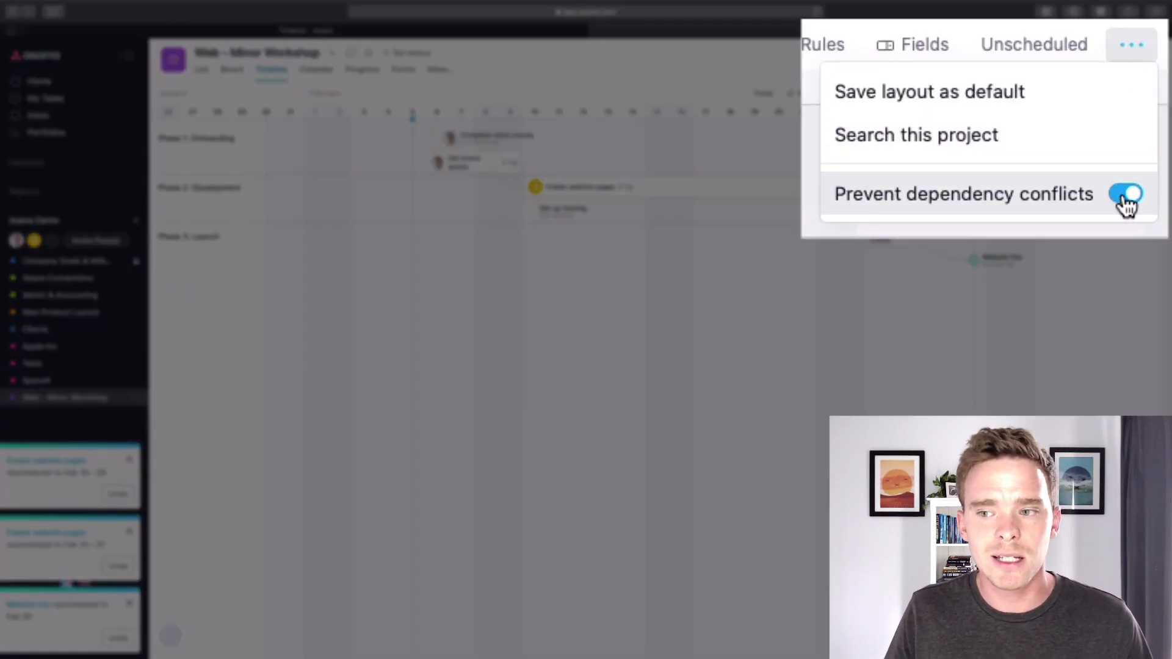
left_click(1149, 157)
left_click(1001, 331)
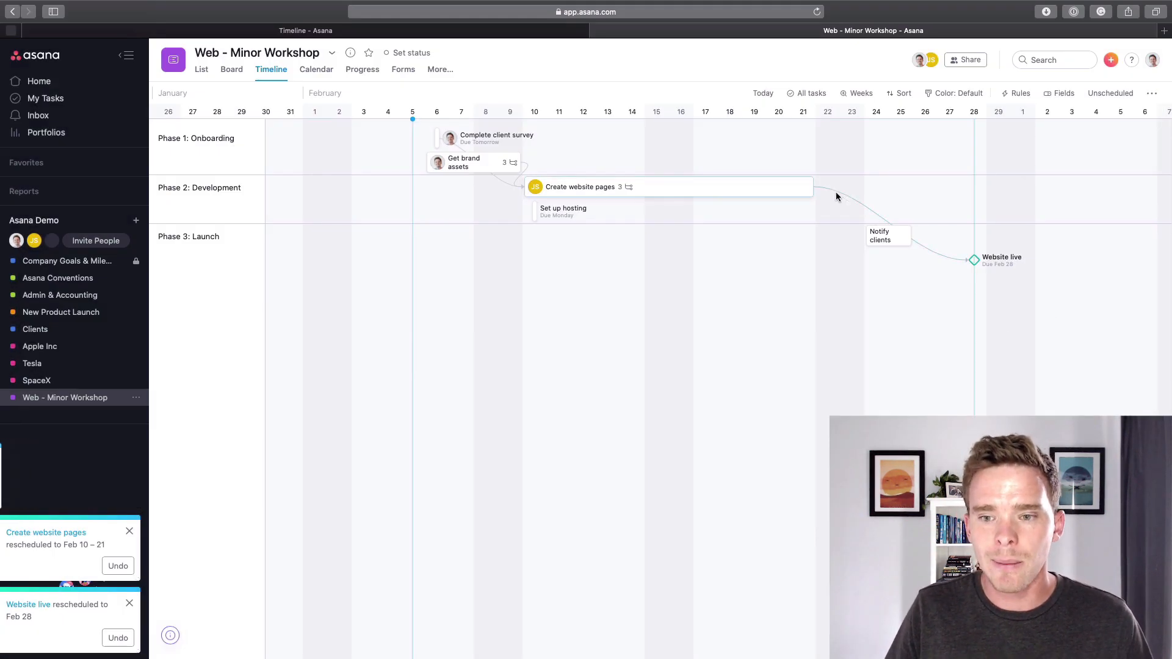
left_click_drag(796, 186, 1035, 193)
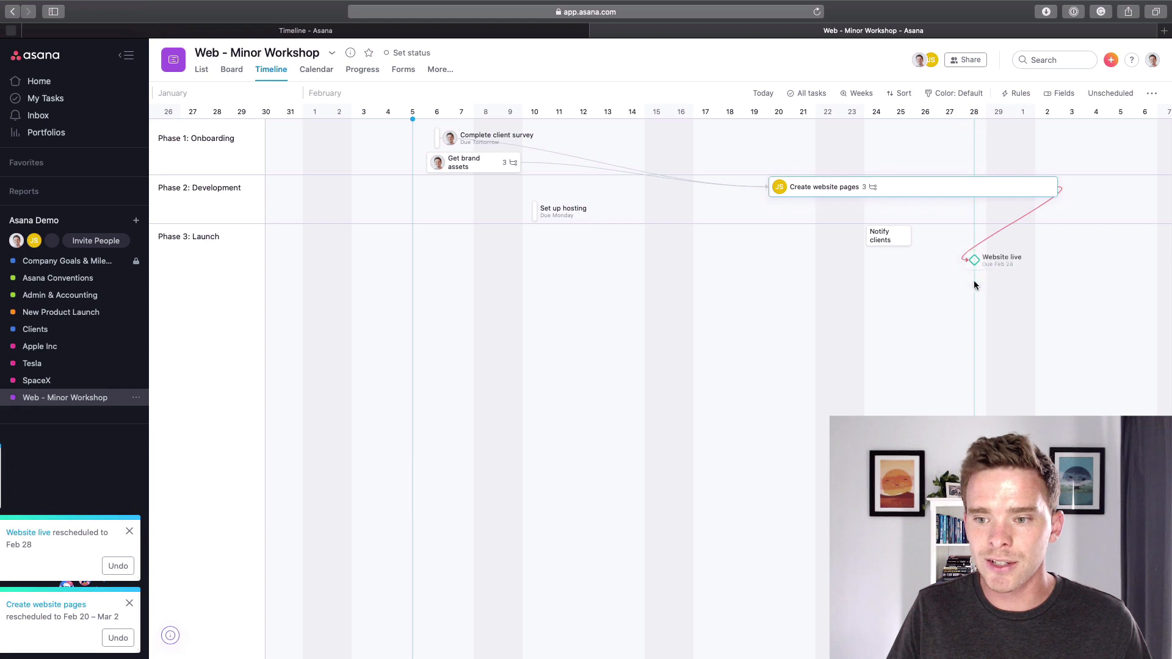
- Move "Create website pages" back to February 10–21 on the timeline and check the dependency conflict setting
left_click(955, 187)
left_click_drag(954, 187, 716, 182)
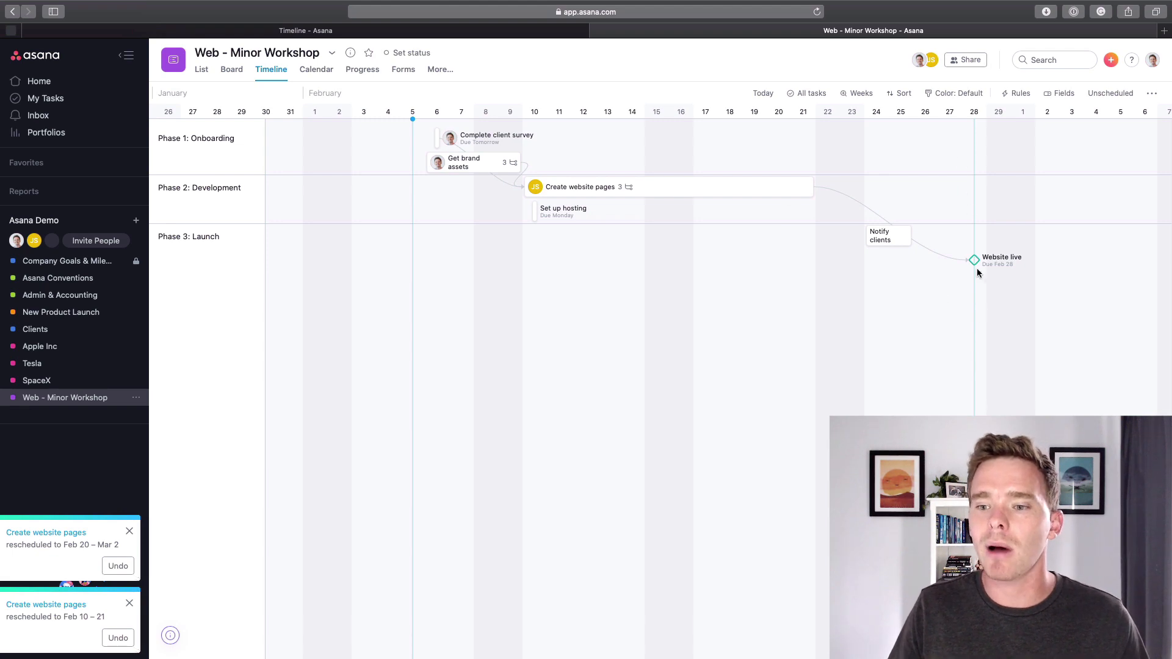
left_click(1152, 93)
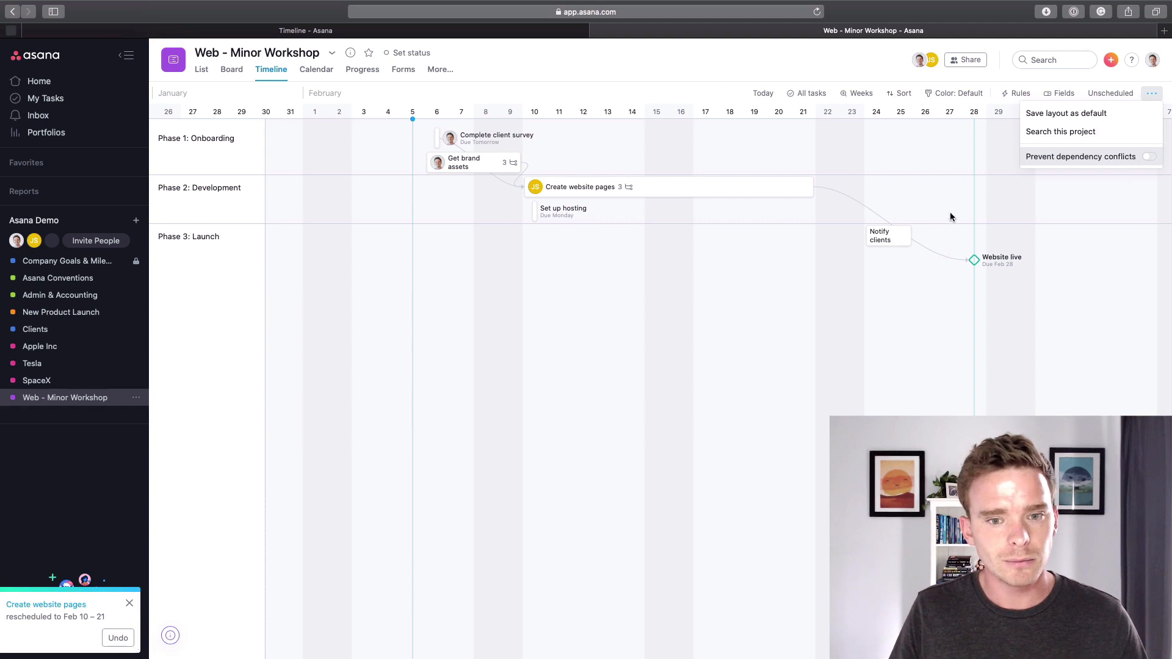
left_click(753, 284)
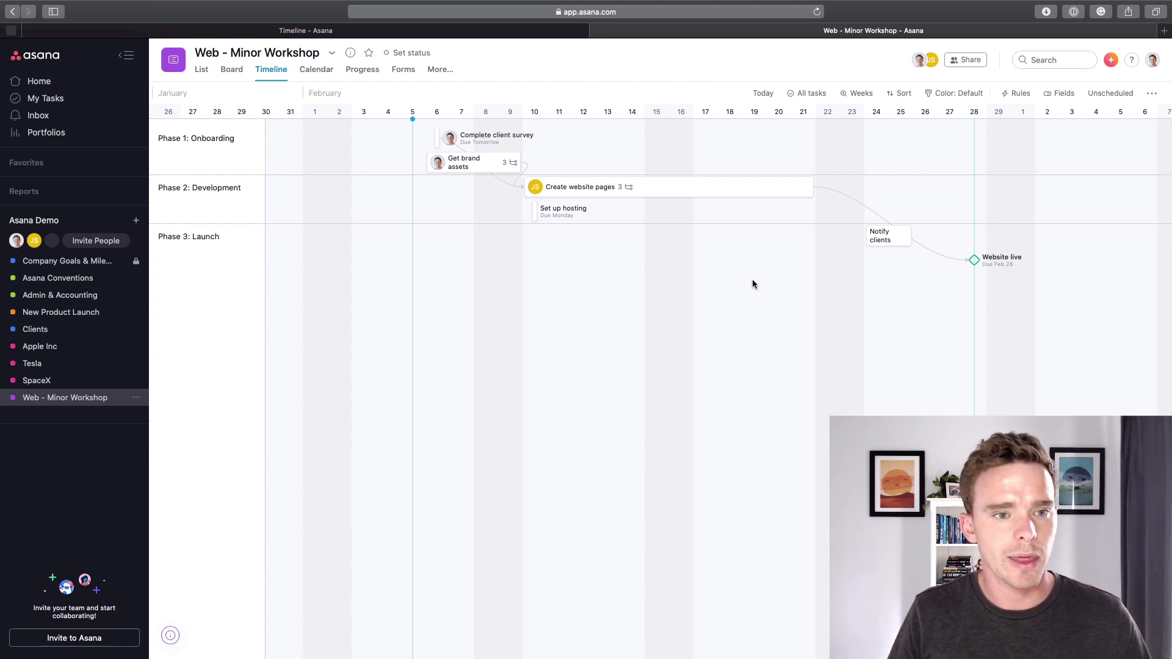
- Examine the Web - Minor Workshop calendar and, in the other browser tab, the scheduled items on the Content project's calendar
left_click(316, 72)
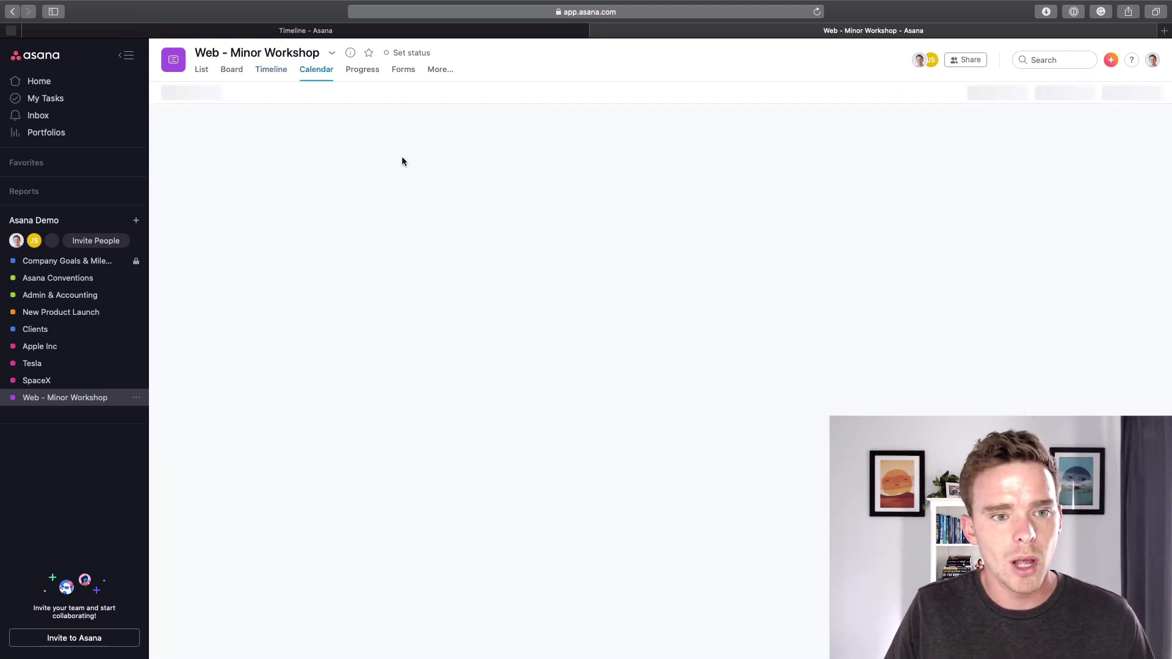
scroll(578, 218, "down", 2)
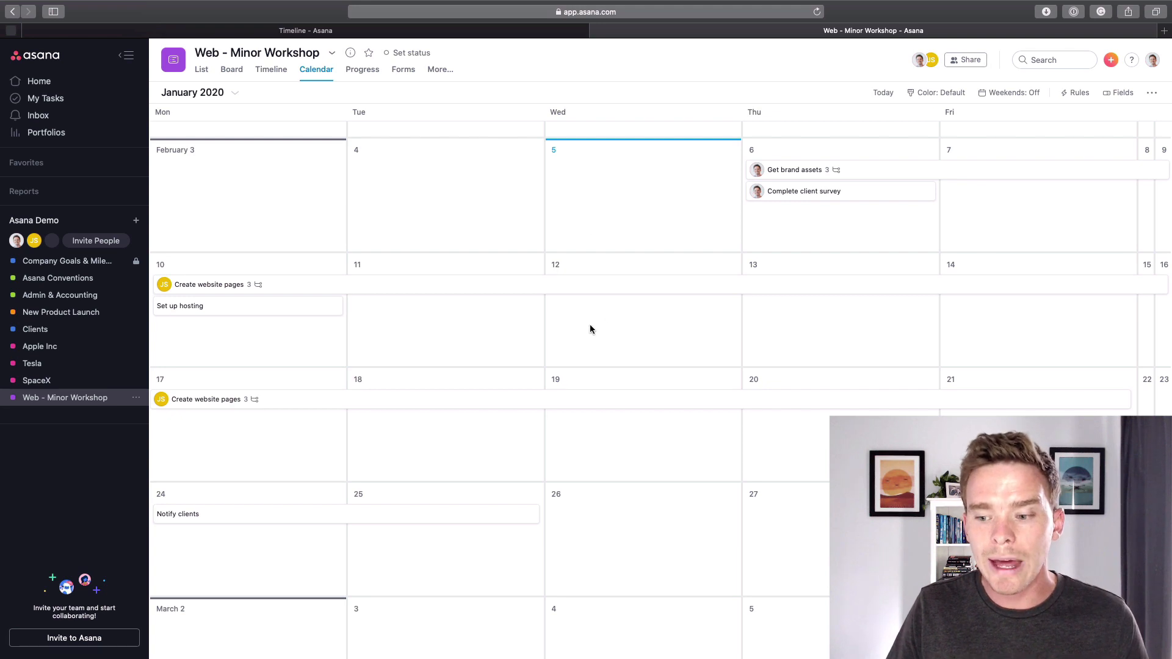
left_click(489, 32)
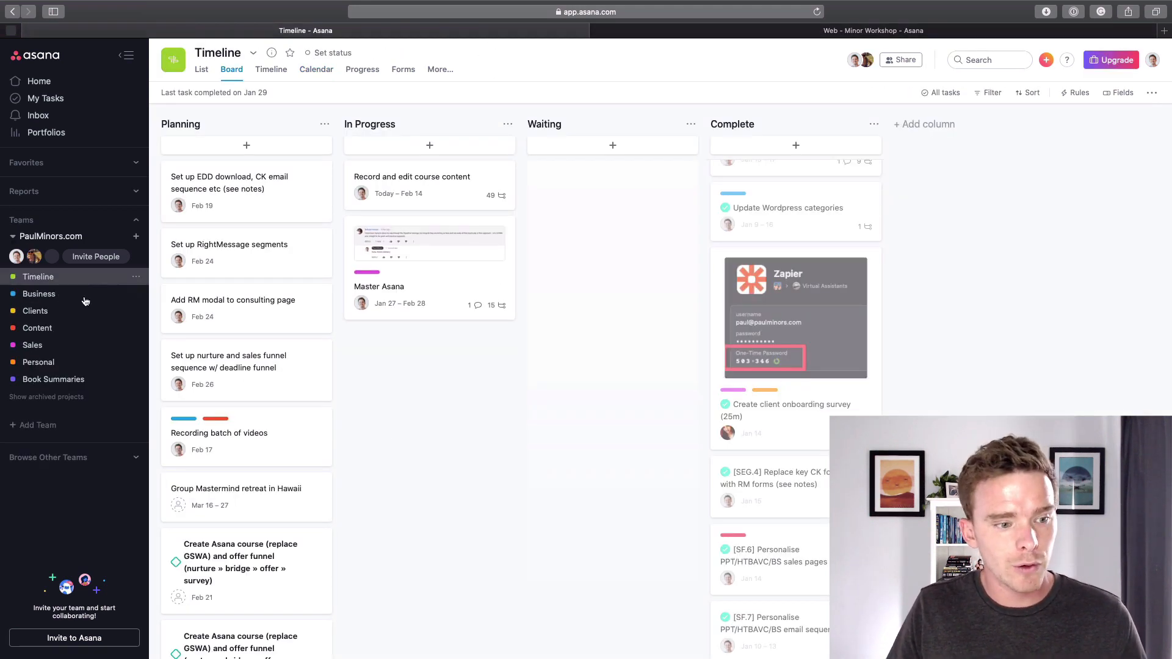
left_click(73, 334)
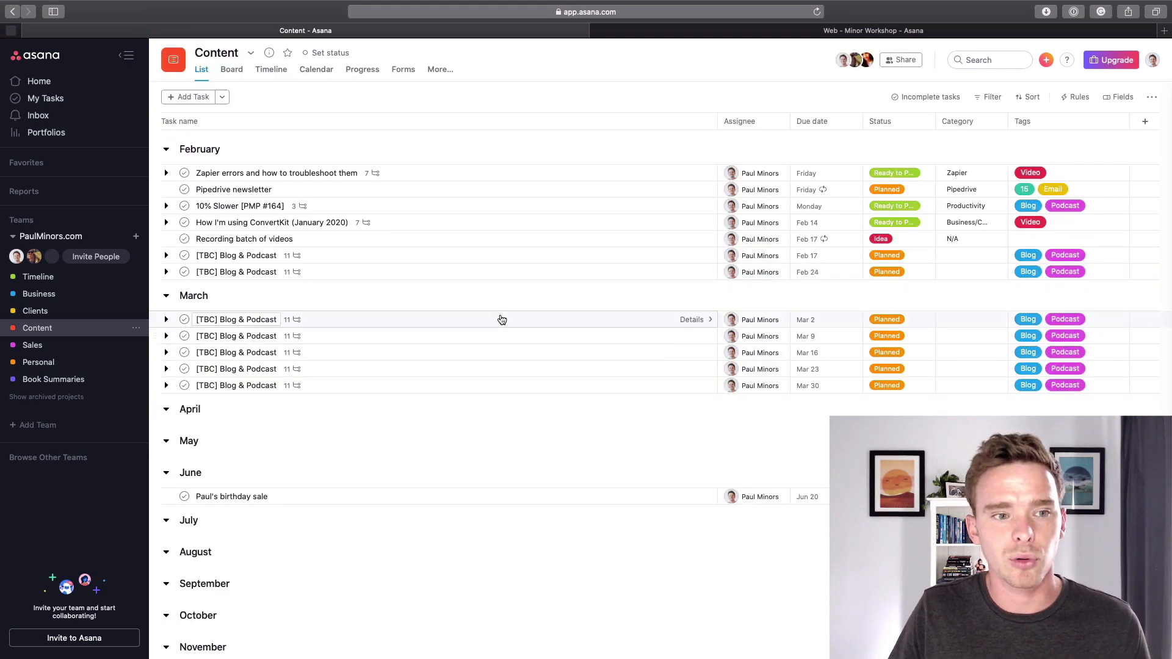
left_click(317, 69)
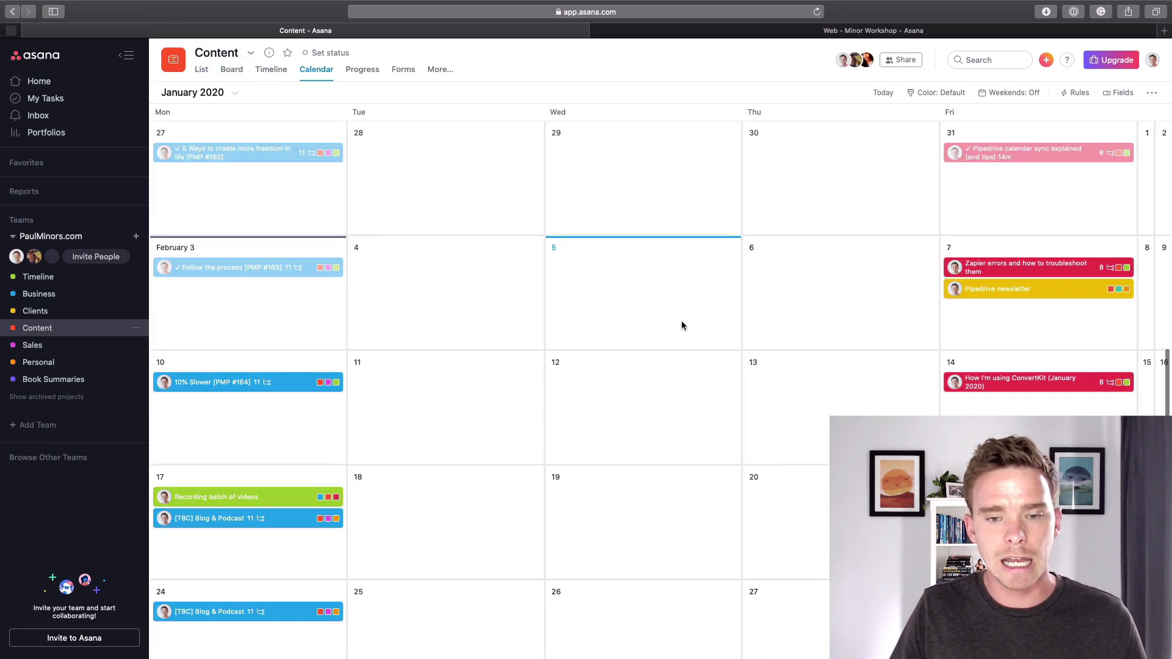
scroll(707, 337, "down", 2)
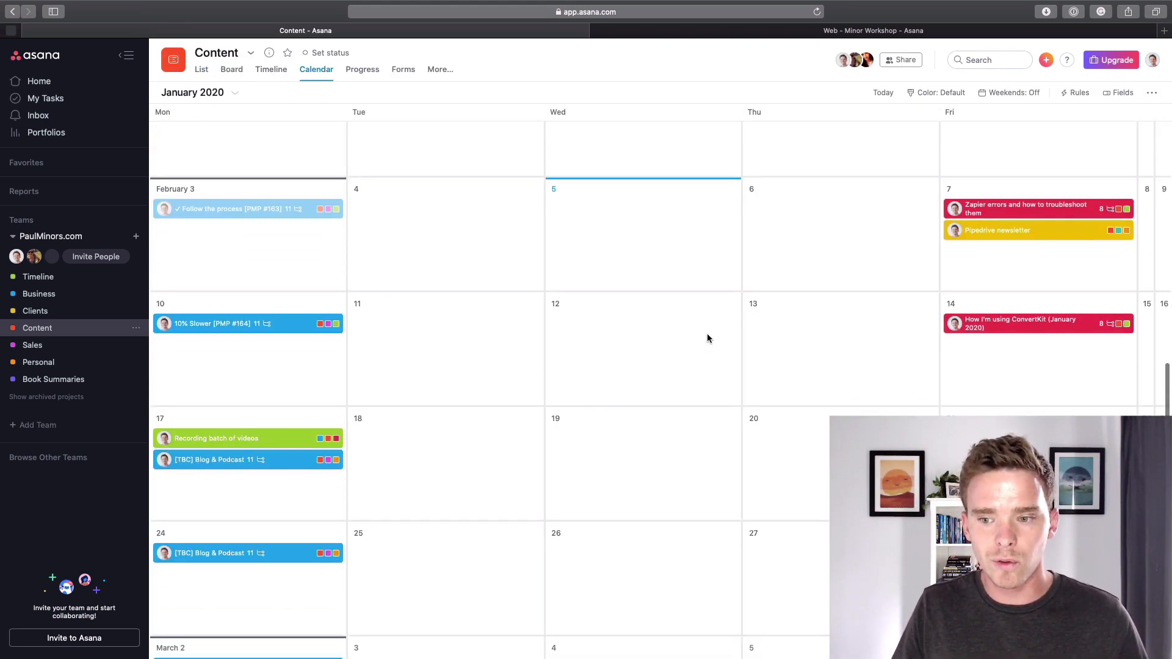
scroll(384, 351, "down", 1)
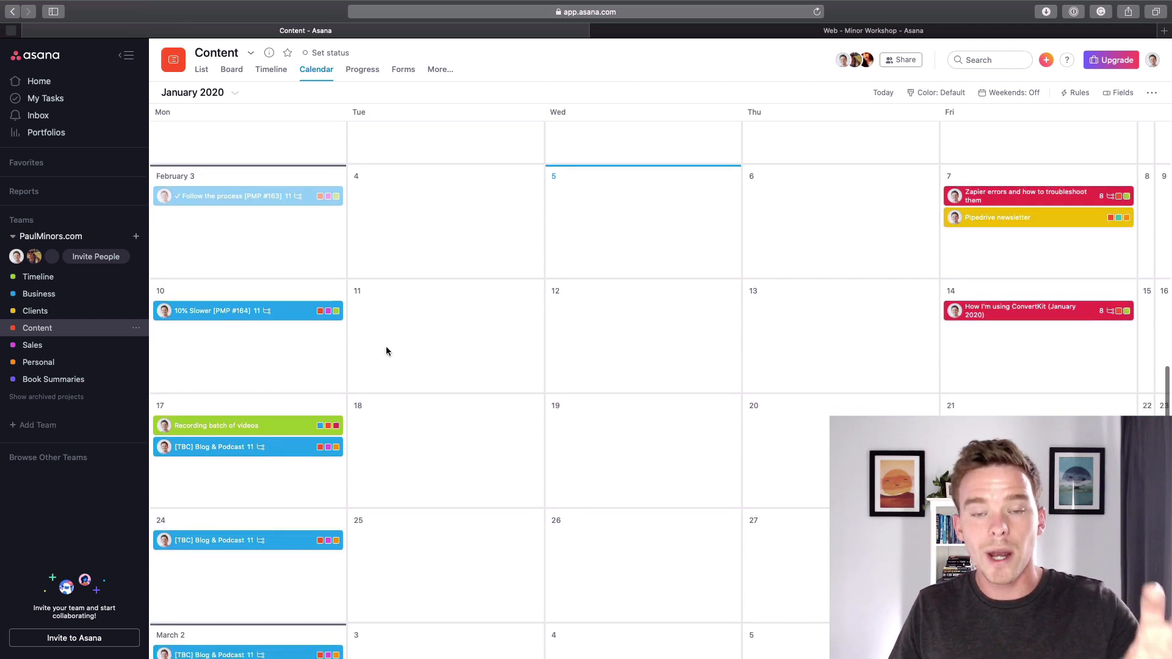
scroll(390, 351, "down", 3)
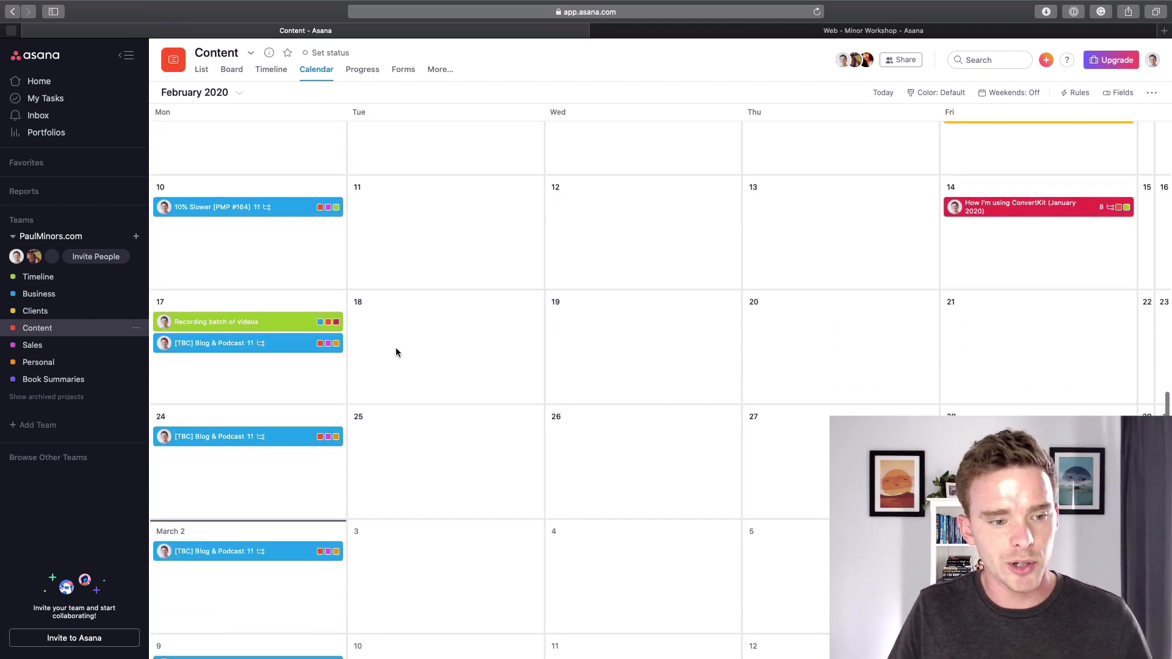
left_click_drag(282, 333, 313, 331)
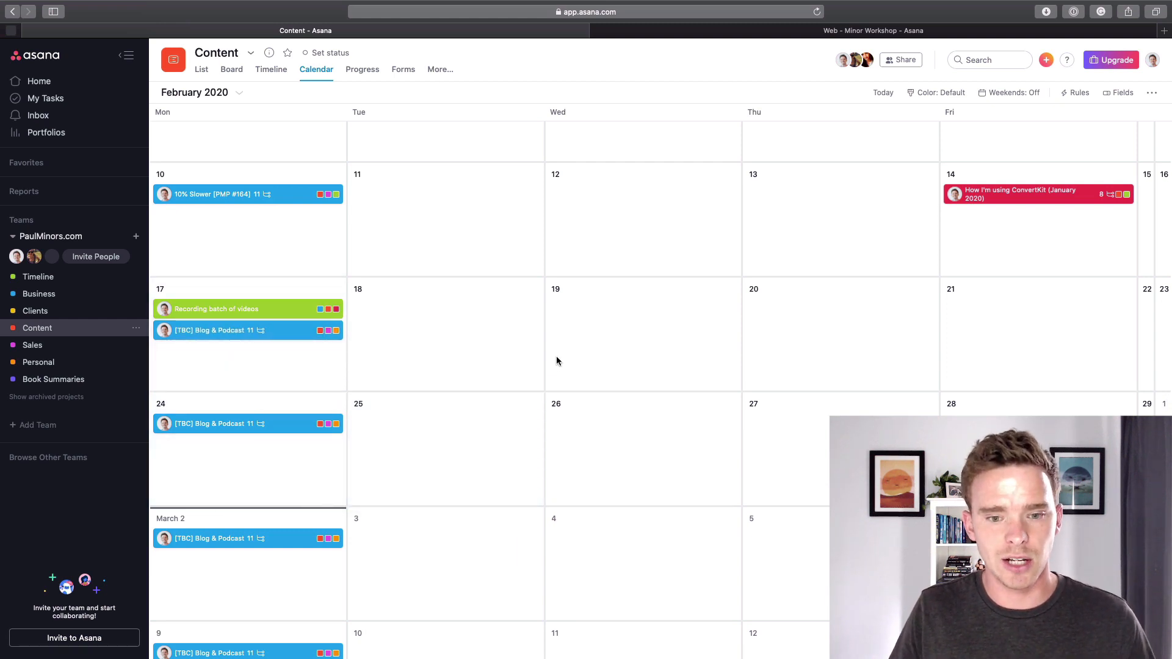
scroll(556, 357, "down", 3)
scroll(556, 356, "up", 5)
scroll(432, 211, "up", 3)
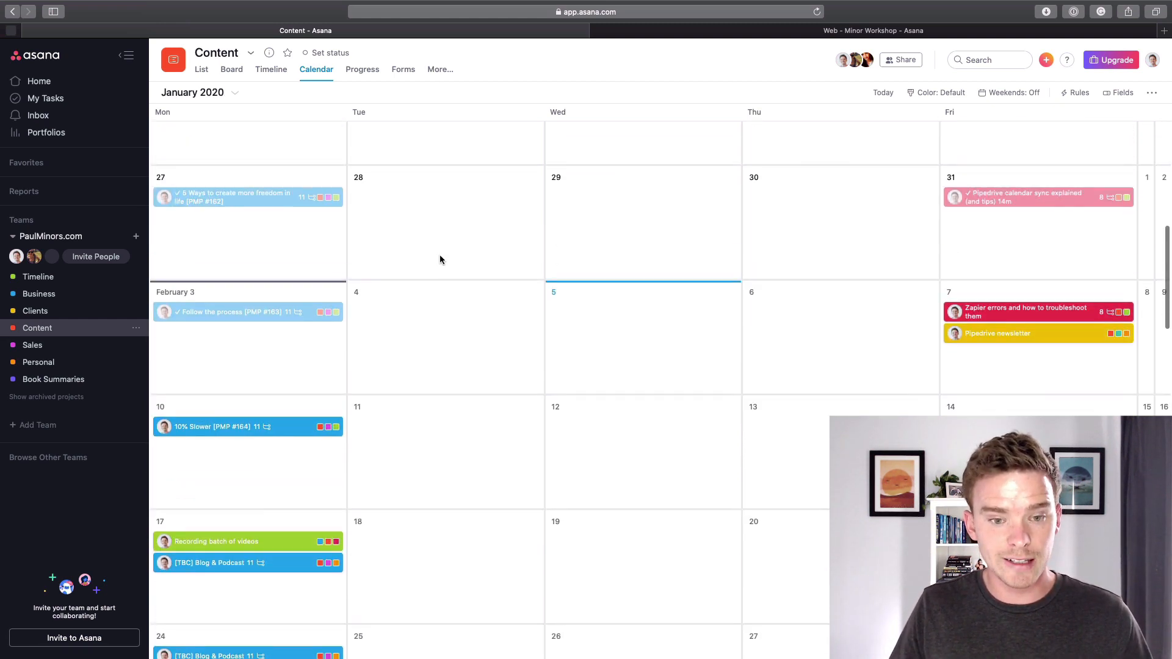
- Return to the Web - Minor Workshop project and compare its tasks in the timeline and calendar views
left_click(676, 32)
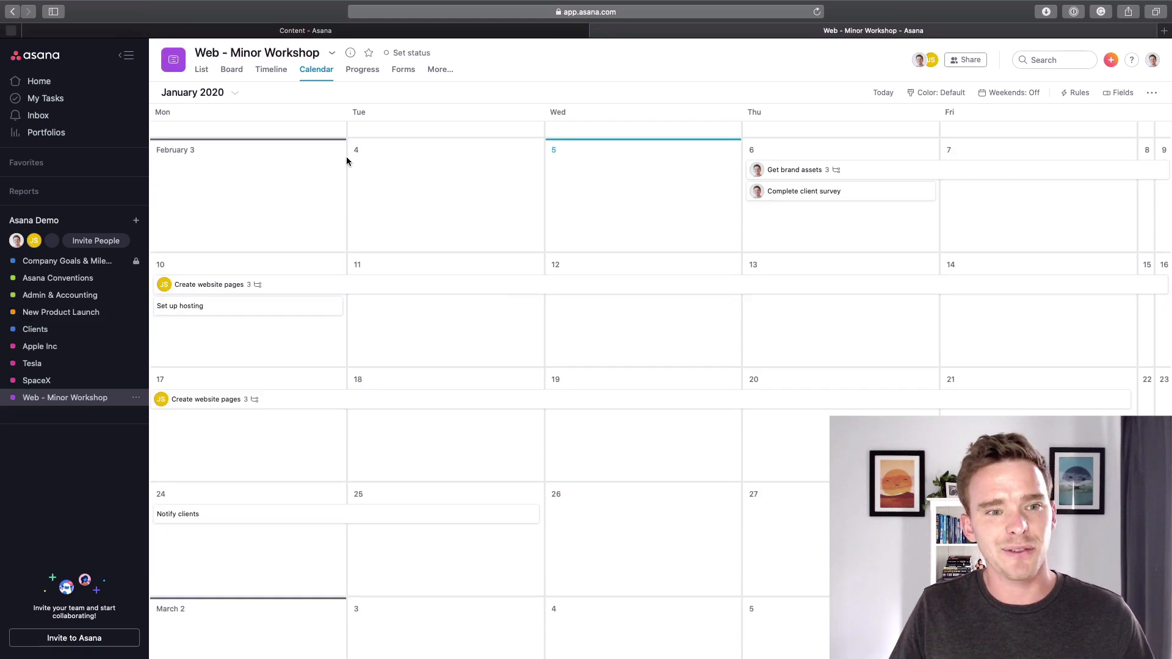
left_click(273, 70)
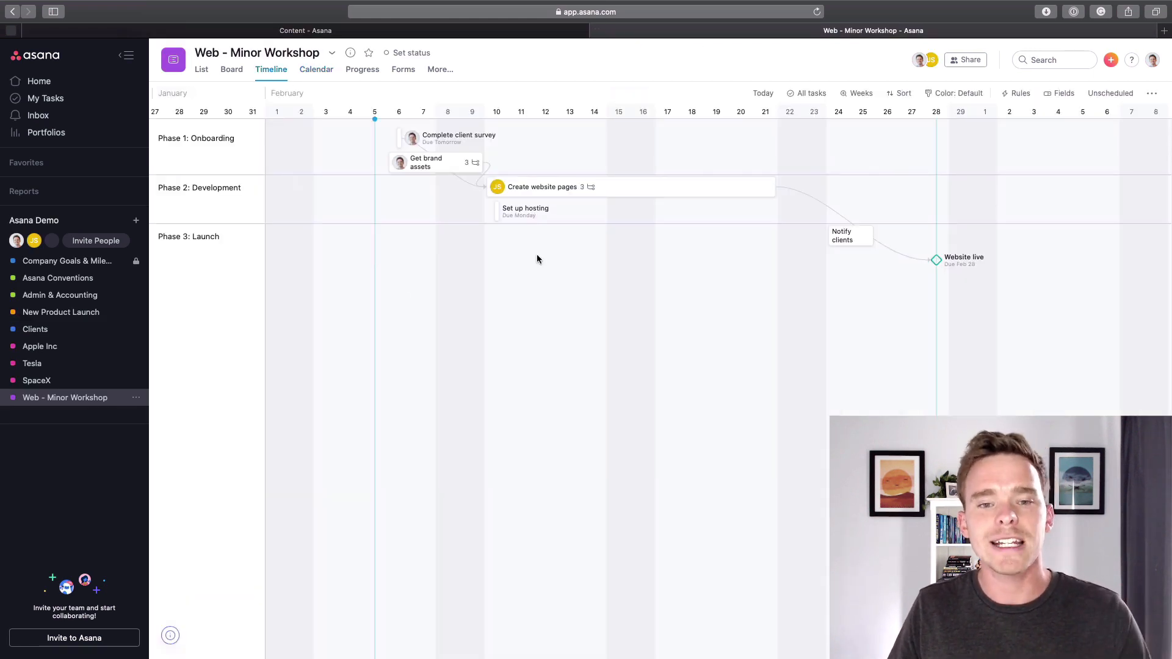
left_click(311, 76)
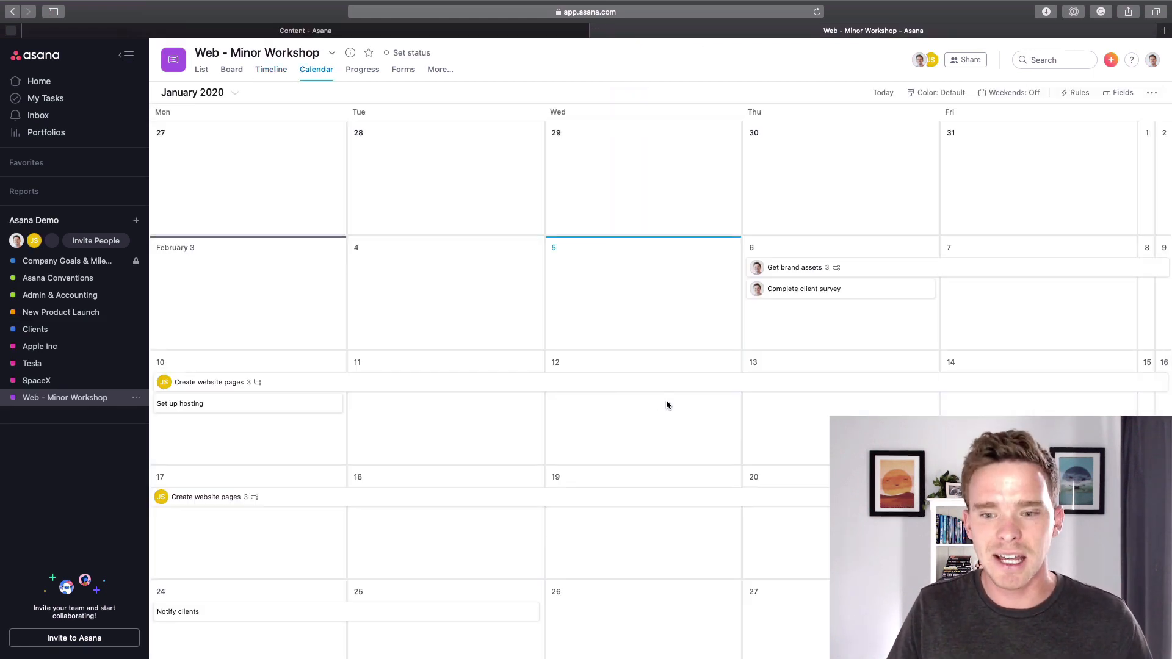
scroll(665, 401, "down", 3)
scroll(665, 405, "up", 3)
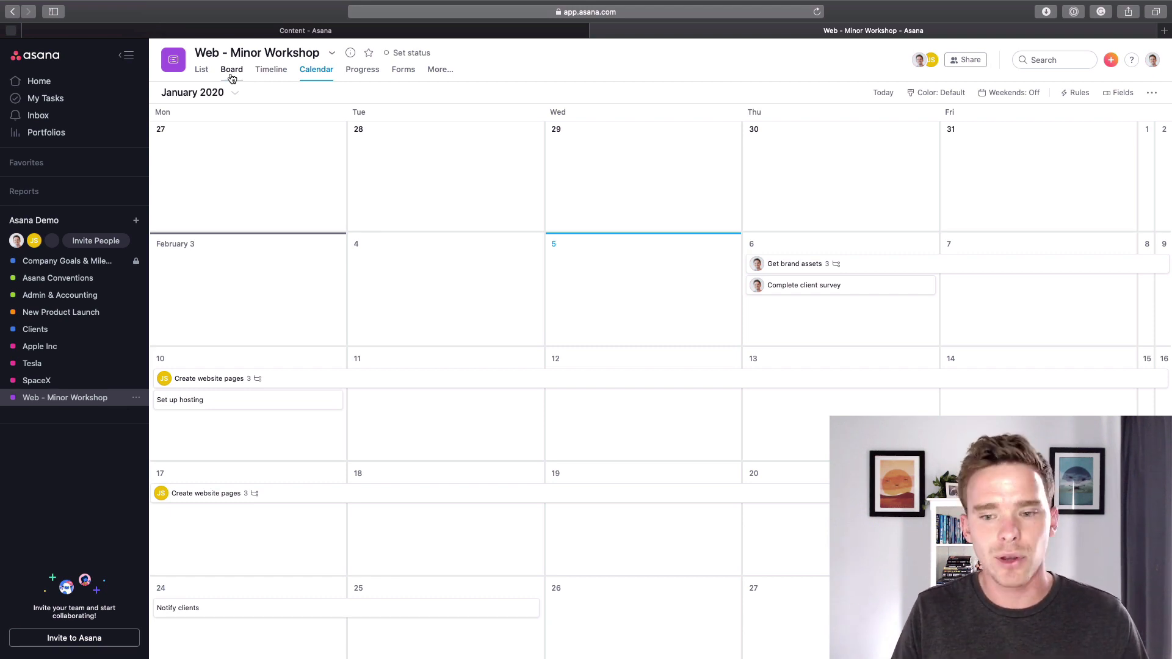
left_click(814, 287)
left_click(243, 192)
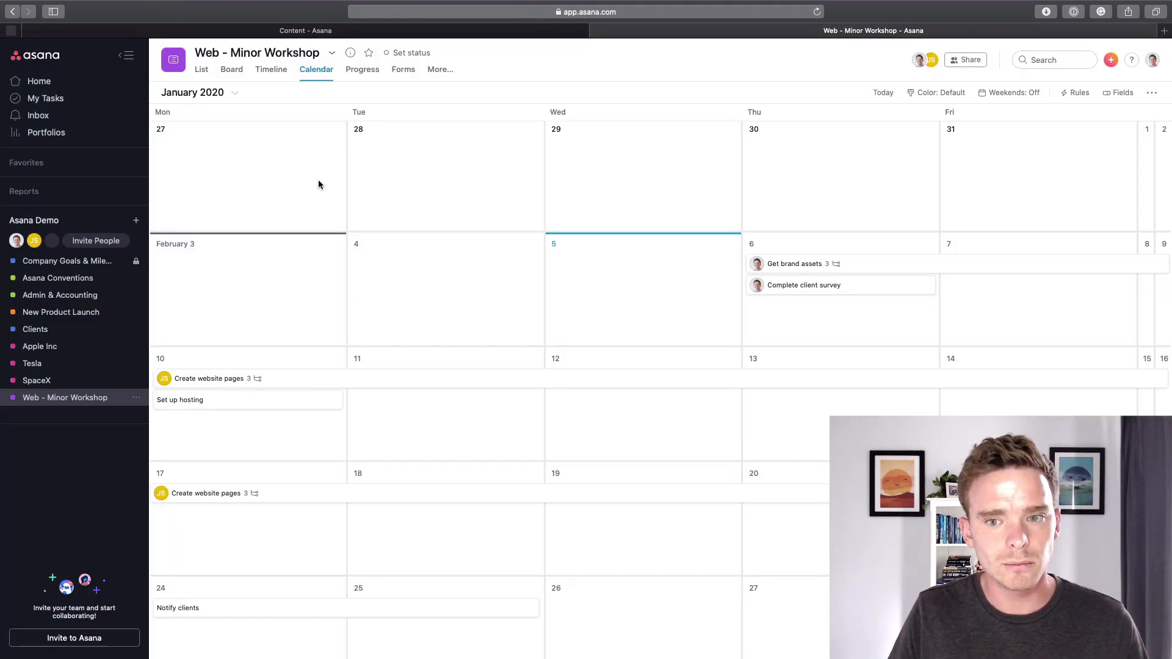
- Review the project description and owner in the progress overview and set the project's due date
left_click(374, 72)
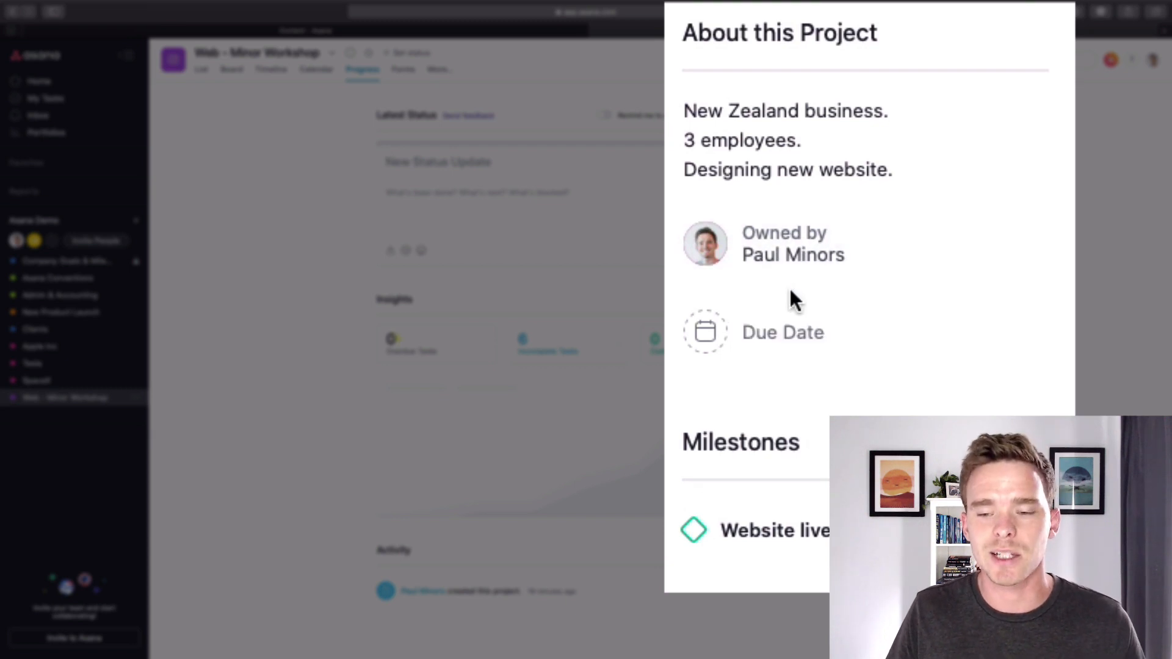
left_click(788, 248)
left_click(789, 466)
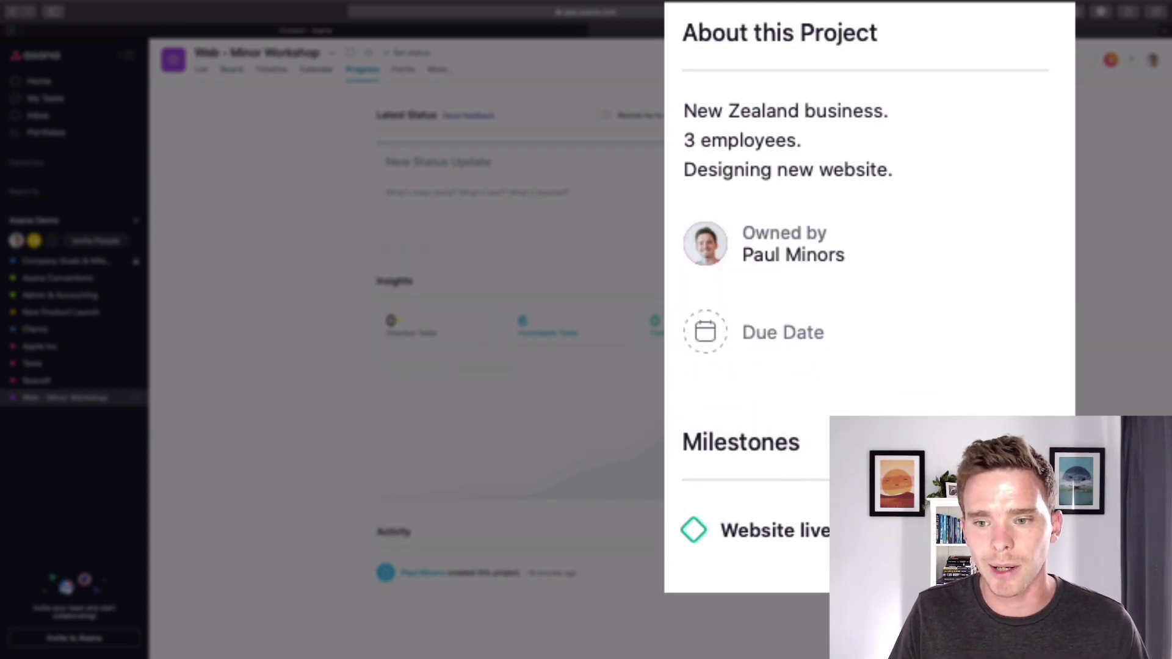
triple_click(921, 175)
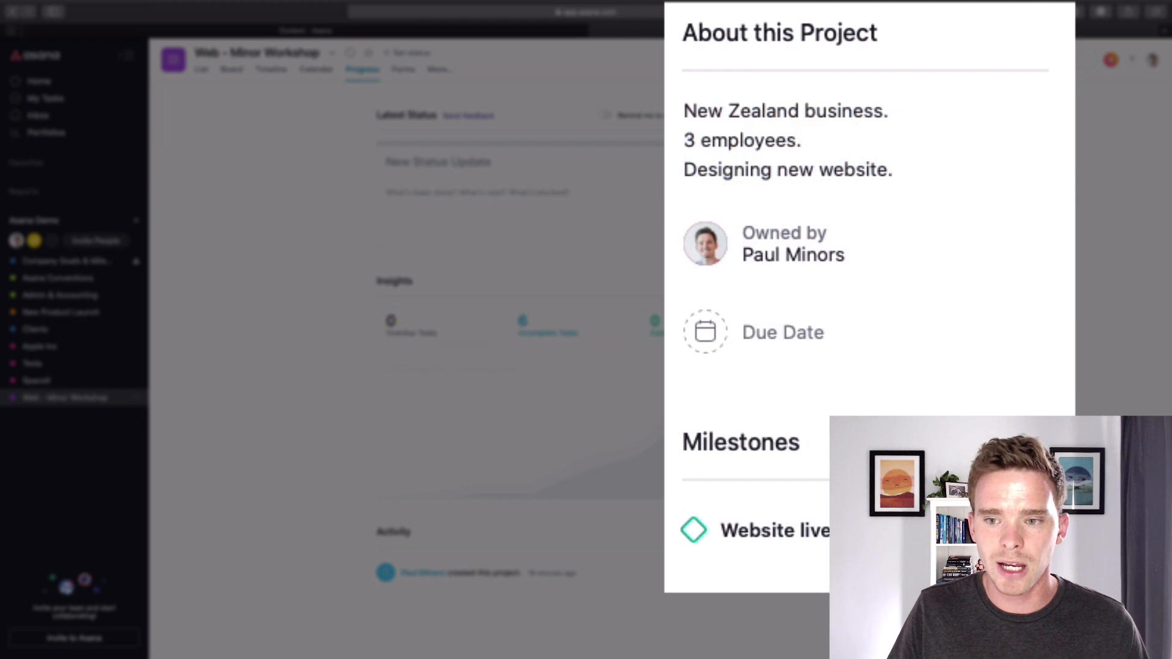
left_click(752, 351)
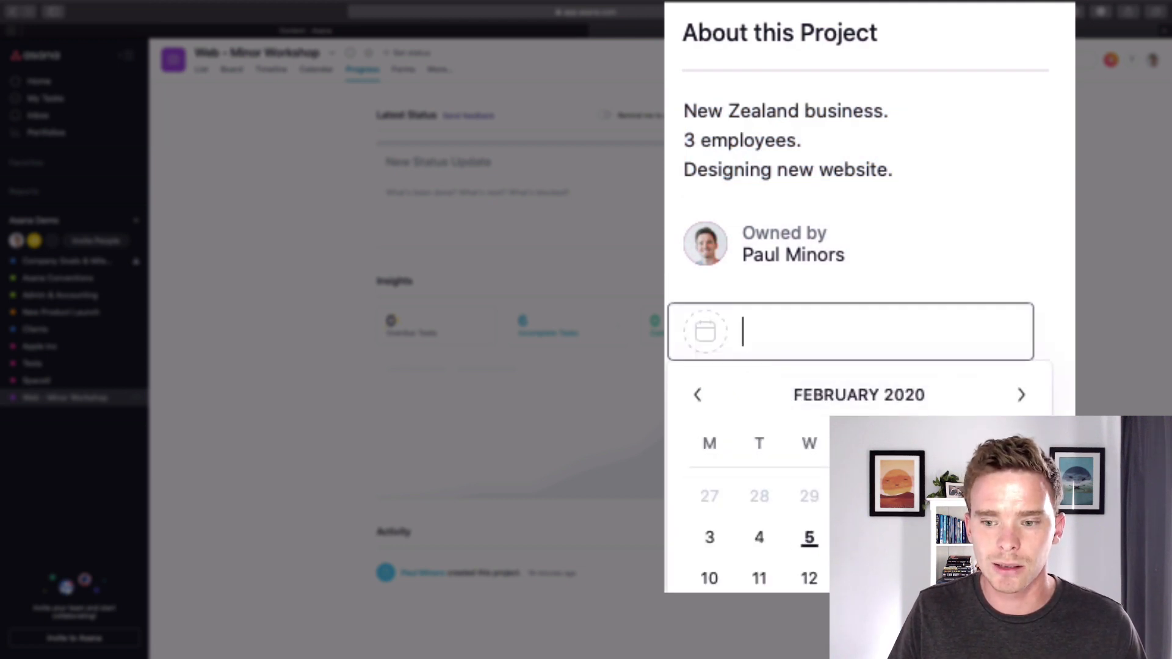
left_click(910, 658)
left_click(910, 658)
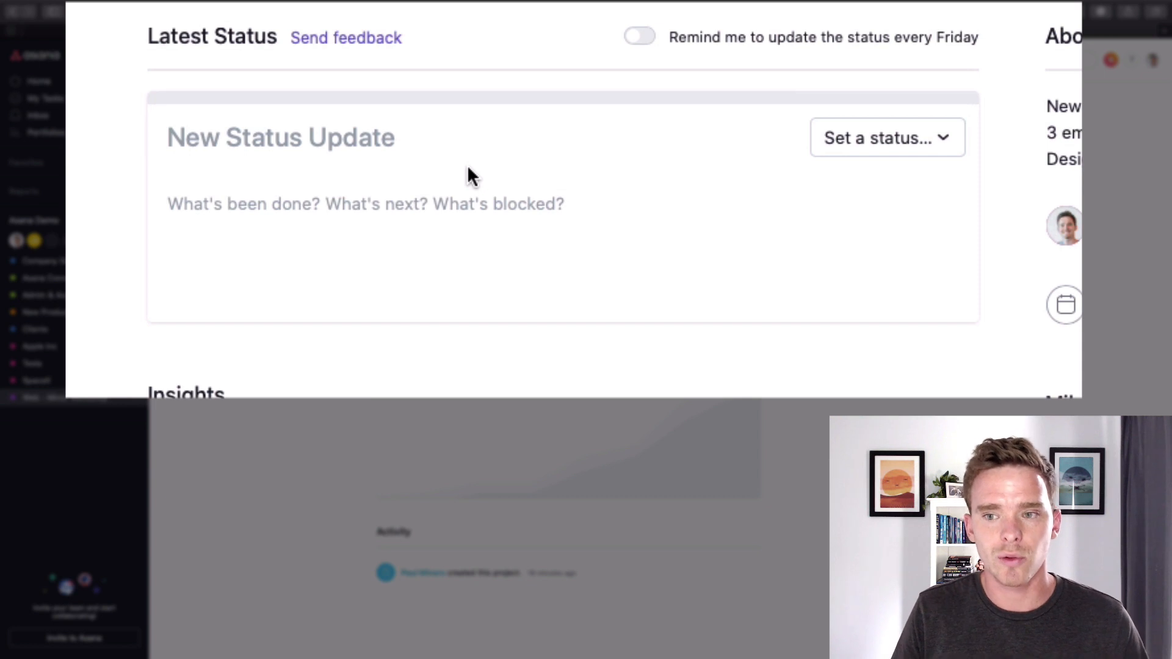
- Try the On Track, At Risk and Off Track options on the new project status update
left_click(885, 146)
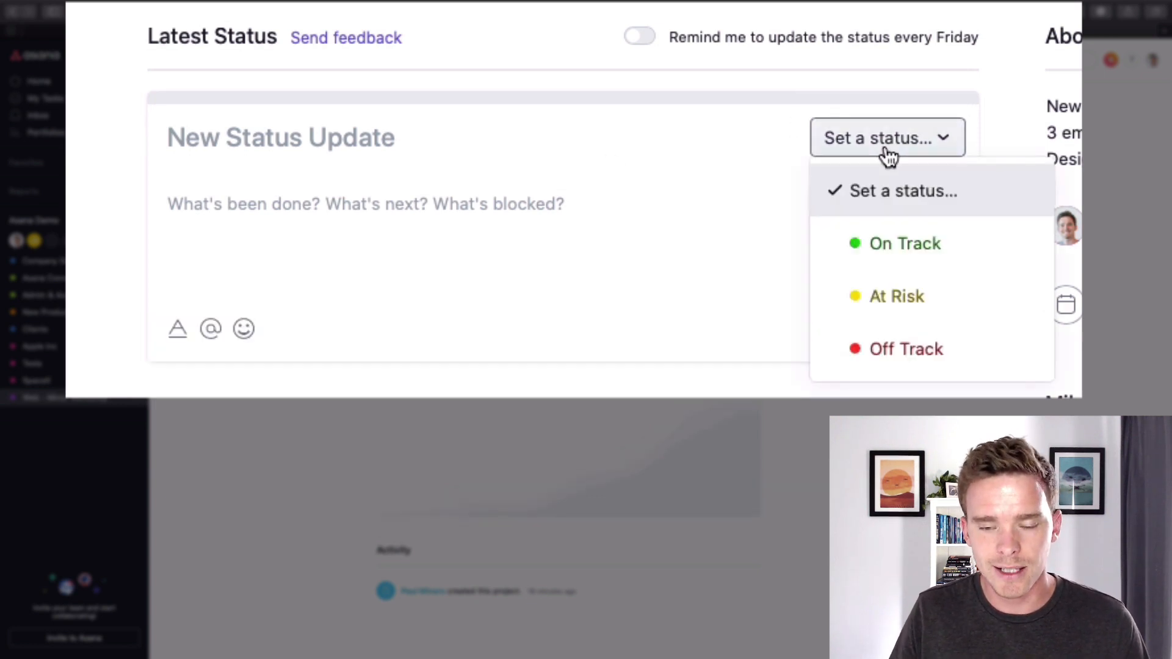
left_click(889, 243)
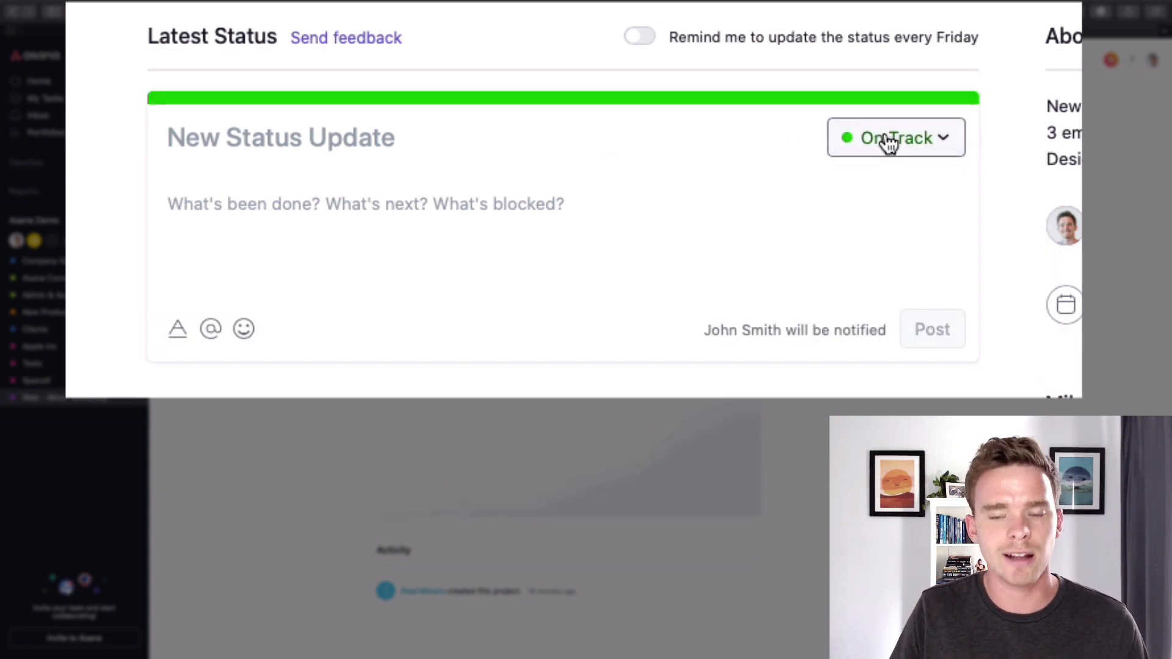
left_click(884, 139)
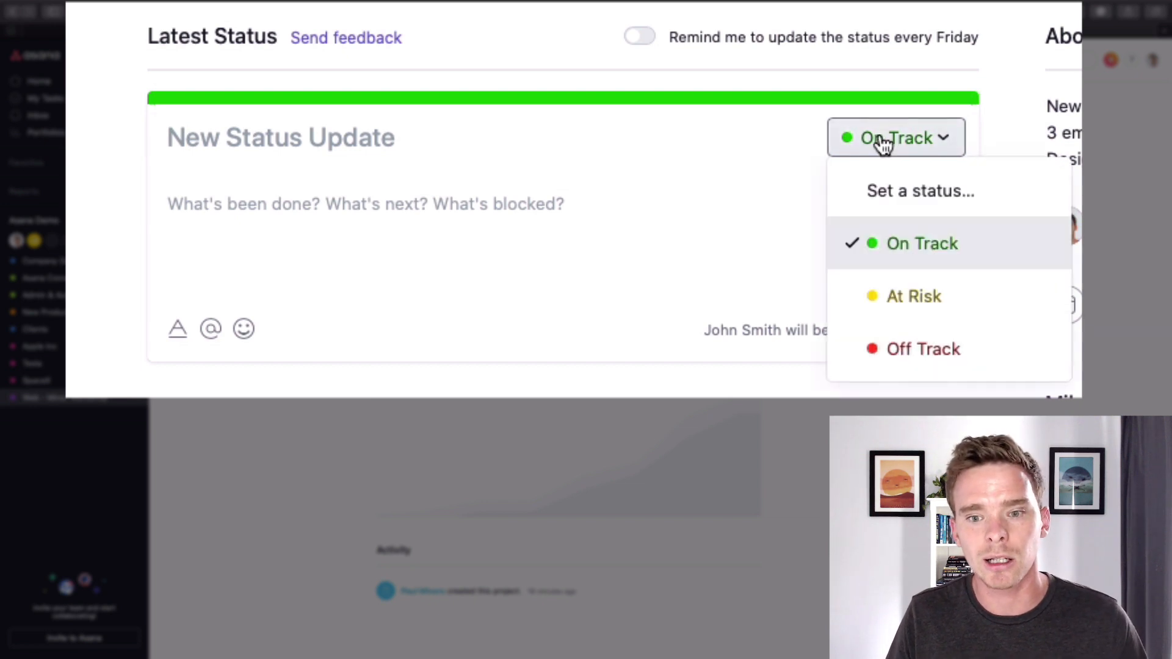
left_click(916, 296)
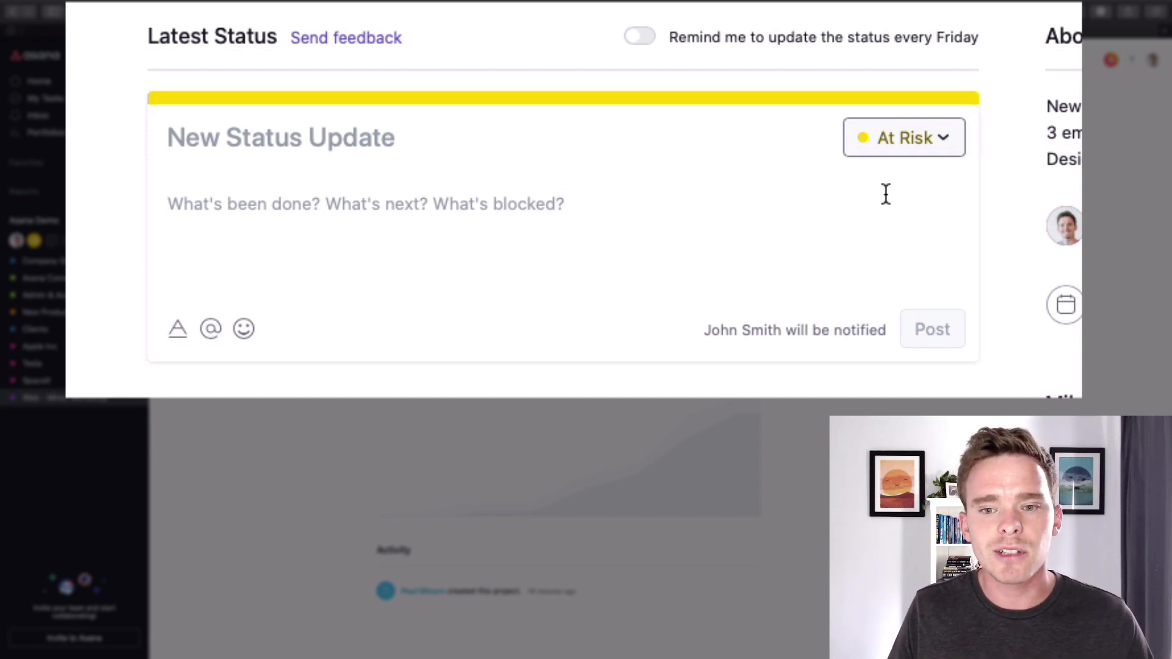
left_click(913, 149)
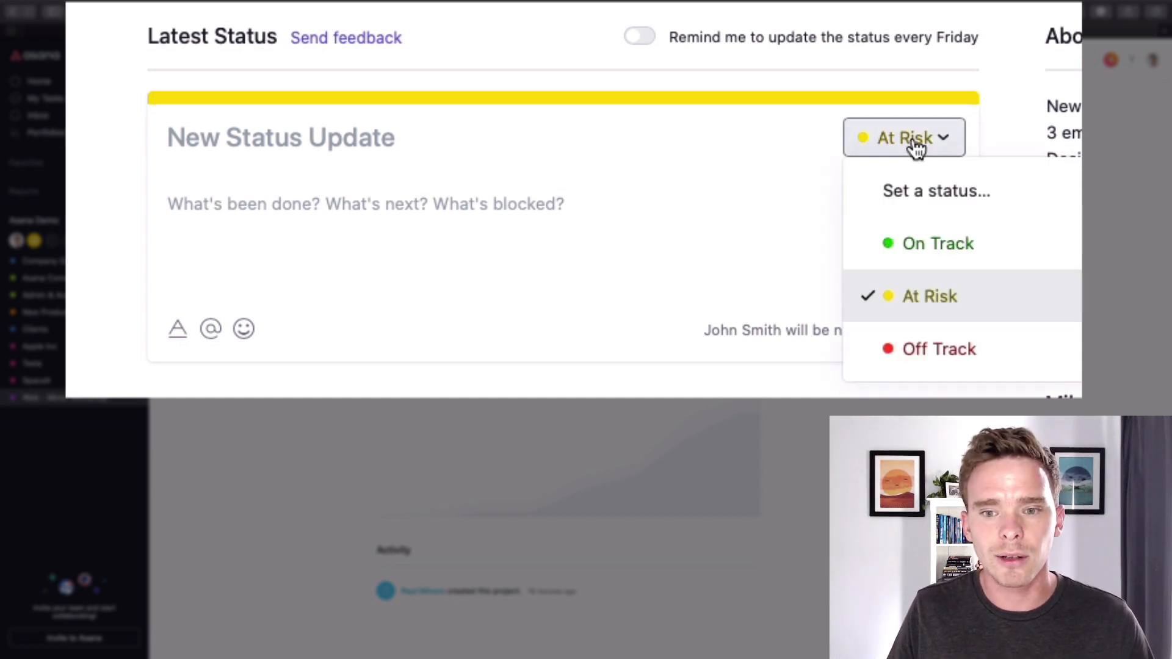
left_click(938, 352)
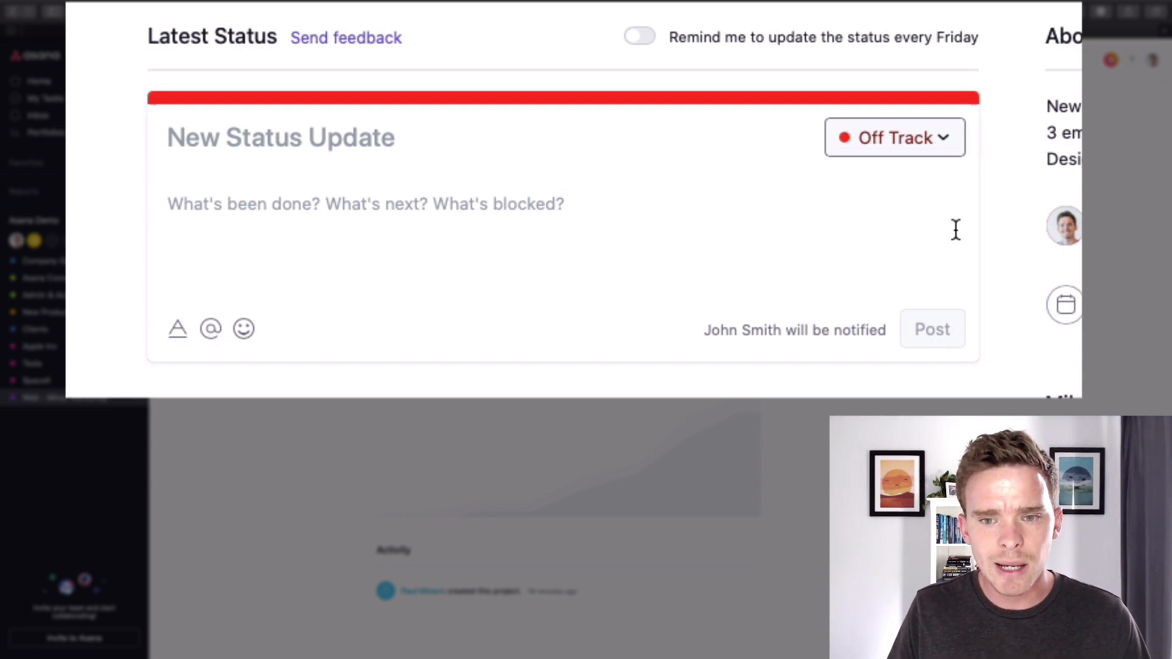
- Set the status update to On Track and enter the title "Project is going wel"
left_click(932, 152)
left_click(916, 251)
left_click(397, 144)
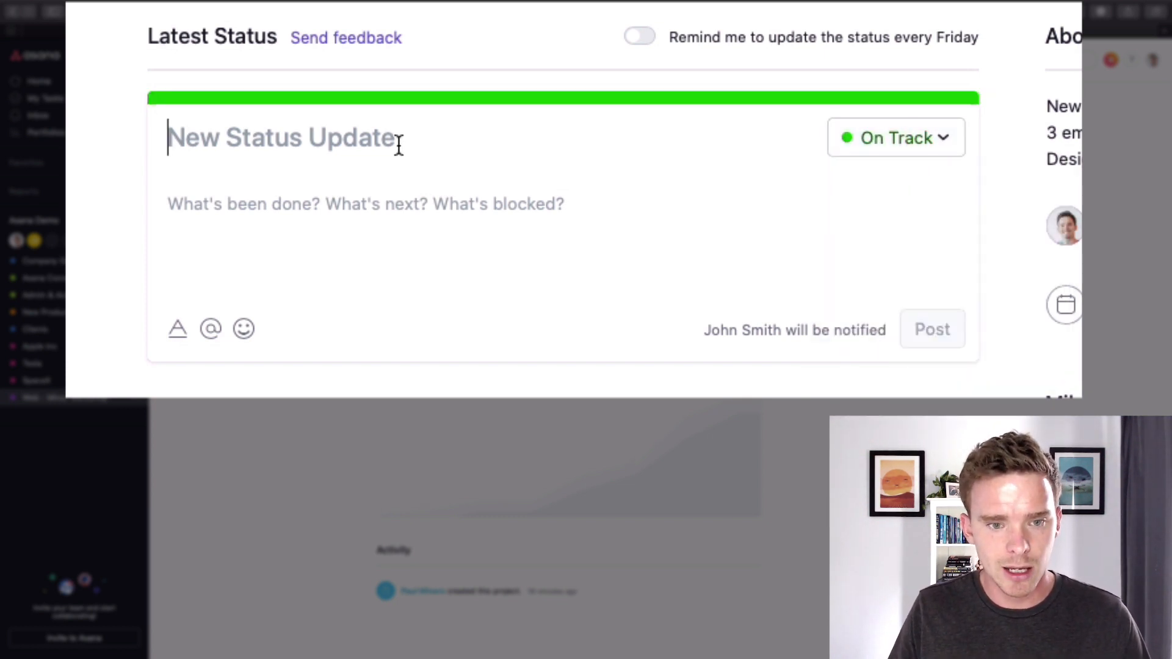
type("Project is going wel")
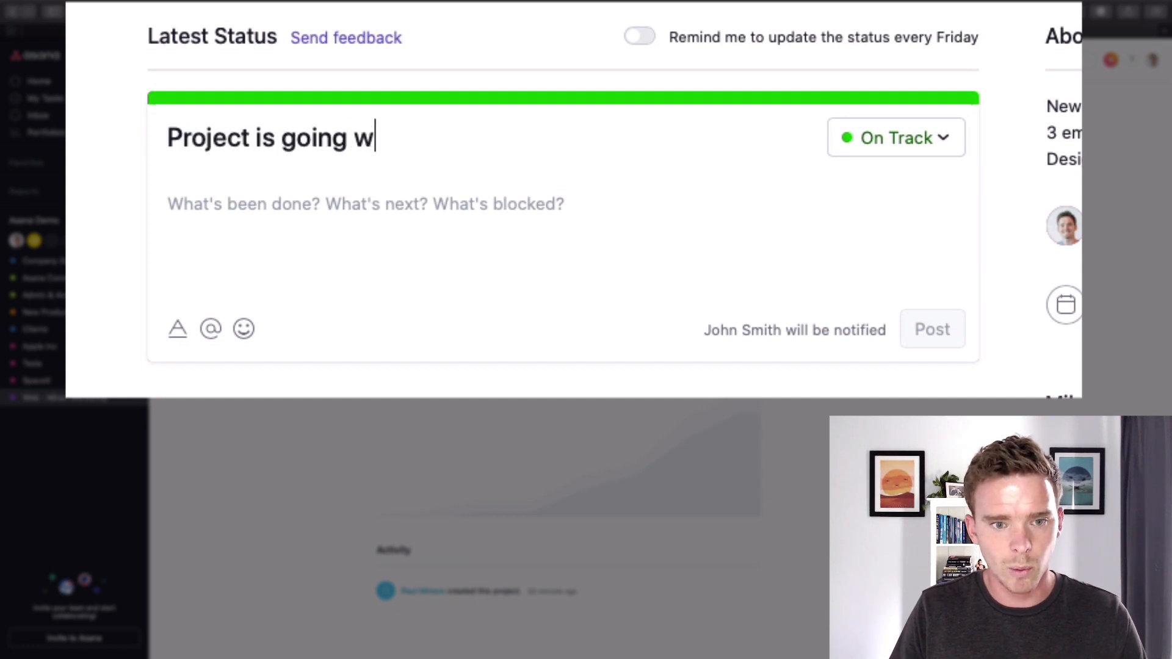
- Set the status update to At Risk and replace its title with "Project slowing down"
left_click(870, 150)
left_click(889, 299)
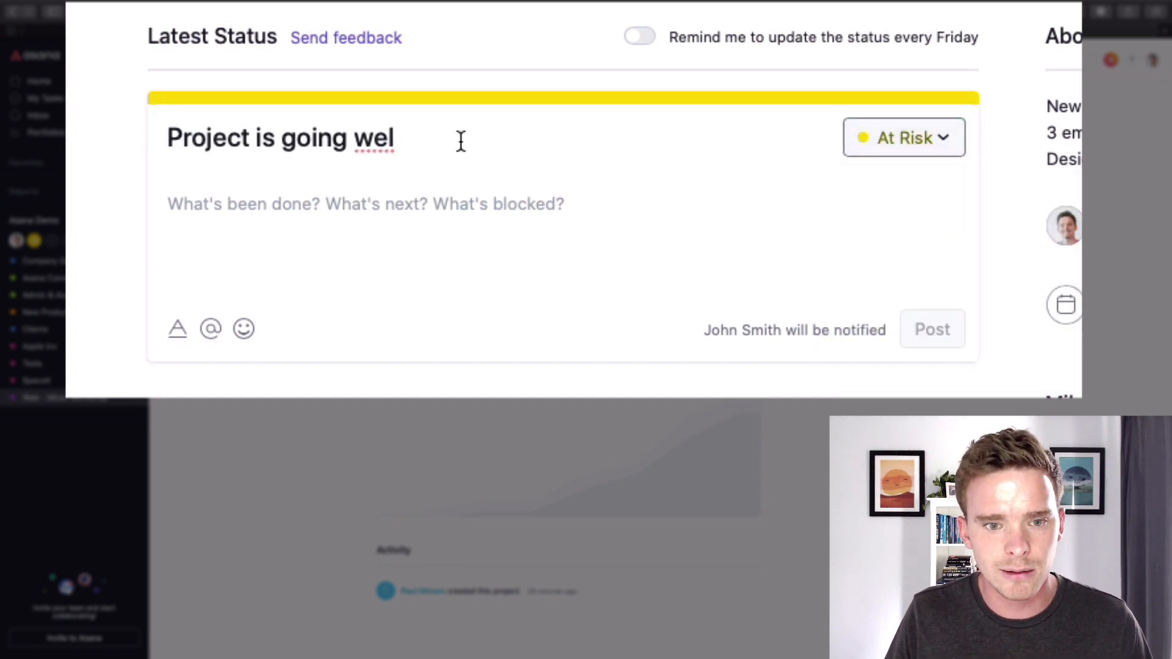
left_click(458, 141)
key("super+a")
type("Project slowing down")
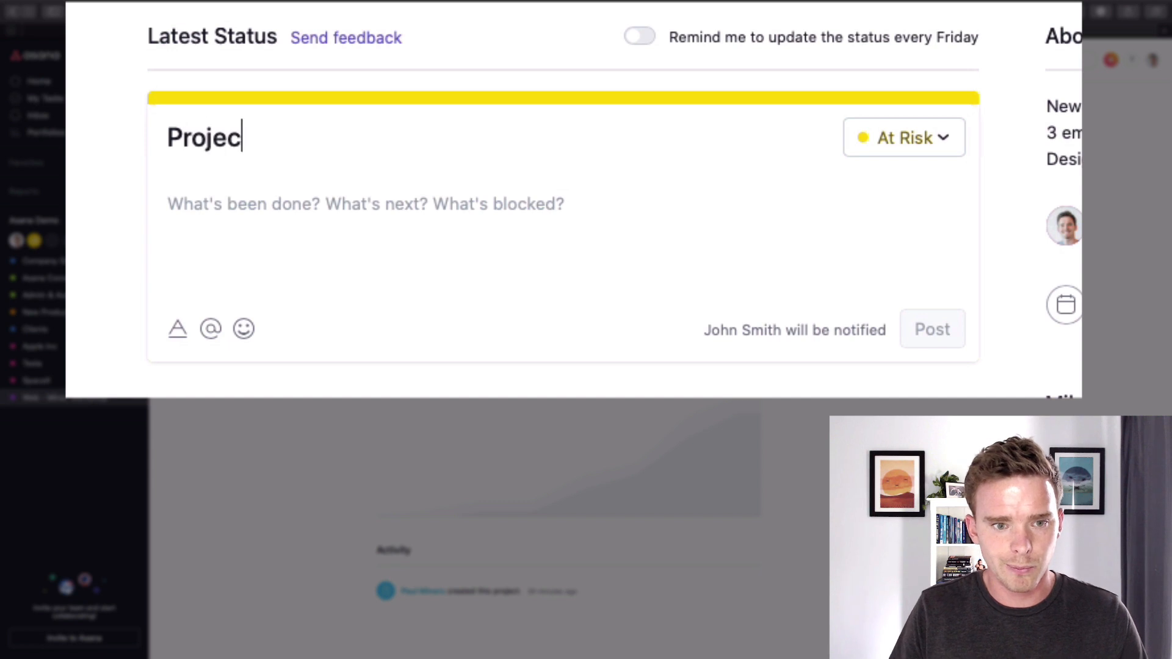
- Write "This task is taking a while:" as the message of the status update
left_click(361, 195)
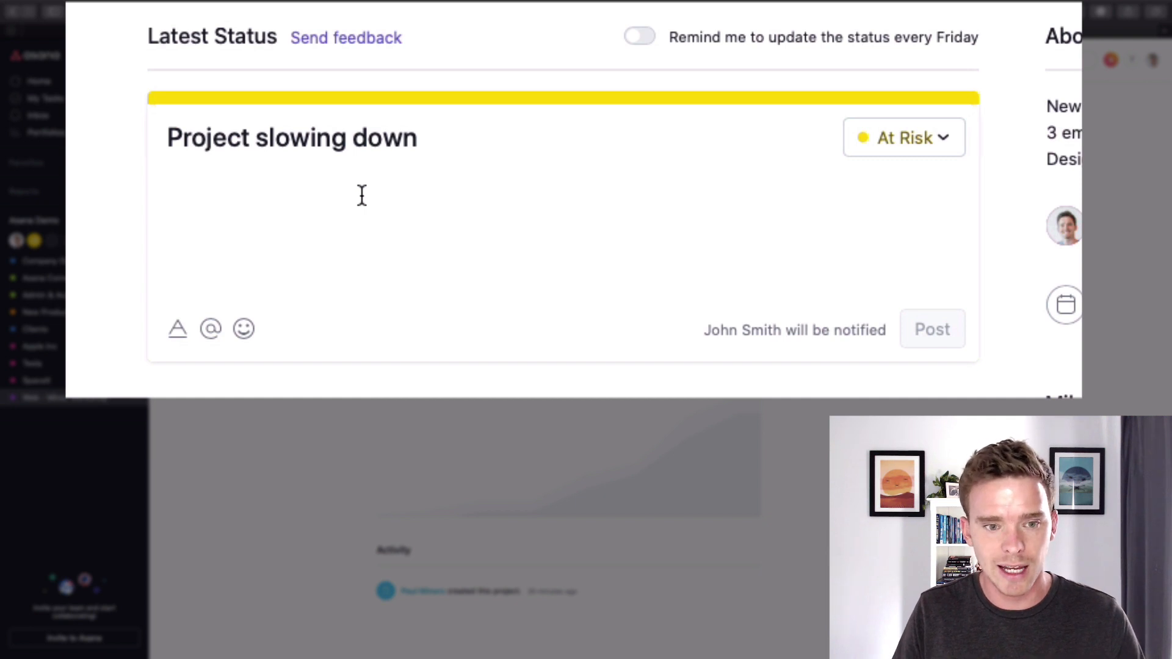
type("Tnhis t")
key("BackSpace")
key("BackSpace")
key("BackSpace")
key("BackSpace")
key("BackSpace")
key("BackSpace")
key("BackSpace")
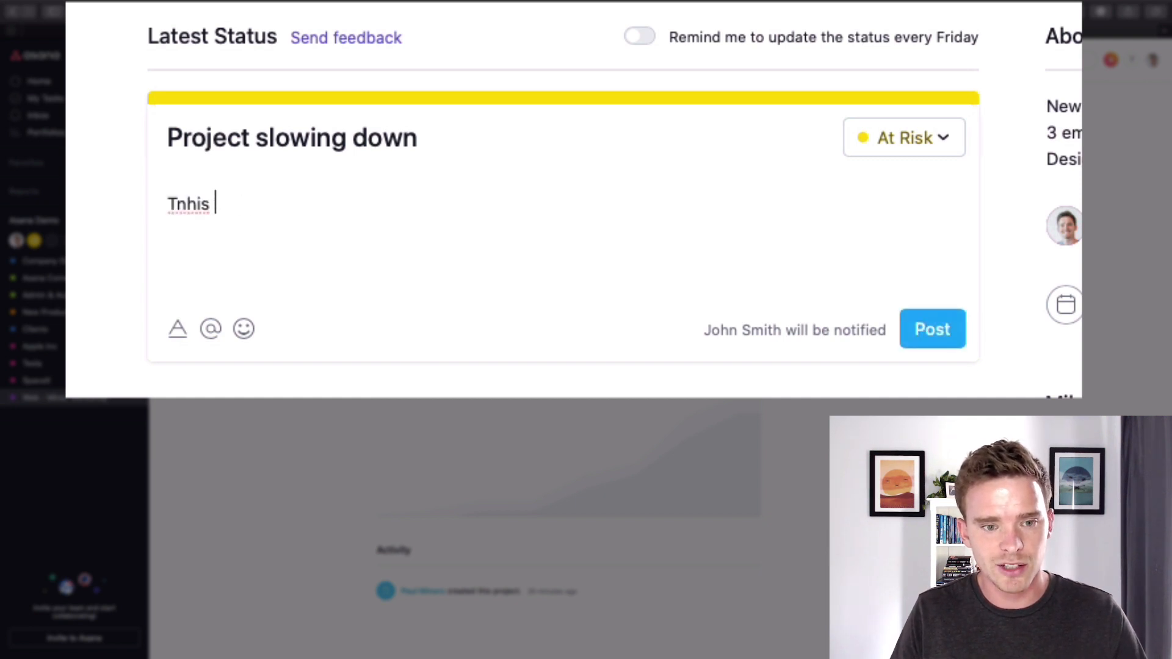
type("This task is")
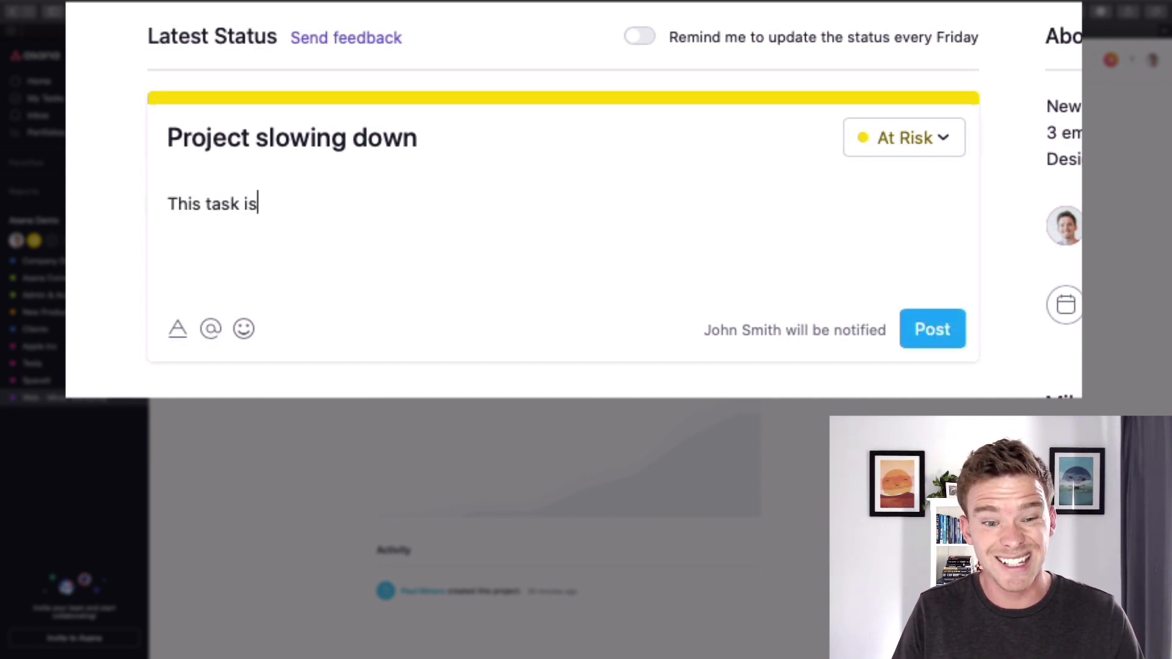
type(" taking a while:")
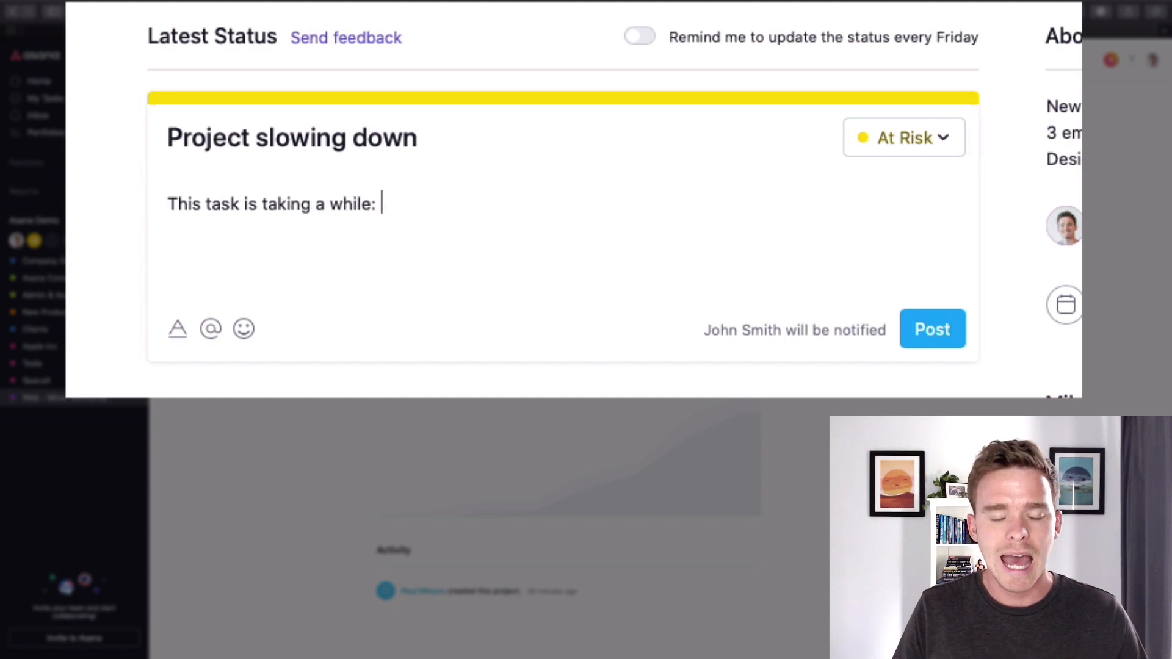
- Mention the Write content pages task at the end of the status message and post the update
type(" @")
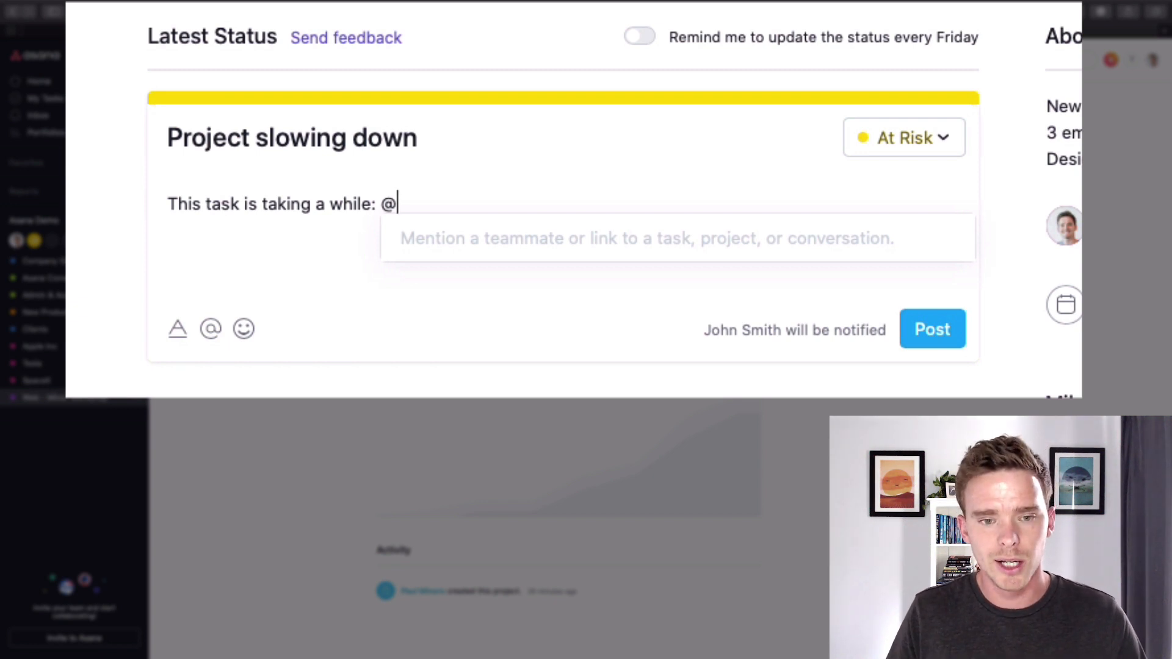
type("cont")
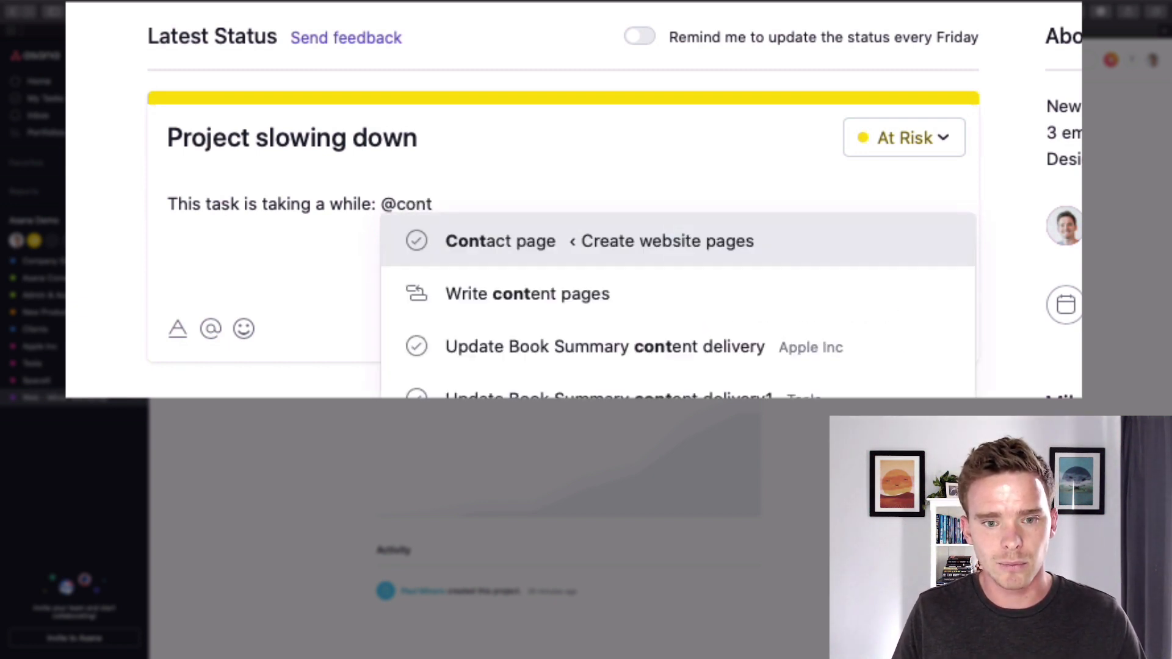
key("Down")
key("Return")
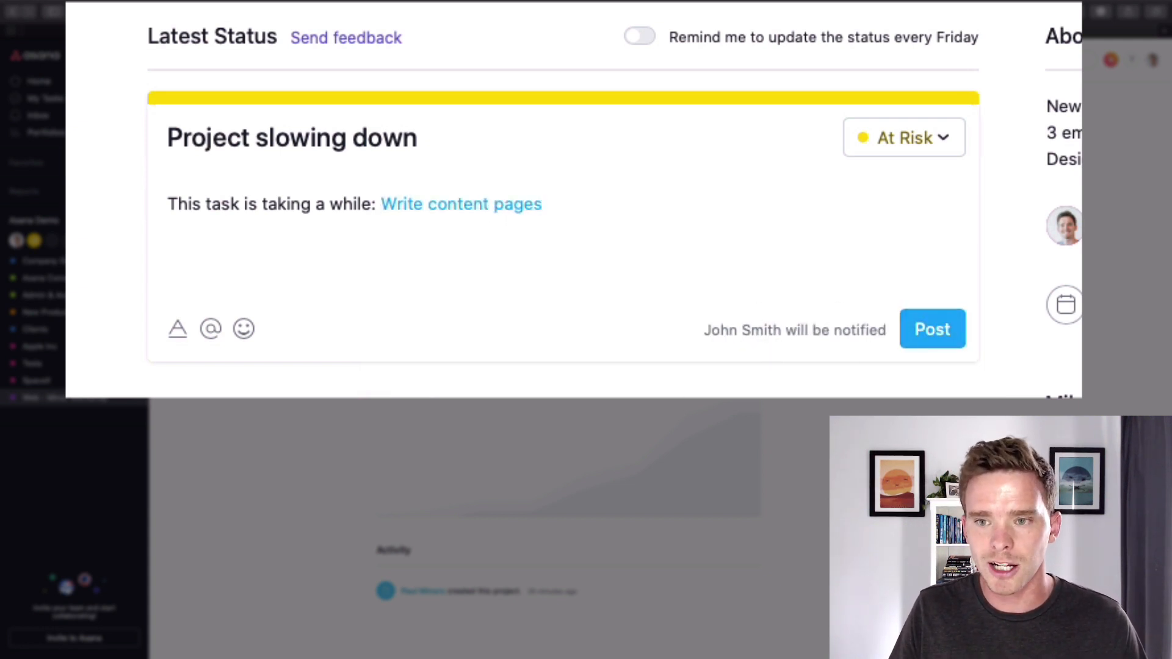
left_click(947, 330)
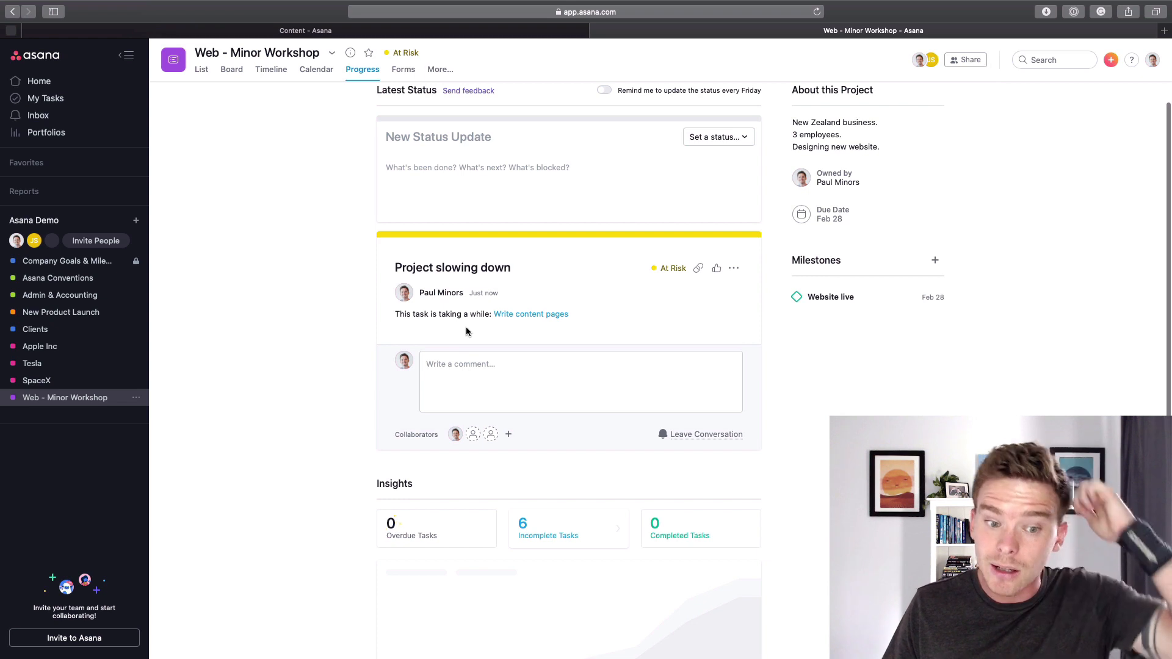
- Check the linked Write content pages task from the posted status, and try the Friday status reminder on and off
left_click(531, 315)
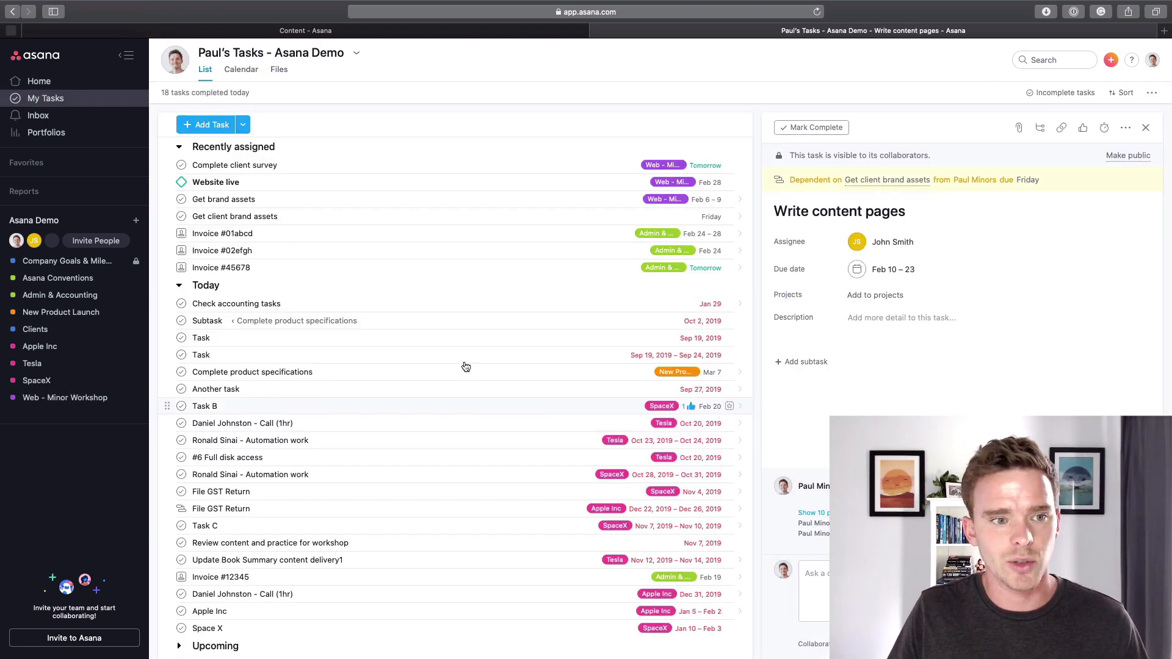
left_click(15, 13)
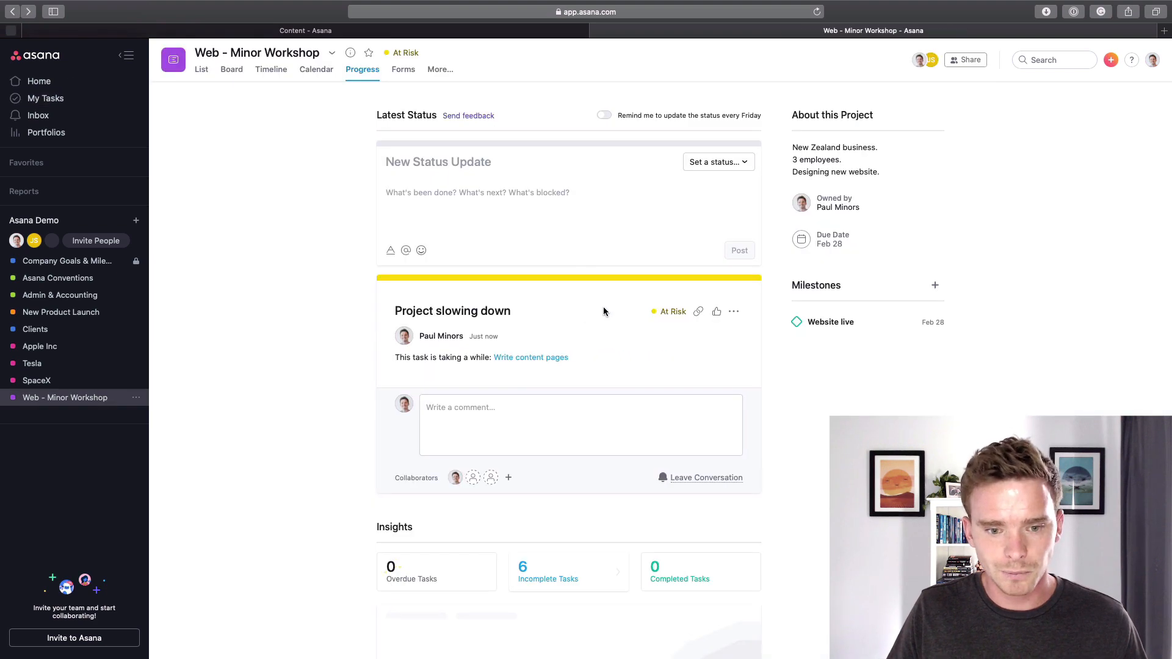
left_click(601, 117)
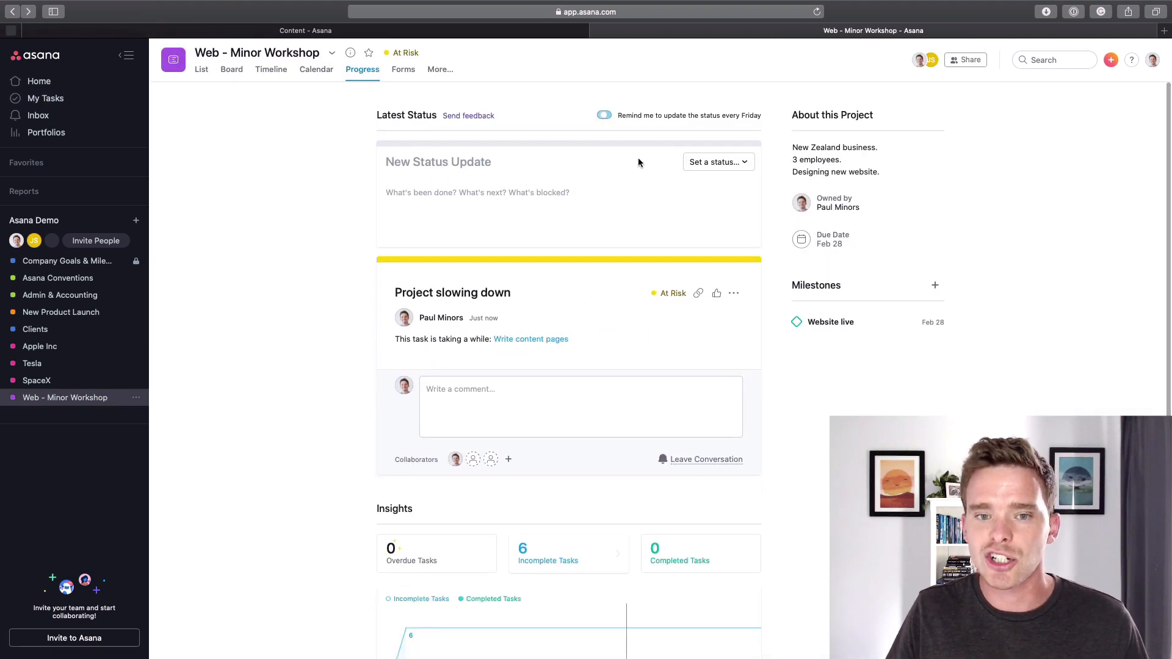
left_click(605, 116)
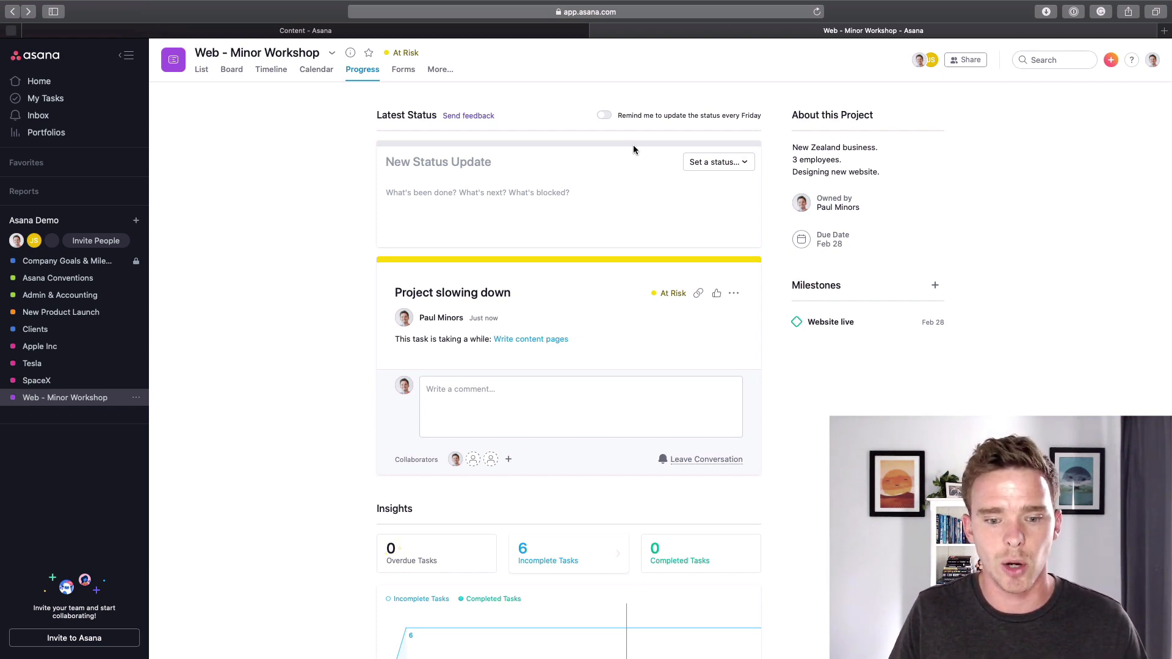
- Mark the Complete client survey task complete and check the effect on the project's Insights chart
scroll(635, 201, "down", 5)
mouse_move(571, 459)
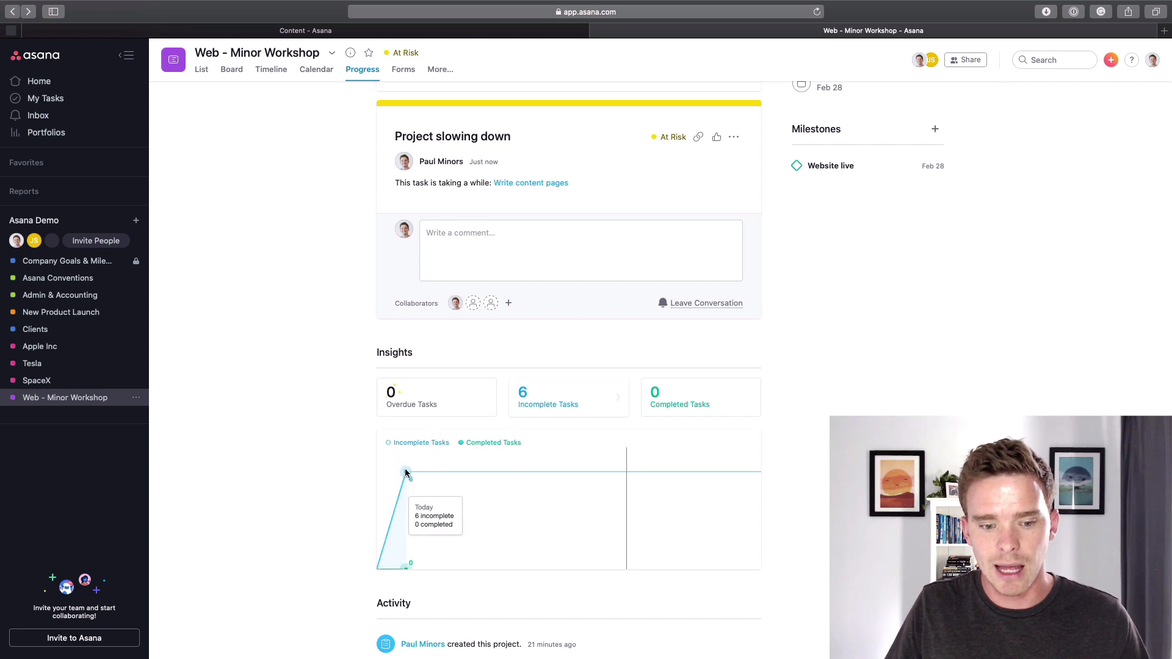
left_click(206, 73)
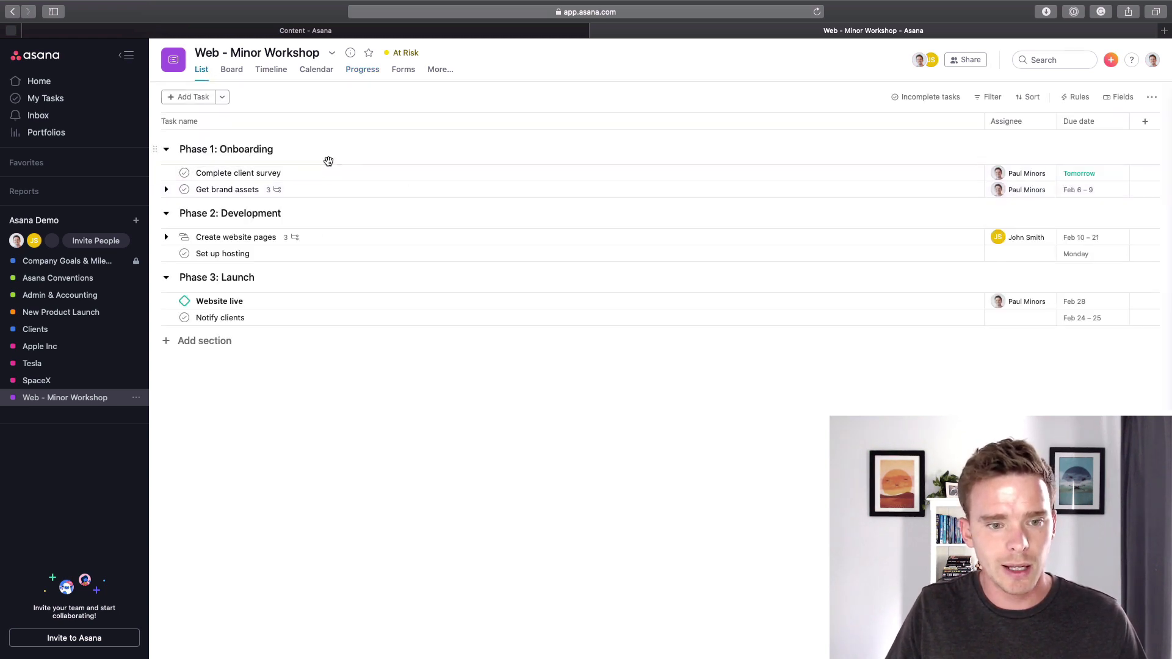
left_click(184, 173)
left_click(363, 70)
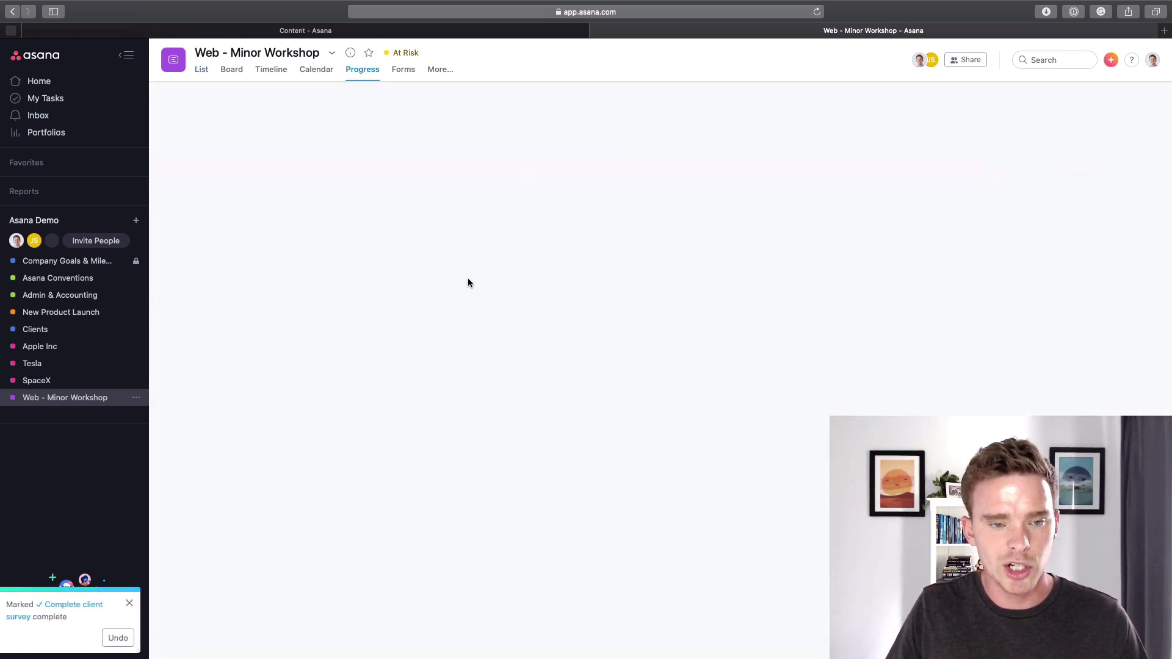
scroll(631, 288, "down", 4)
mouse_move(396, 482)
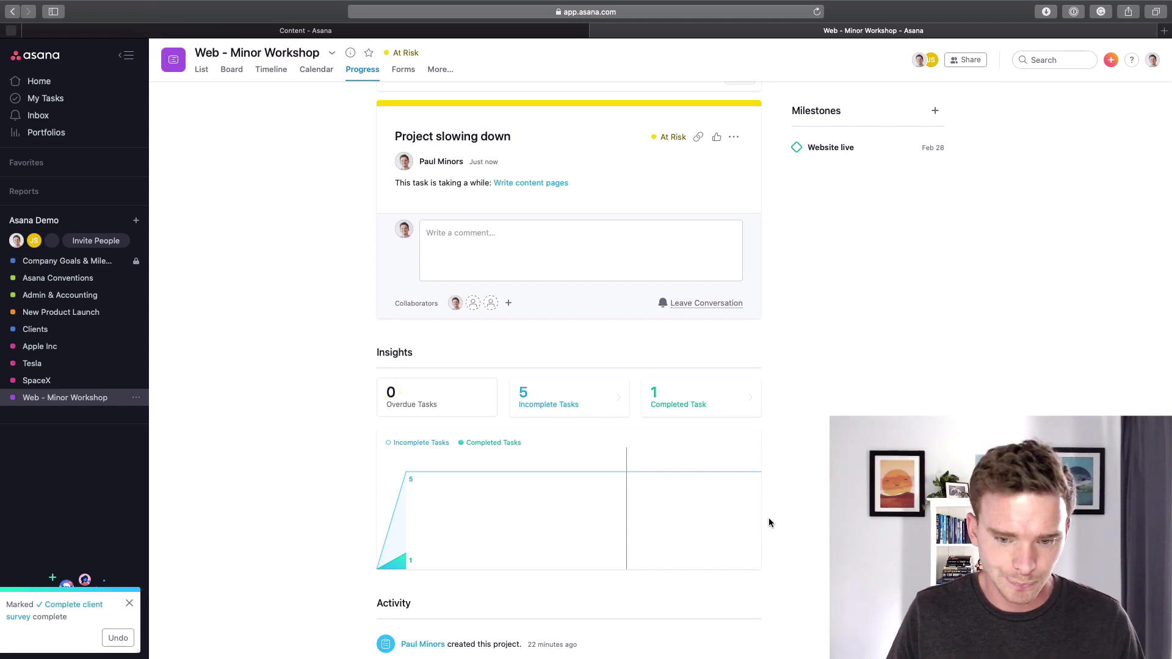
scroll(629, 449, "up", 5)
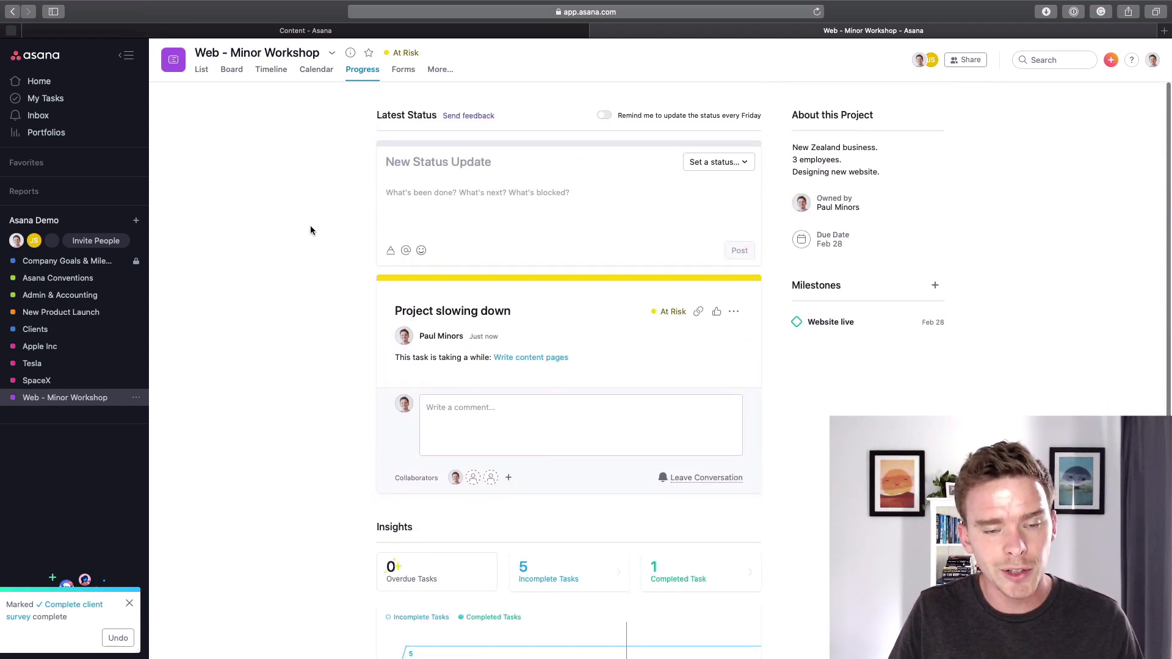
- View the project's Forms page and draft a new project conversation titled "Meeting with client"
left_click(403, 70)
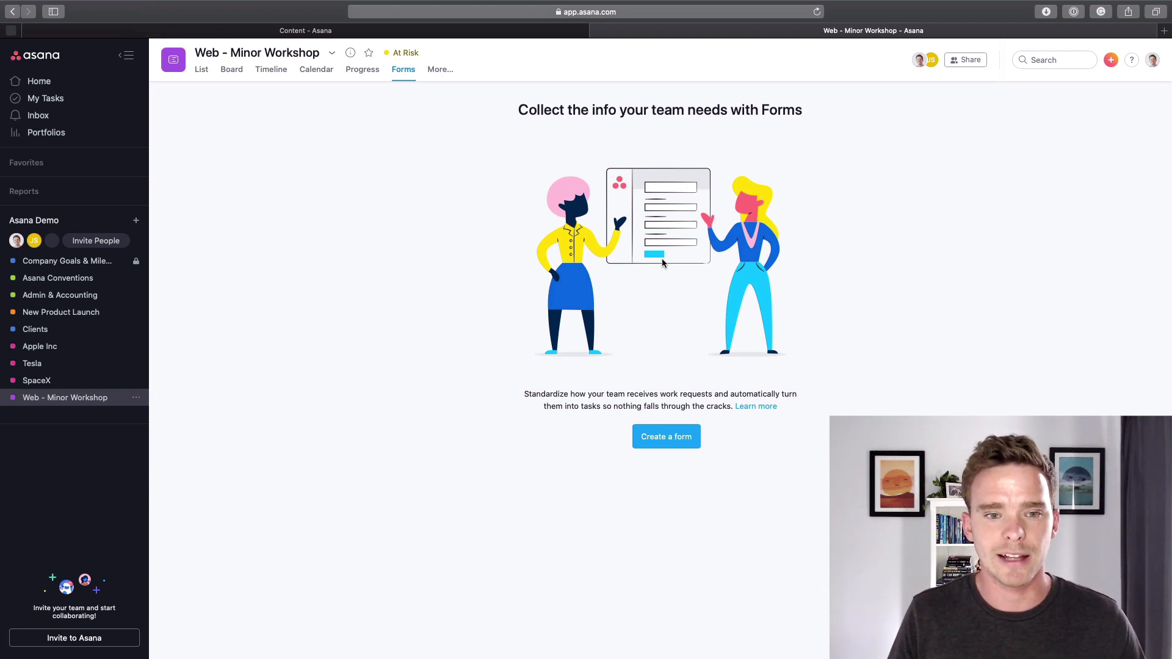
left_click(440, 71)
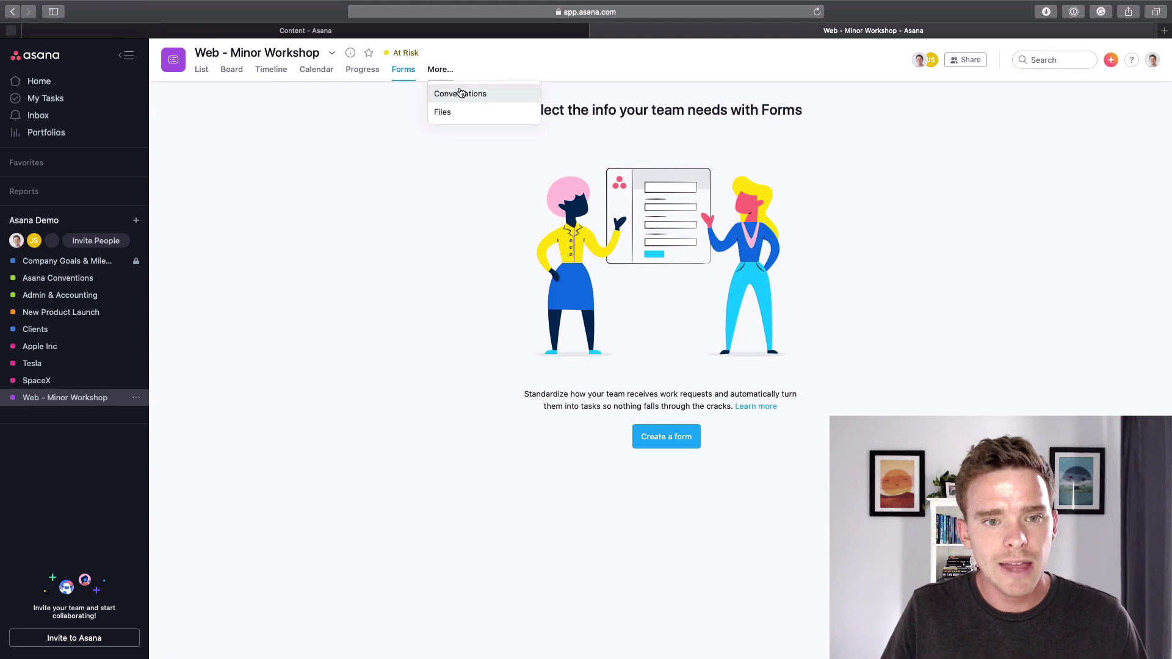
left_click(462, 94)
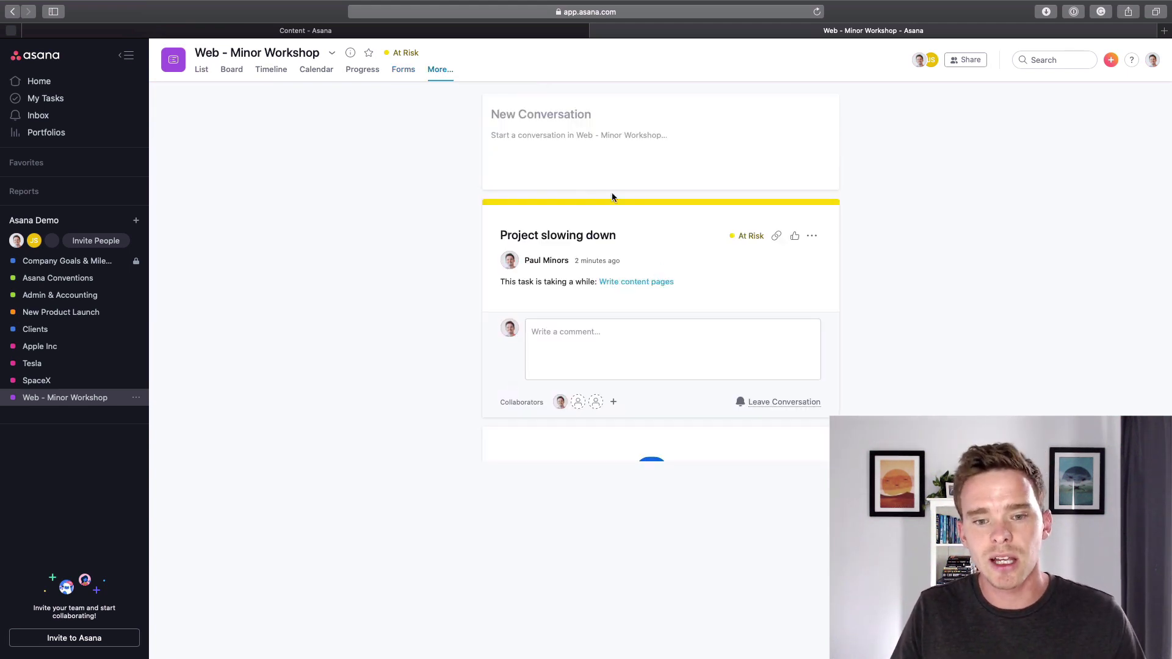
left_click(584, 129)
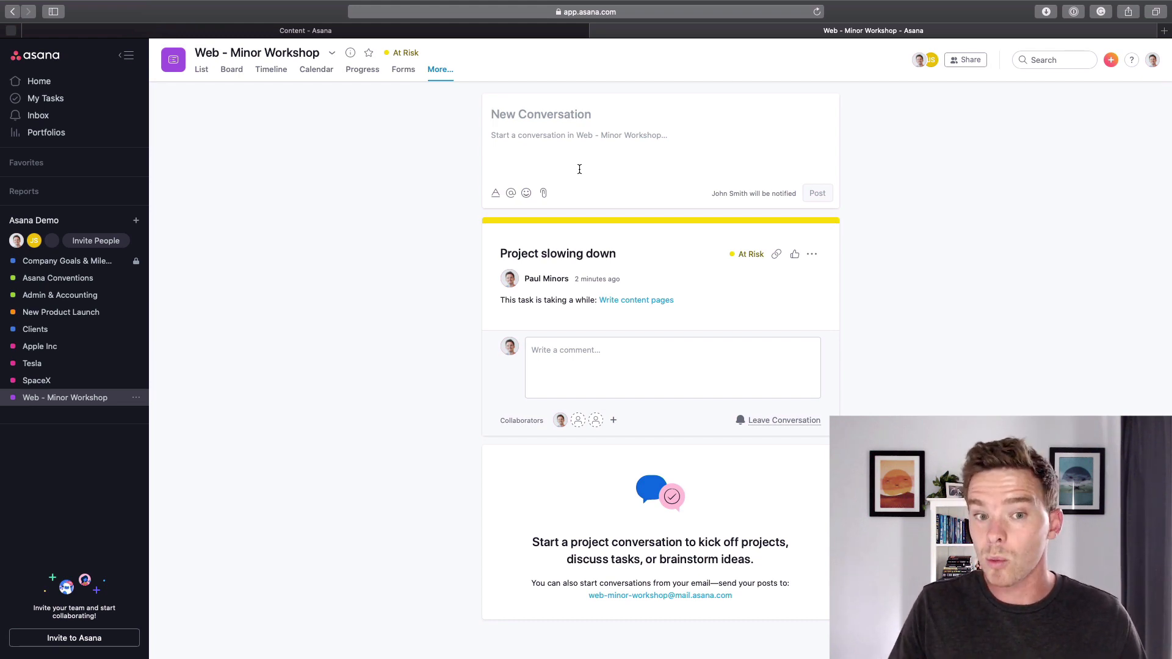
type("ing")
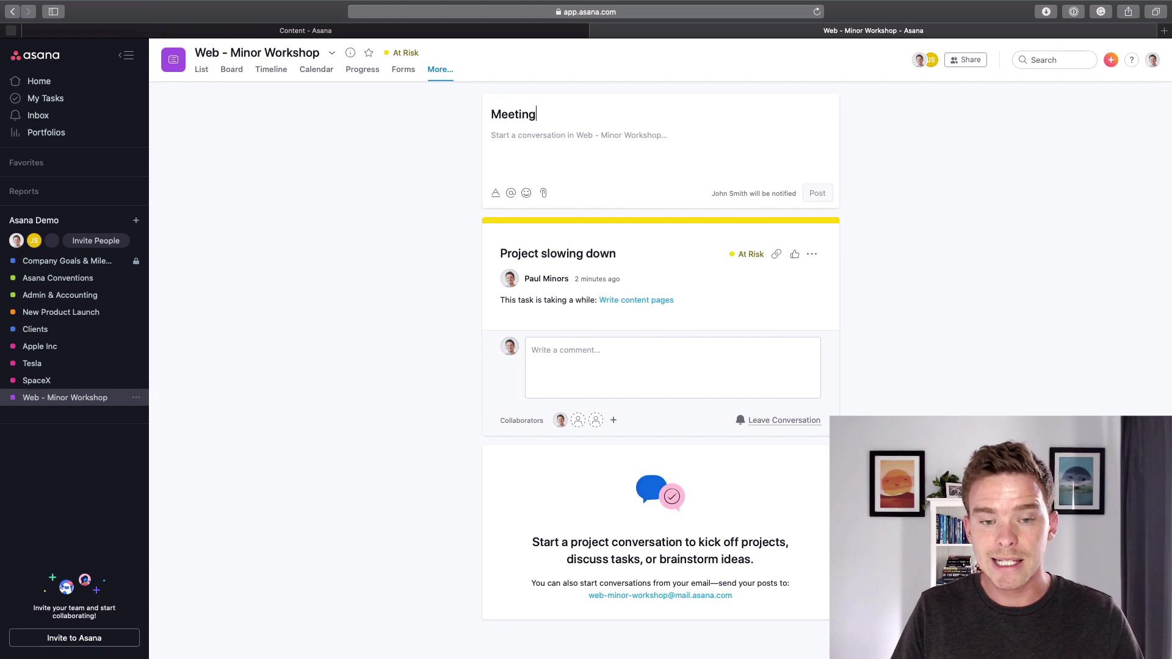
type(" with ")
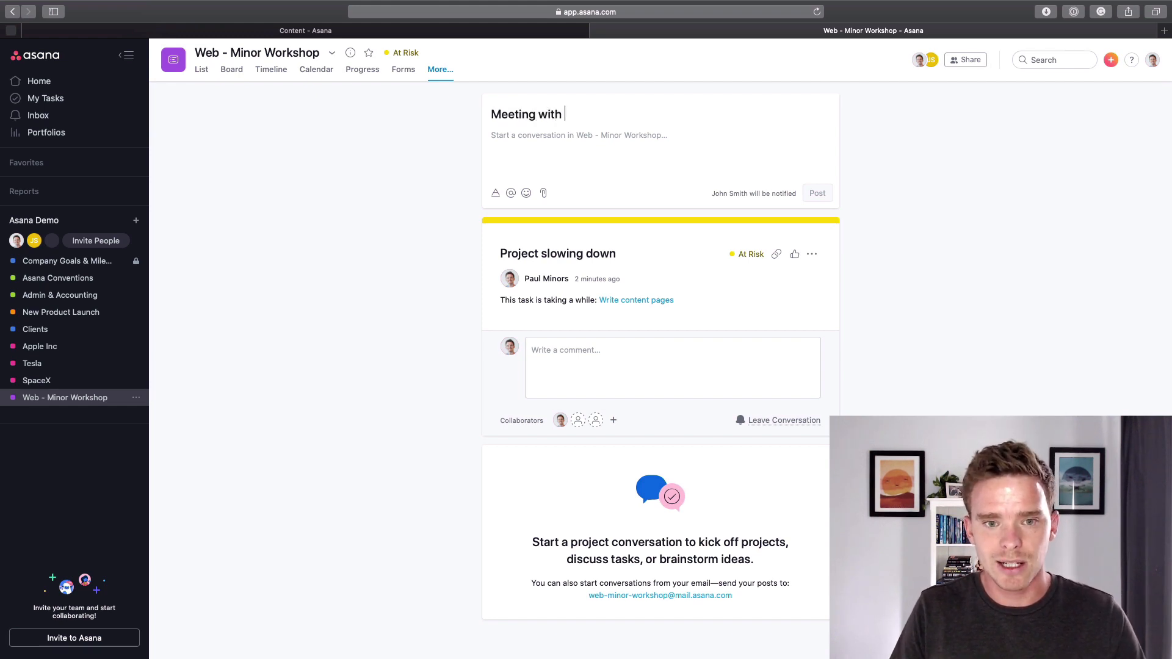
type("client")
left_click(553, 159)
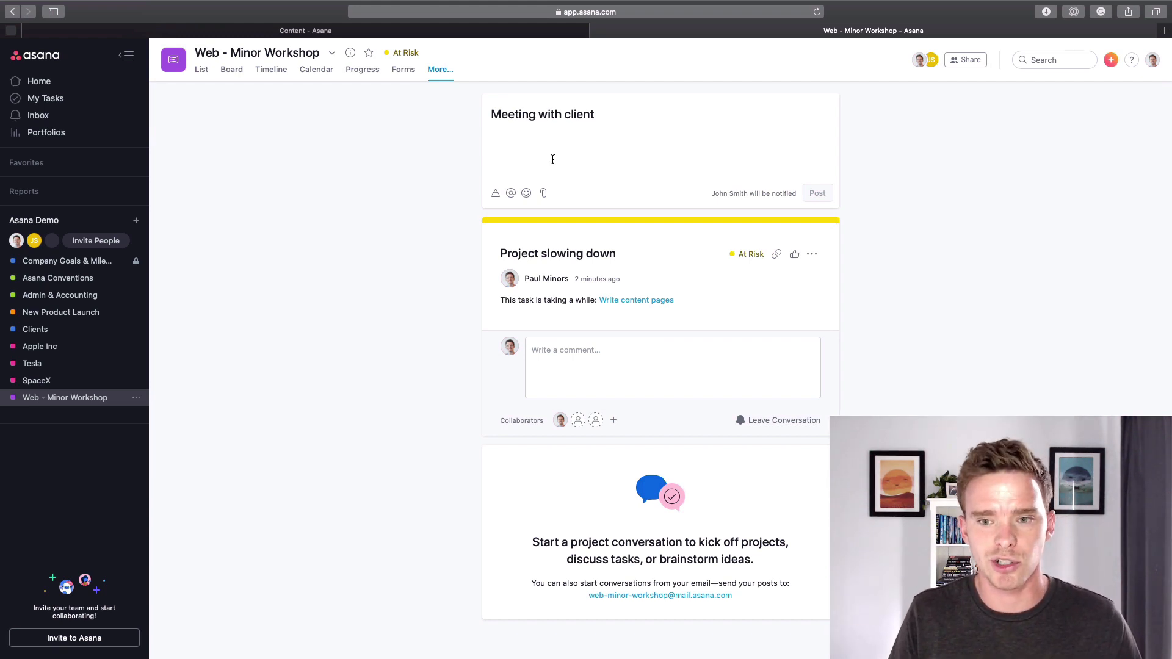
- View the Files page of Web - Minor Workshop and browse the attachments in the Content project for comparison
left_click(439, 70)
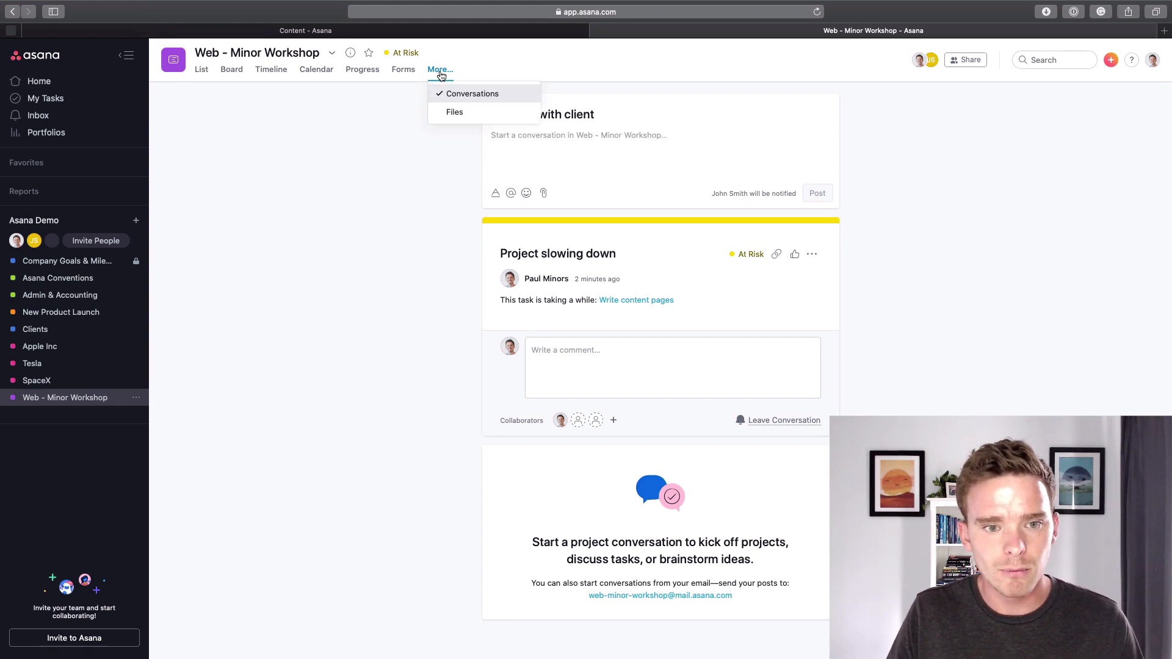
left_click(470, 115)
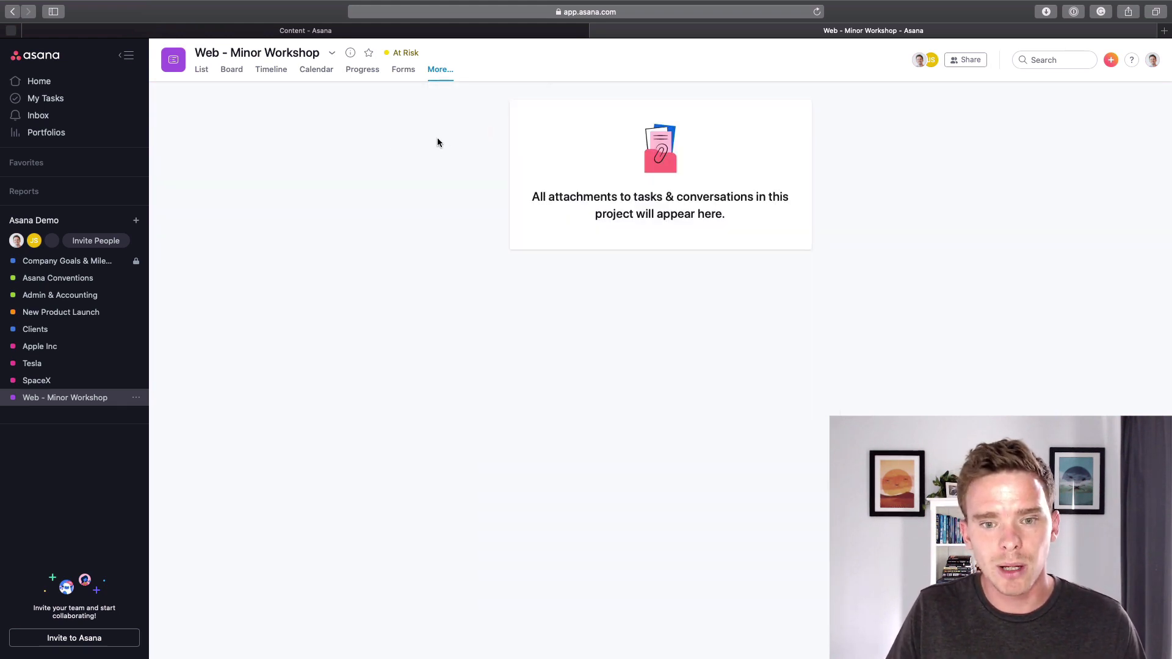
left_click(413, 35)
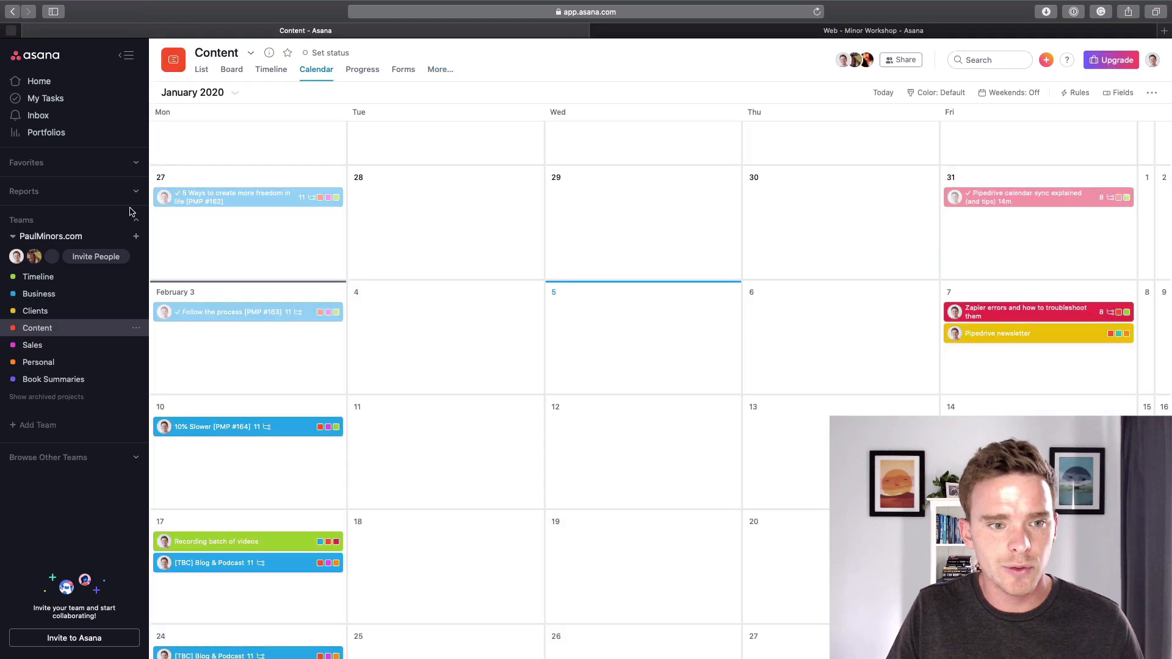
left_click(440, 70)
left_click(470, 114)
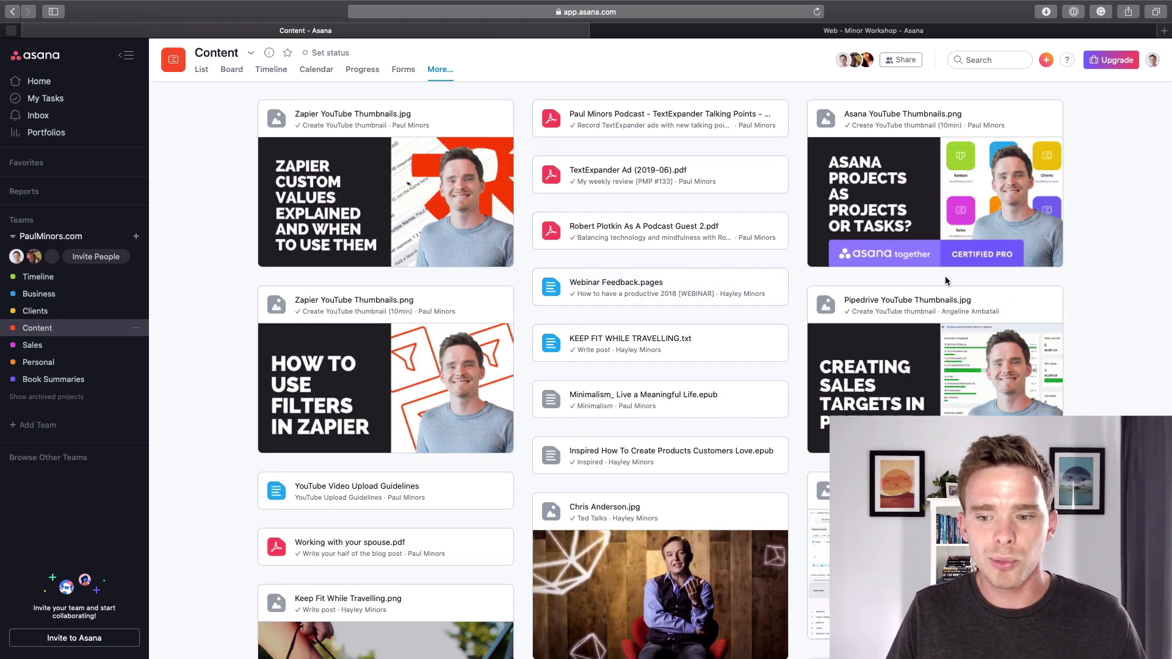
scroll(672, 379, "down", 5)
scroll(715, 422, "up", 5)
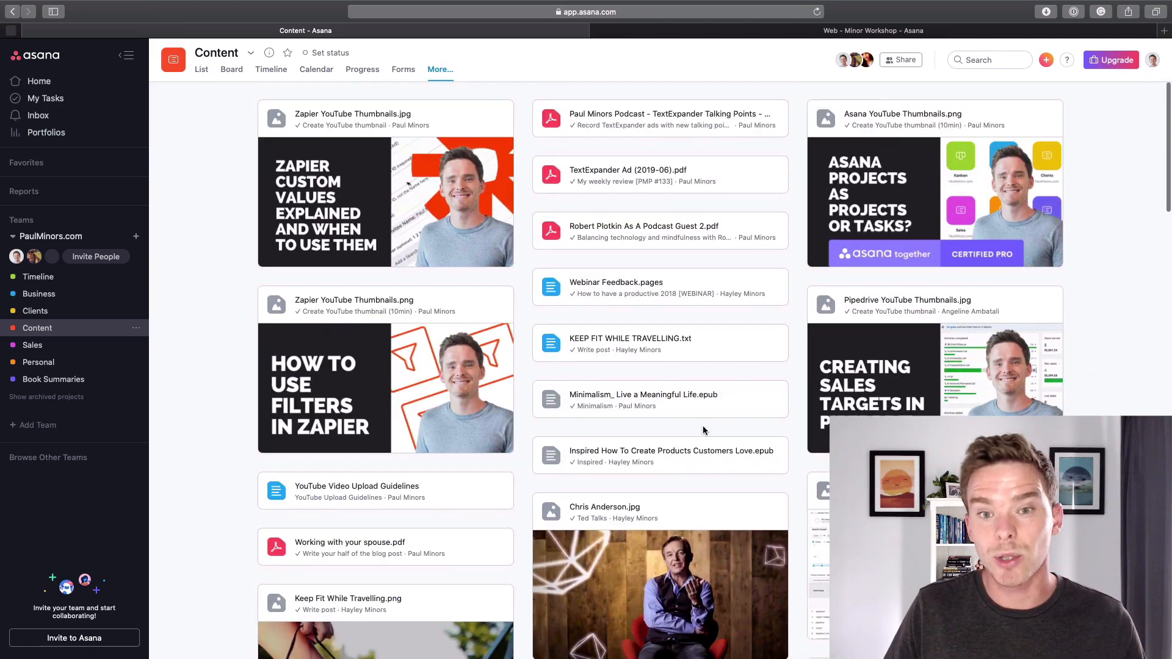
scroll(702, 427, "down", 7)
scroll(701, 437, "down", 10)
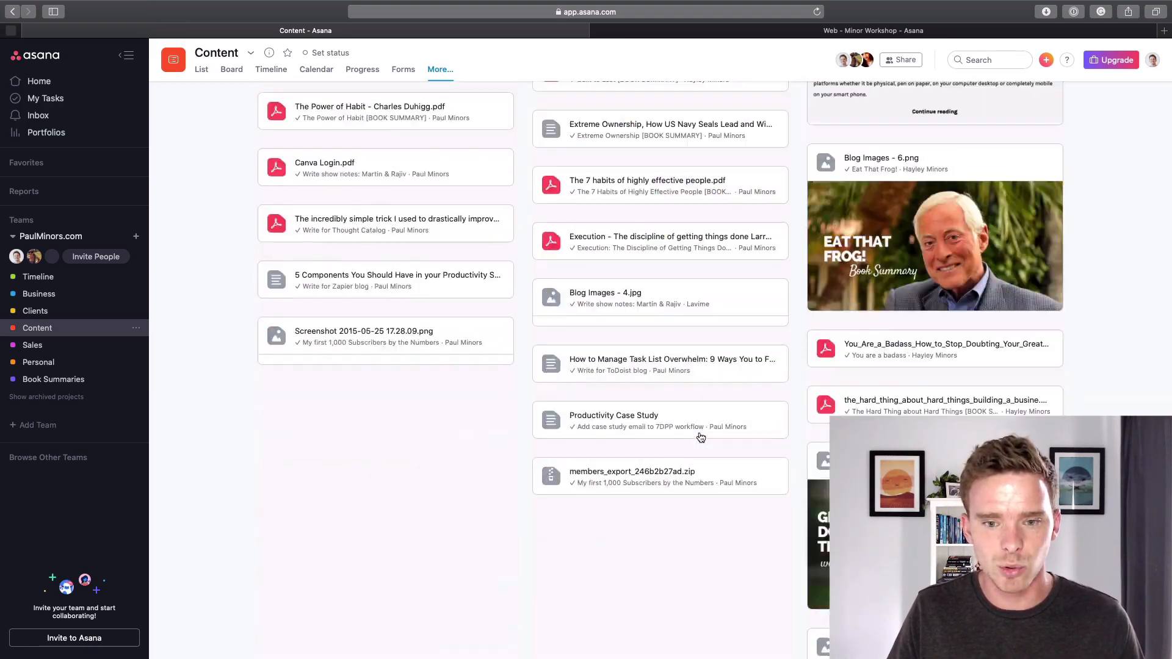
scroll(702, 440, "up", 20)
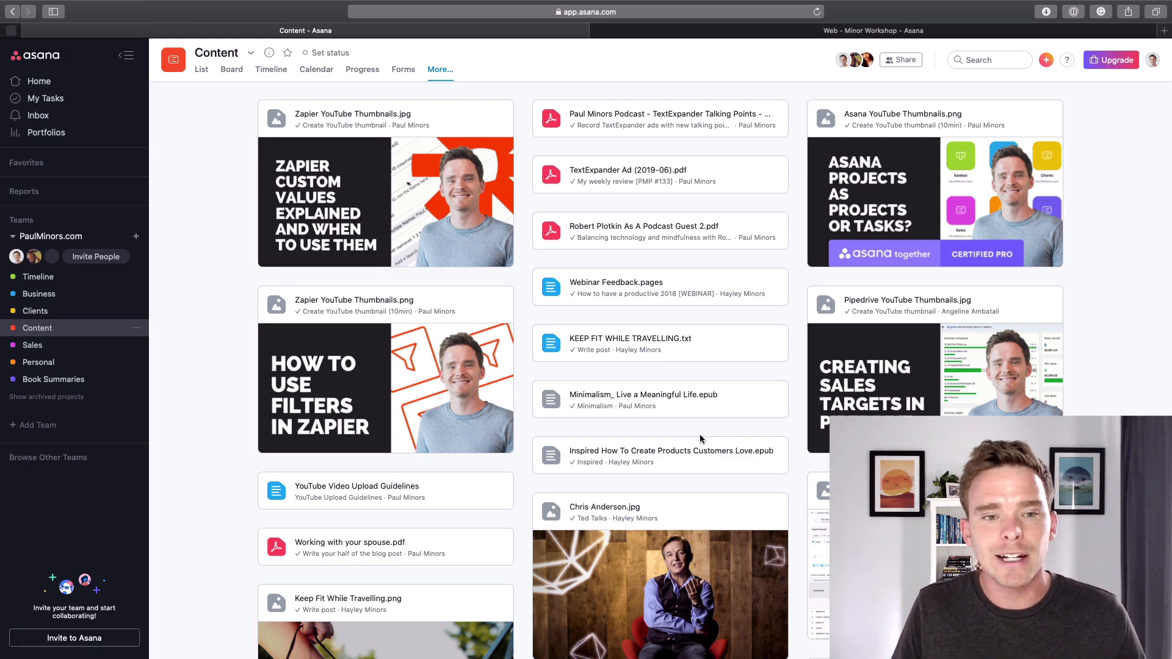
left_click(652, 31)
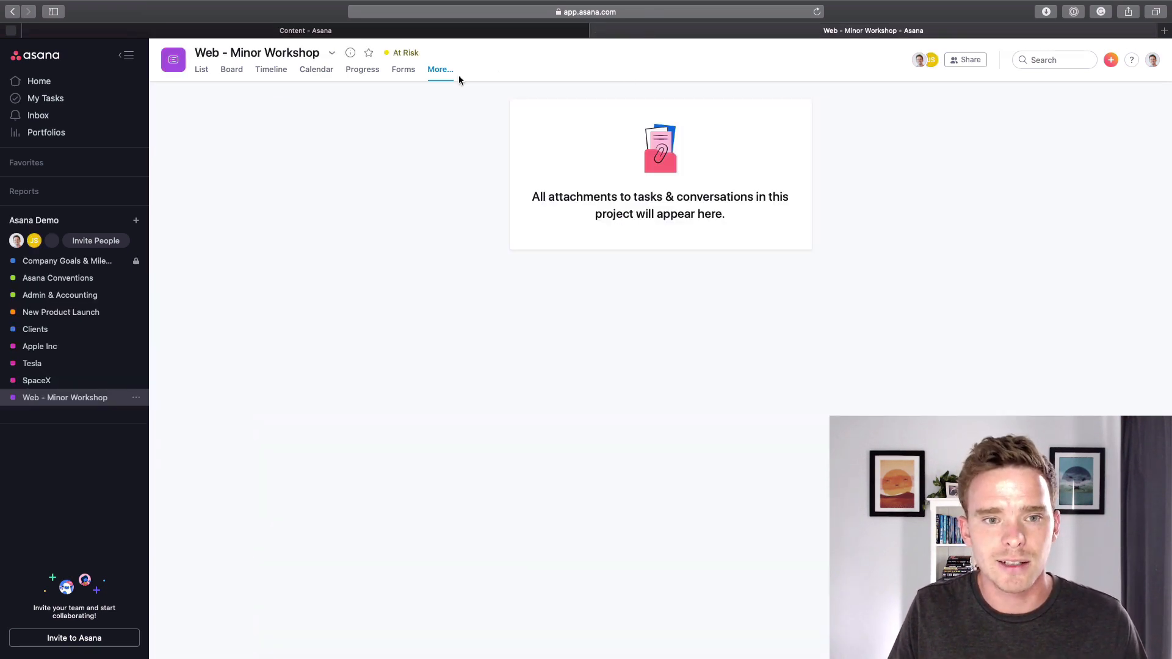
- Save the Timeline view as the default layout of Web - Minor Workshop and reopen the project to test it
left_click(202, 69)
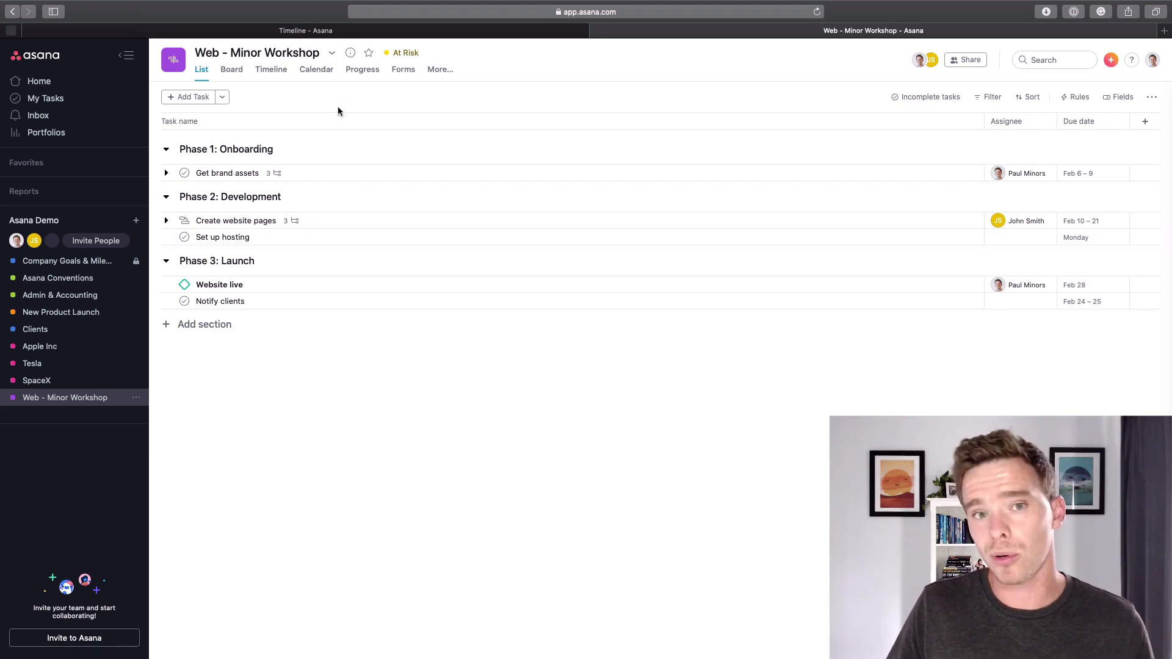
left_click(272, 70)
left_click(330, 55)
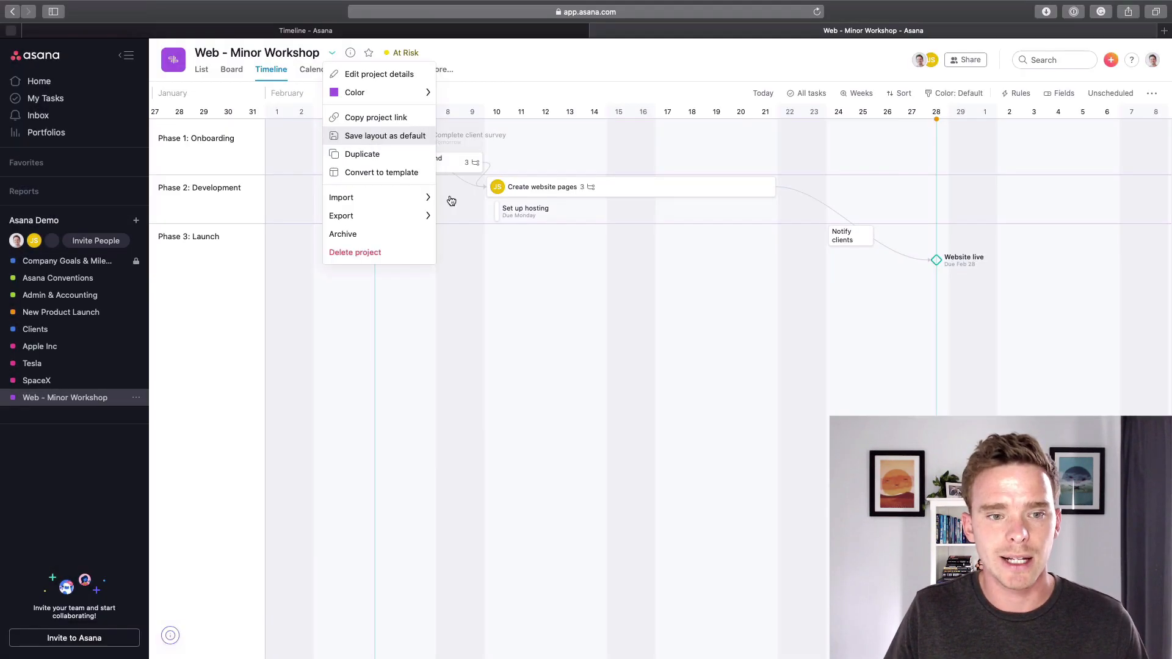
left_click(350, 174)
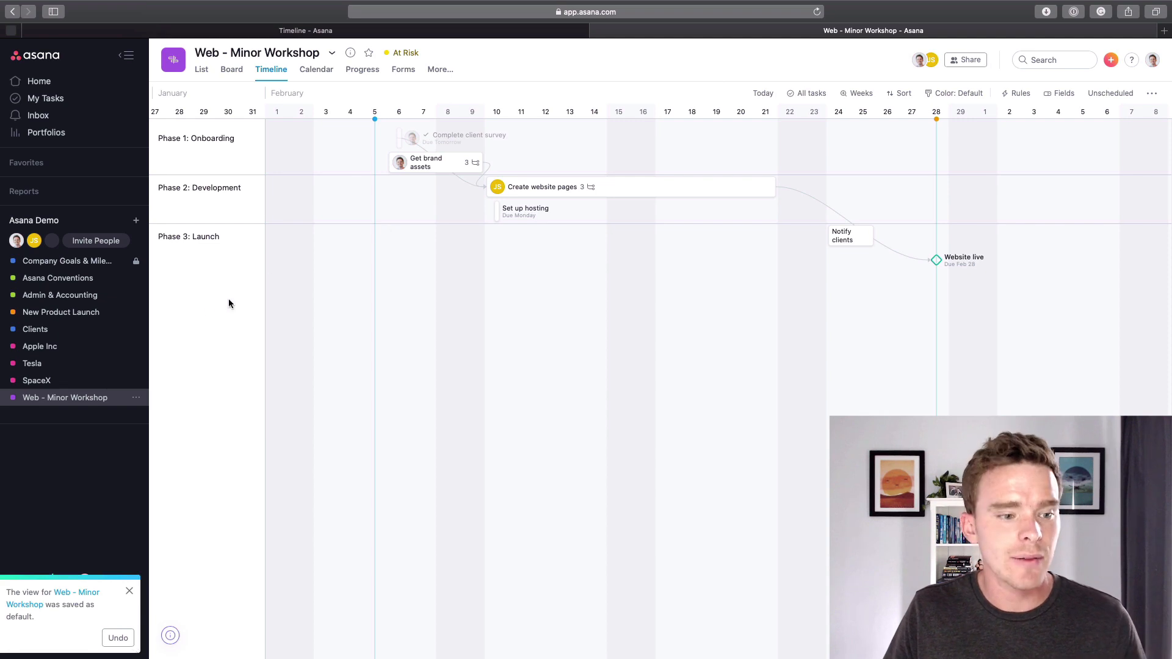
left_click(116, 381)
left_click(91, 397)
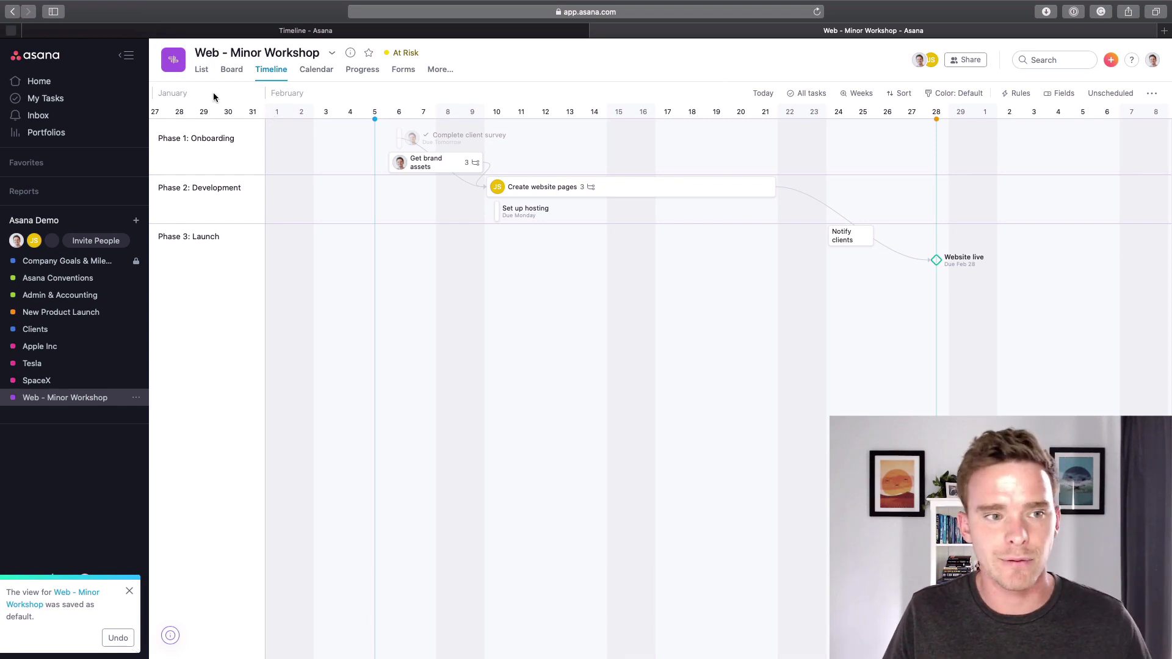
- Save the List view as the default layout of Web - Minor Workshop
left_click(202, 69)
left_click(332, 54)
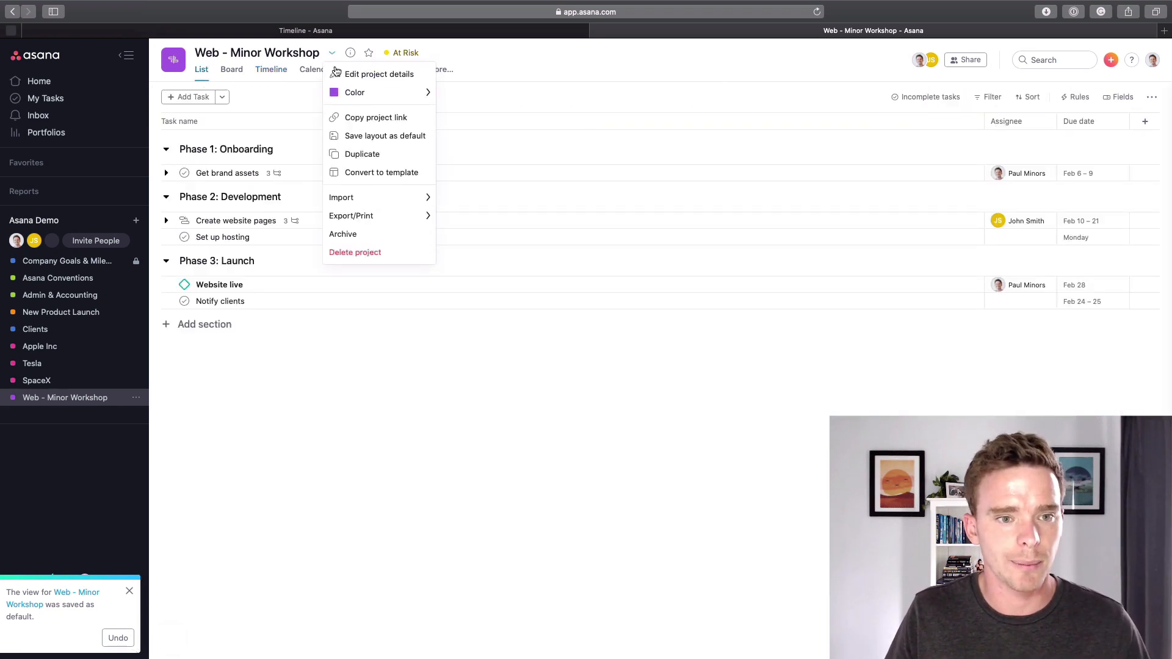
left_click(385, 135)
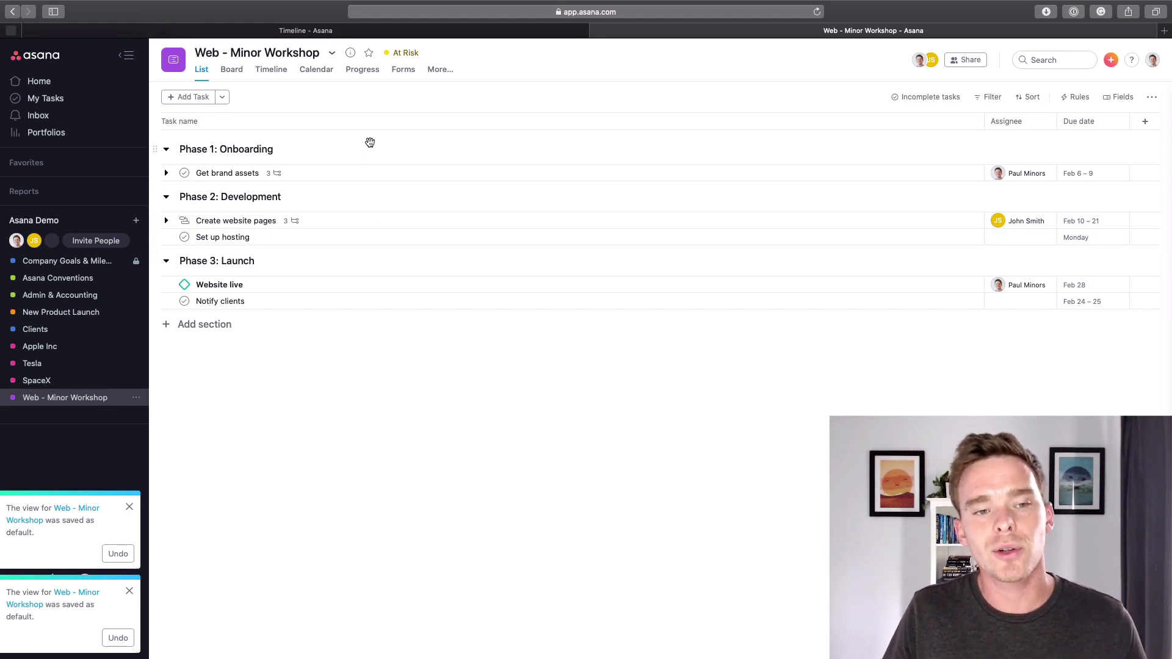
- Add Web - Minor Workshop to the favorites and expand the Favorites list
left_click(368, 53)
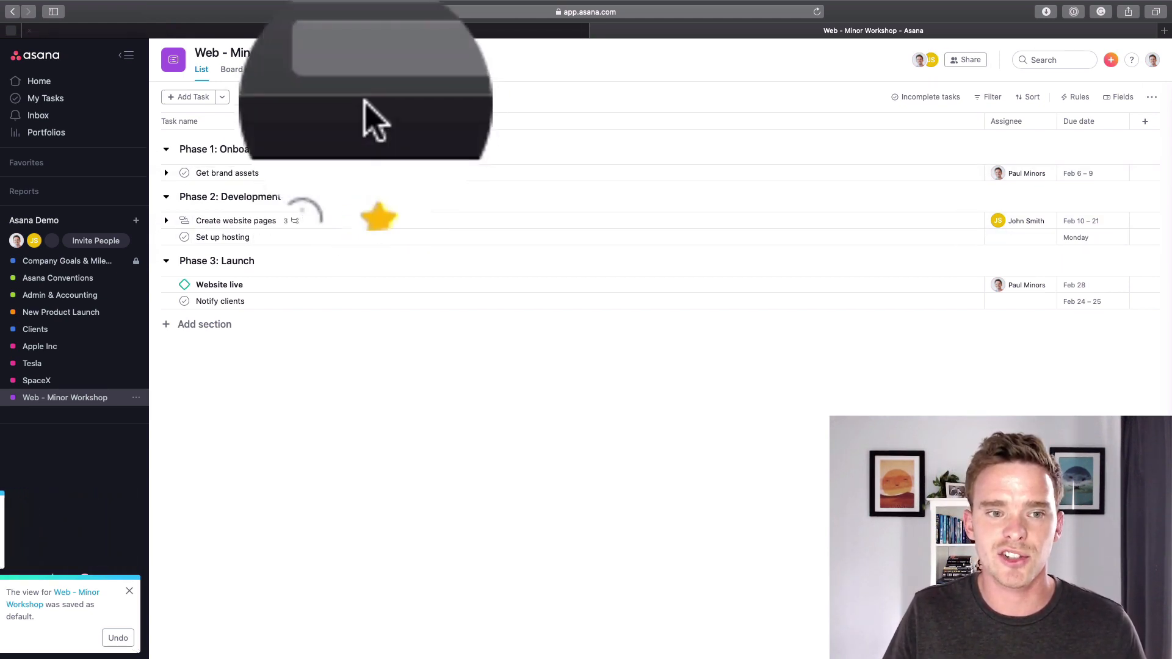
left_click(67, 163)
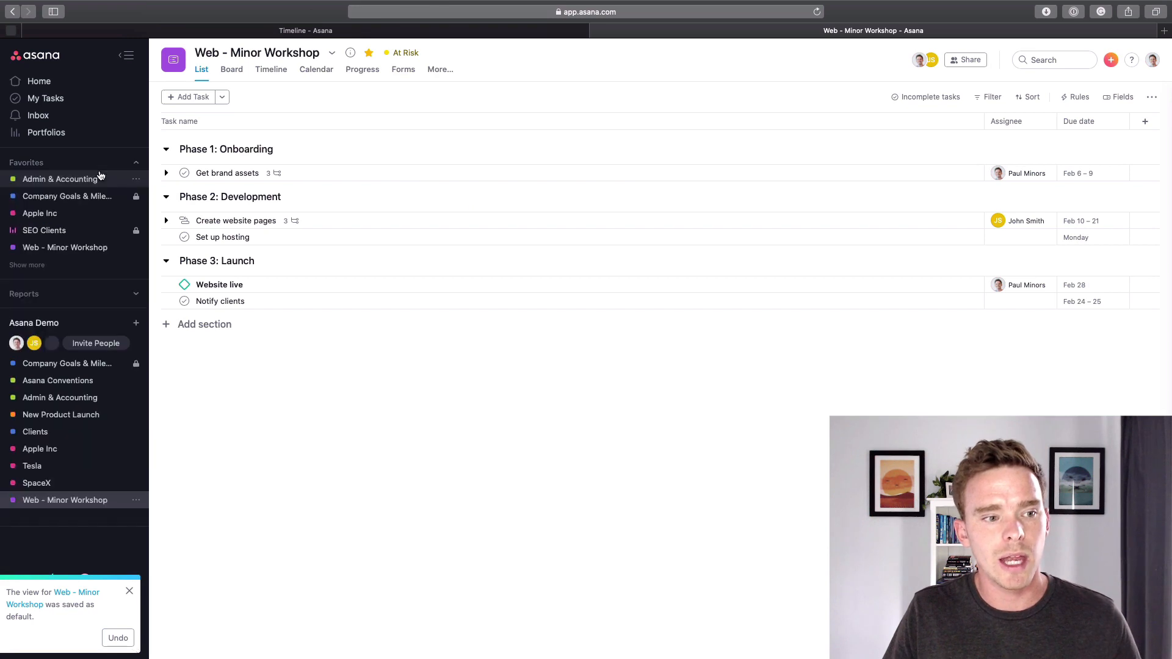